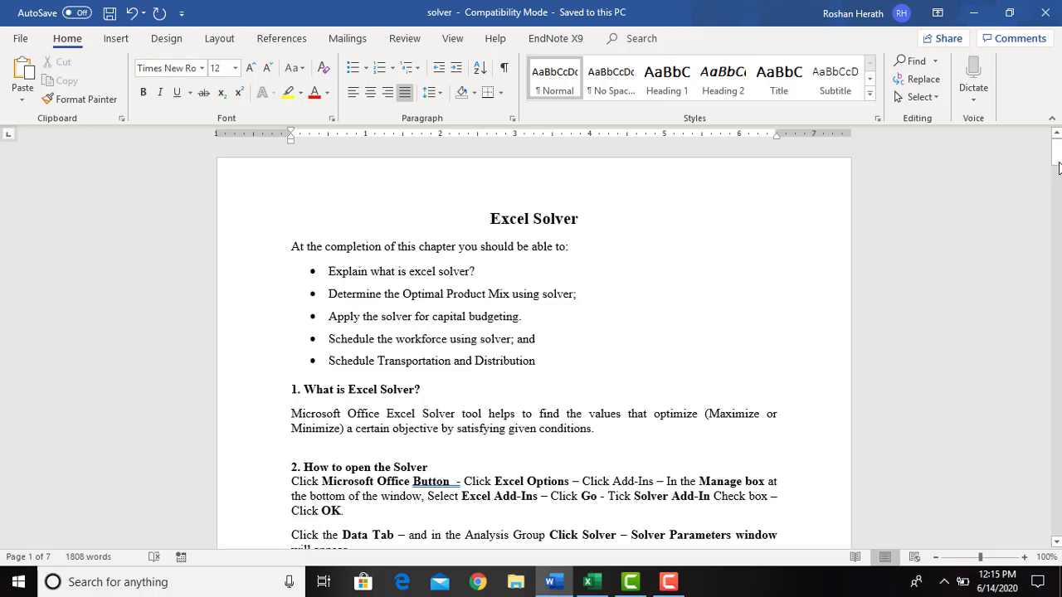
# Read the Word notes on opening Solver, switch to the Solver workbook in Excel and select cell K4.
pyautogui.moveTo(1059, 169); pyautogui.dragTo(1057, 182)
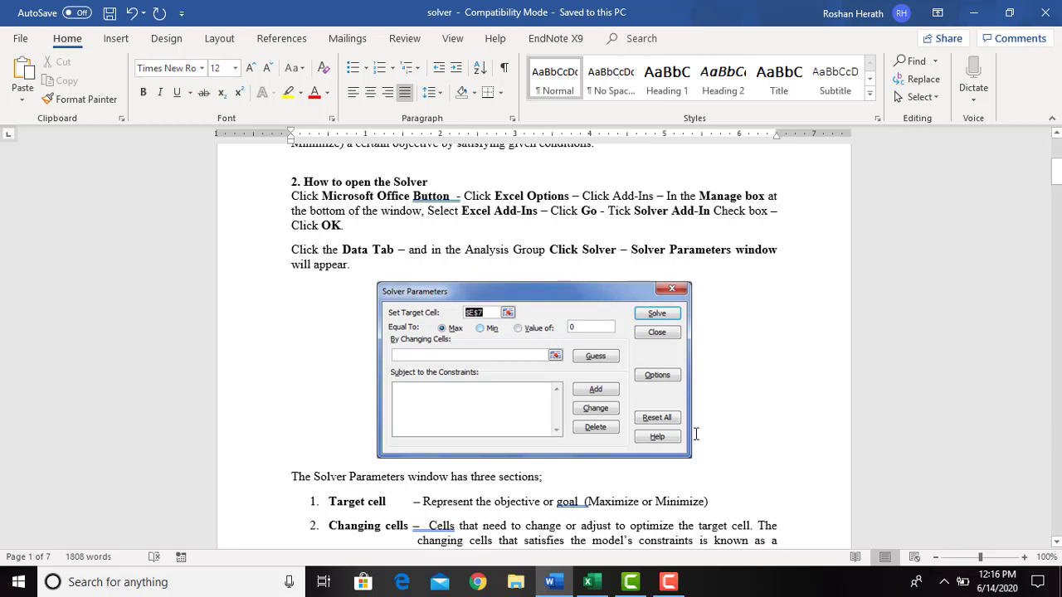
pyautogui.click(596, 583)
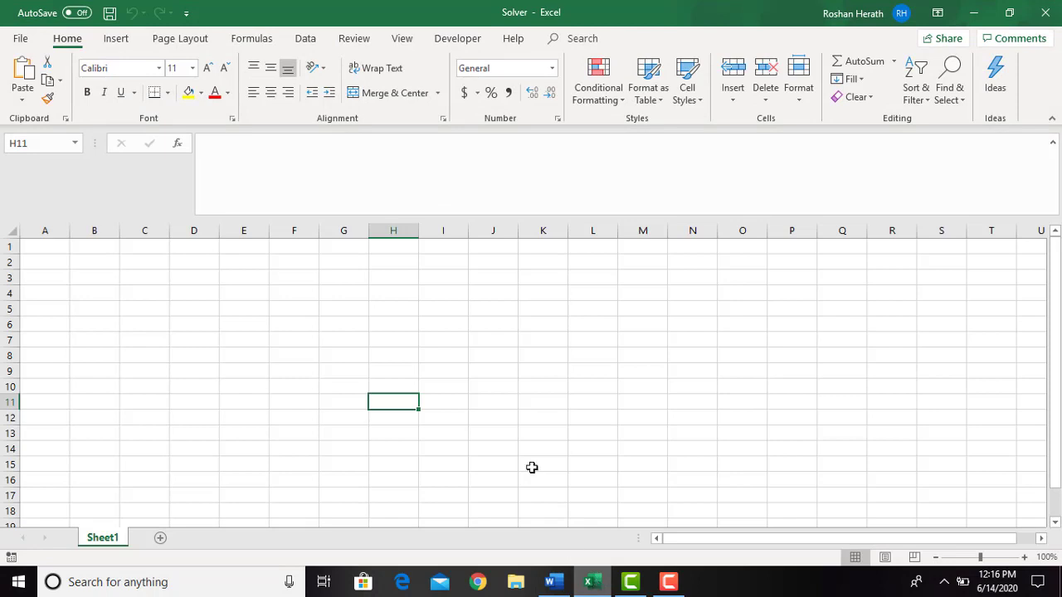
pyautogui.click(519, 295)
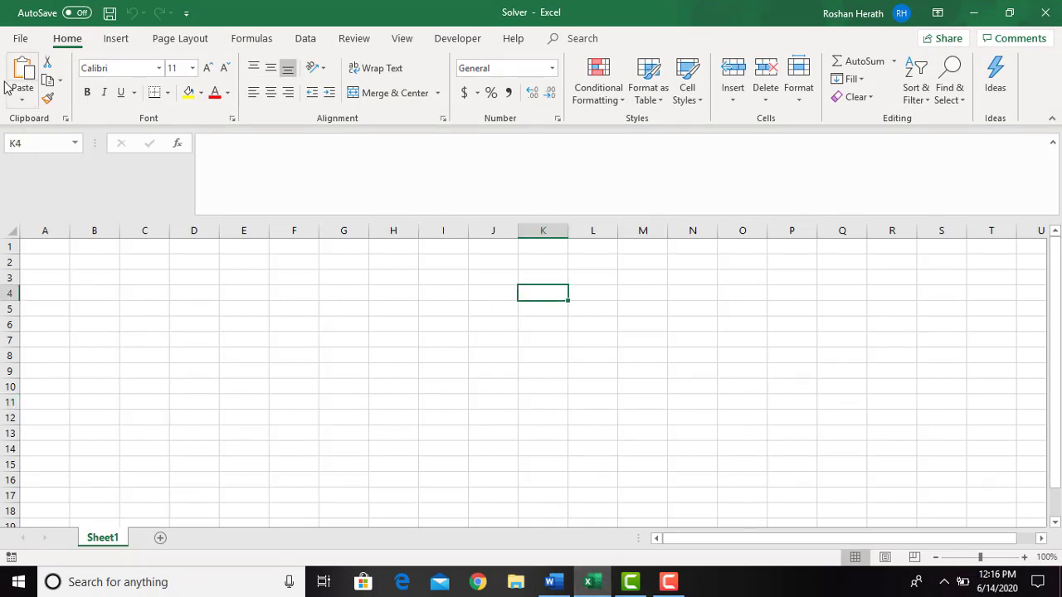
# Open the manager for Excel Add-ins from the program's options.
pyautogui.click(20, 39)
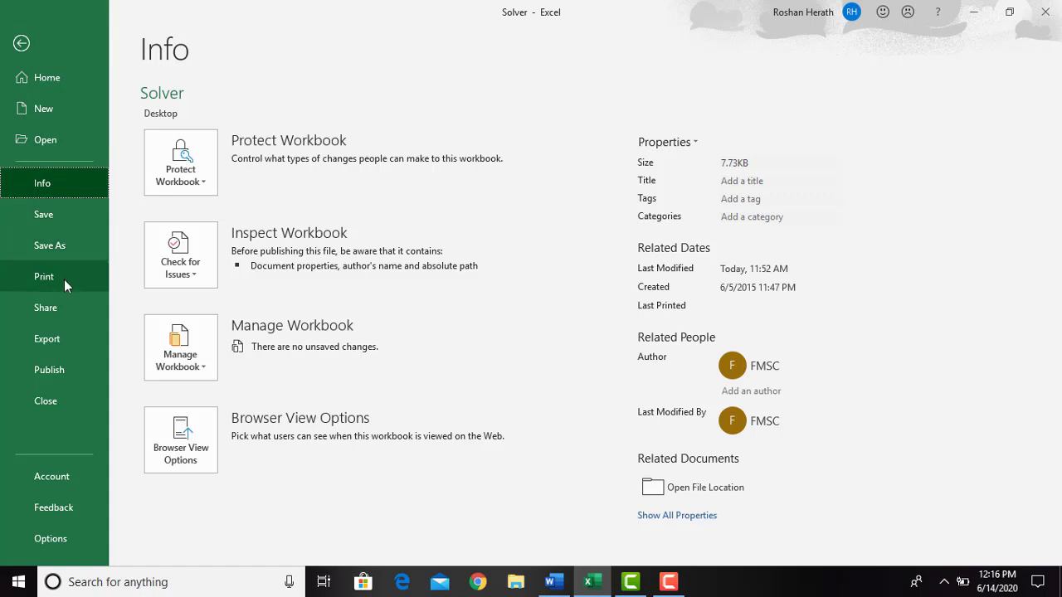
pyautogui.click(46, 539)
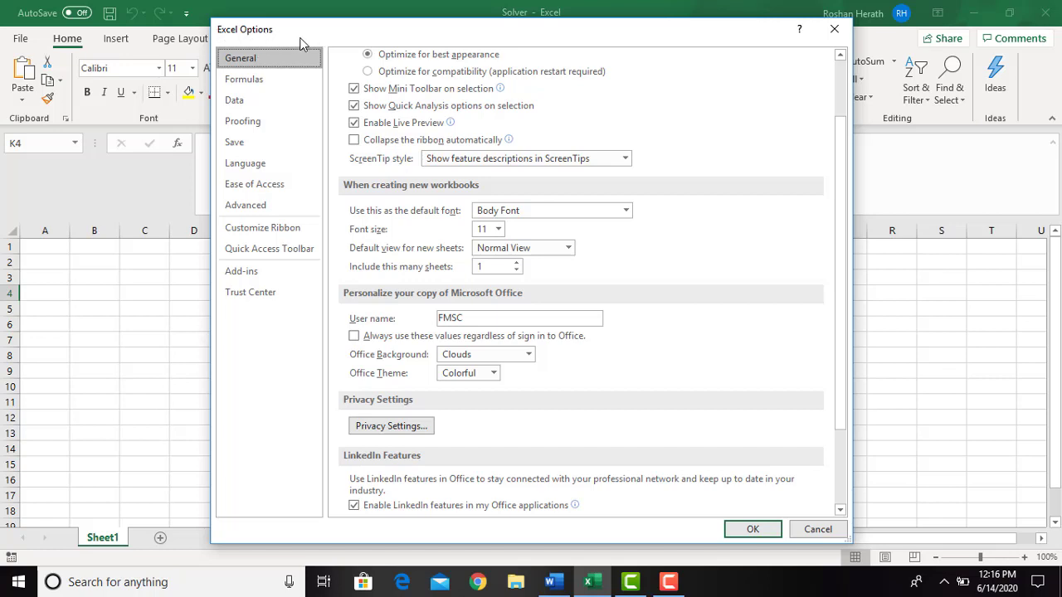
pyautogui.click(237, 277)
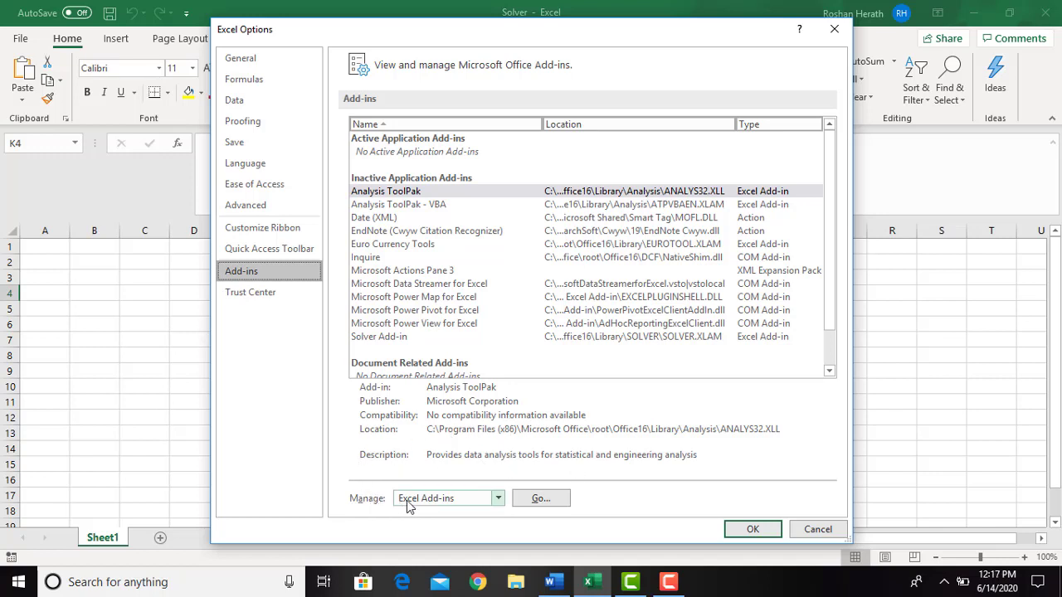
pyautogui.click(498, 499)
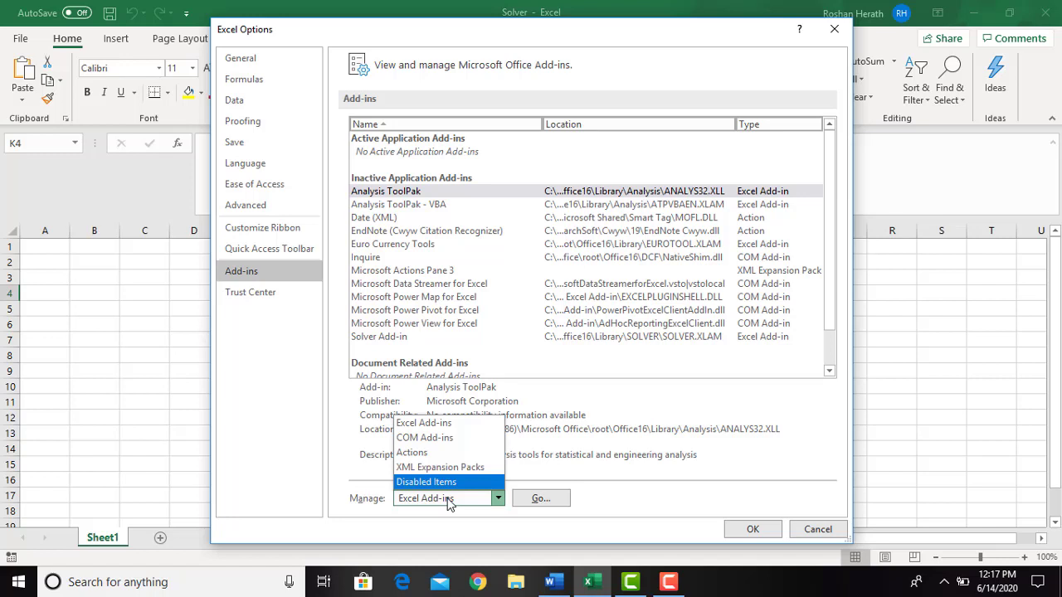
pyautogui.click(430, 425)
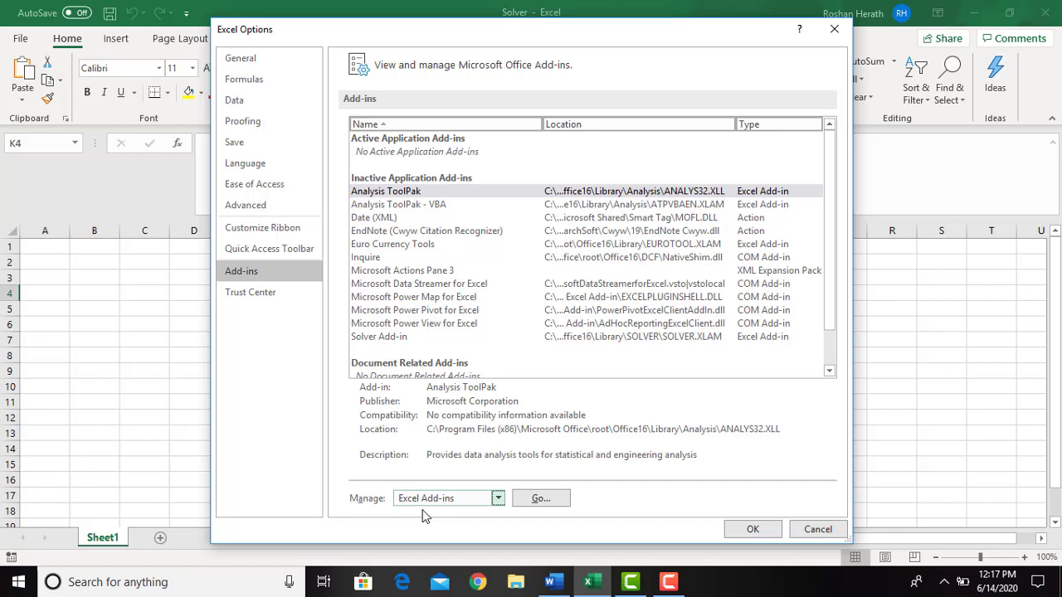
pyautogui.click(539, 499)
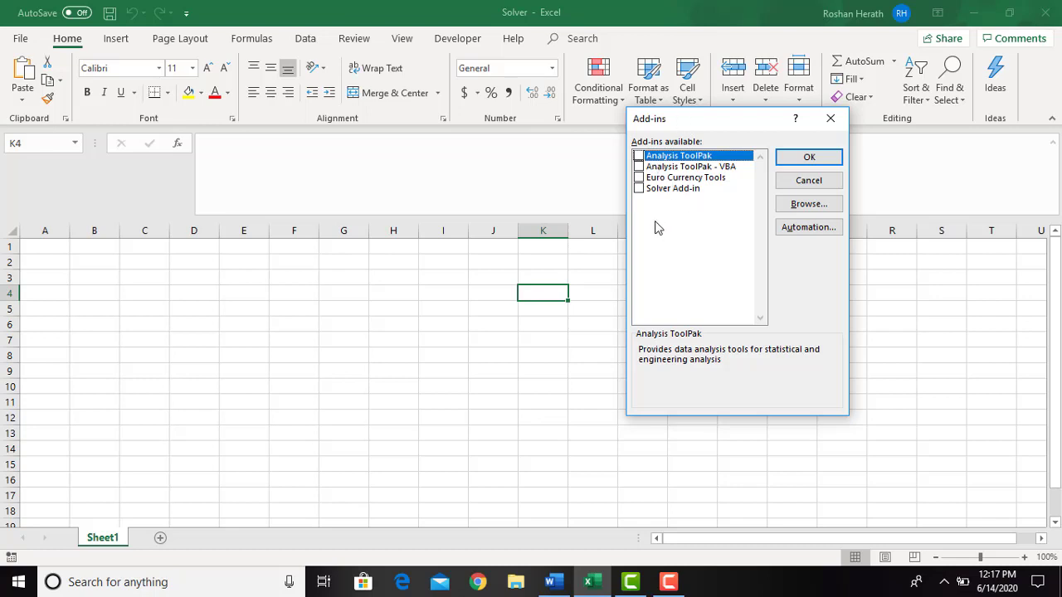
# Enable the Solver Add-in and confirm the add-ins selection.
pyautogui.click(640, 191)
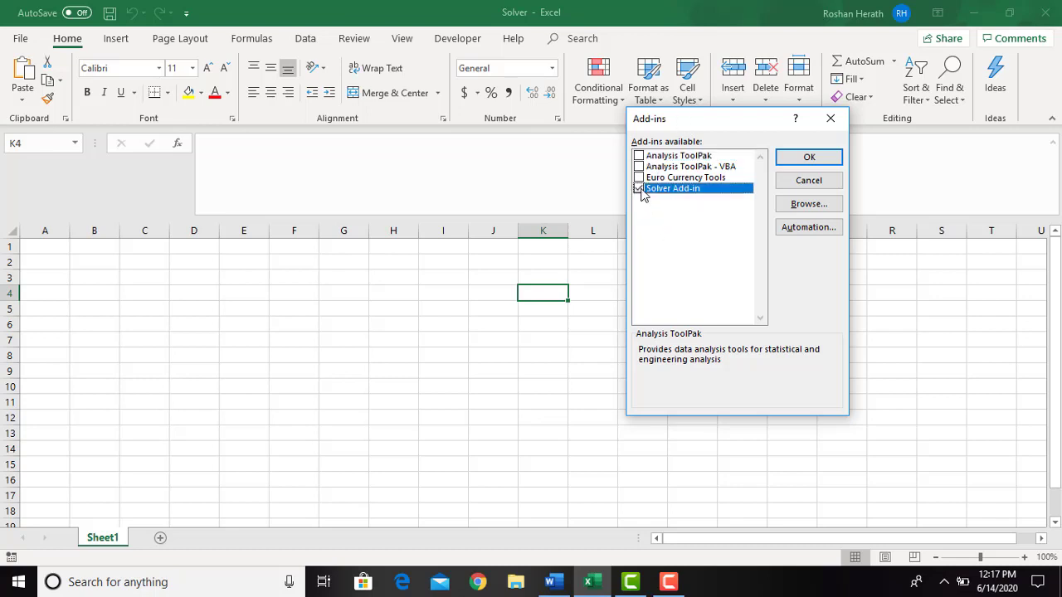
pyautogui.click(637, 189)
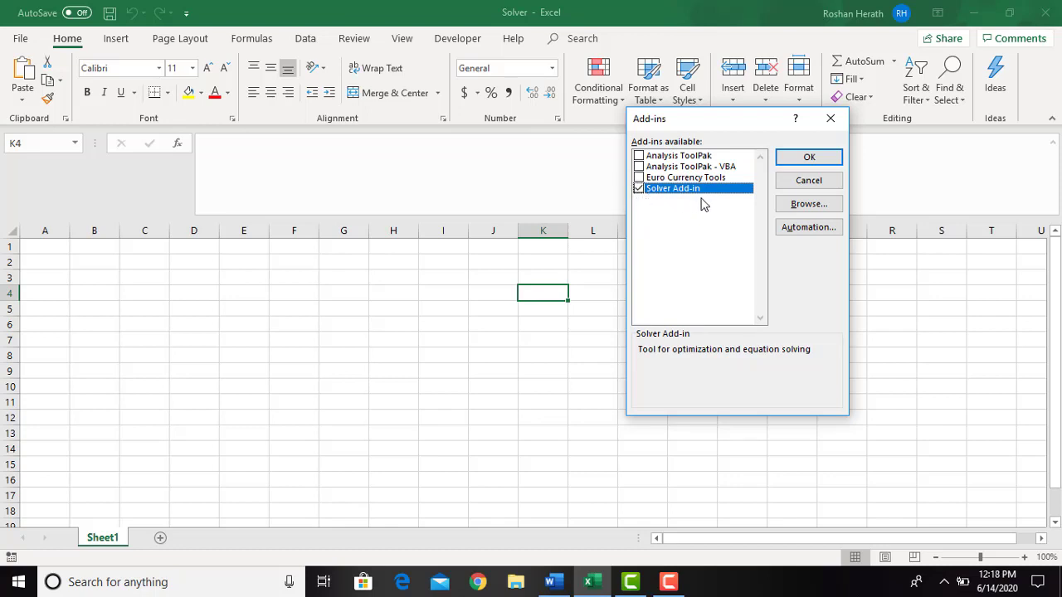
pyautogui.click(809, 159)
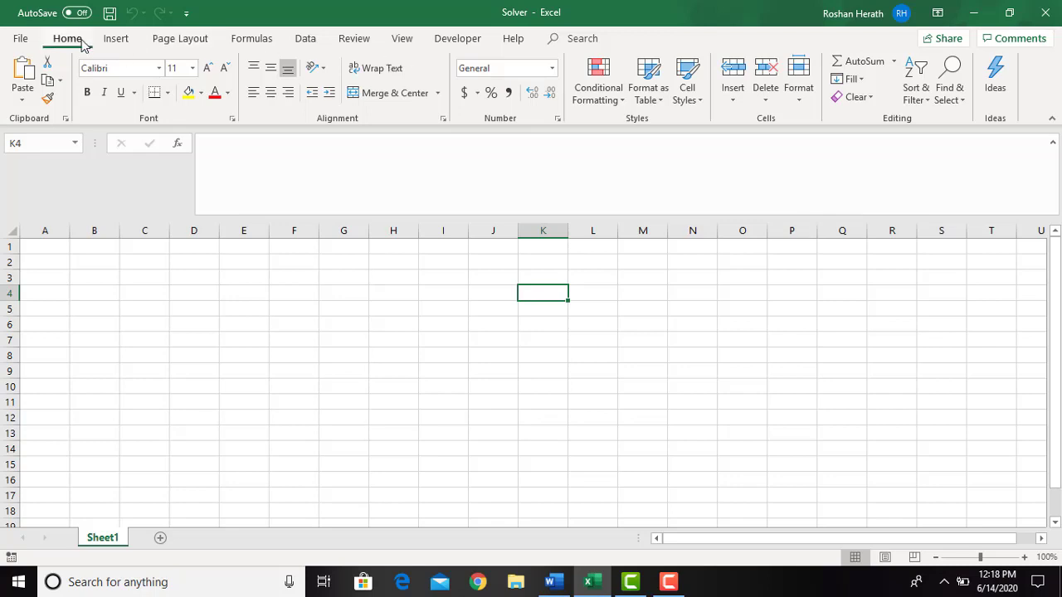
# Open the Solver Parameters dialog to check that the add-in is available, and close it again.
pyautogui.click(306, 39)
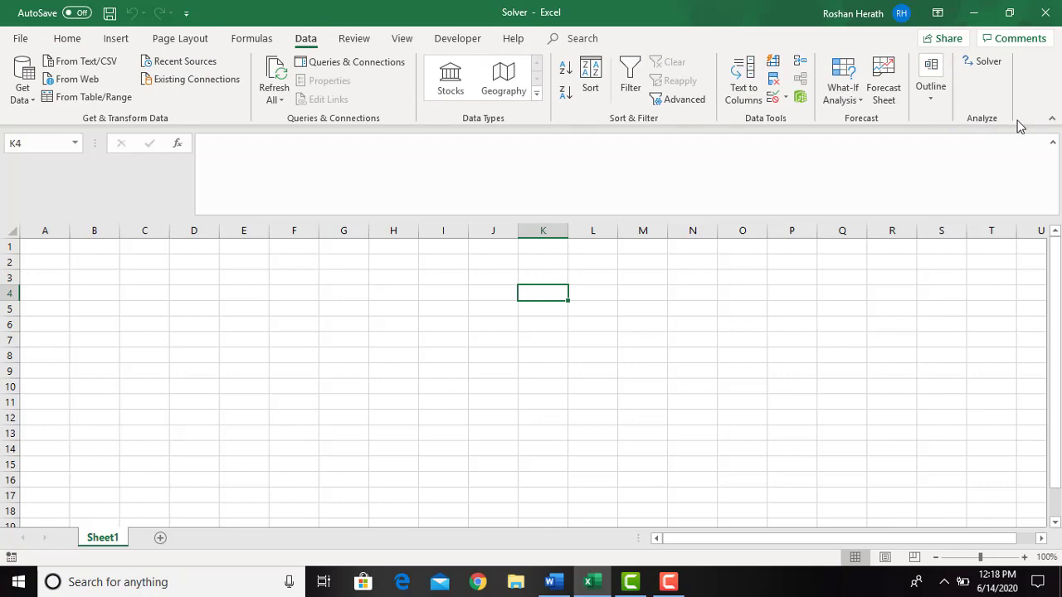
pyautogui.click(985, 65)
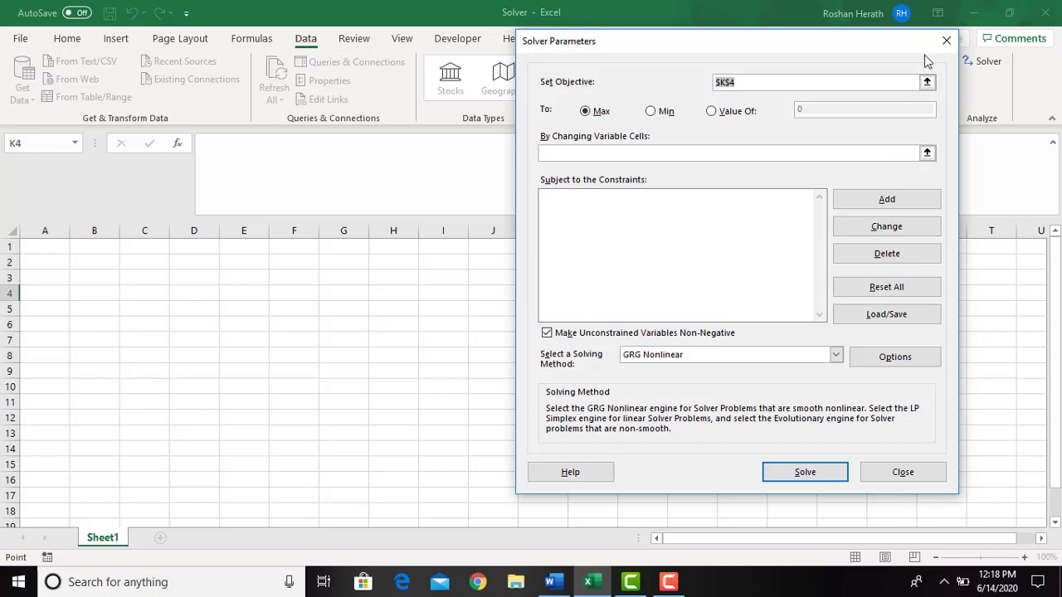
pyautogui.click(945, 40)
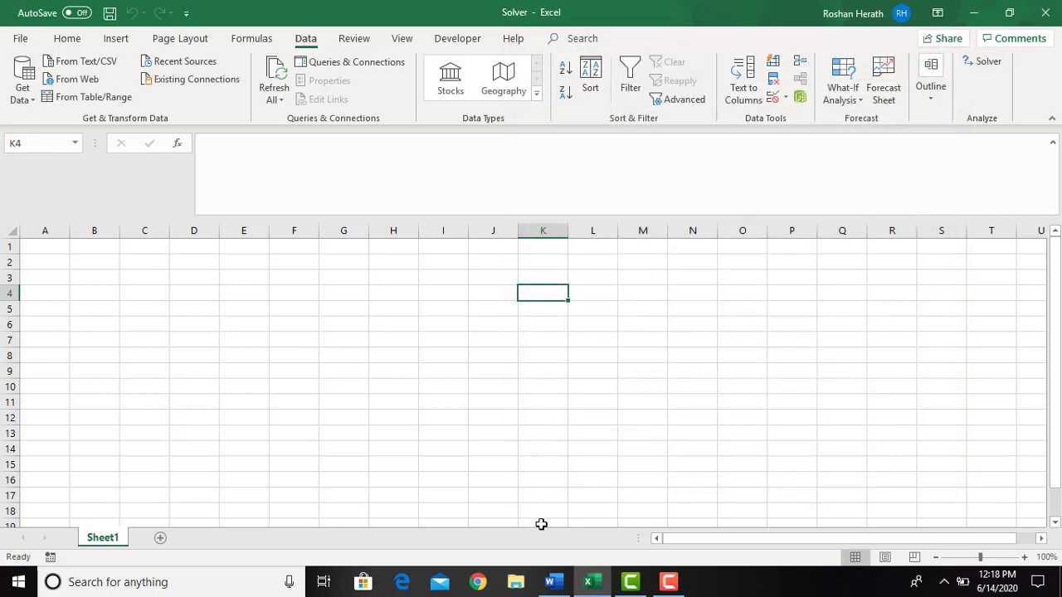
pyautogui.click(21, 42)
pyautogui.click(21, 41)
pyautogui.click(67, 41)
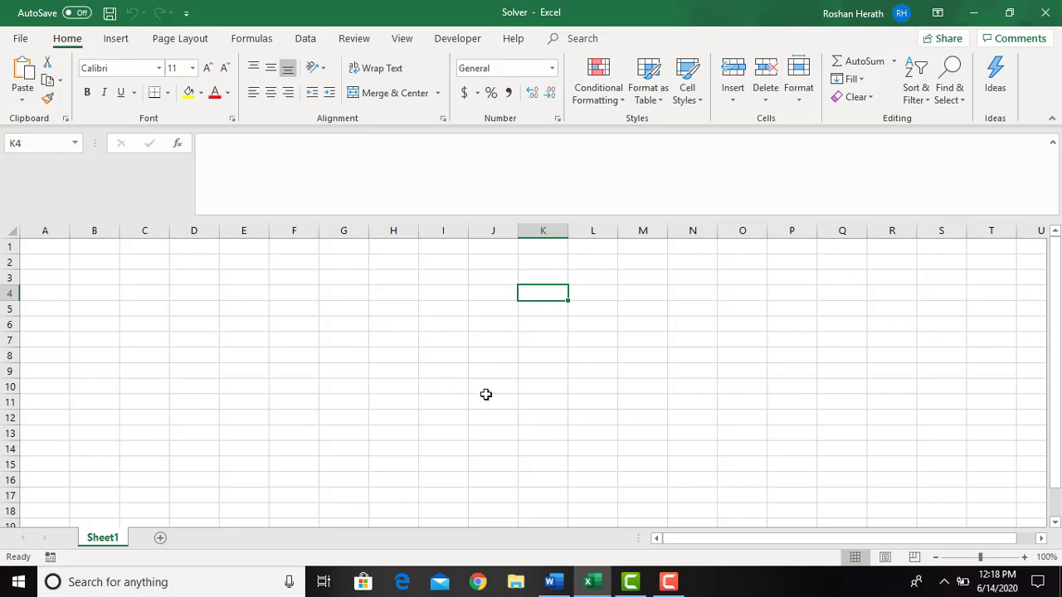
# Reopen the Excel Add-ins manager from the options, toggle the Solver Add-in off and on, and confirm the list.
pyautogui.click(20, 39)
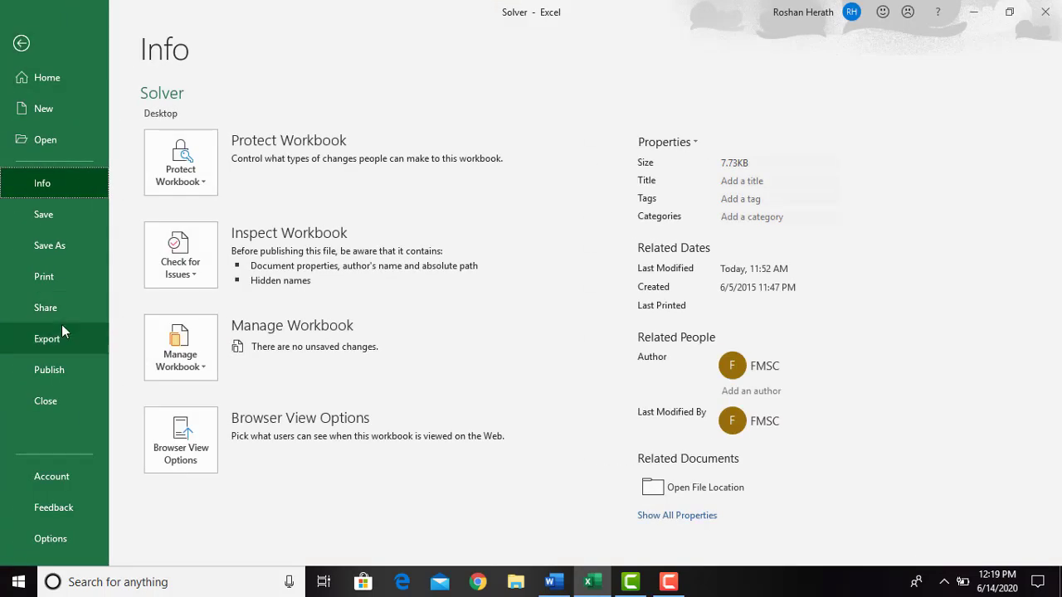
pyautogui.click(47, 544)
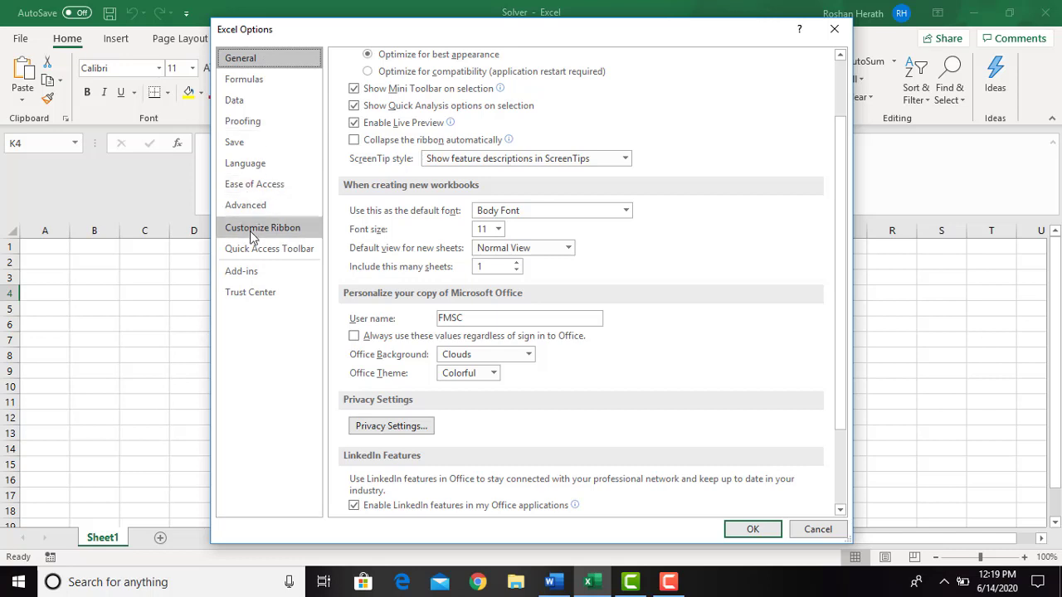
pyautogui.click(239, 273)
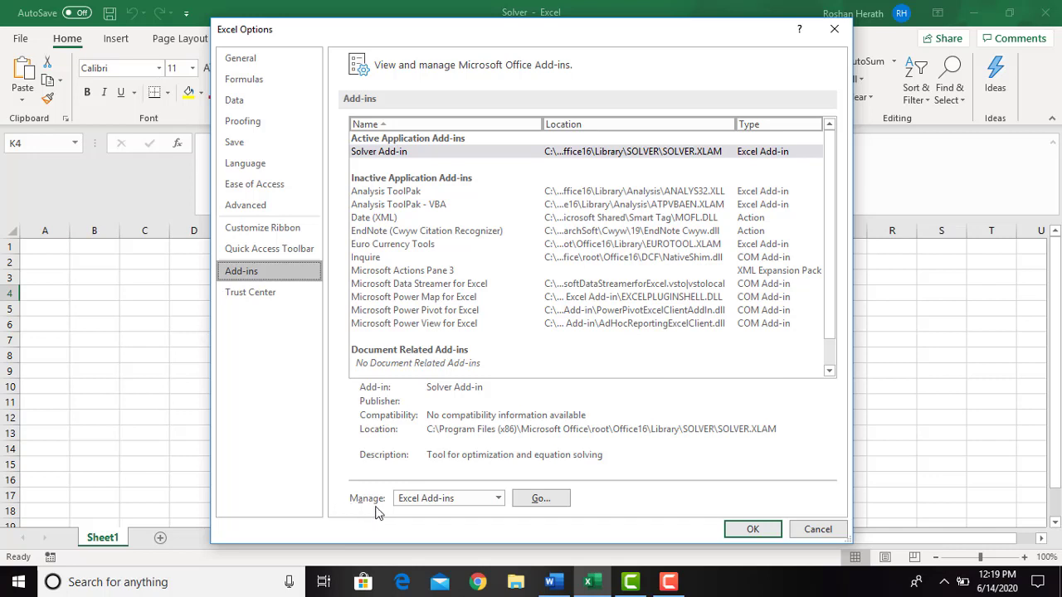
pyautogui.click(499, 499)
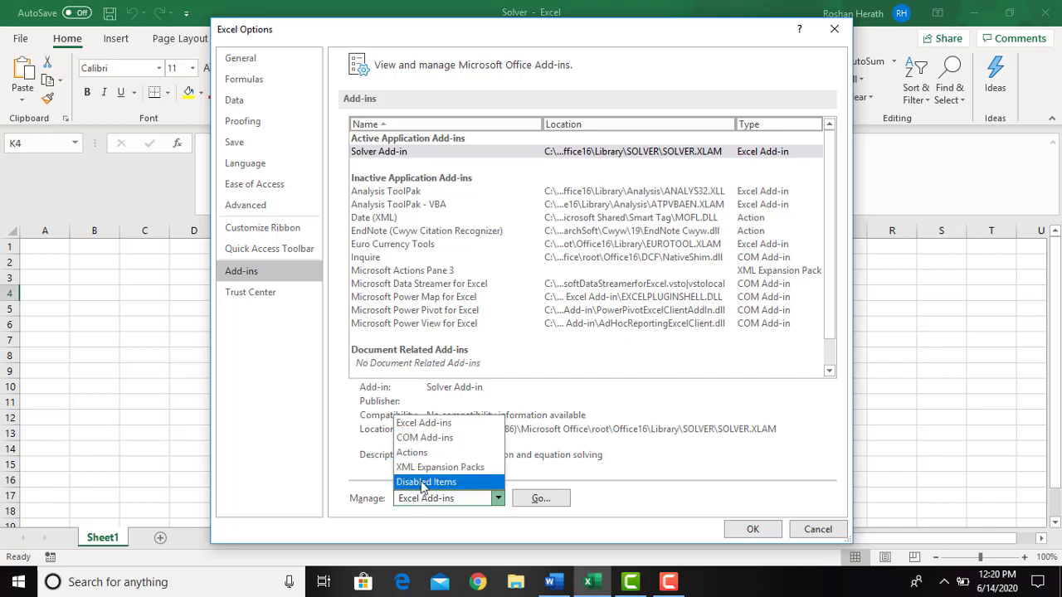
pyautogui.click(423, 423)
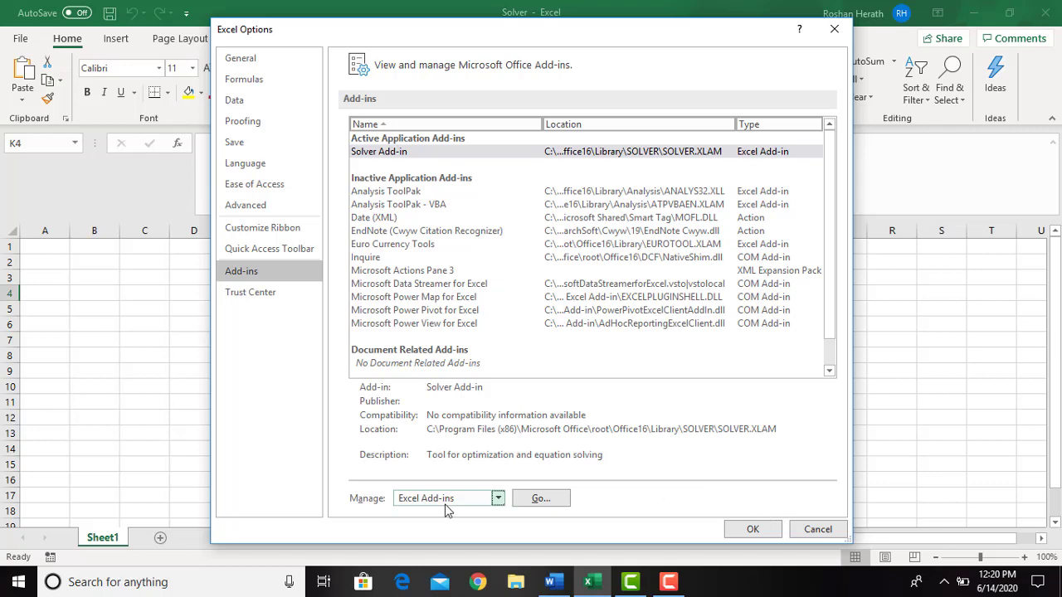
pyautogui.click(539, 498)
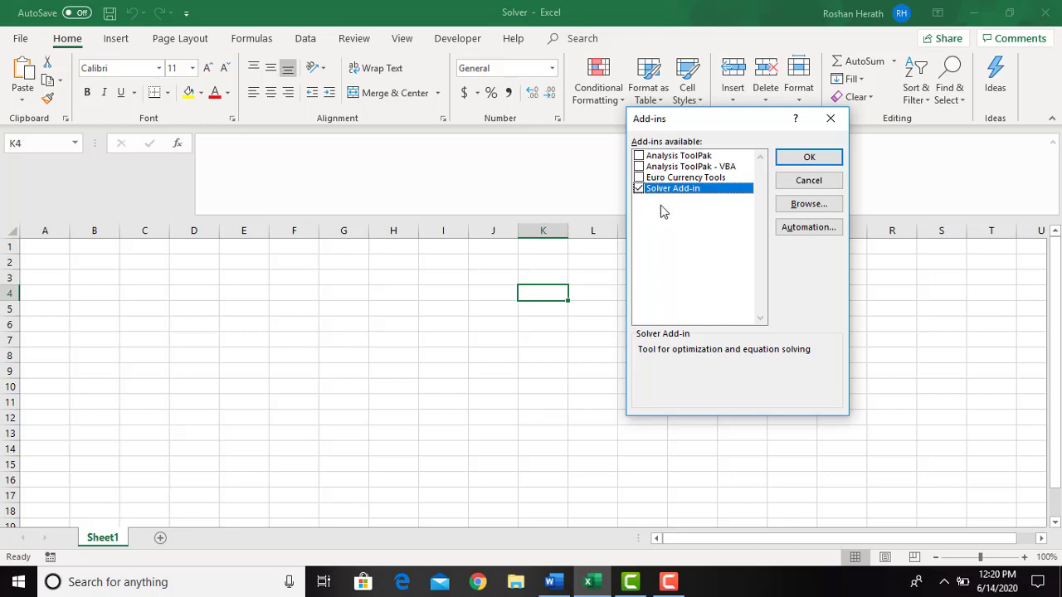
pyautogui.click(638, 189)
pyautogui.click(639, 189)
pyautogui.click(809, 158)
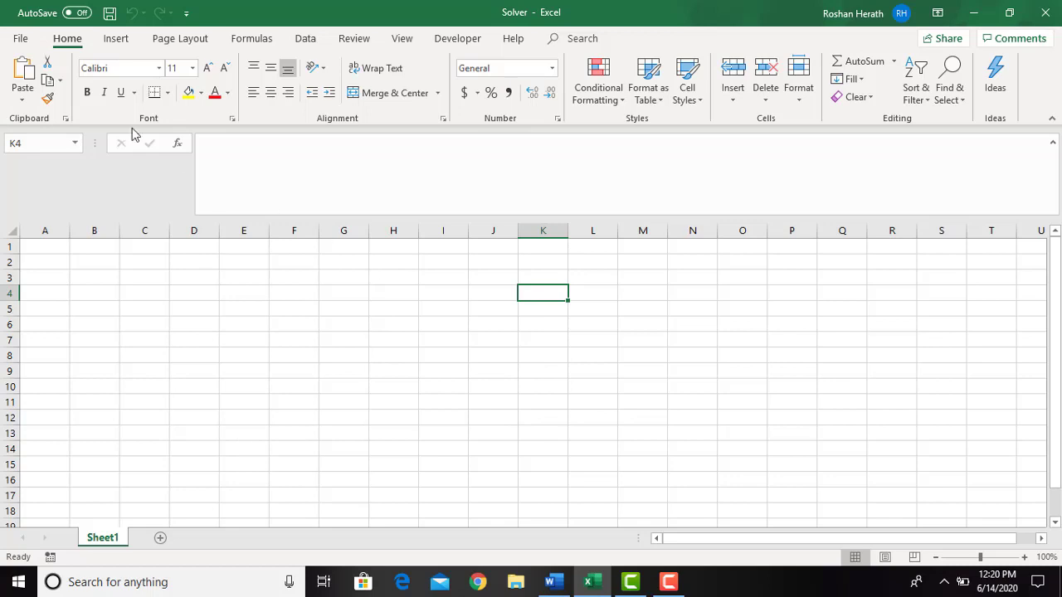
# Open Solver, move its dialog clear of the cells and set the objective to cell C12.
pyautogui.click(306, 40)
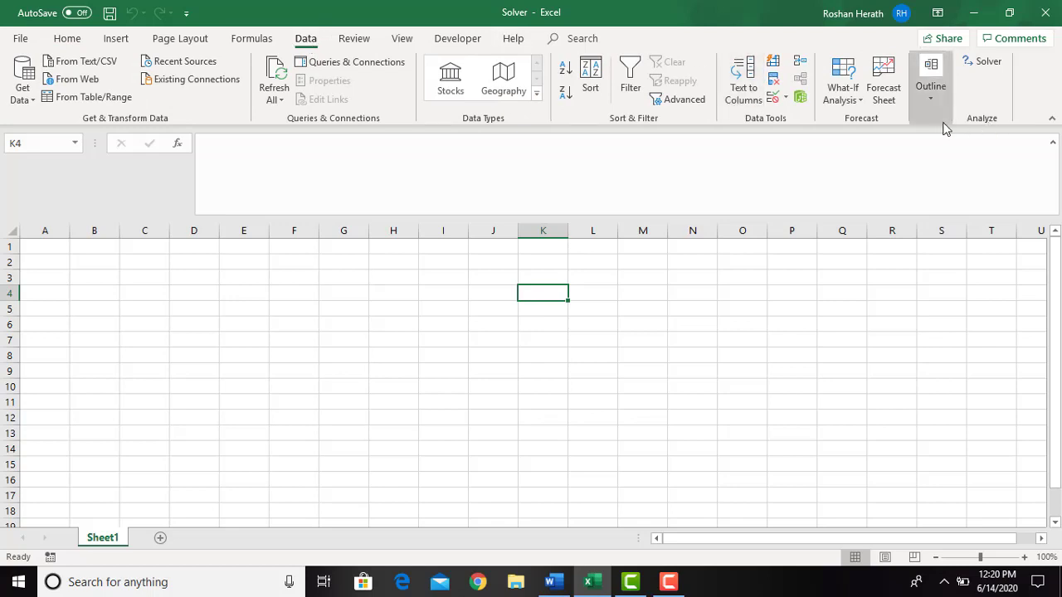
pyautogui.click(981, 66)
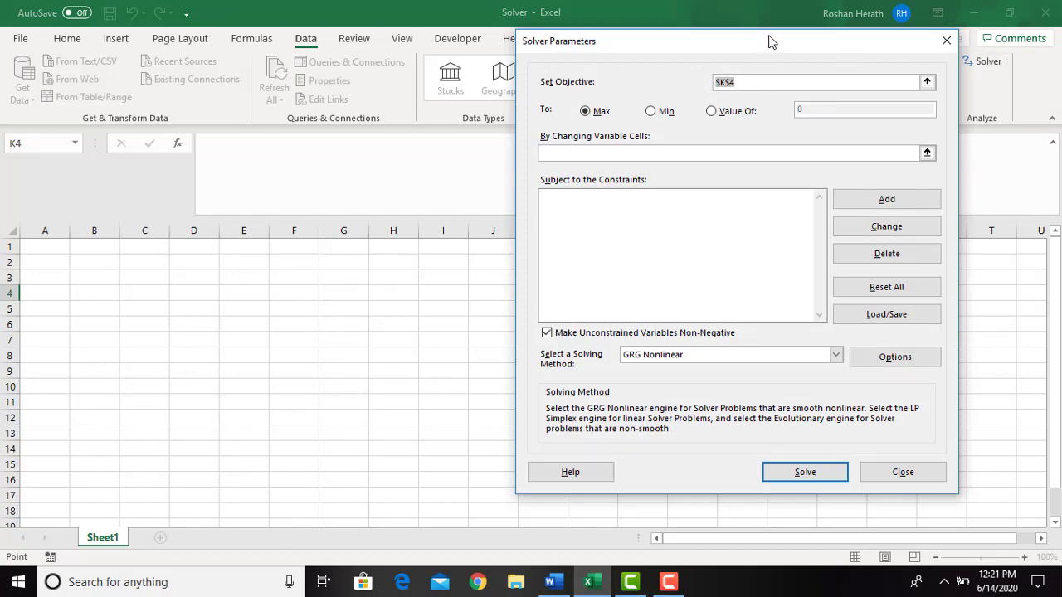
pyautogui.moveTo(771, 42); pyautogui.dragTo(703, 67)
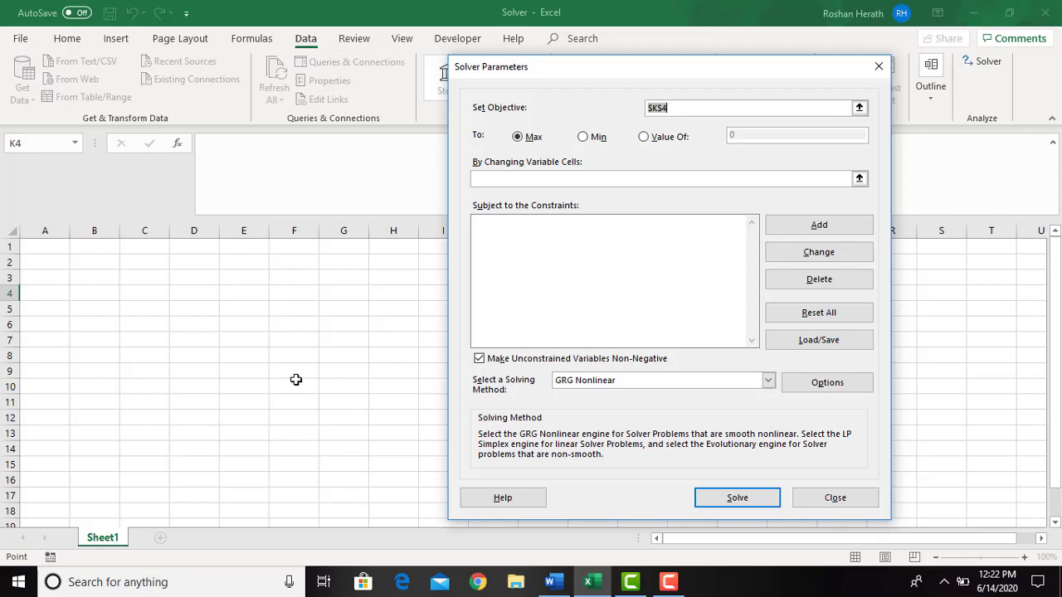
pyautogui.click(141, 417)
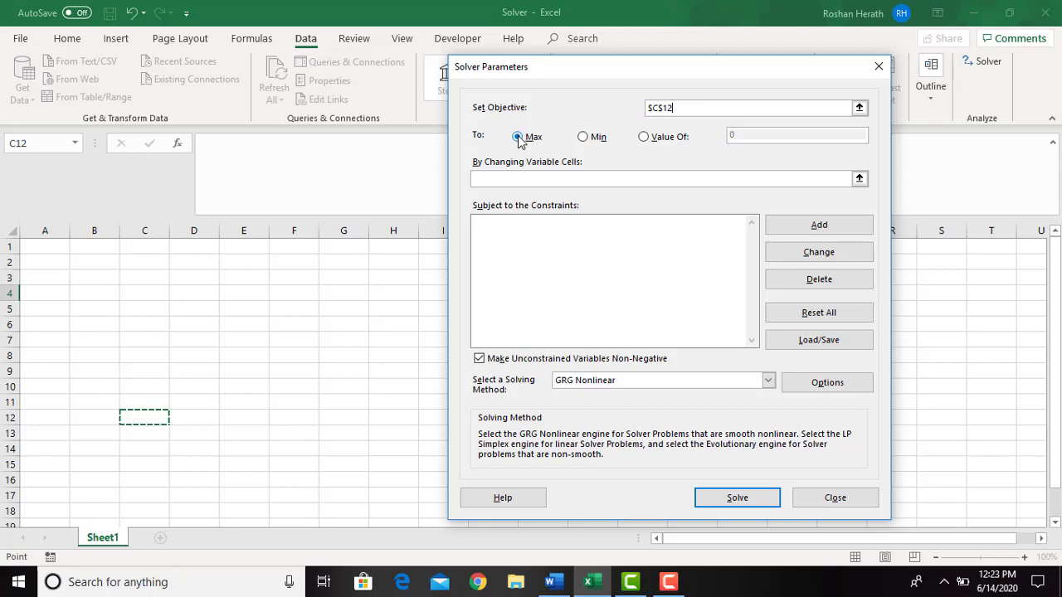
# Try the Min goal and a Value Of goal of 500000, clear that value and return the objective to Max.
pyautogui.click(583, 138)
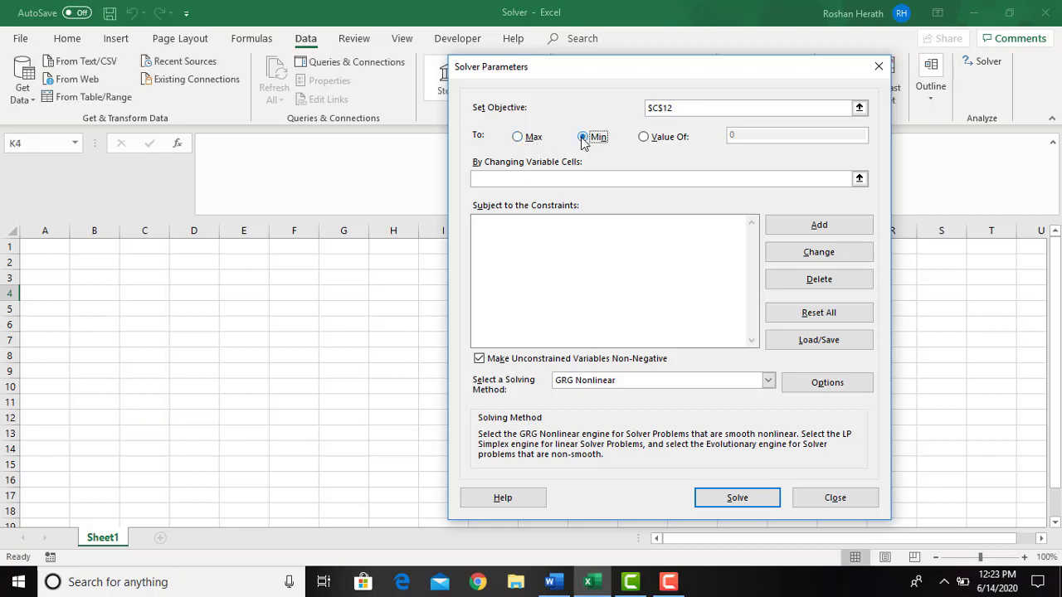
pyautogui.click(644, 138)
pyautogui.click(744, 139)
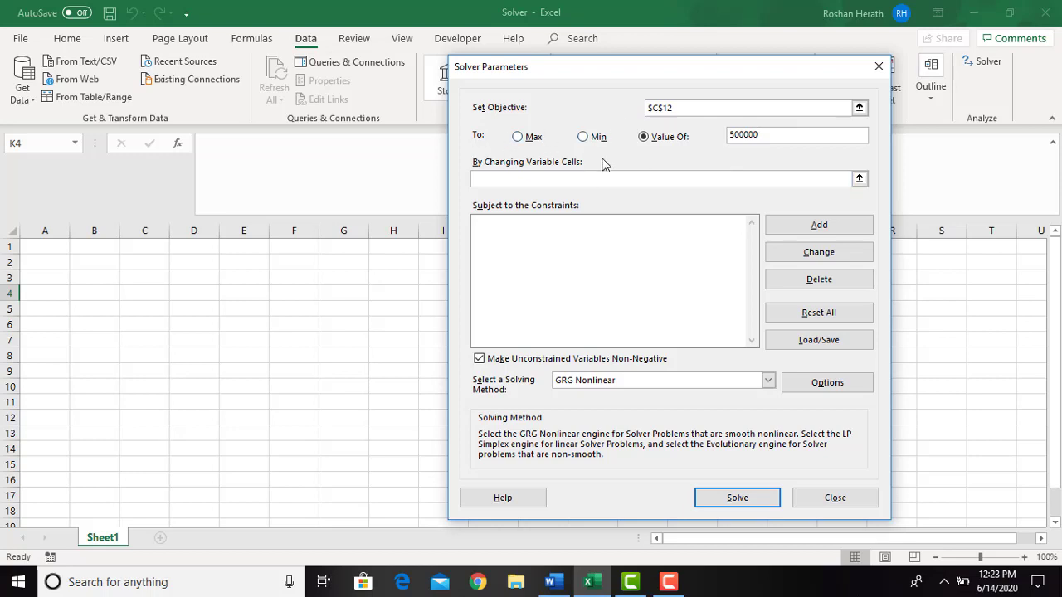
pyautogui.press('BackSpace')
pyautogui.press('BackSpace')
pyautogui.press('BackSpace')
pyautogui.press('BackSpace')
pyautogui.press('BackSpace')
pyautogui.press('BackSpace')
pyautogui.click(518, 136)
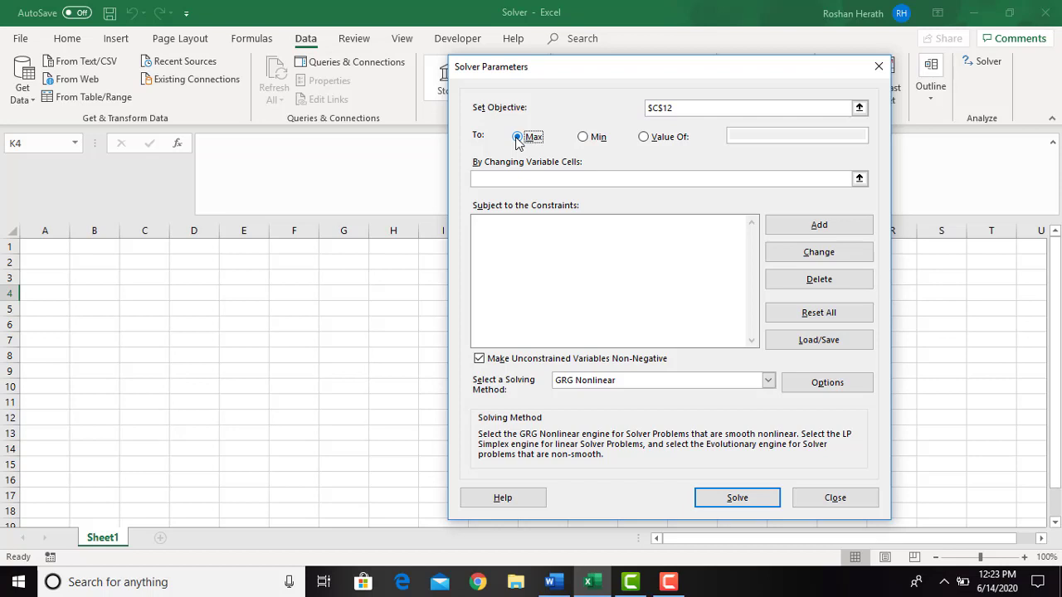
# Set the Solver's changing variable cells to the range A4:C4.
pyautogui.click(494, 180)
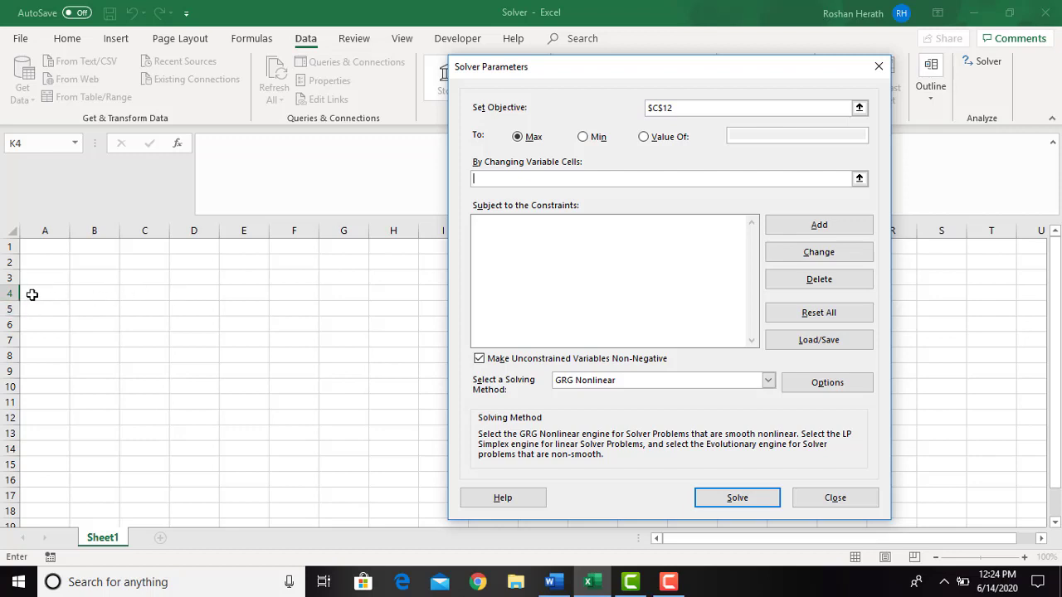
pyautogui.click(94, 290)
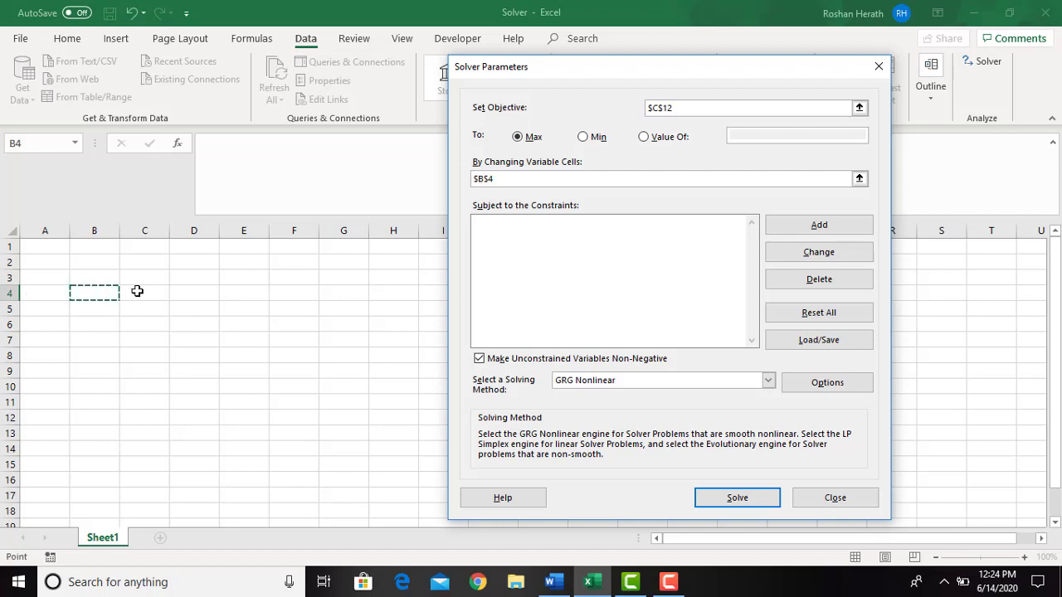
pyautogui.click(136, 292)
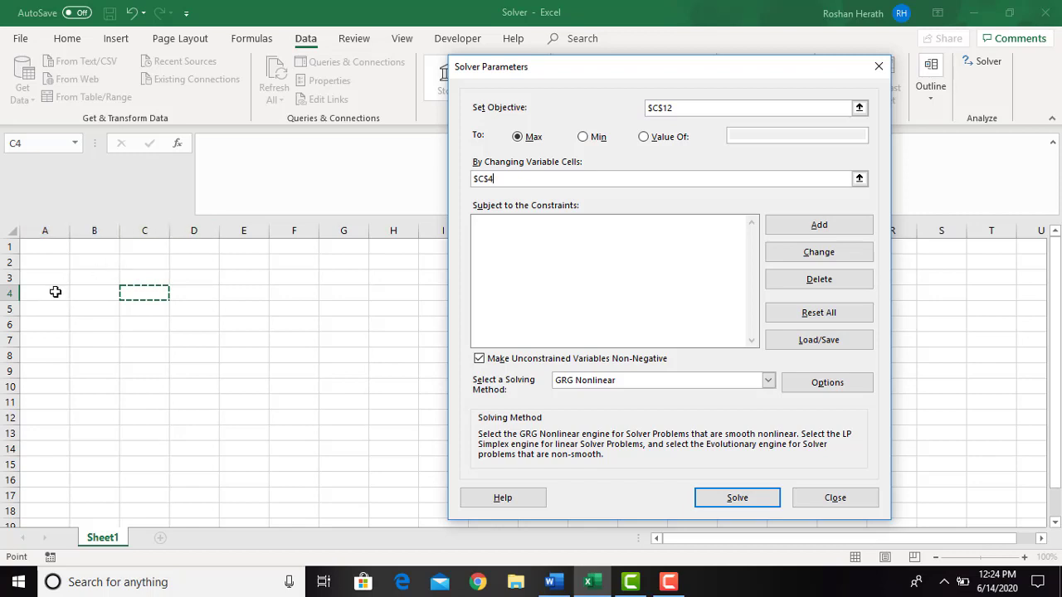
pyautogui.moveTo(55, 292); pyautogui.dragTo(134, 290)
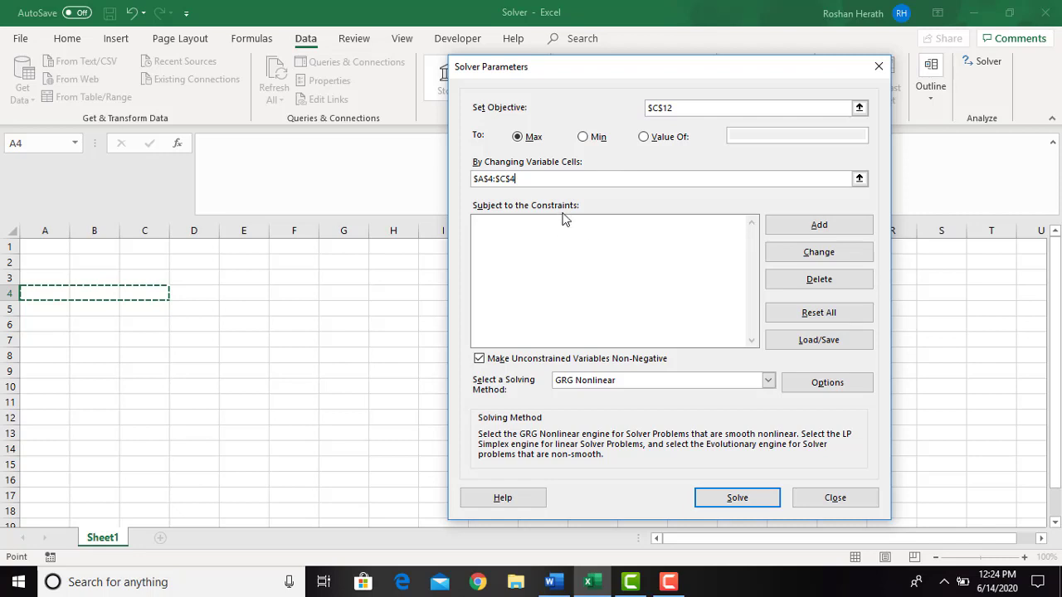
# Start a new Solver constraint, examine the available comparison operators, and leave Solver without adding a constraint.
pyautogui.click(805, 236)
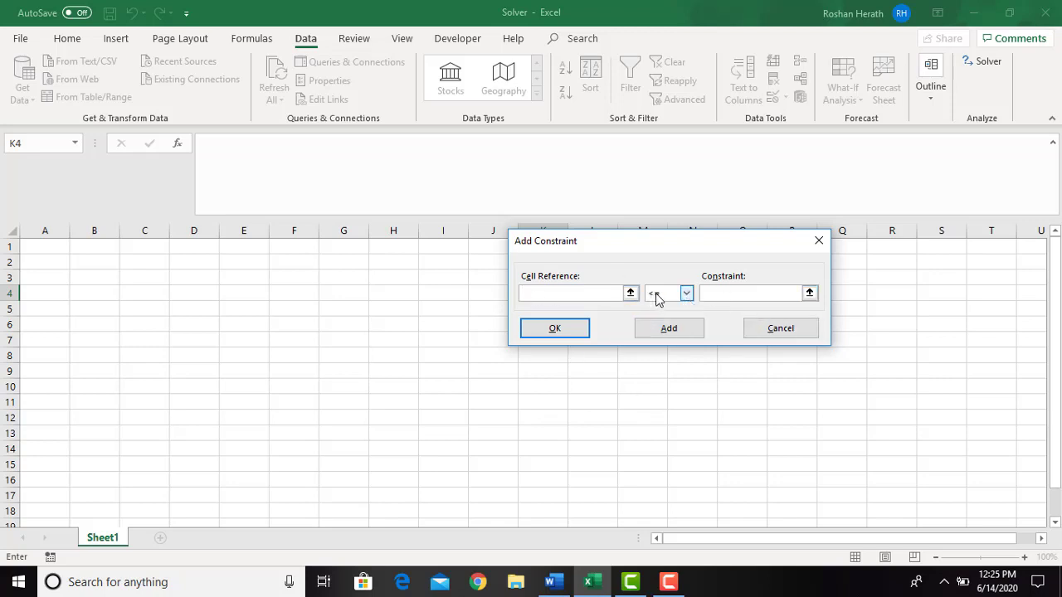
pyautogui.click(686, 294)
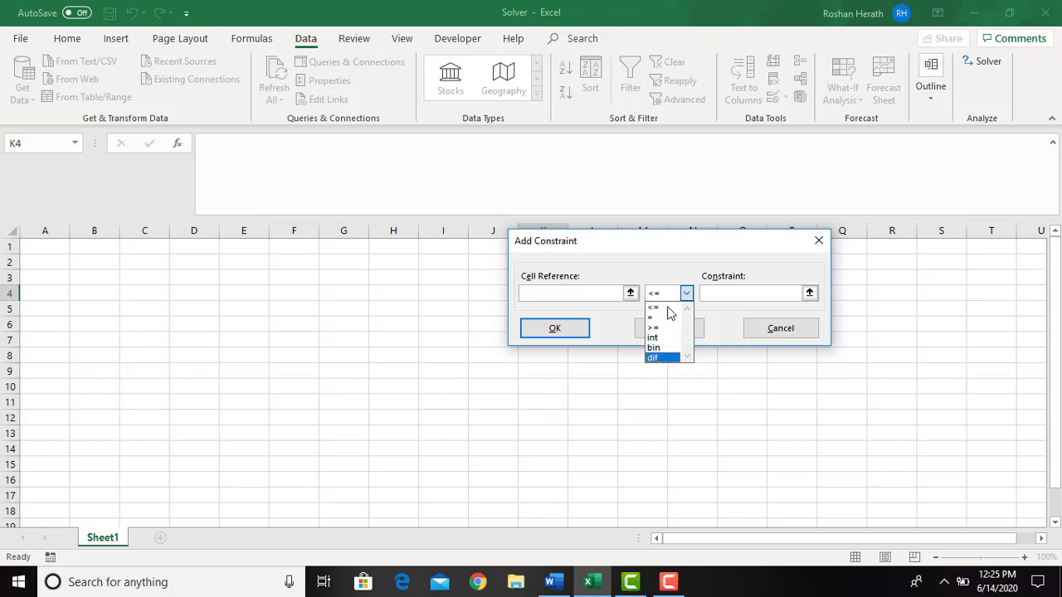
pyautogui.click(690, 295)
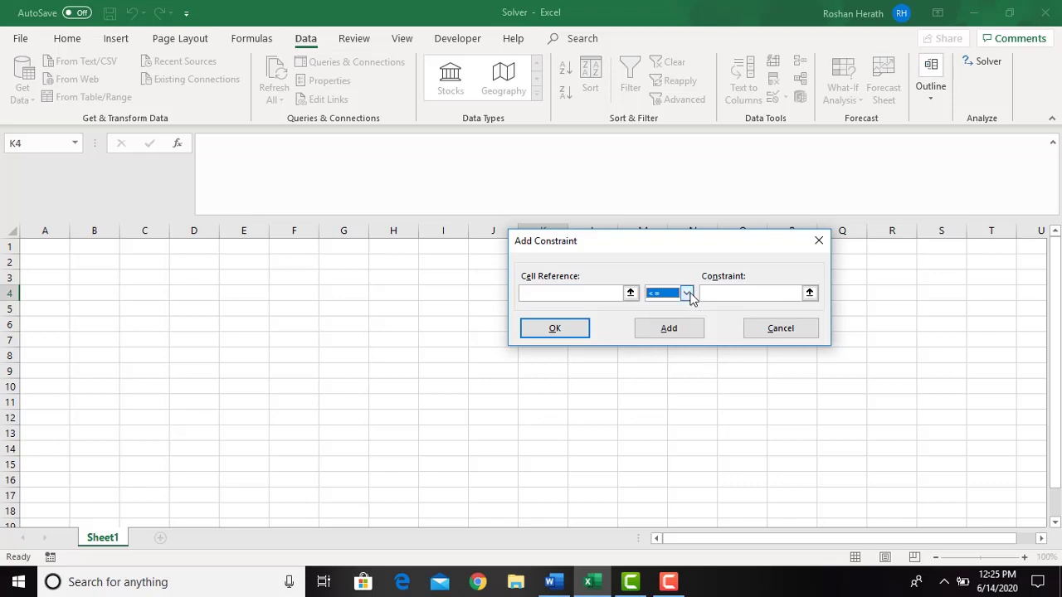
pyautogui.click(687, 294)
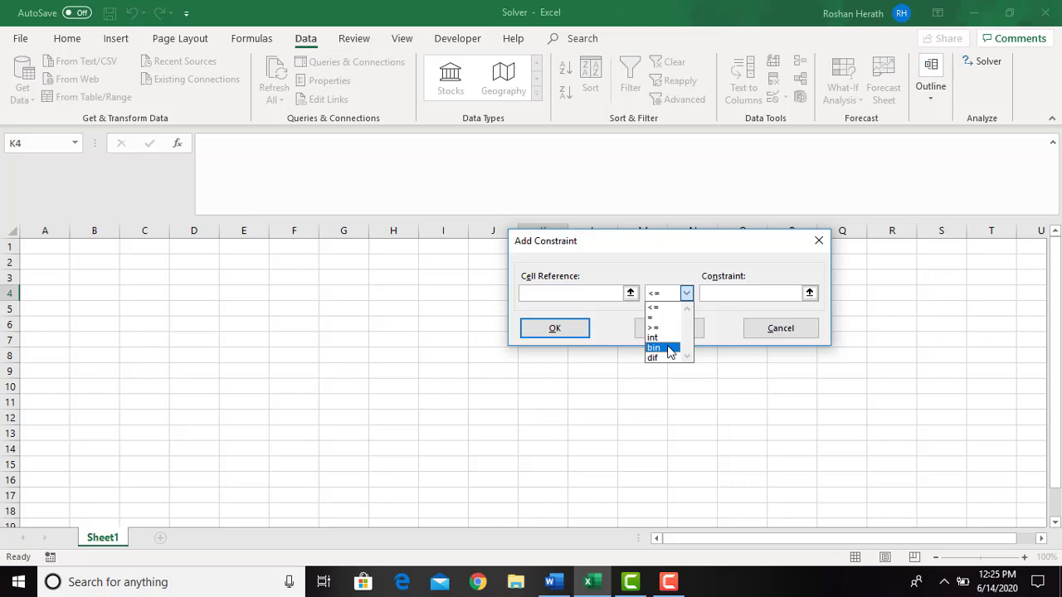
pyautogui.click(688, 292)
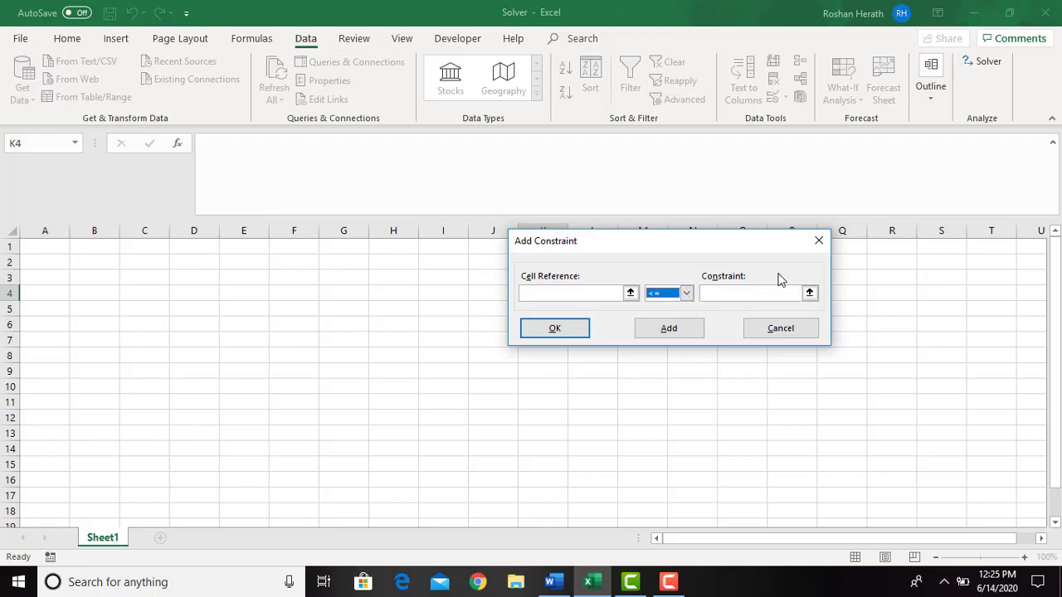
pyautogui.click(772, 329)
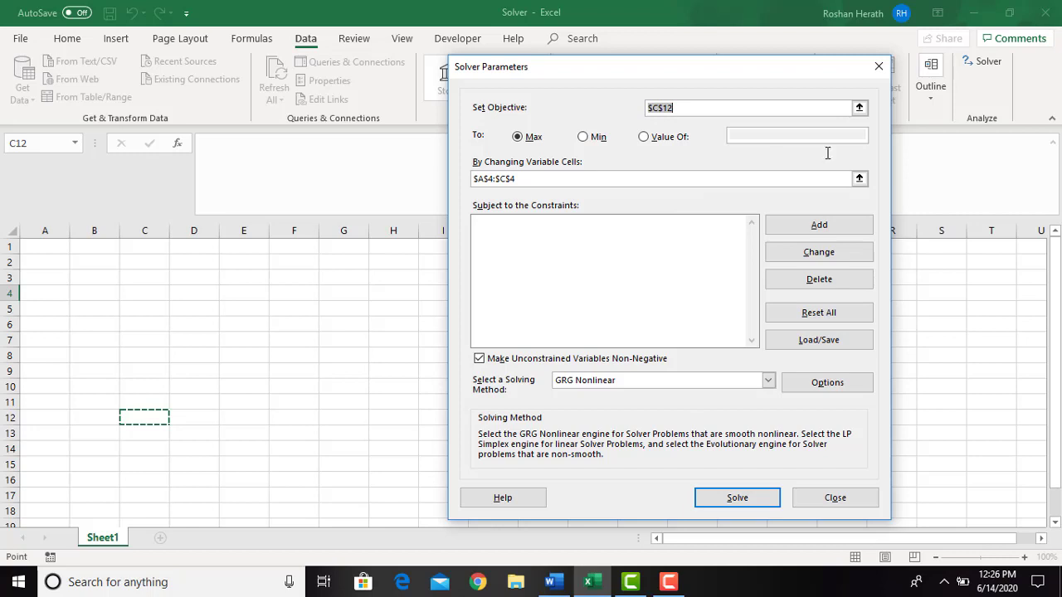
pyautogui.click(878, 66)
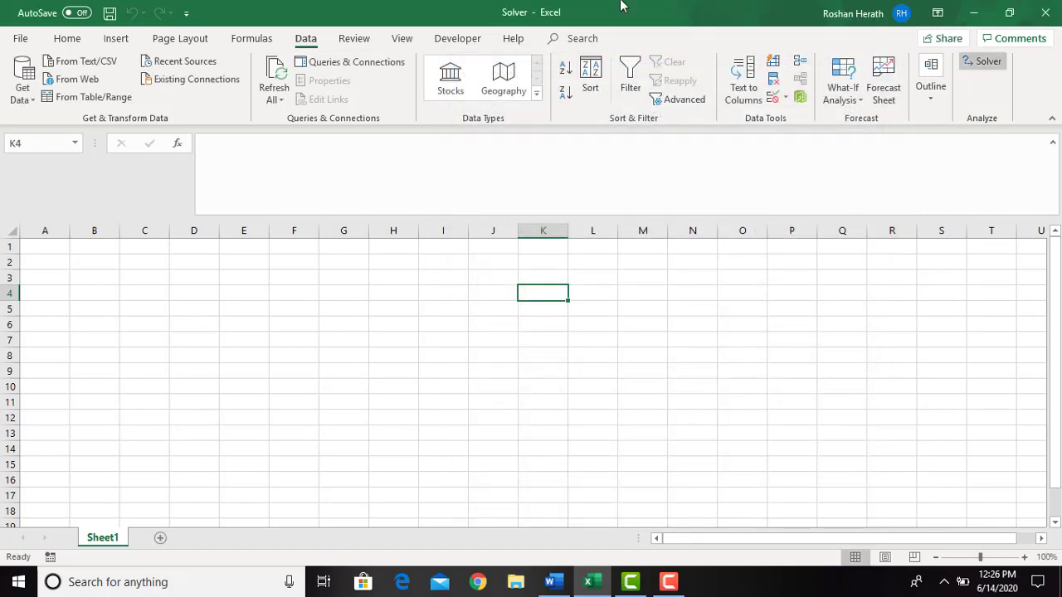
# Reopen Solver, clear the existing objective reference and set the objective to cell C10.
pyautogui.click(991, 64)
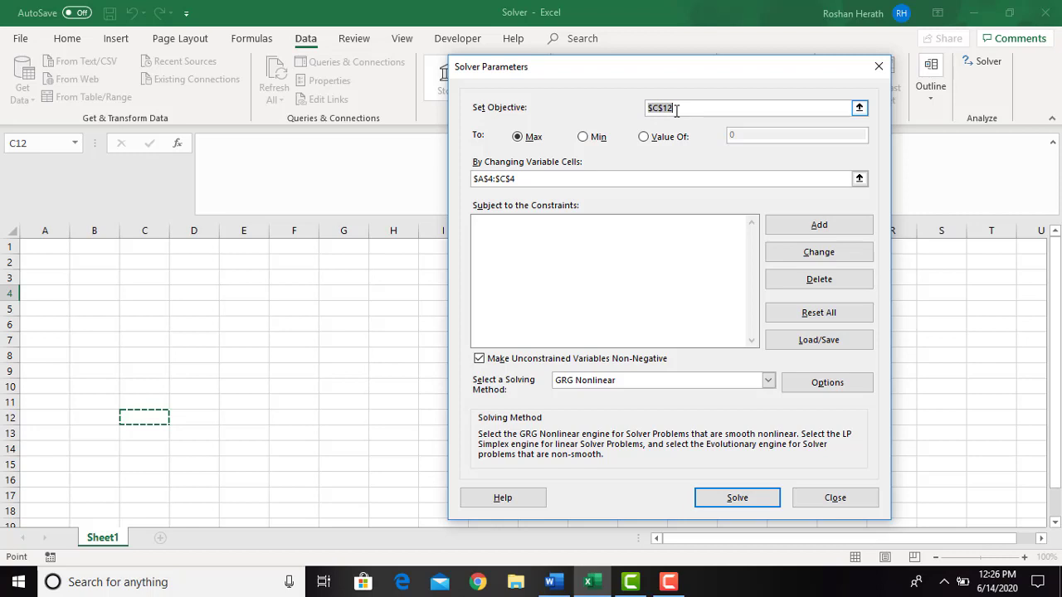
pyautogui.moveTo(230, 306); pyautogui.dragTo(34, 278)
pyautogui.press('BackSpace')
pyautogui.press('BackSpace')
pyautogui.press('BackSpace')
pyautogui.press('BackSpace')
pyautogui.press('BackSpace')
pyautogui.press('BackSpace')
pyautogui.press('BackSpace')
pyautogui.press('BackSpace')
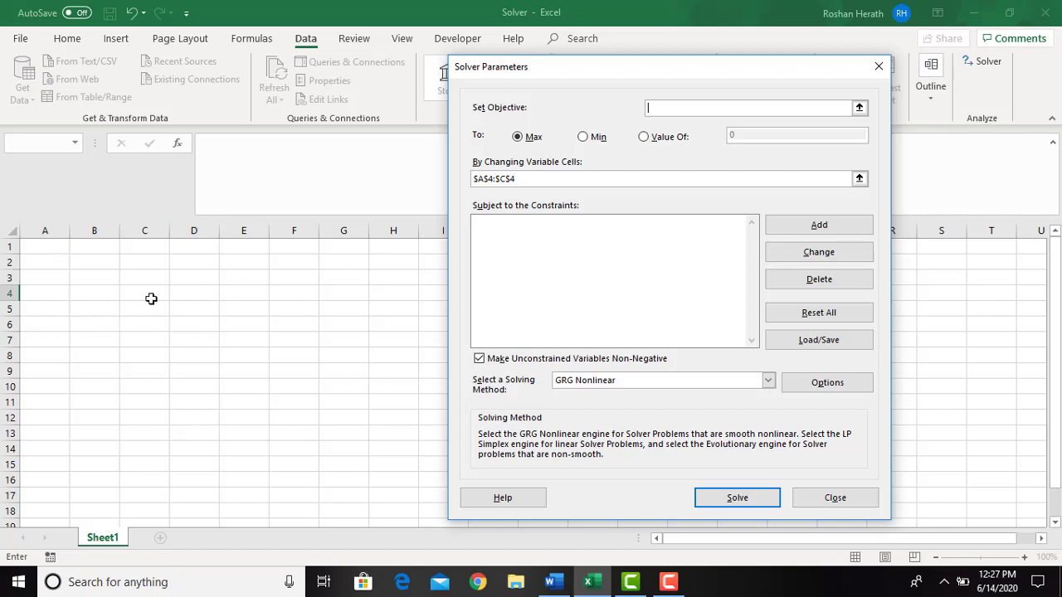
pyautogui.click(129, 385)
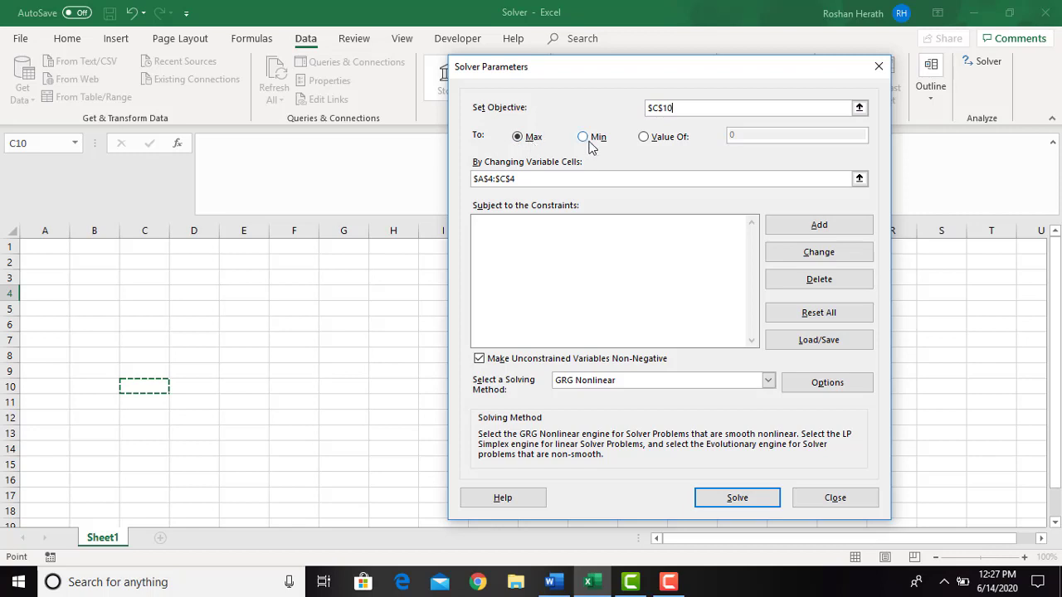
# Try the Value Of and Min goals for the objective and return it to Max.
pyautogui.click(649, 138)
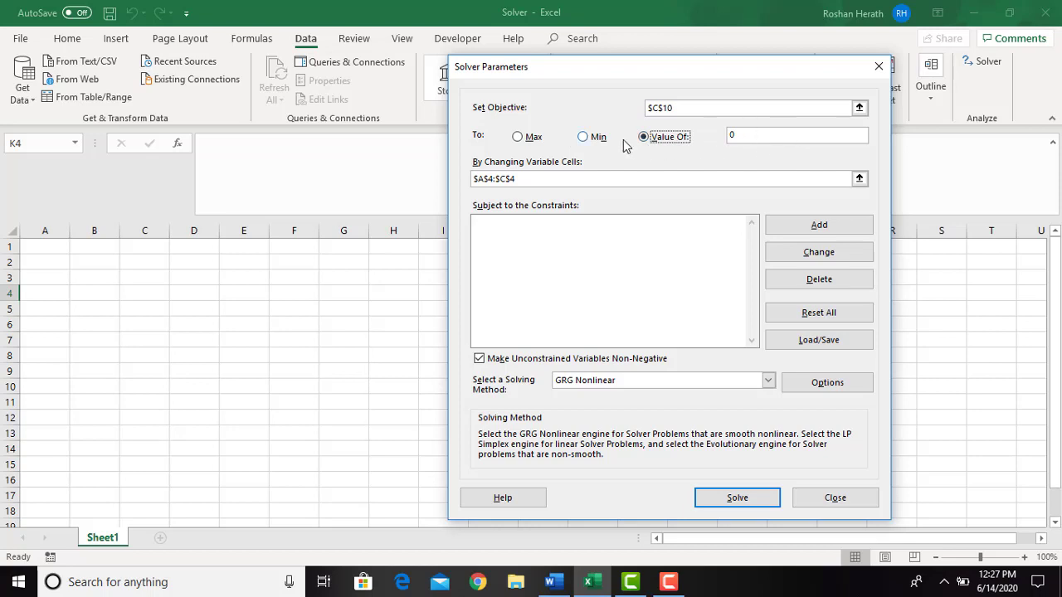
pyautogui.click(582, 138)
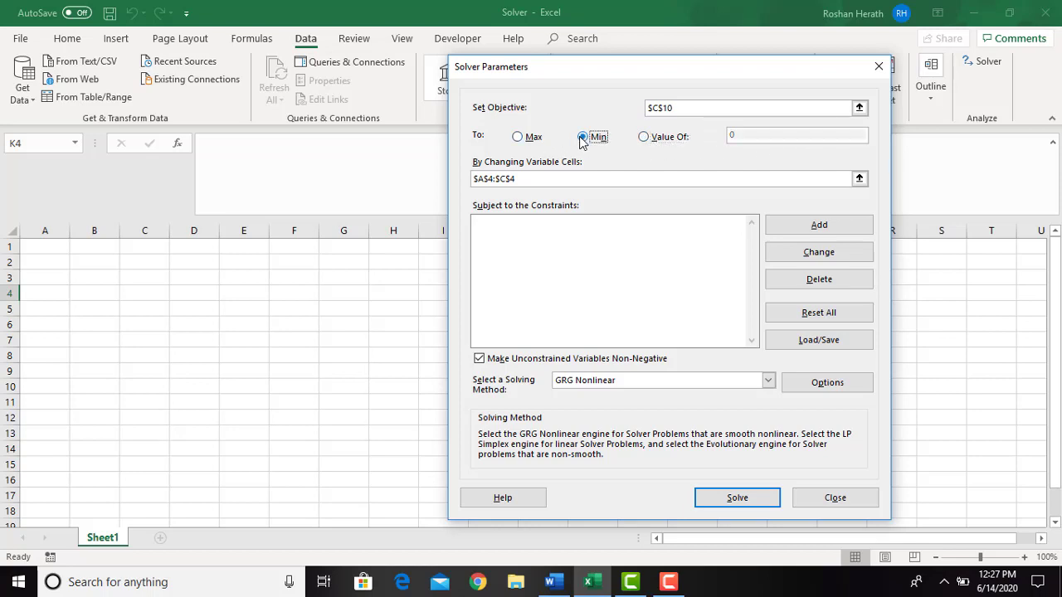
pyautogui.click(522, 138)
# Clear the Solver's changing variable cells and reselect the range A4:C4 for them.
pyautogui.click(536, 182)
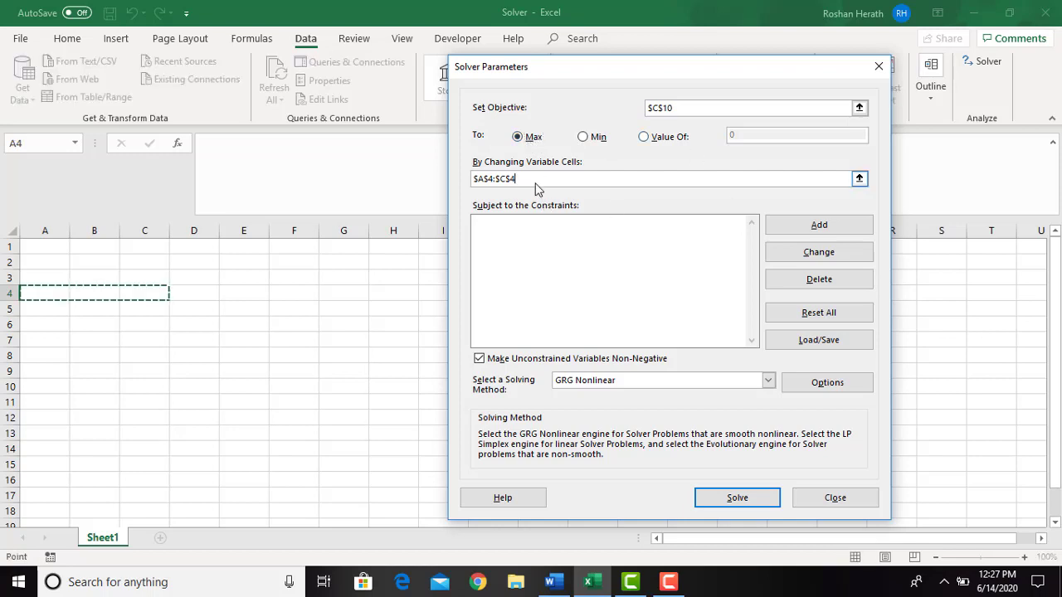
pyautogui.moveTo(531, 177); pyautogui.dragTo(462, 181)
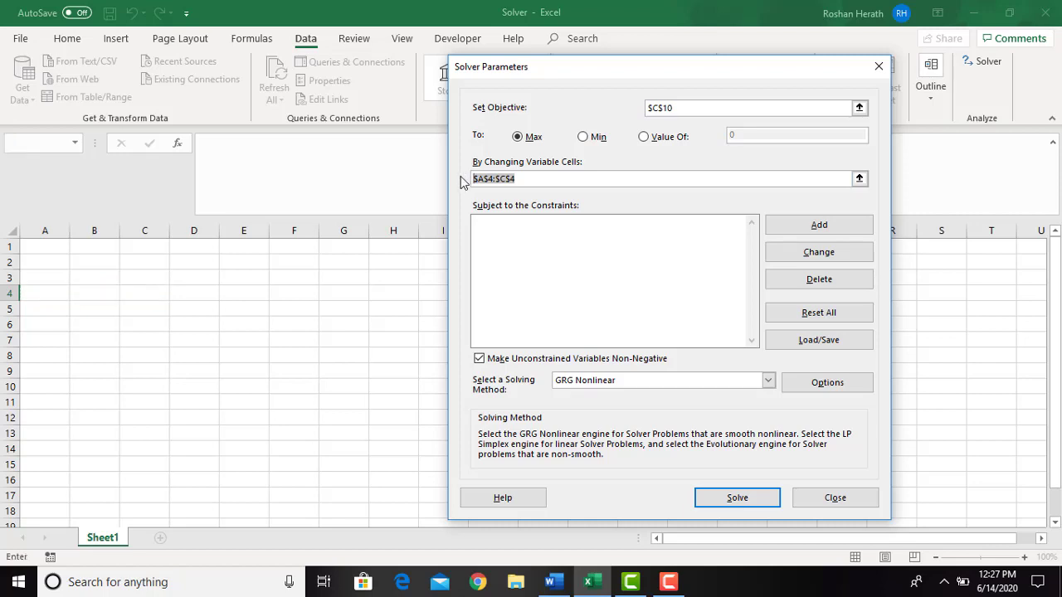
pyautogui.press('BackSpace')
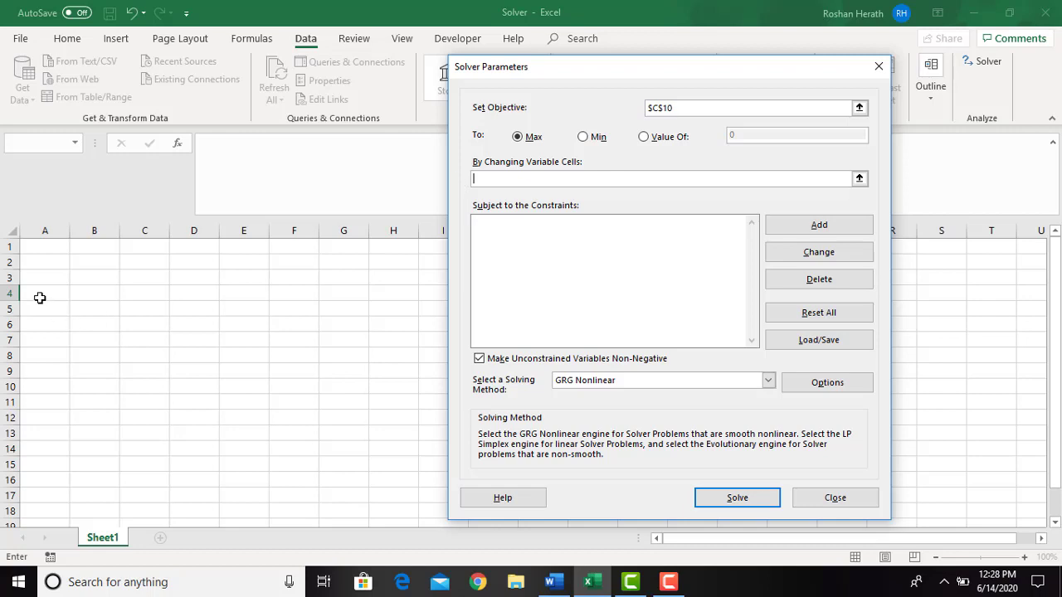
pyautogui.moveTo(40, 297); pyautogui.dragTo(132, 294)
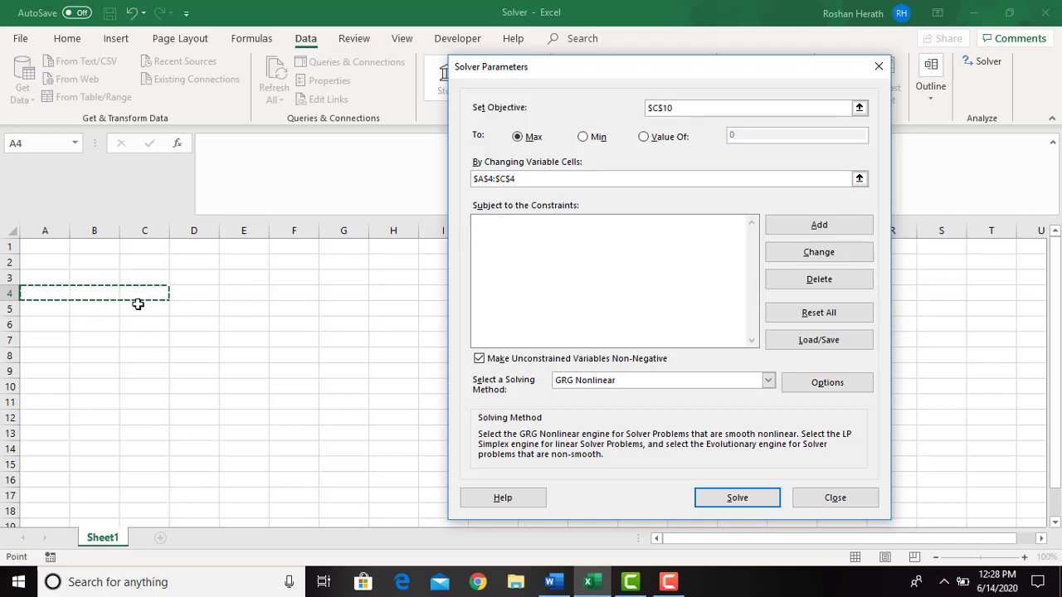
# Try the dif operator in a new constraint, switch back to <=, clear the constraint value and try to accept it, cancelling the constraint.
pyautogui.click(797, 232)
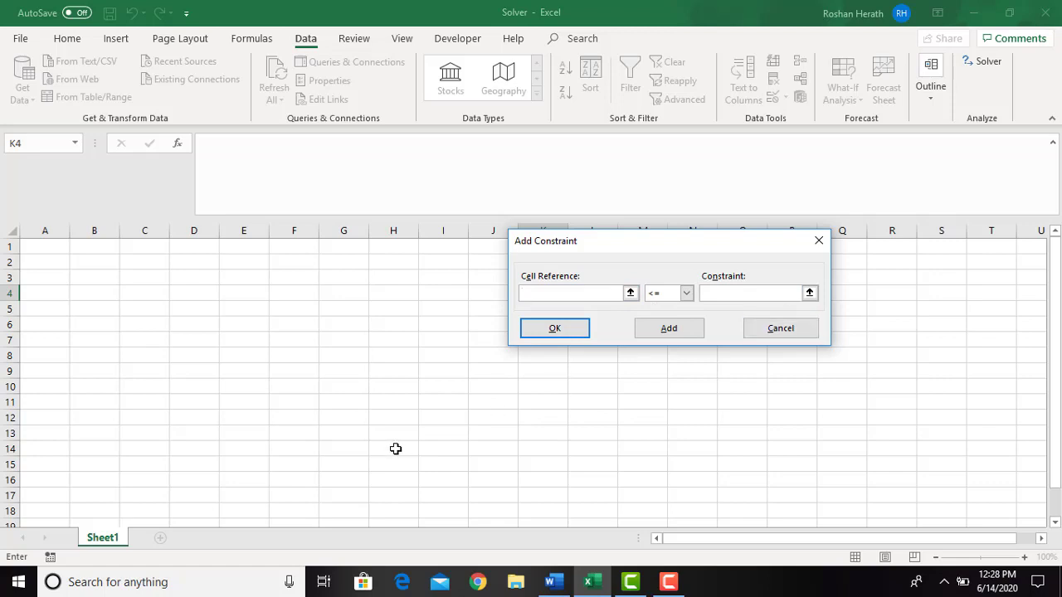
pyautogui.click(688, 294)
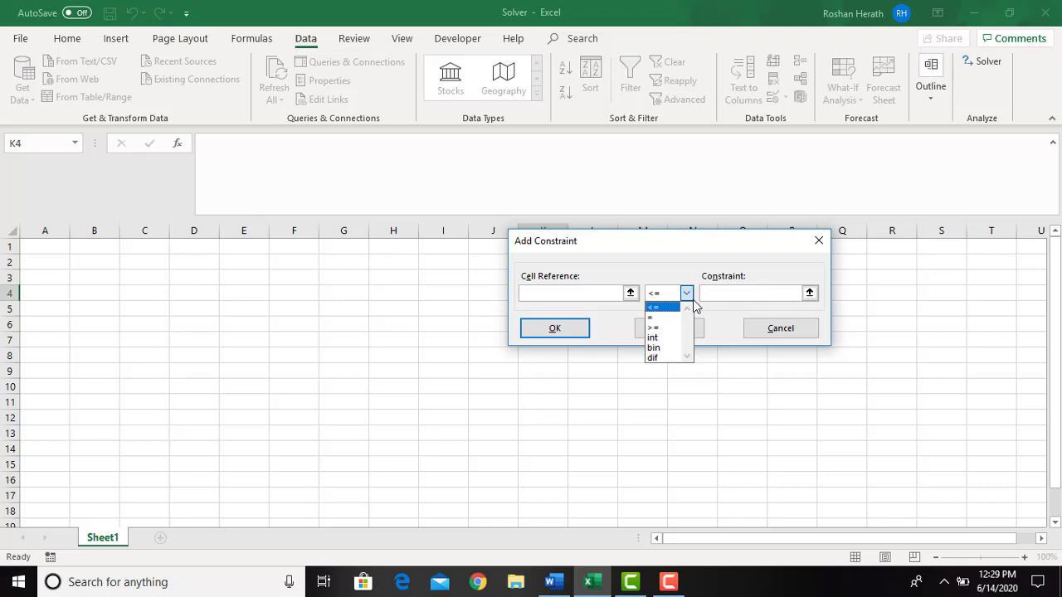
pyautogui.click(656, 358)
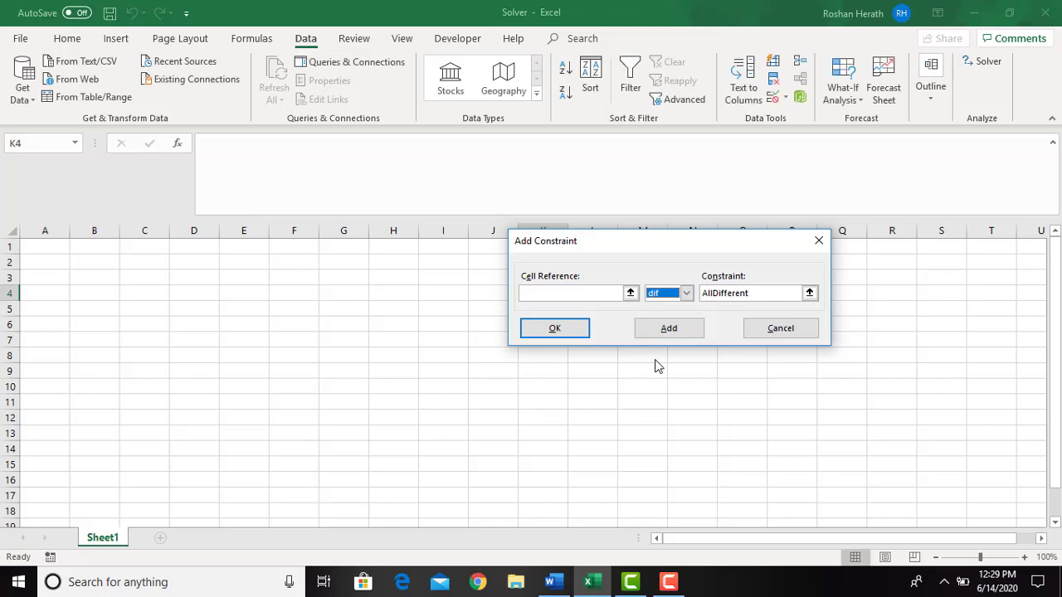
pyautogui.click(685, 295)
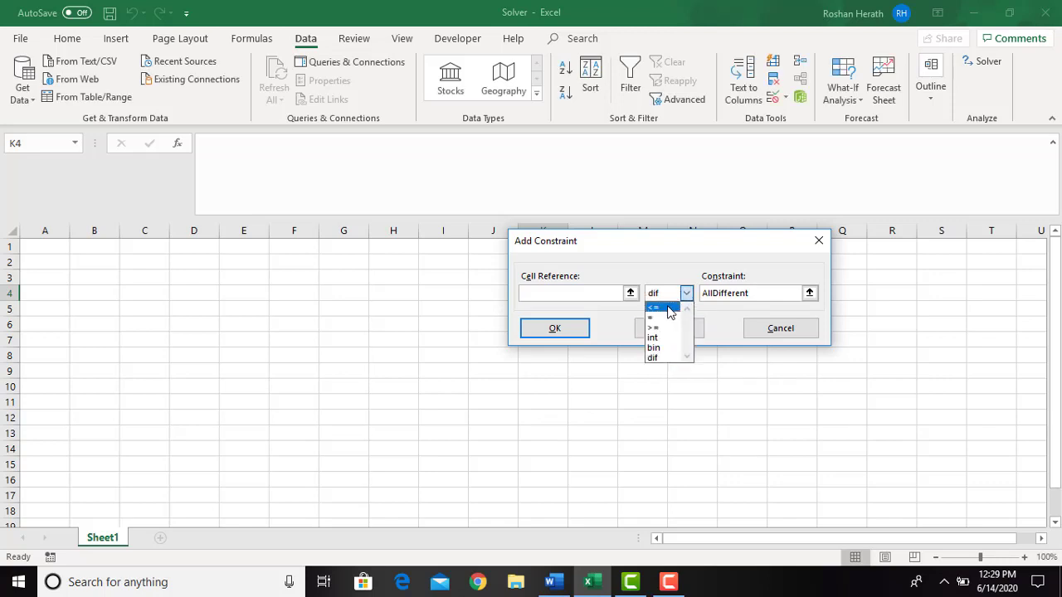
pyautogui.click(667, 307)
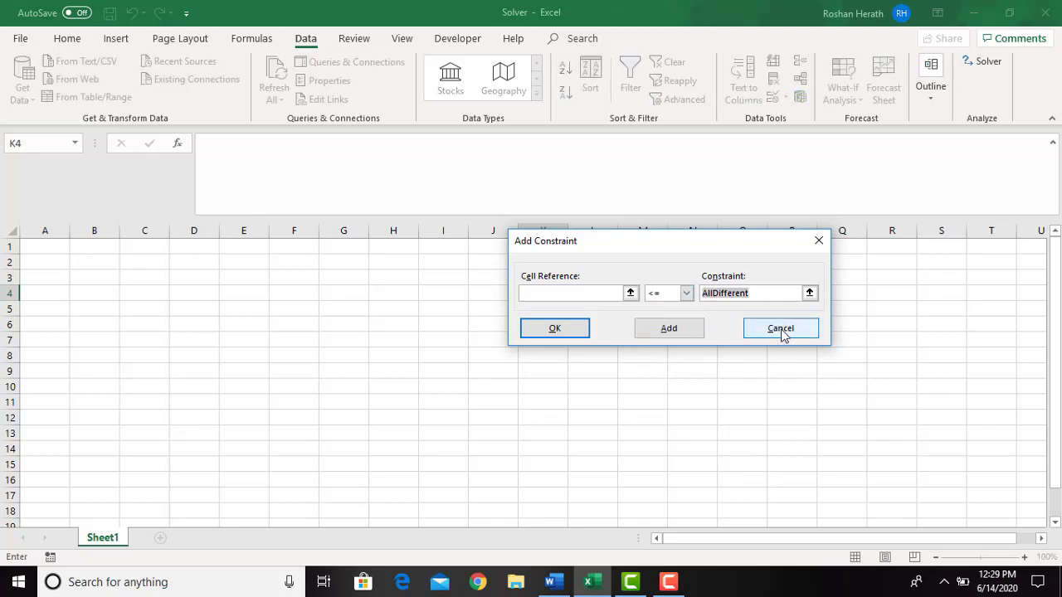
pyautogui.press('Delete')
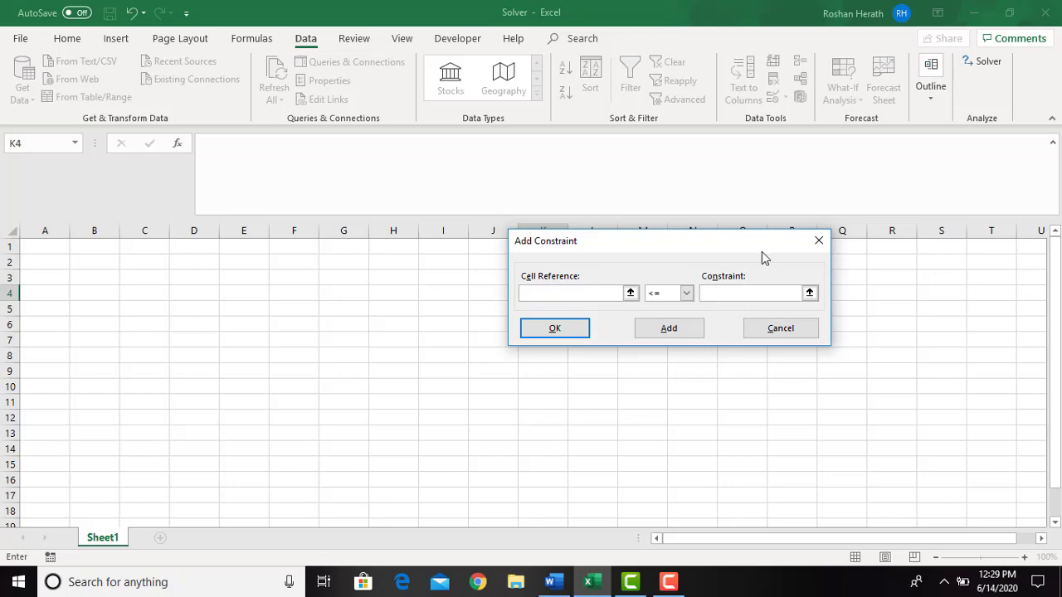
pyautogui.click(524, 339)
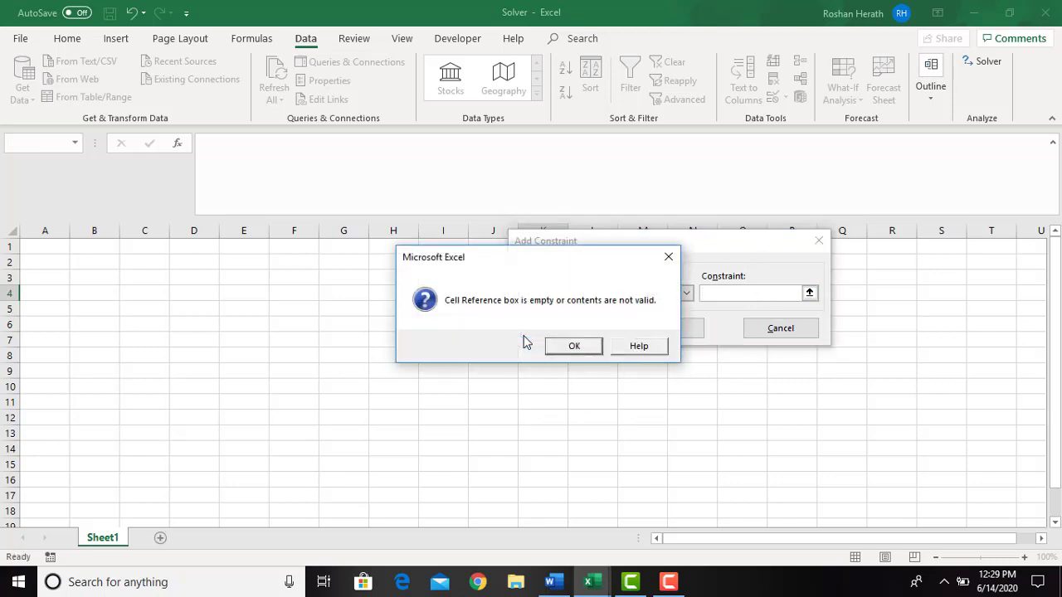
pyautogui.click(669, 256)
pyautogui.click(780, 328)
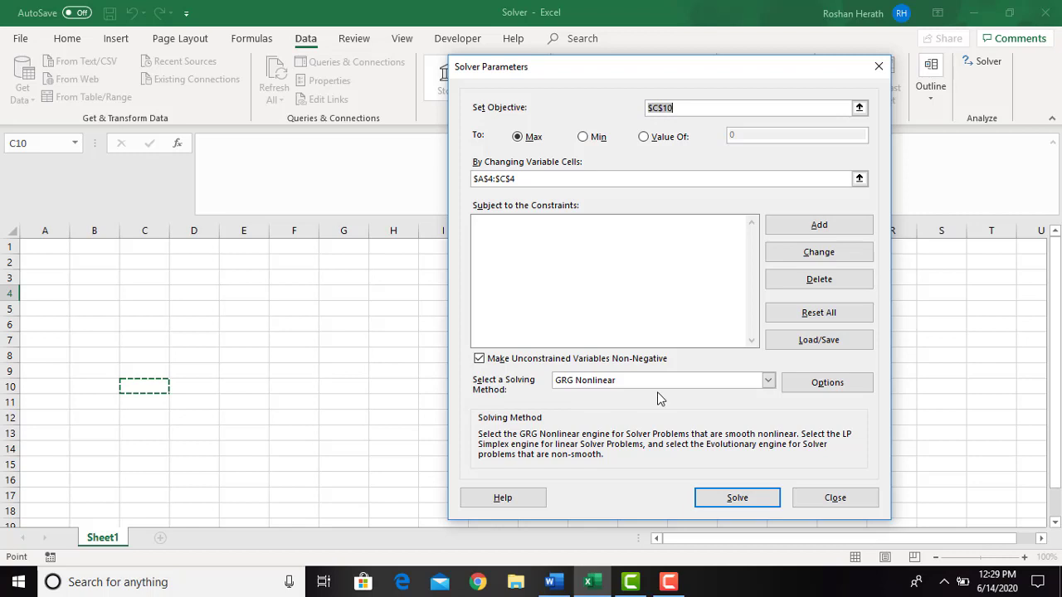
# Set the Solver's solving method to Simplex LP and close Solver without solving.
pyautogui.click(767, 381)
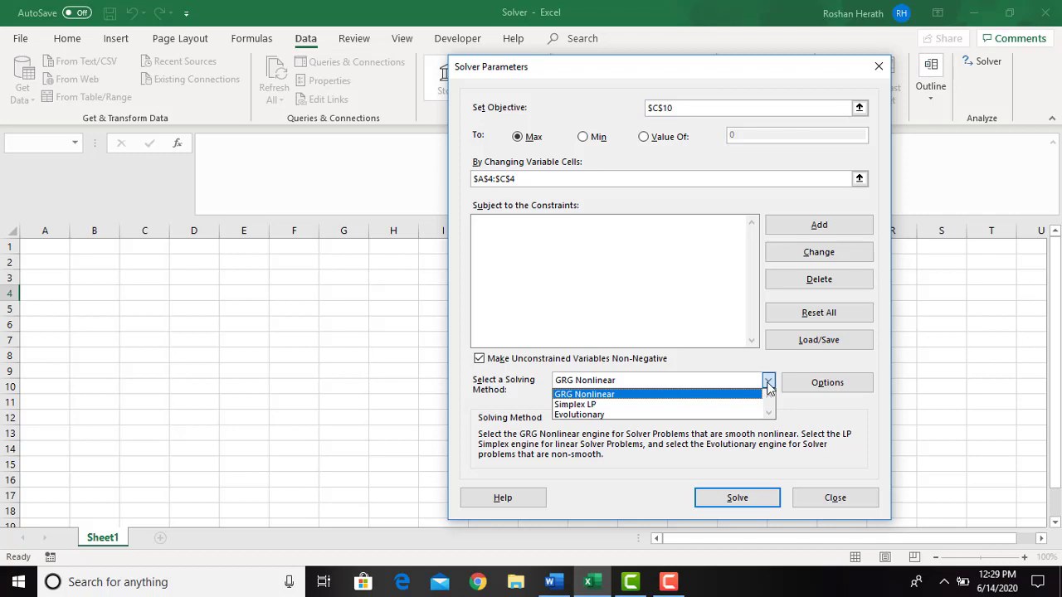
pyautogui.click(589, 404)
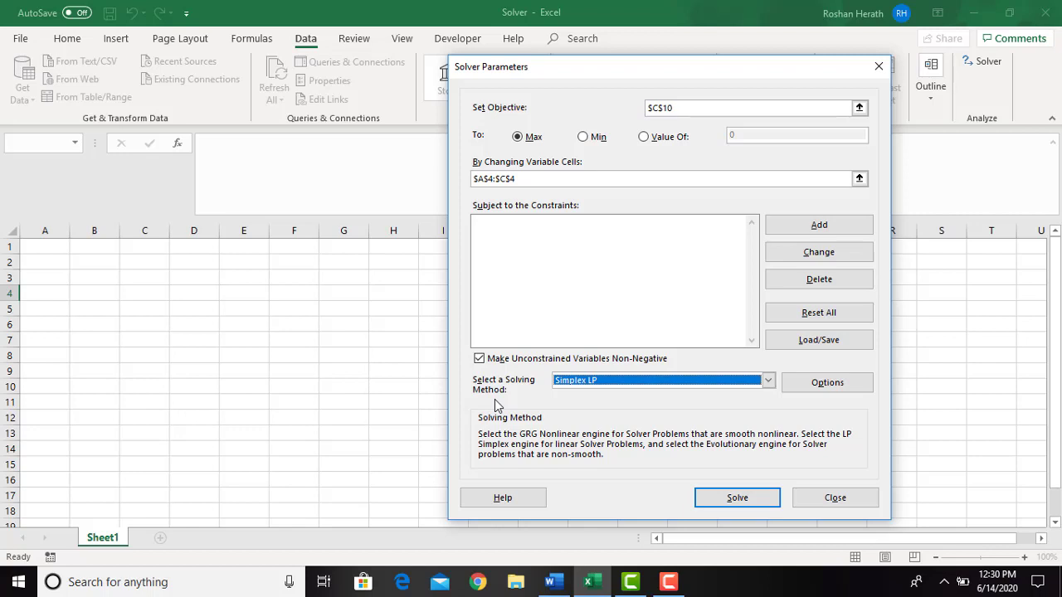
pyautogui.click(768, 380)
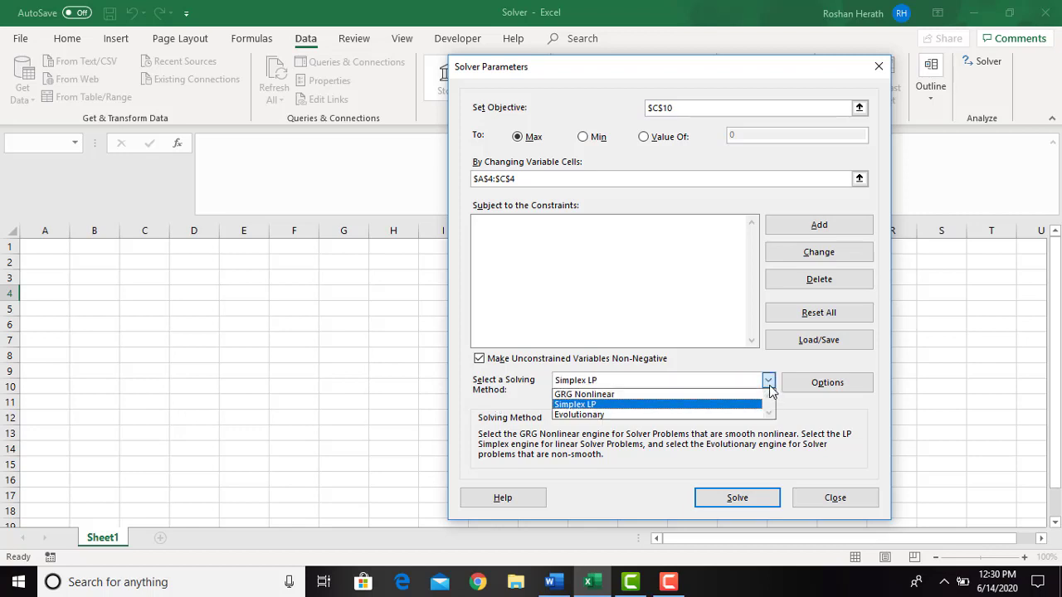
pyautogui.click(580, 404)
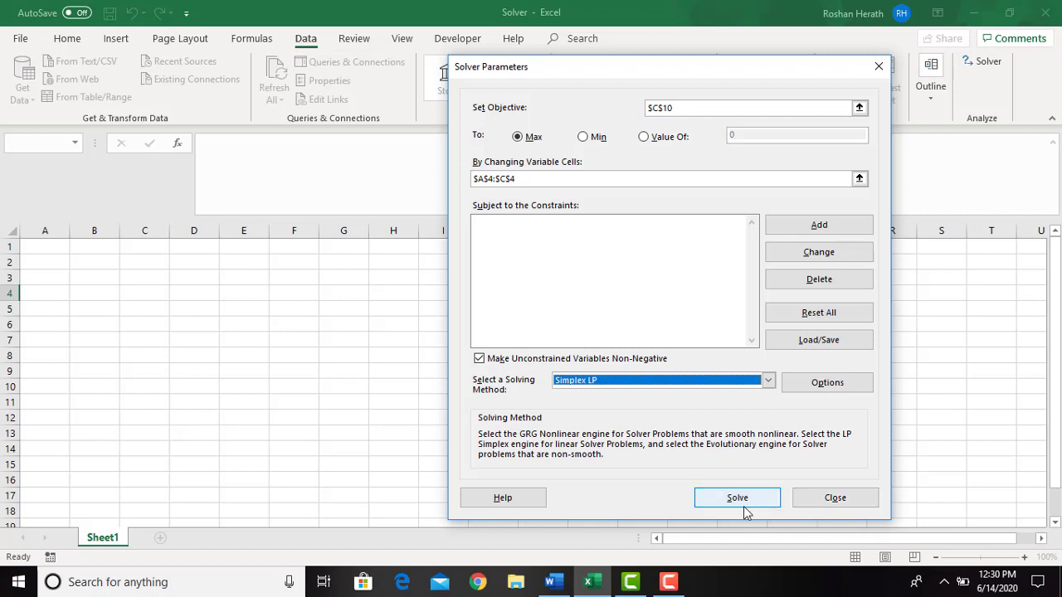
pyautogui.click(834, 498)
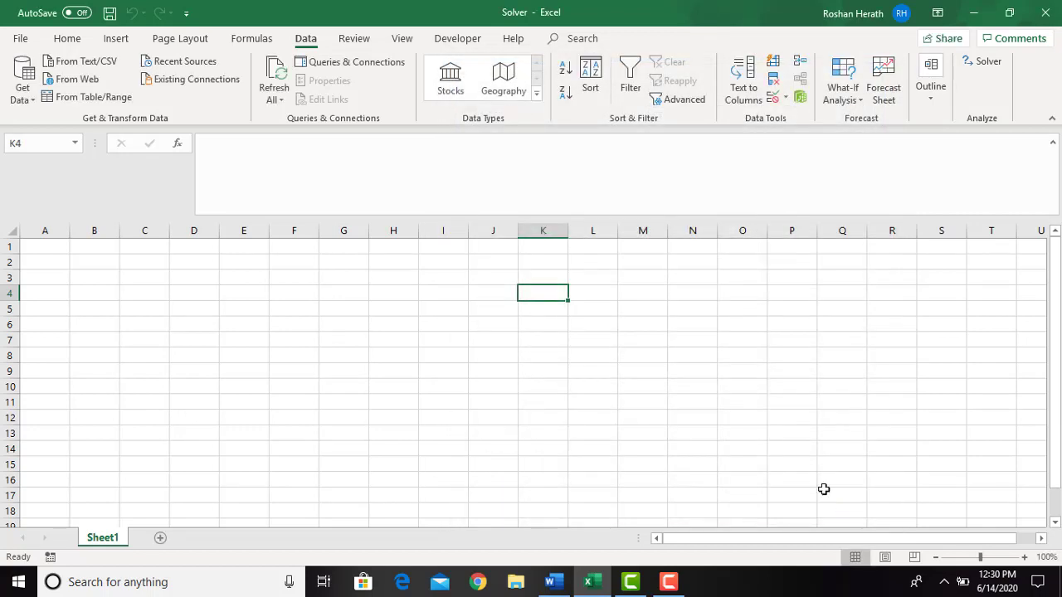
# Format the whole of Sheet1 in Times New Roman at font size 12.
pyautogui.click(721, 335)
pyautogui.click(209, 282)
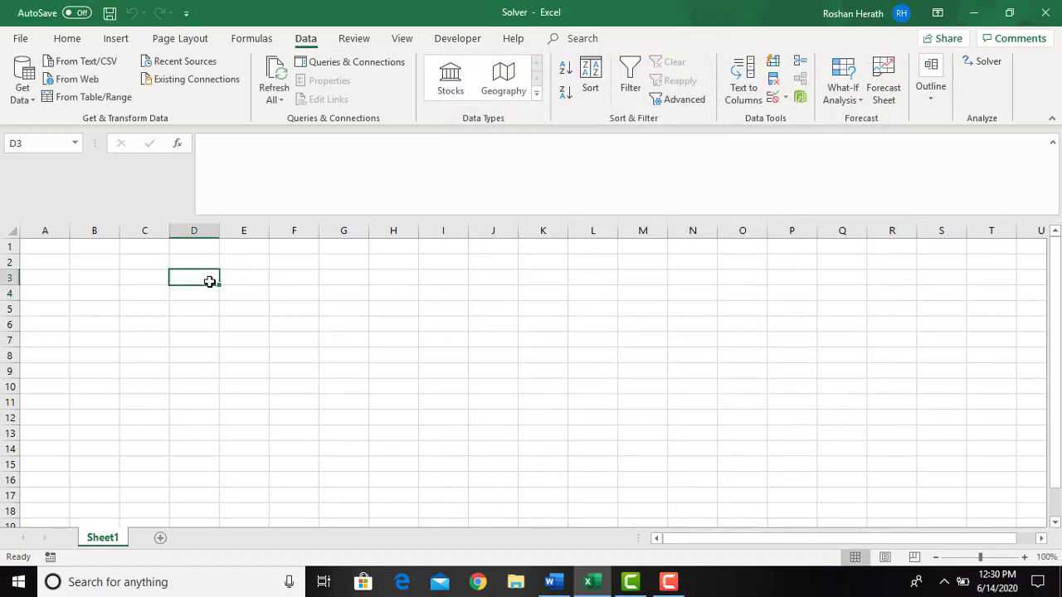
pyautogui.click(68, 39)
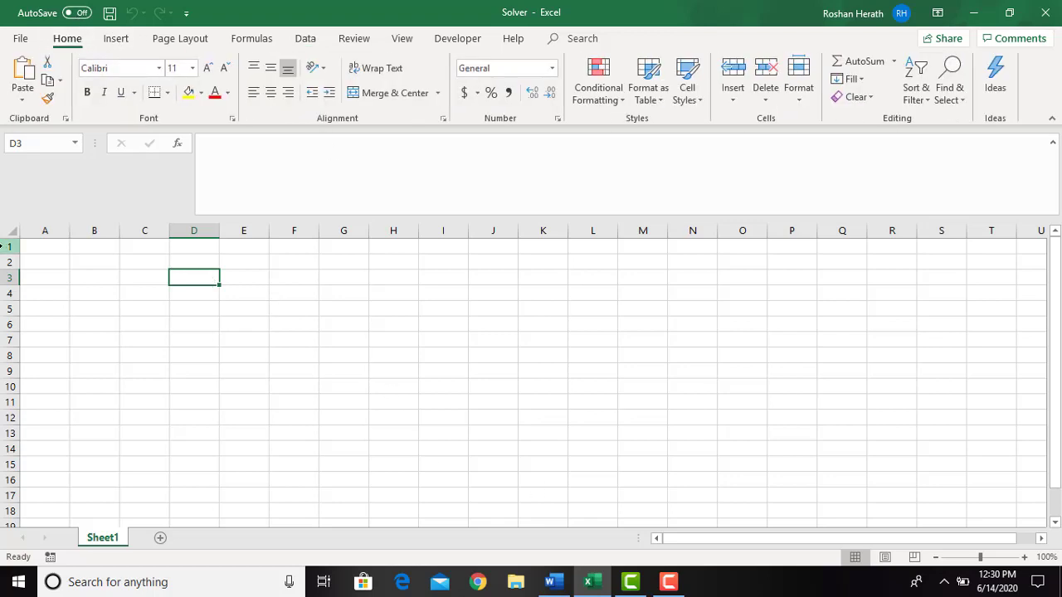
pyautogui.click(14, 235)
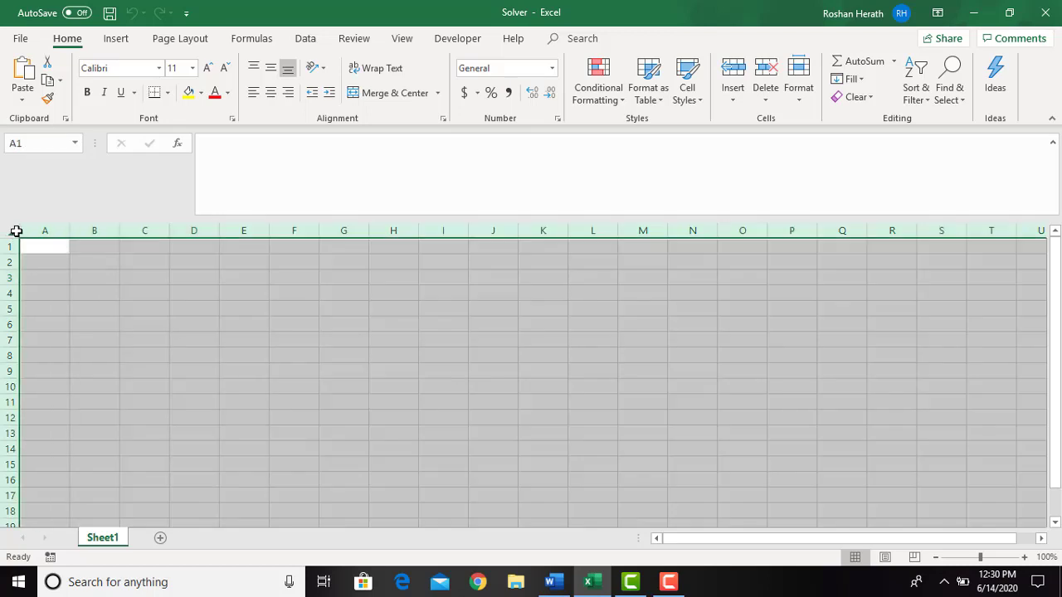
pyautogui.click(209, 68)
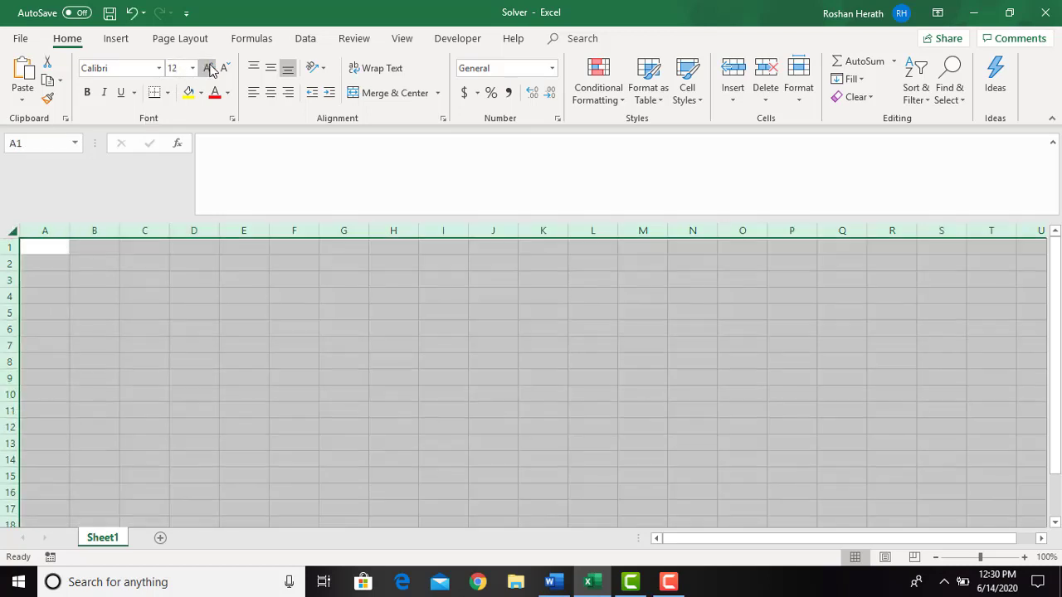
pyautogui.click(159, 69)
pyautogui.write('Times')
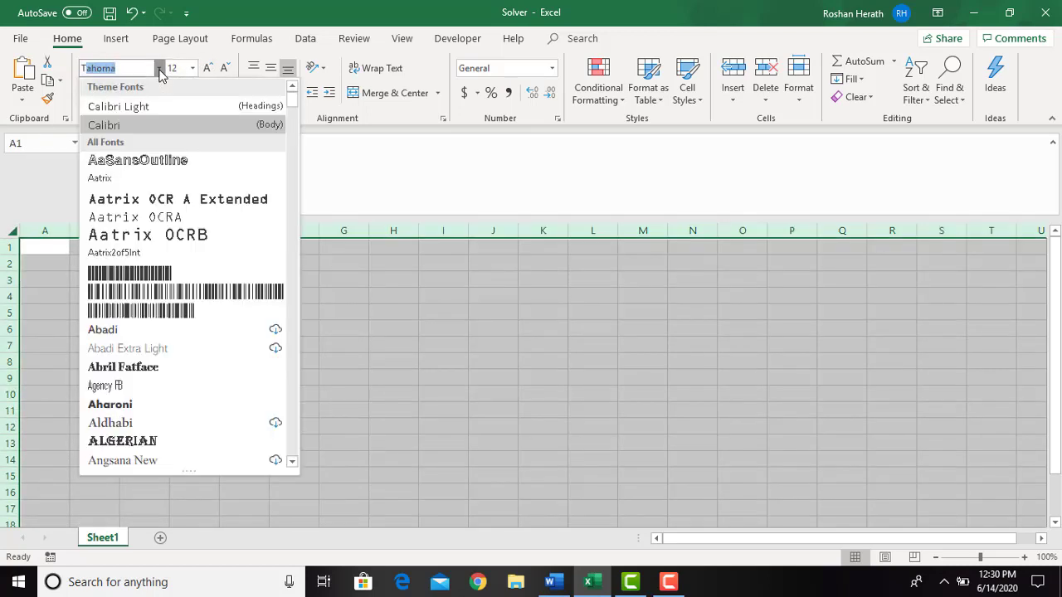
pyautogui.press('Return')
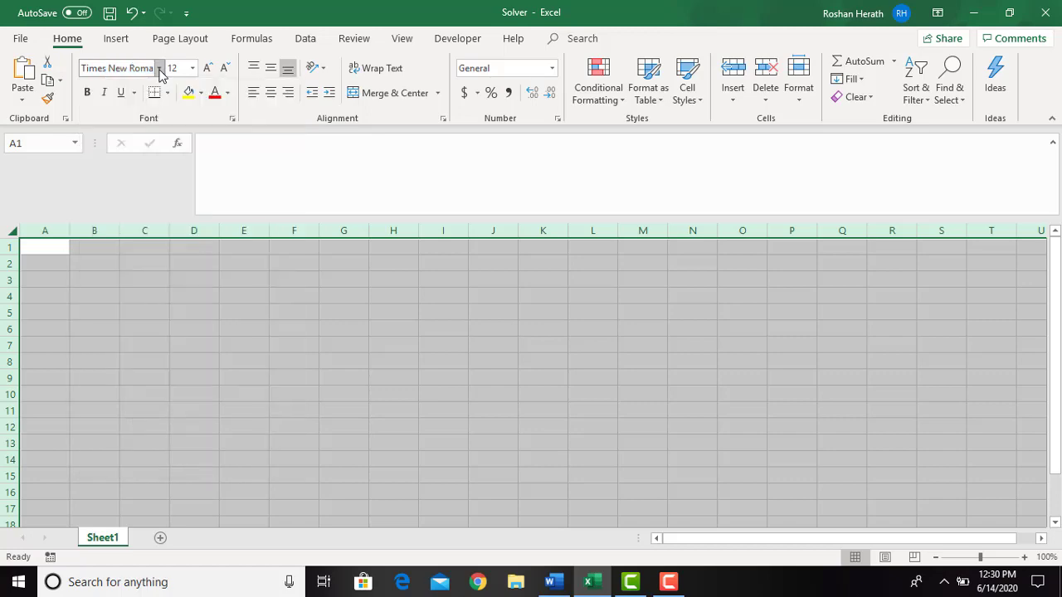
# Switch to the solver document in Word and examine Activity 01's product table, including the material requirements and maximum demand for each product.
pyautogui.click(223, 357)
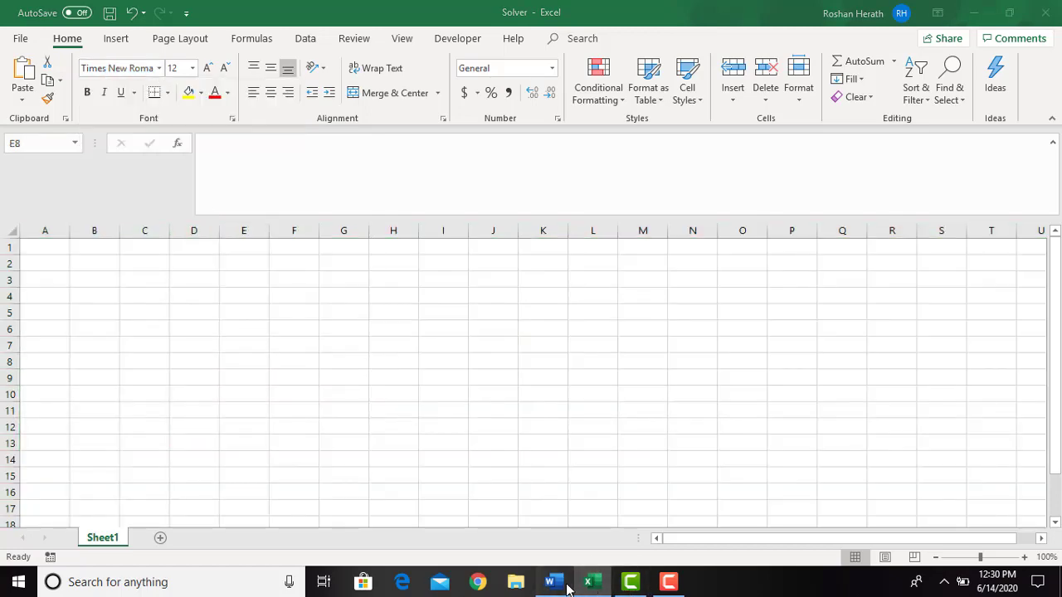
pyautogui.click(565, 584)
pyautogui.moveTo(1055, 174); pyautogui.dragTo(1056, 231)
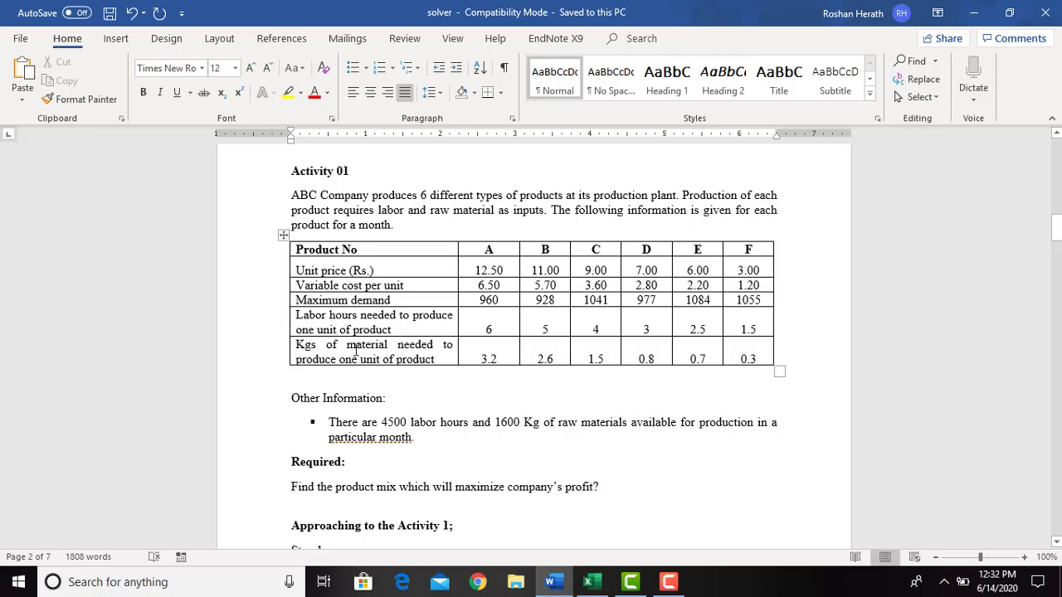
pyautogui.click(496, 249)
pyautogui.click(504, 361)
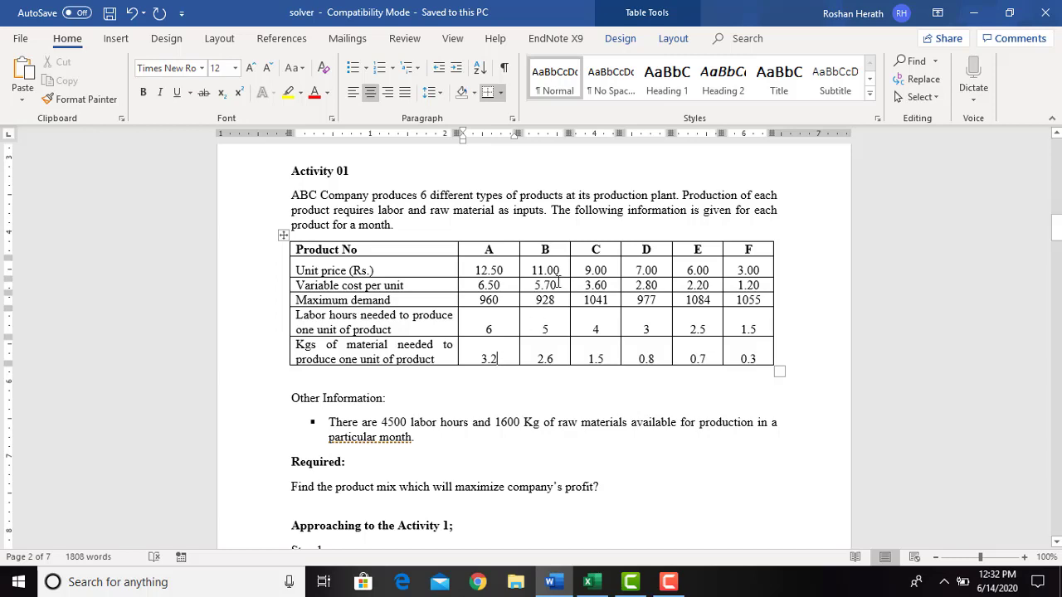
pyautogui.click(553, 251)
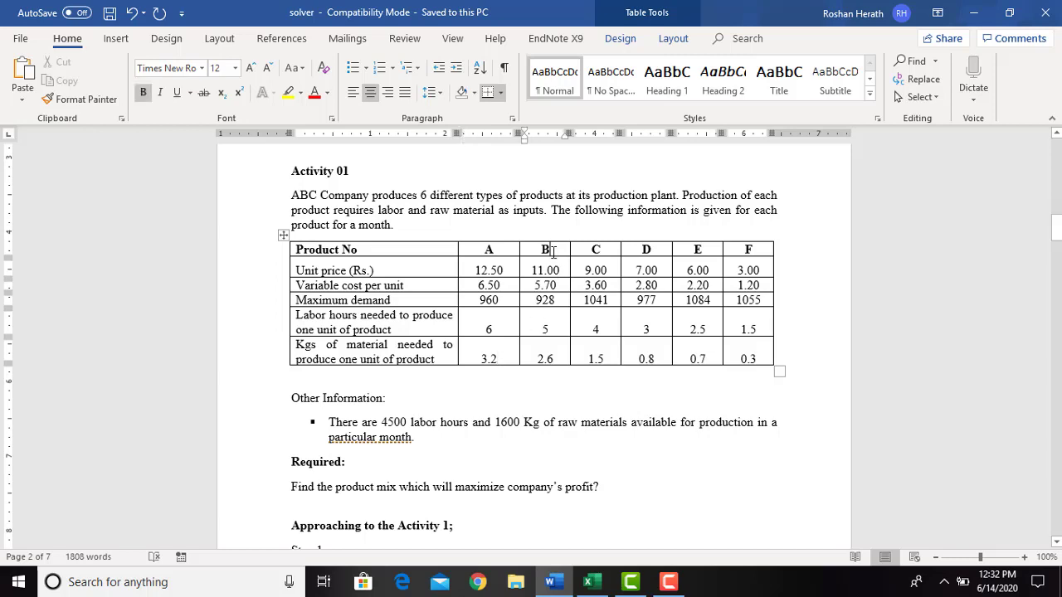
pyautogui.click(557, 363)
pyautogui.click(604, 362)
pyautogui.click(499, 302)
pyautogui.click(561, 302)
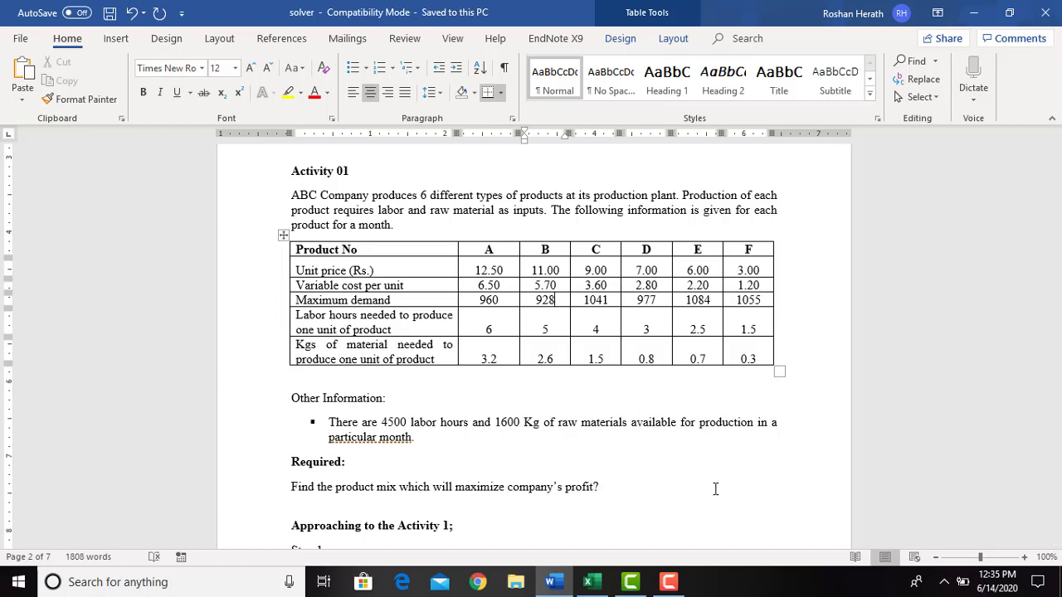
# Copy the whole Activity 01 product table from Word and paste it into Excel's Sheet1 at A2, matching the destination formatting.
pyautogui.click(284, 236)
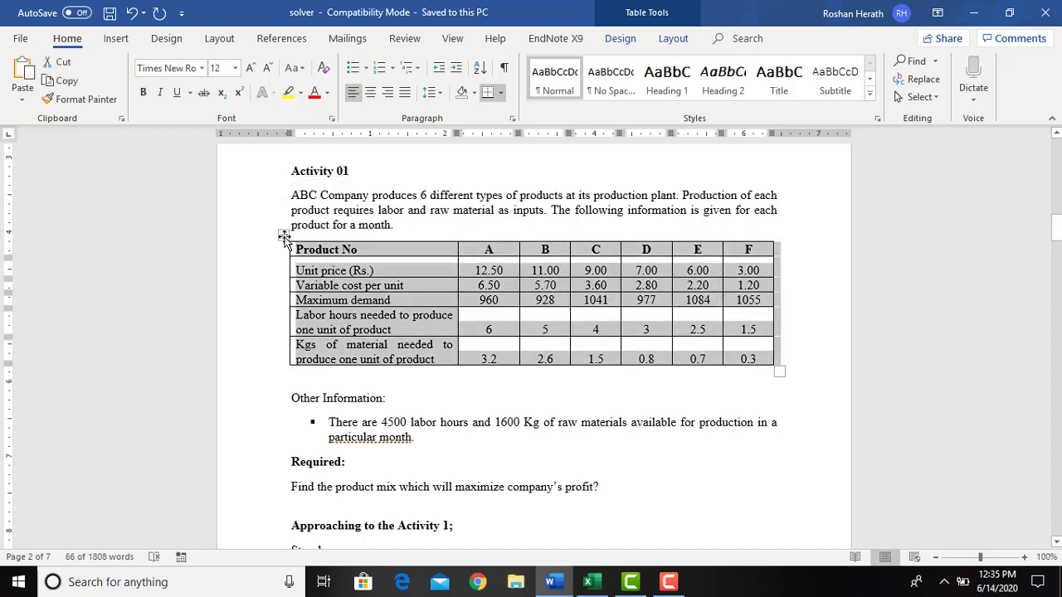
pyautogui.click(593, 583)
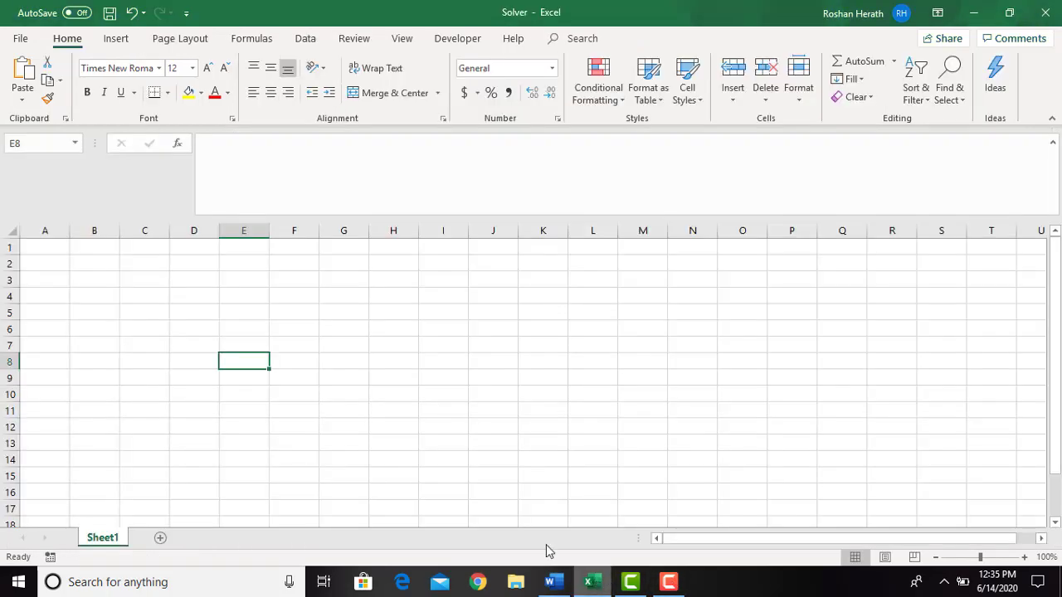
pyautogui.click(51, 261)
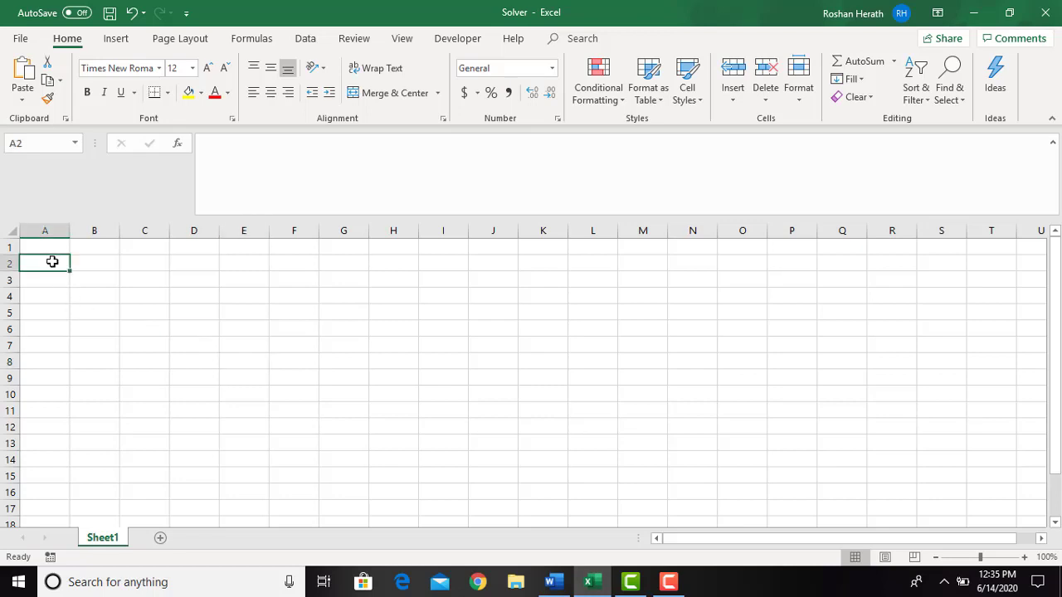
pyautogui.rightClick(52, 261)
pyautogui.click(113, 284)
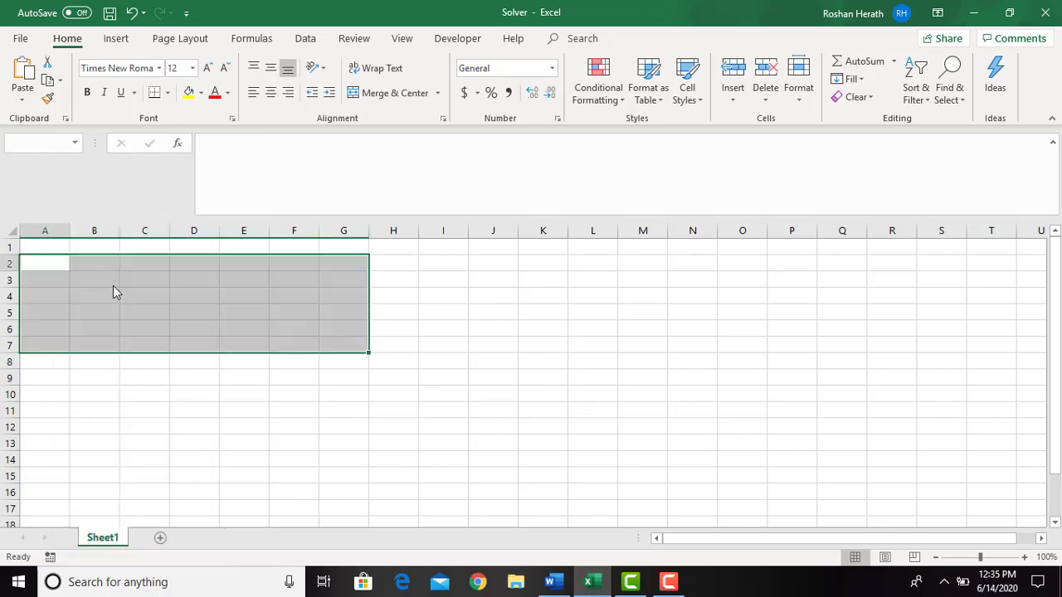
pyautogui.click(471, 441)
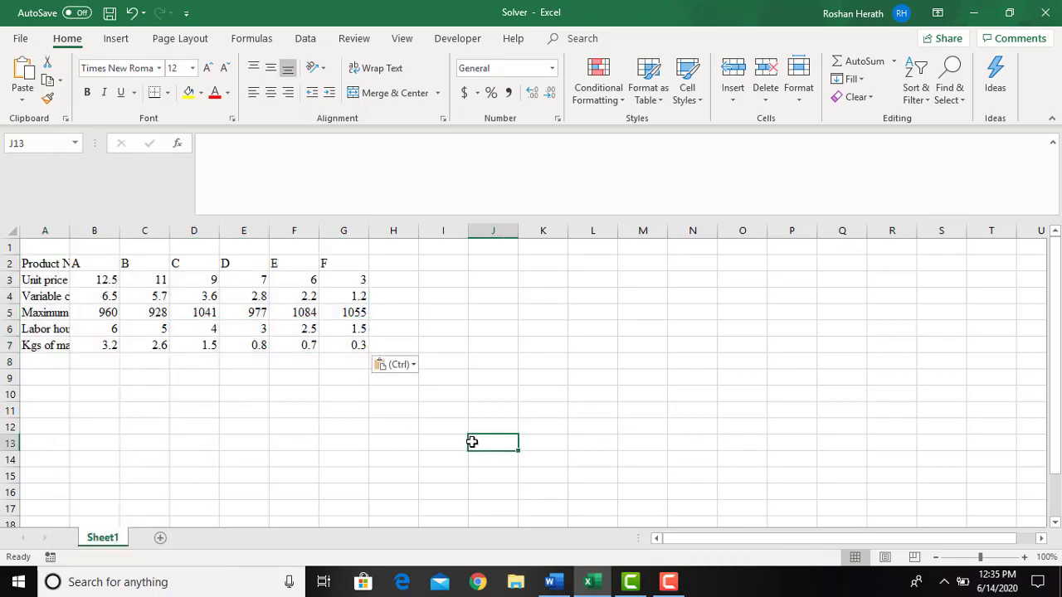
# Autofit column A to its labels and apply all borders to the table in A2:G7.
pyautogui.doubleClick(70, 231)
pyautogui.moveTo(75, 262); pyautogui.dragTo(569, 344)
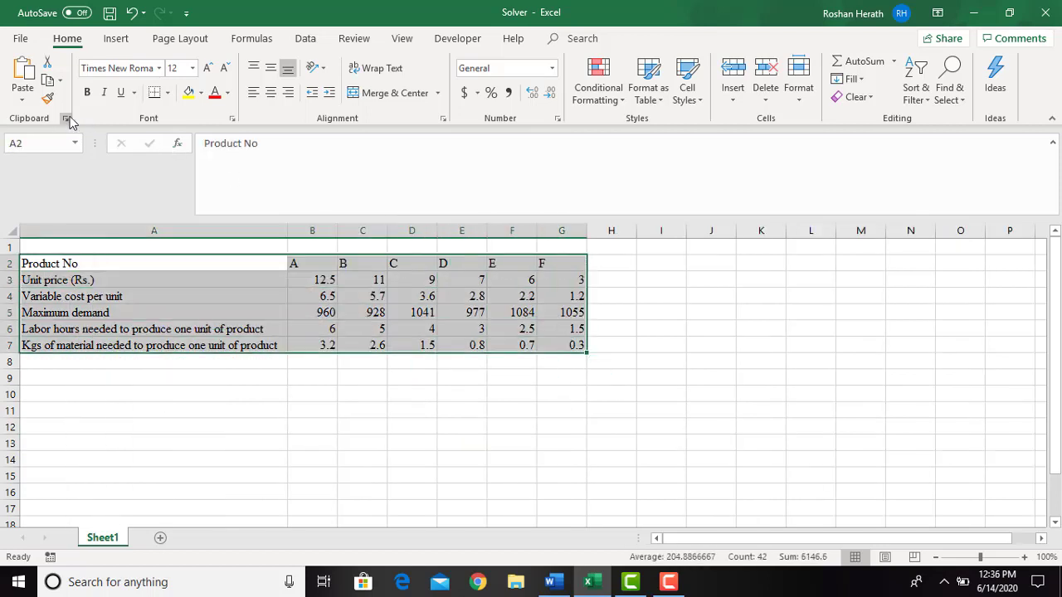
pyautogui.click(168, 93)
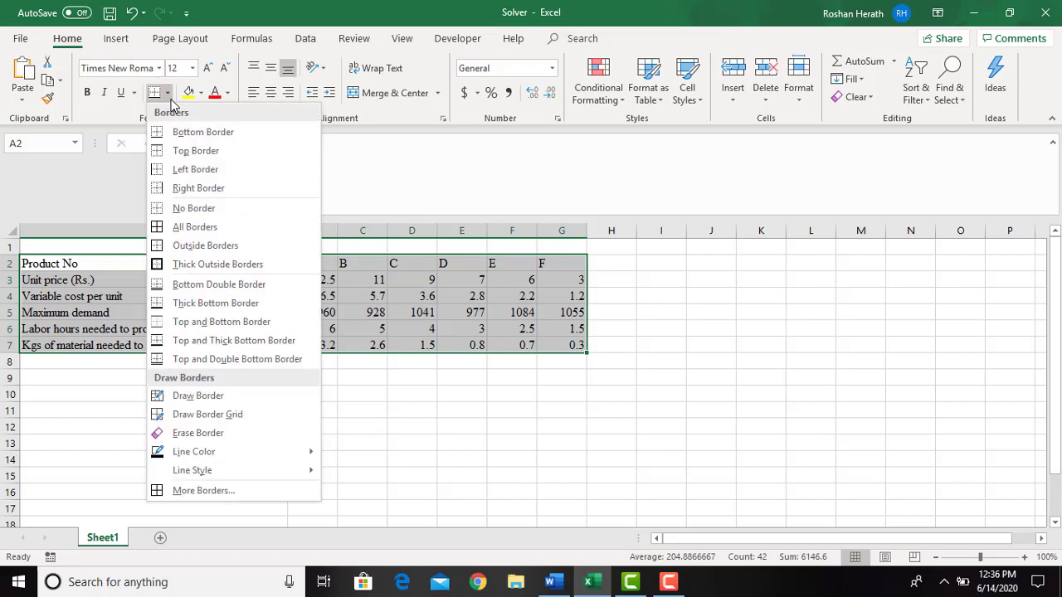
pyautogui.click(165, 227)
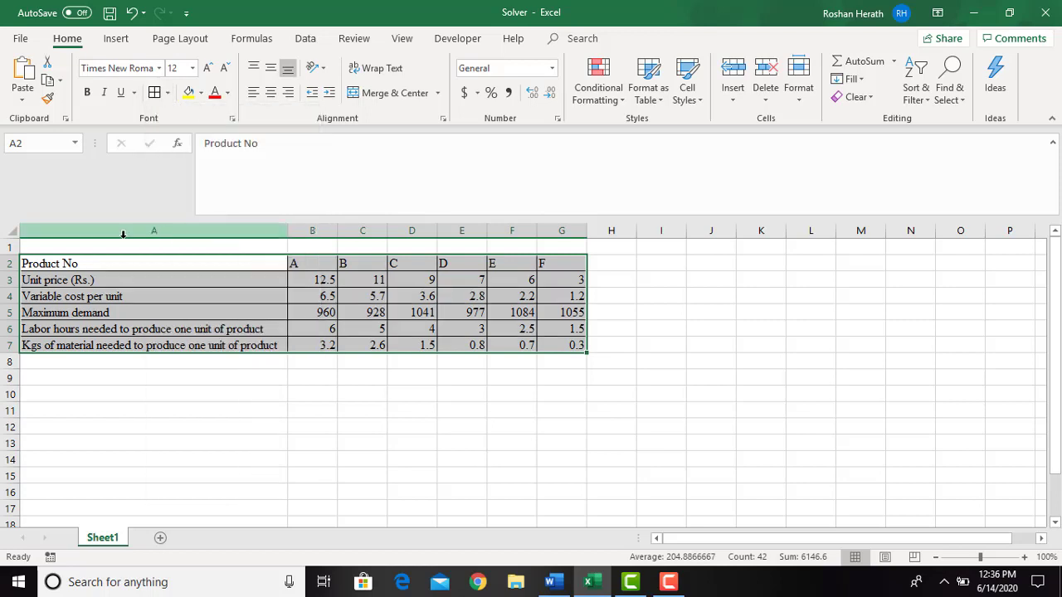
# Enter the heading Inputs in cell A1 above the product table.
pyautogui.click(83, 247)
pyautogui.write('I')
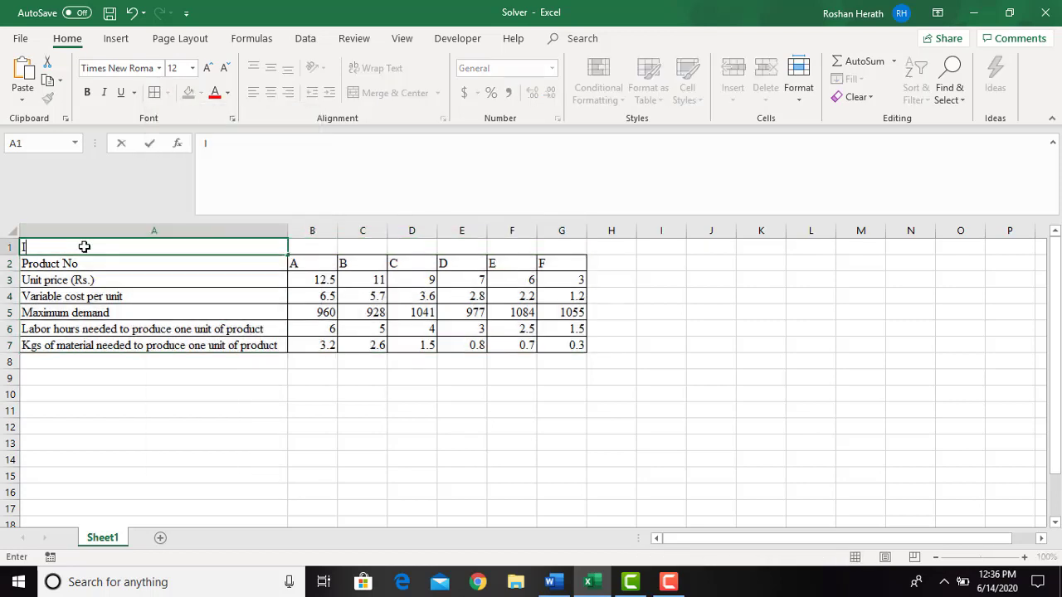
pyautogui.write('nputs')
pyautogui.click(302, 387)
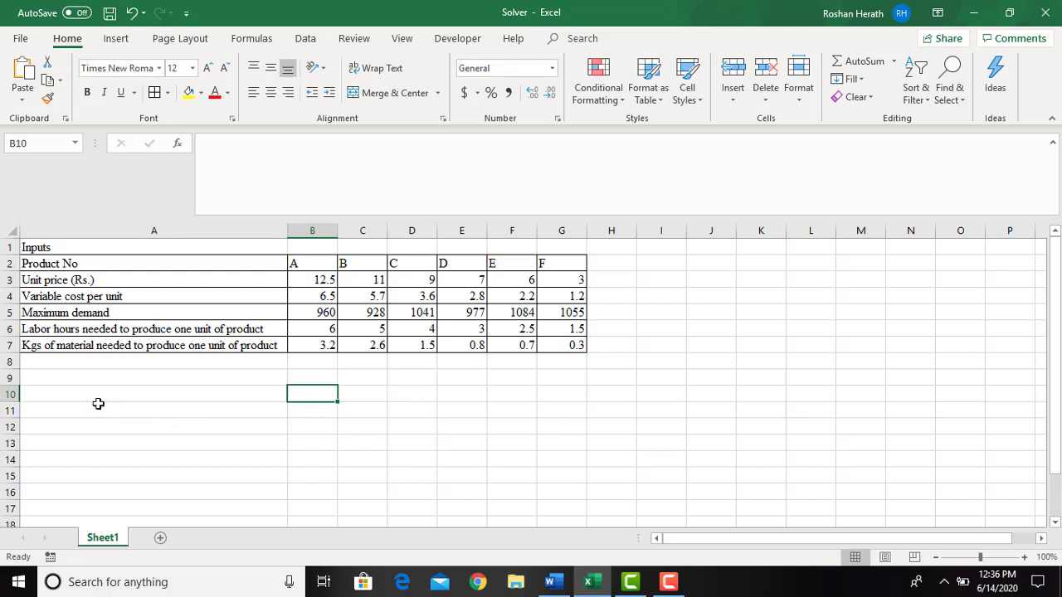
pyautogui.click(147, 448)
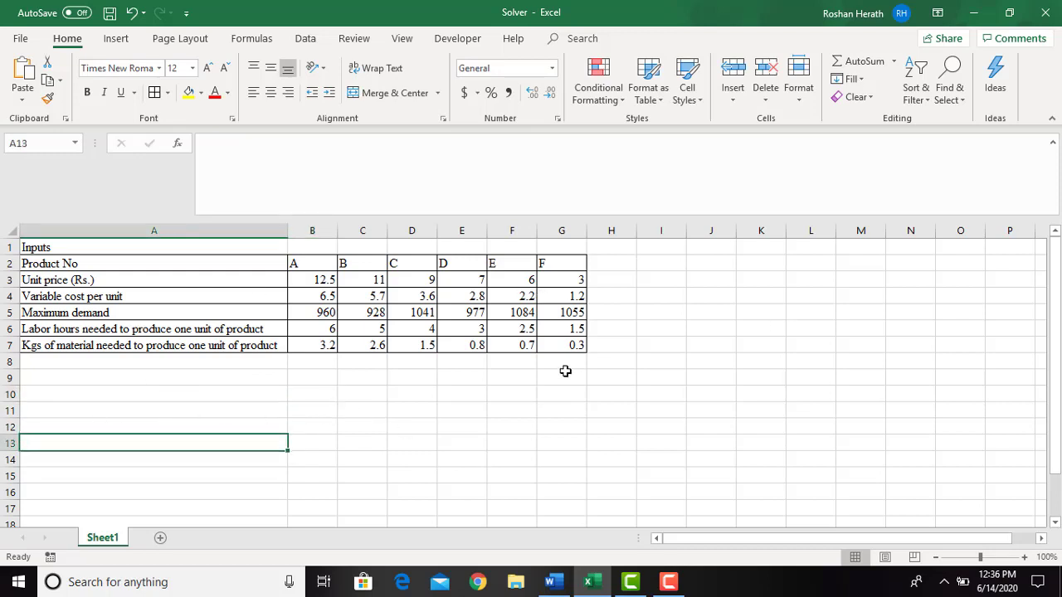
pyautogui.click(320, 404)
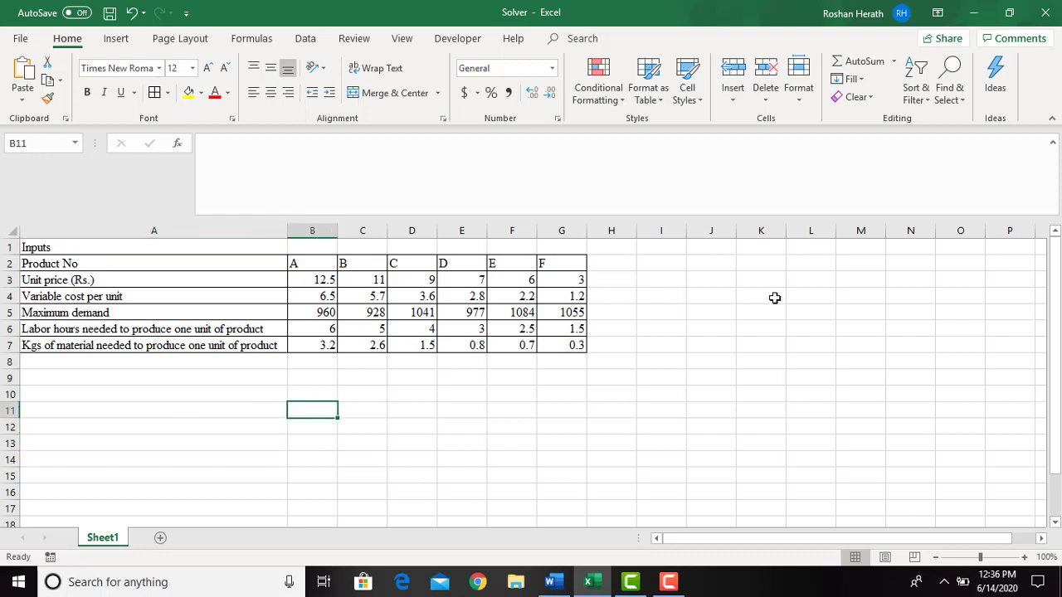
pyautogui.click(671, 285)
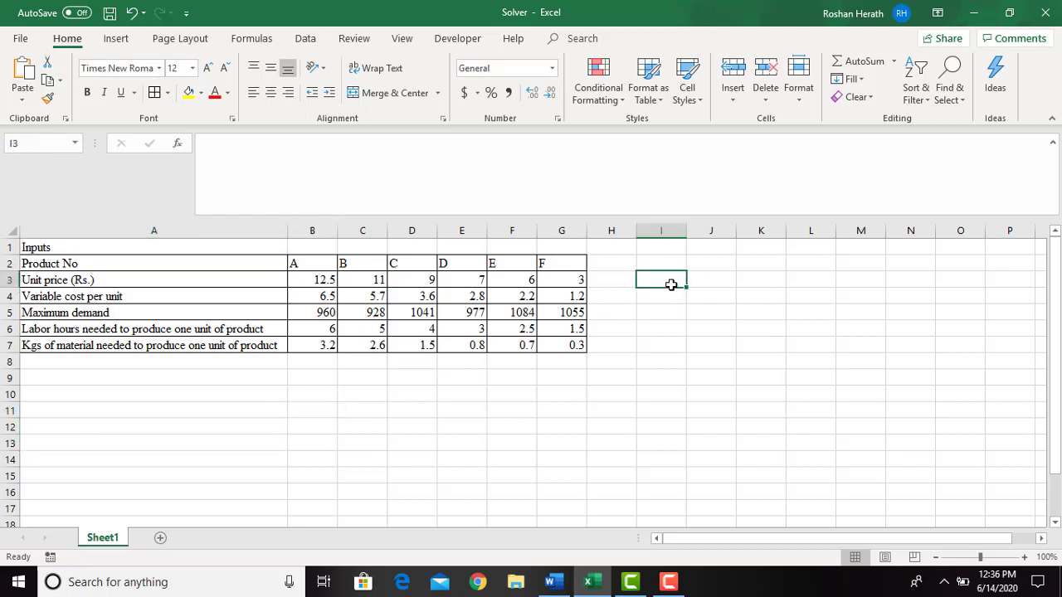
pyautogui.write('Ma')
pyautogui.press('BackSpace')
pyautogui.press('BackSpace')
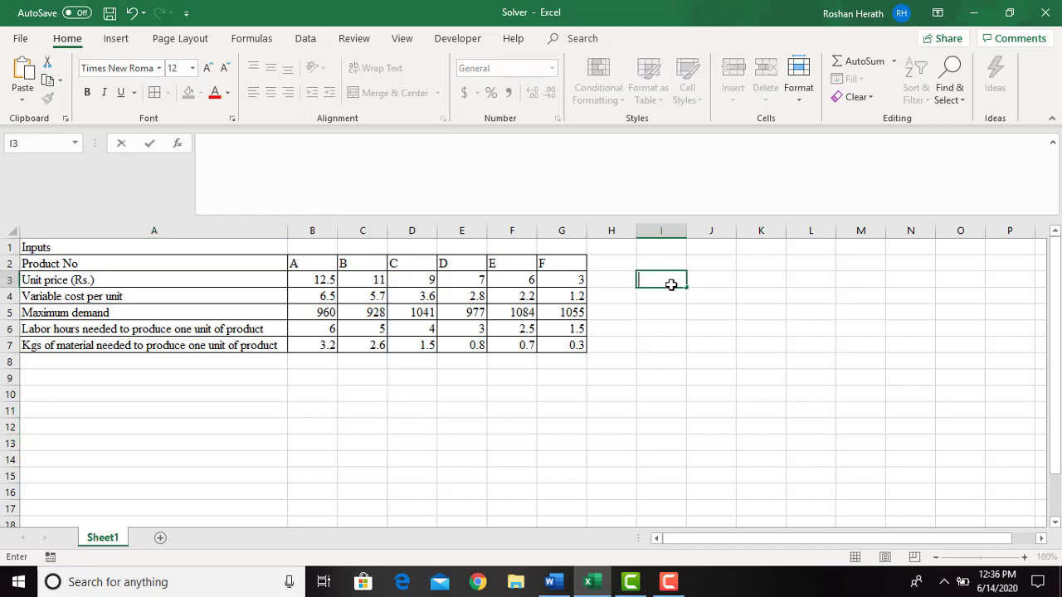
# Copy the question "Find the product mix which will maximize company's profit?" from the Word document and return to the Excel workbook.
pyautogui.click(554, 581)
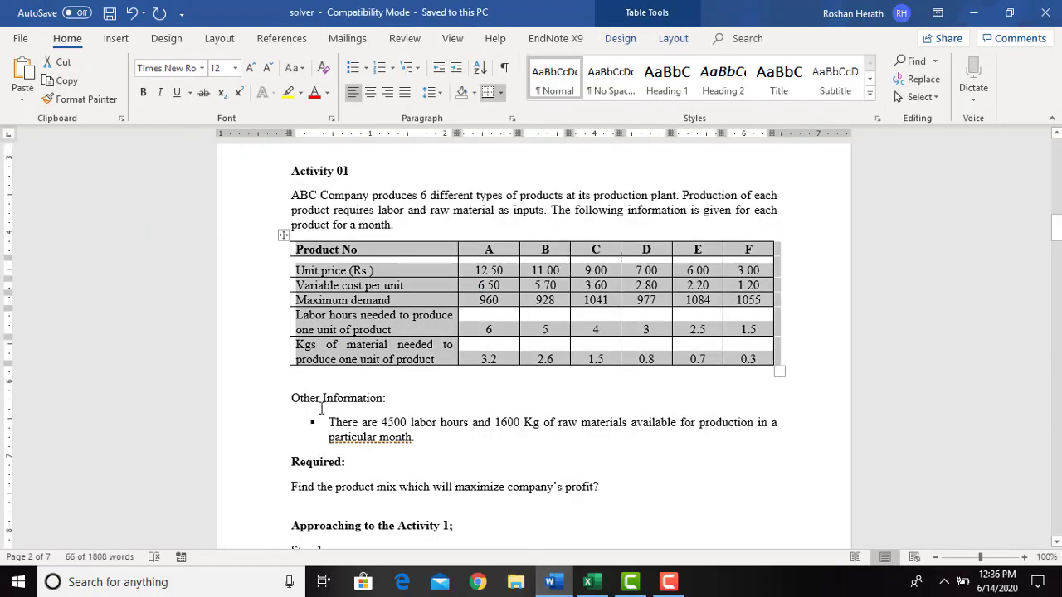
pyautogui.moveTo(295, 481); pyautogui.dragTo(603, 487)
pyautogui.hotkey('ctrl', 'c')
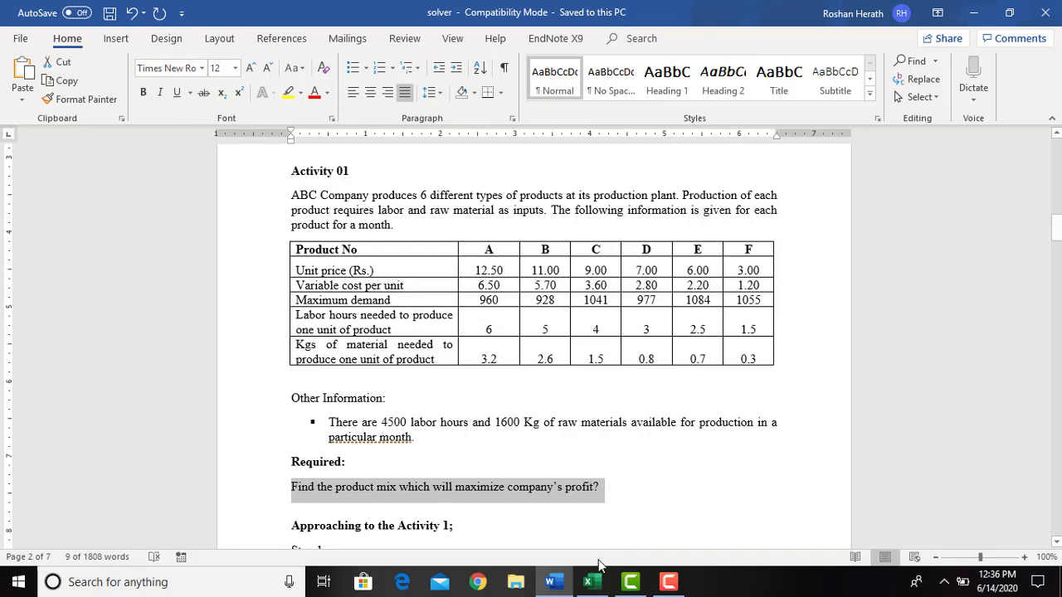
pyautogui.click(587, 581)
# Try pasting the copied question into J3 with its source formatting, and undo the paste.
pyautogui.click(716, 282)
pyautogui.hotkey('ctrl', 'v')
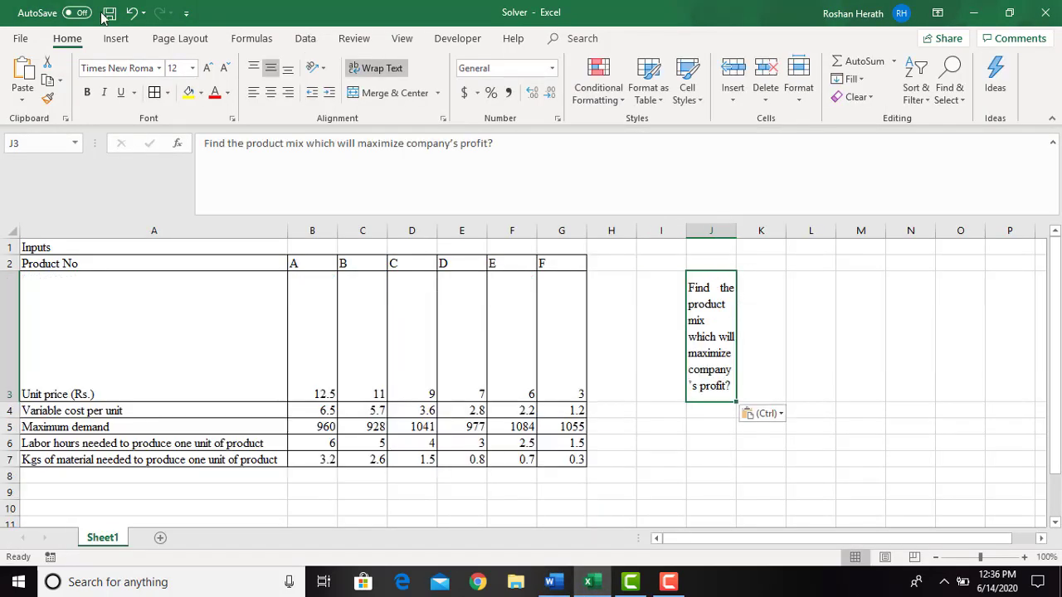
pyautogui.click(134, 12)
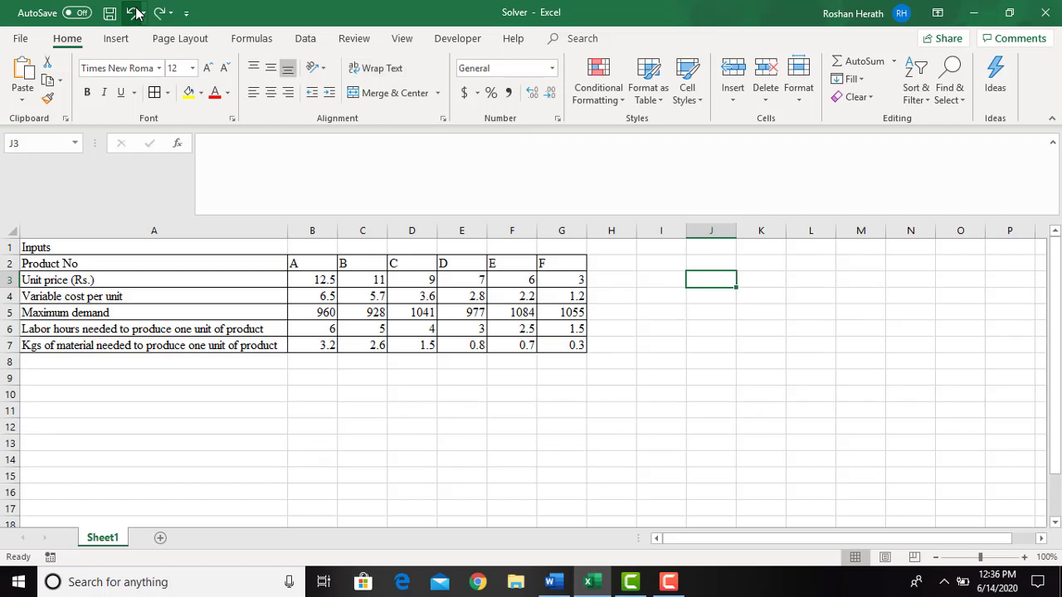
# Paste the copied question into cell I3 without its source formatting.
pyautogui.rightClick(676, 282)
pyautogui.click(709, 284)
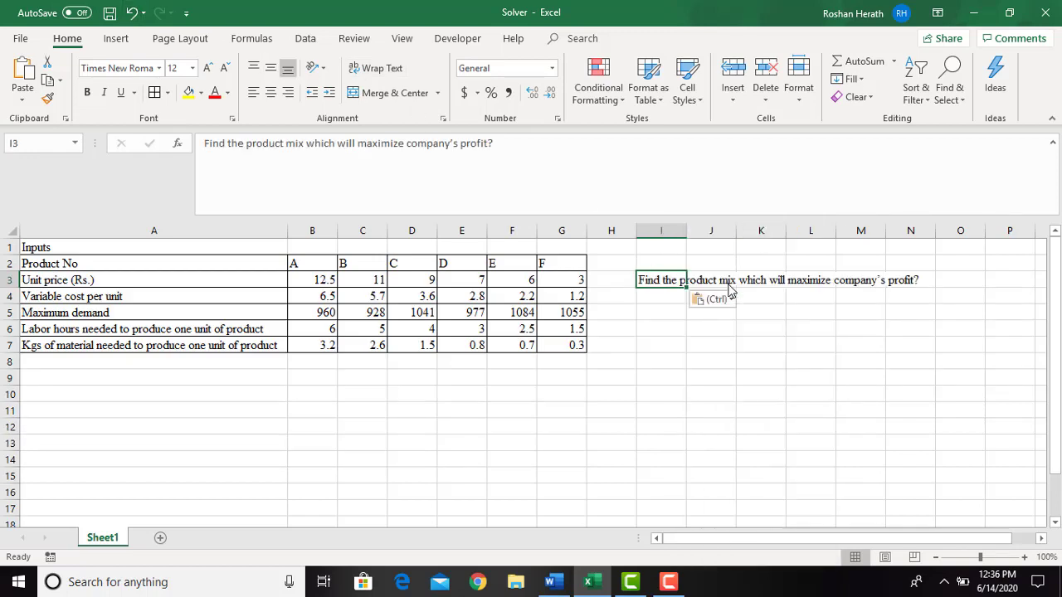
pyautogui.click(666, 362)
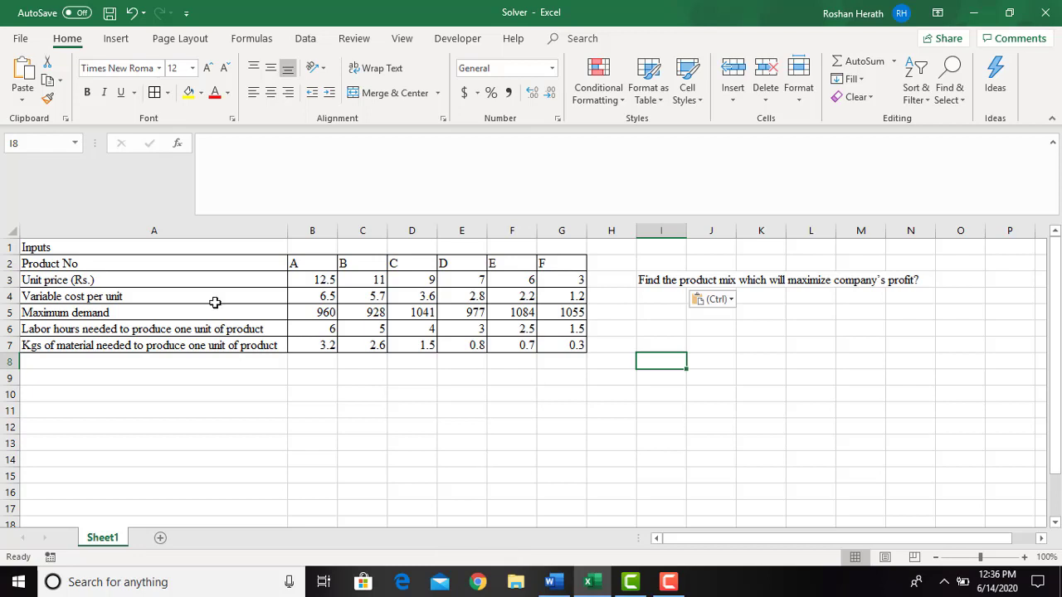
# Center and bold the product letters A to F in B2:G2.
pyautogui.moveTo(294, 263); pyautogui.dragTo(548, 263)
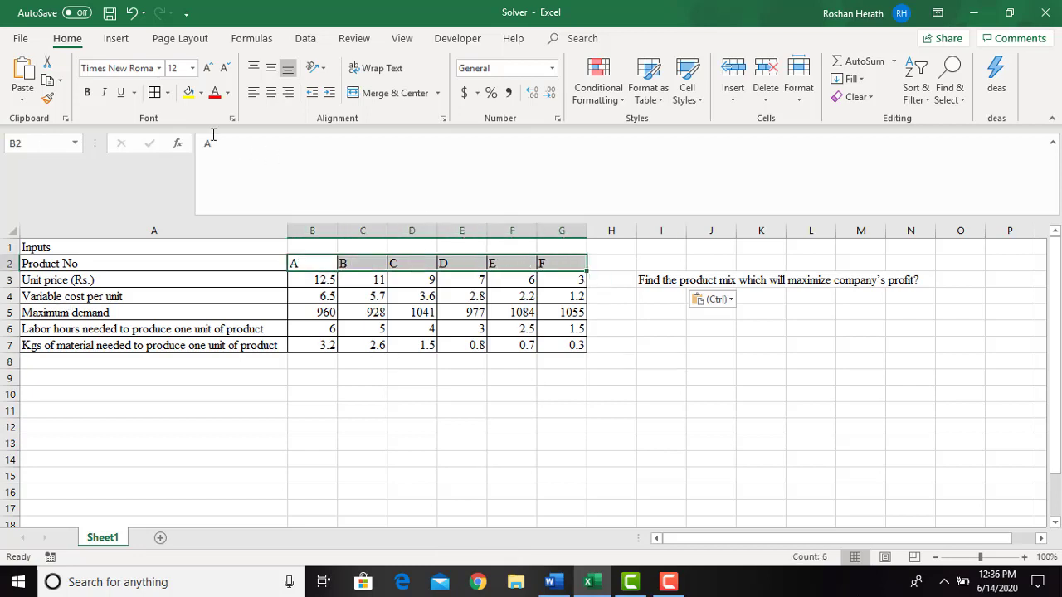
pyautogui.click(271, 94)
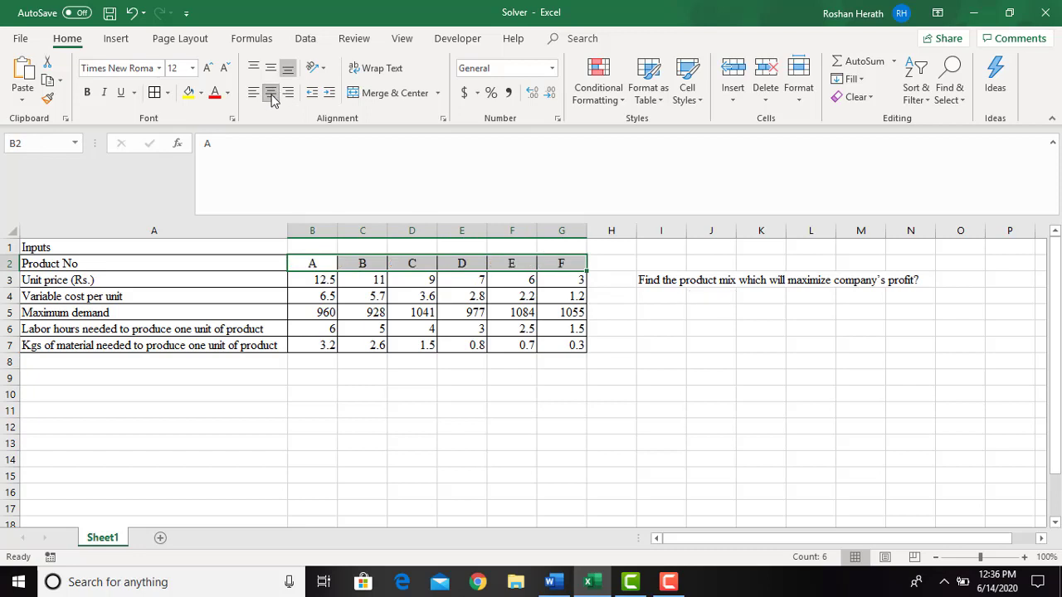
pyautogui.click(85, 93)
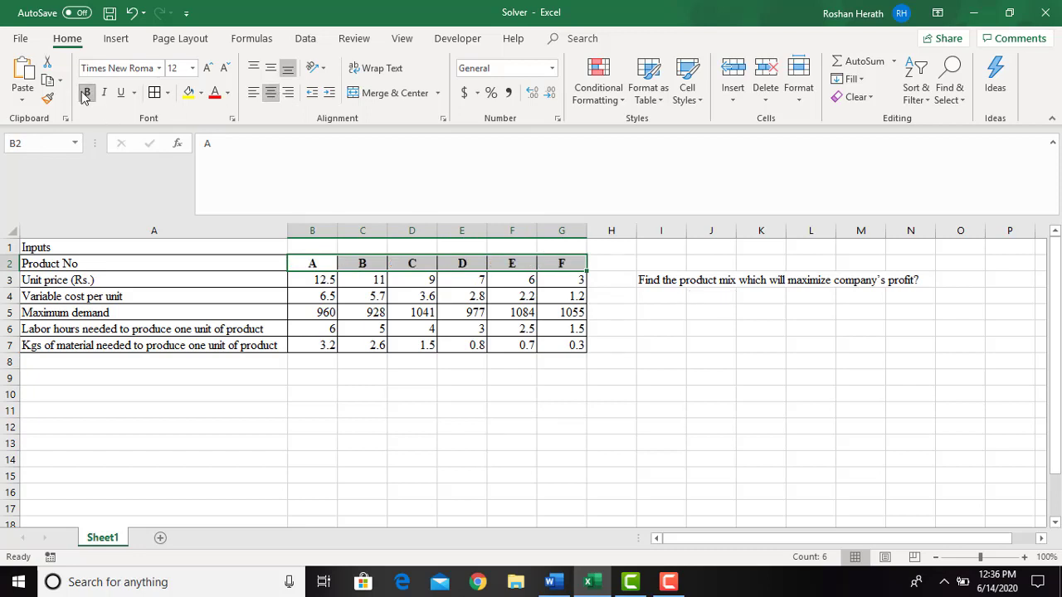
pyautogui.click(315, 394)
pyautogui.click(319, 417)
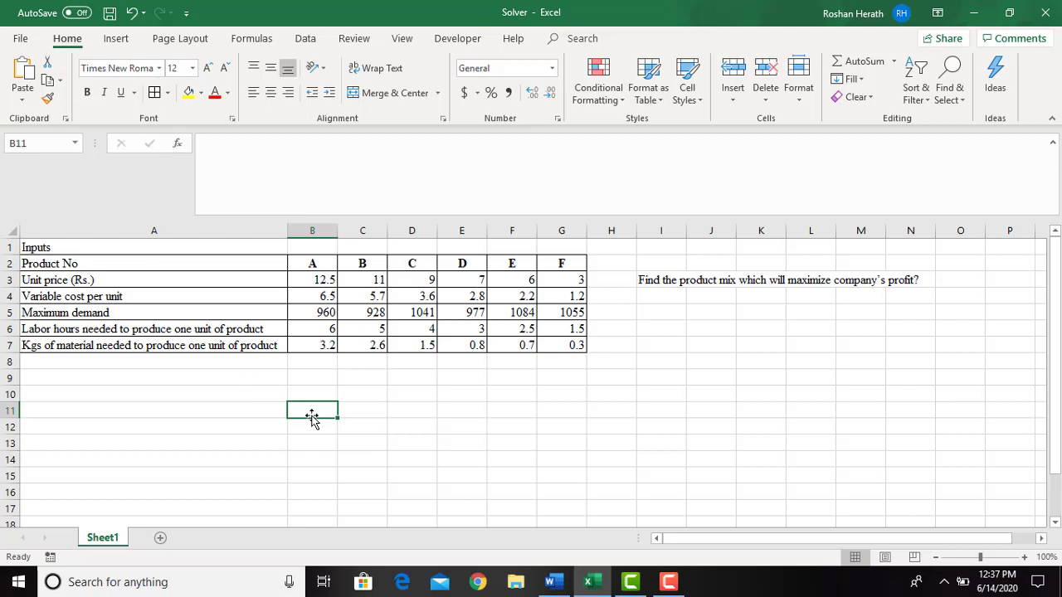
# Enter the label Profit in A12 and fill the adjacent cell B12 with yellow.
pyautogui.click(201, 424)
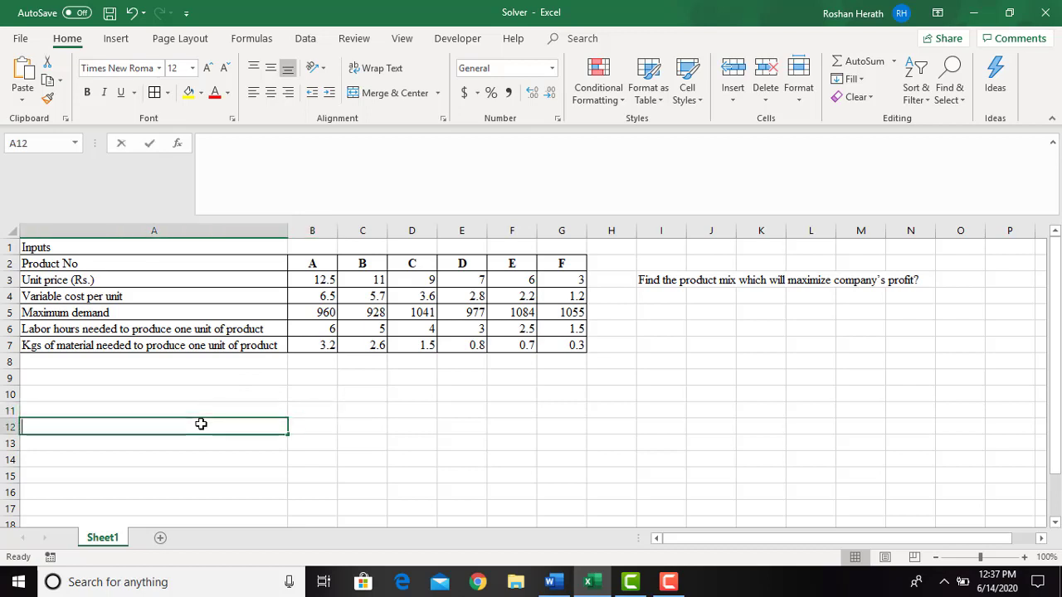
pyautogui.write('Profit')
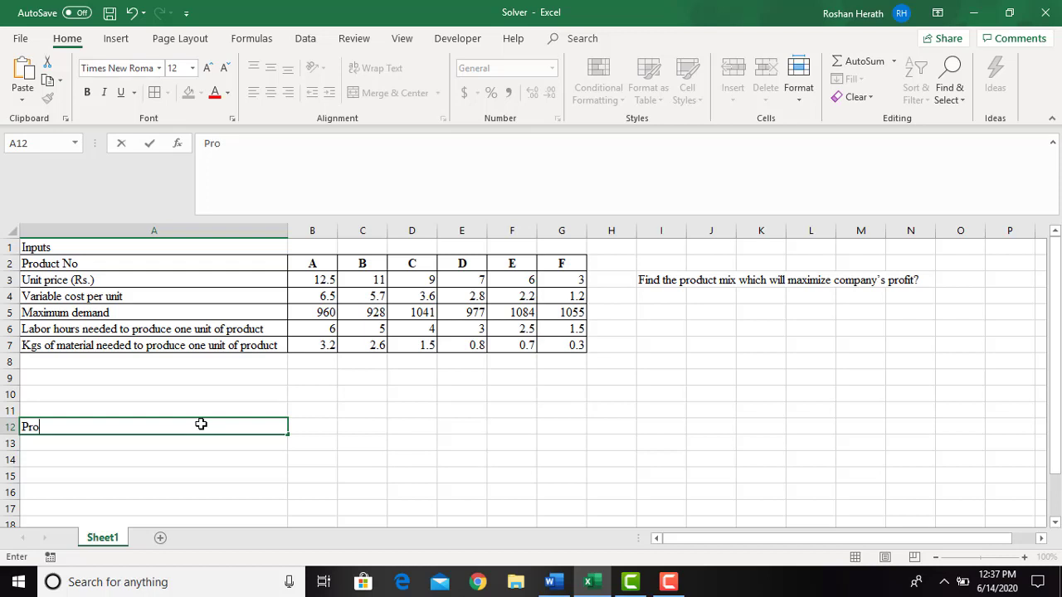
pyautogui.click(321, 428)
pyautogui.click(189, 92)
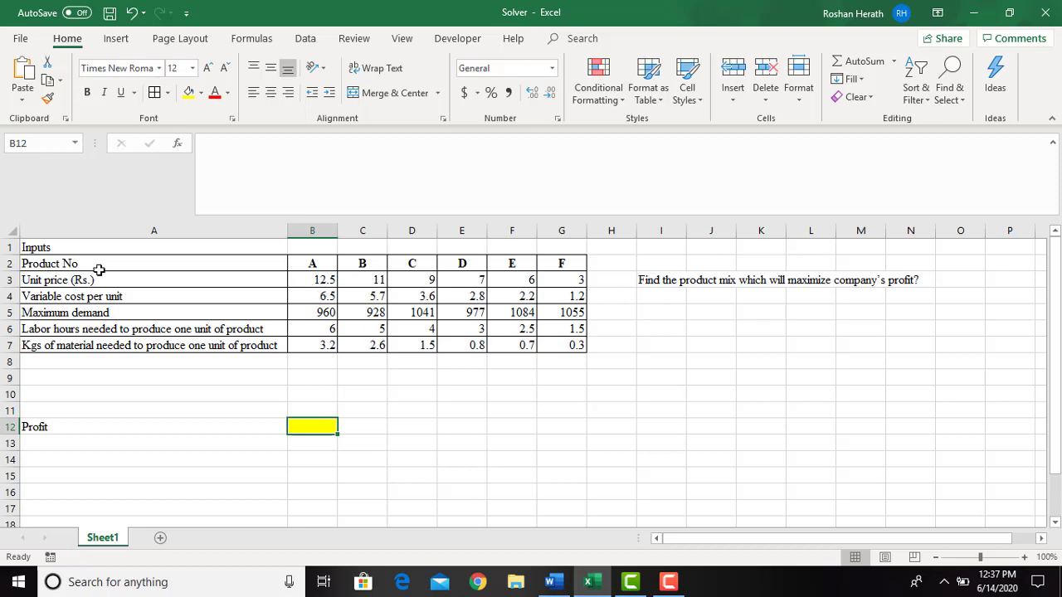
pyautogui.click(201, 359)
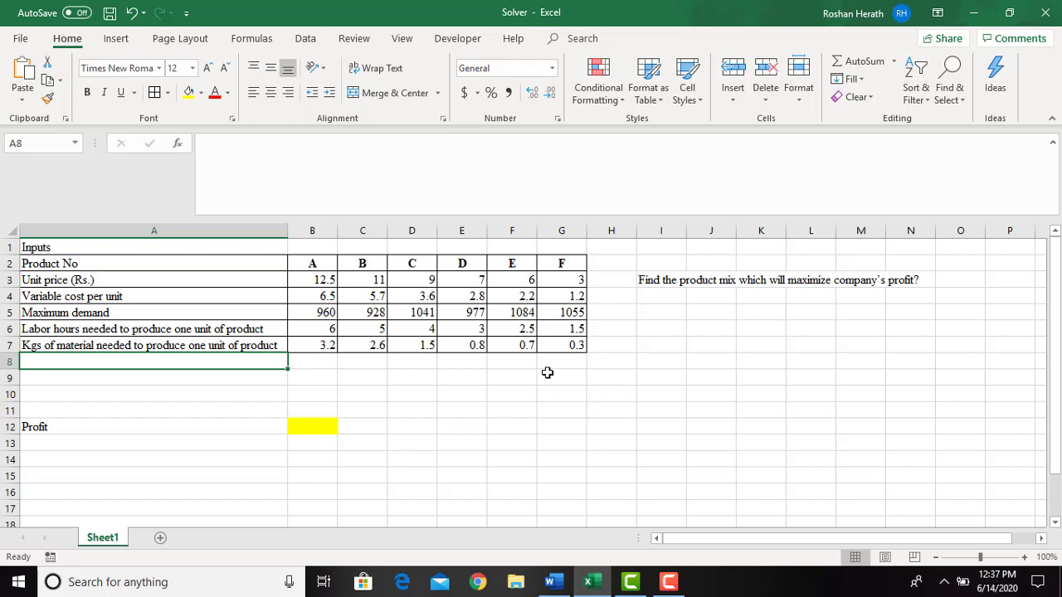
pyautogui.click(304, 423)
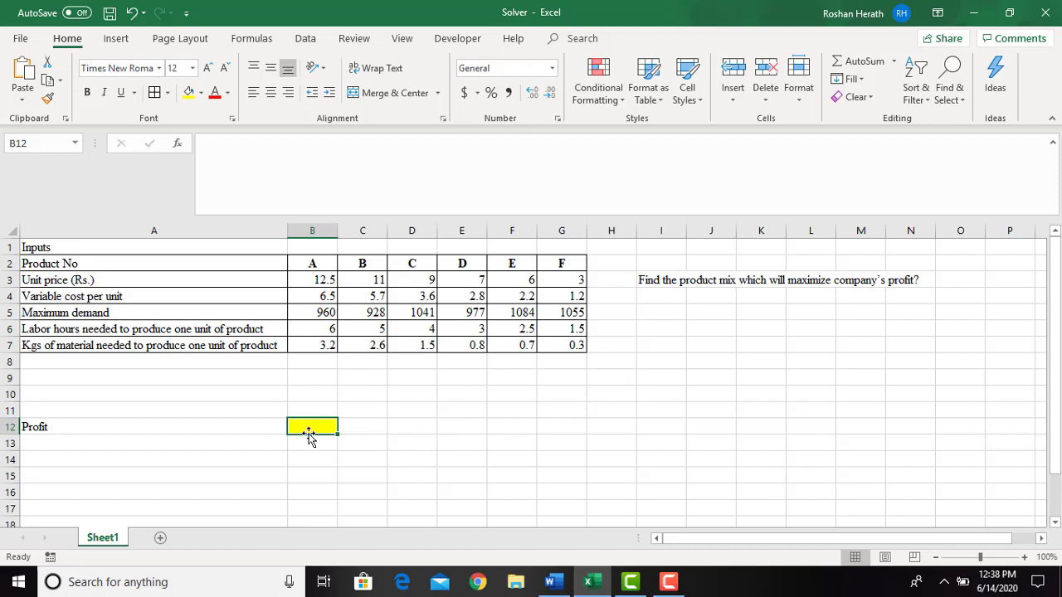
pyautogui.click(99, 366)
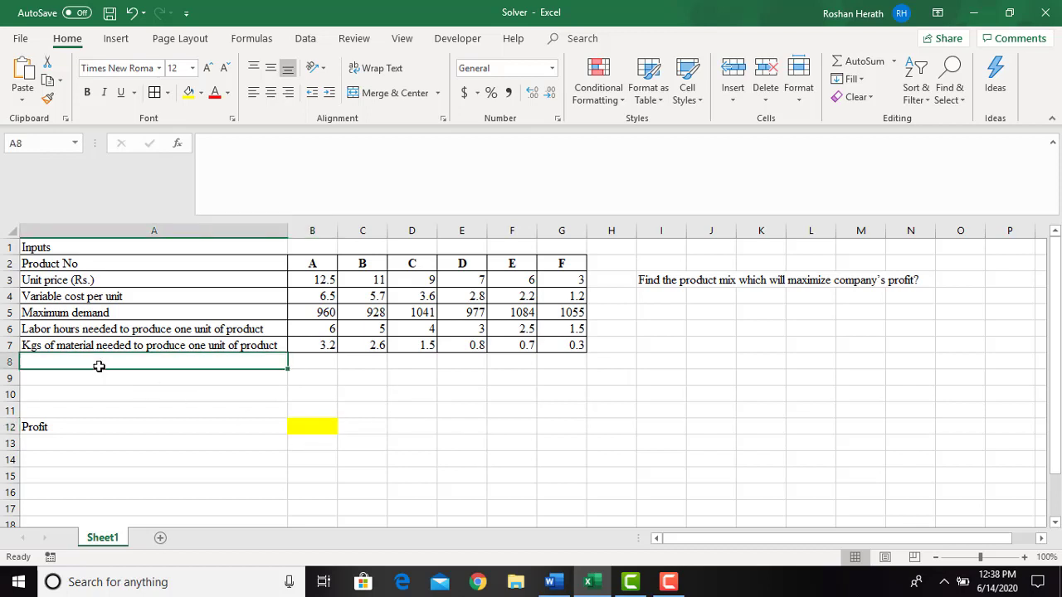
# Label A8 Contribution per unit and fill B8:G8 with unit price minus variable cost, using =B3-B4 in B8.
pyautogui.write('Contributio')
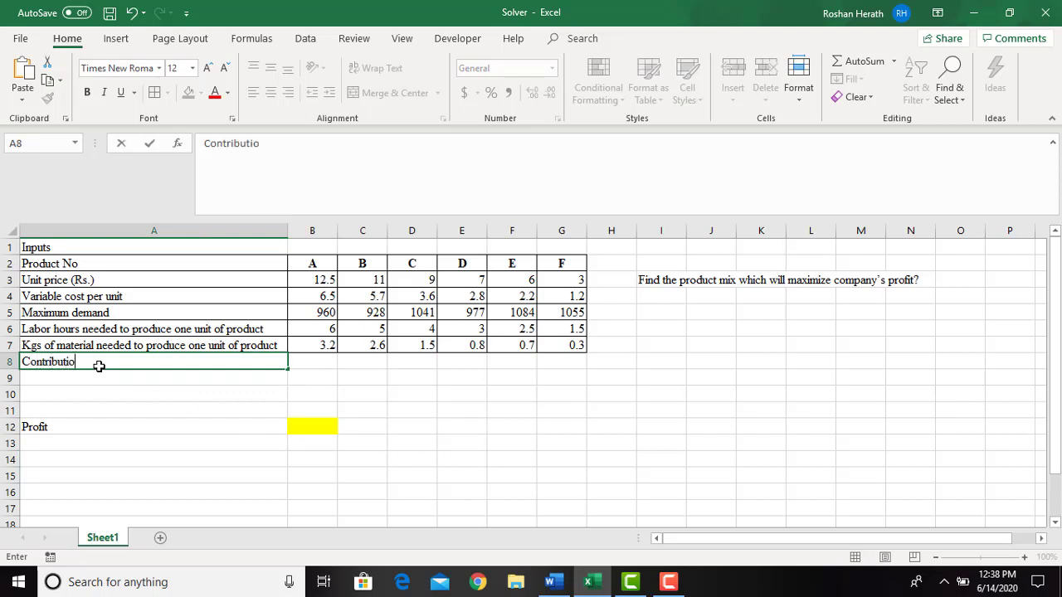
pyautogui.write('n per unit')
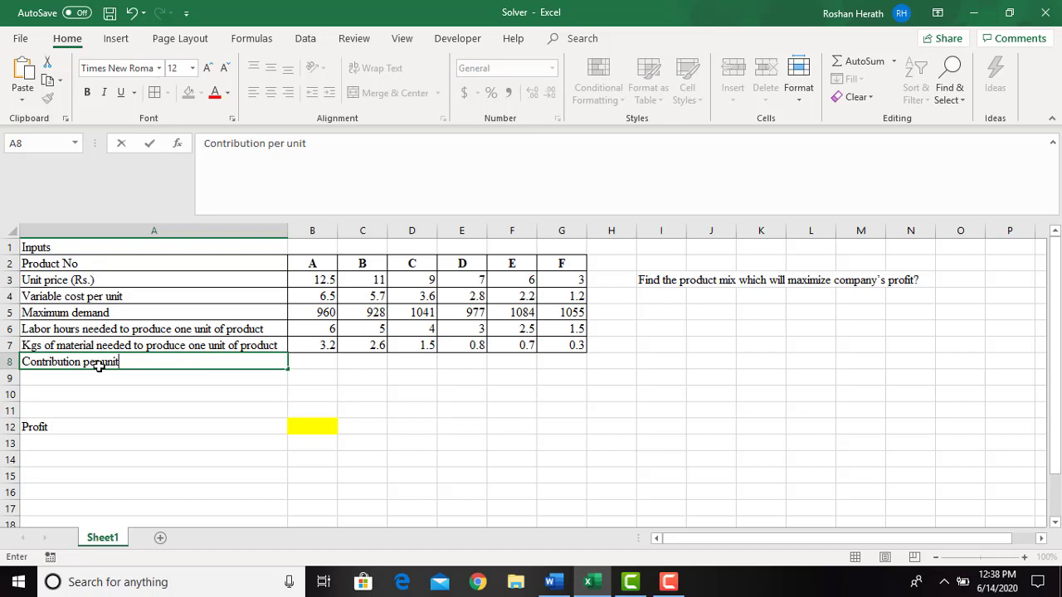
pyautogui.click(307, 361)
pyautogui.write('=')
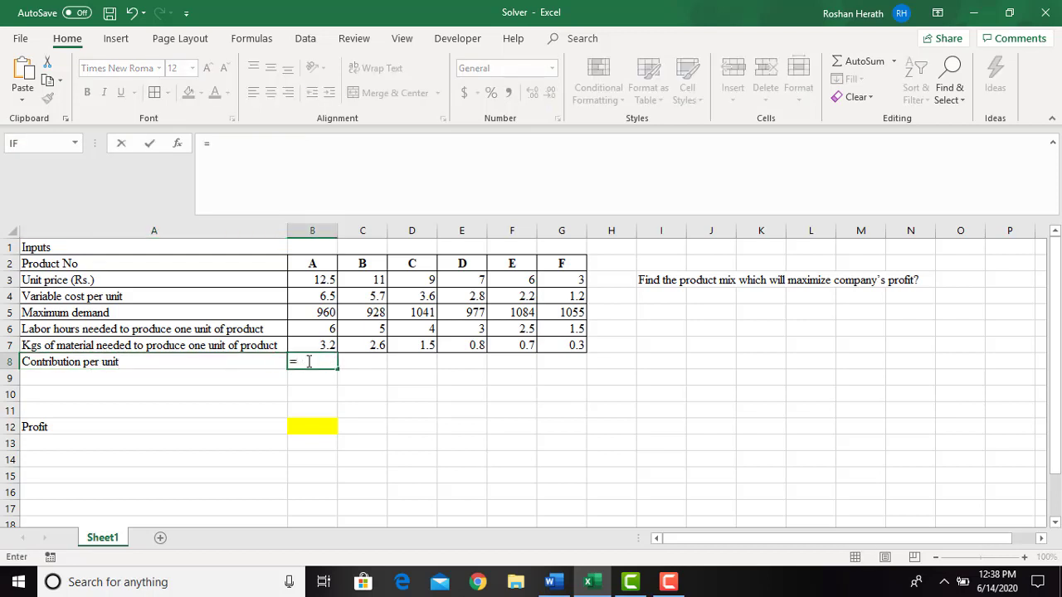
pyautogui.click(314, 280)
pyautogui.write('-')
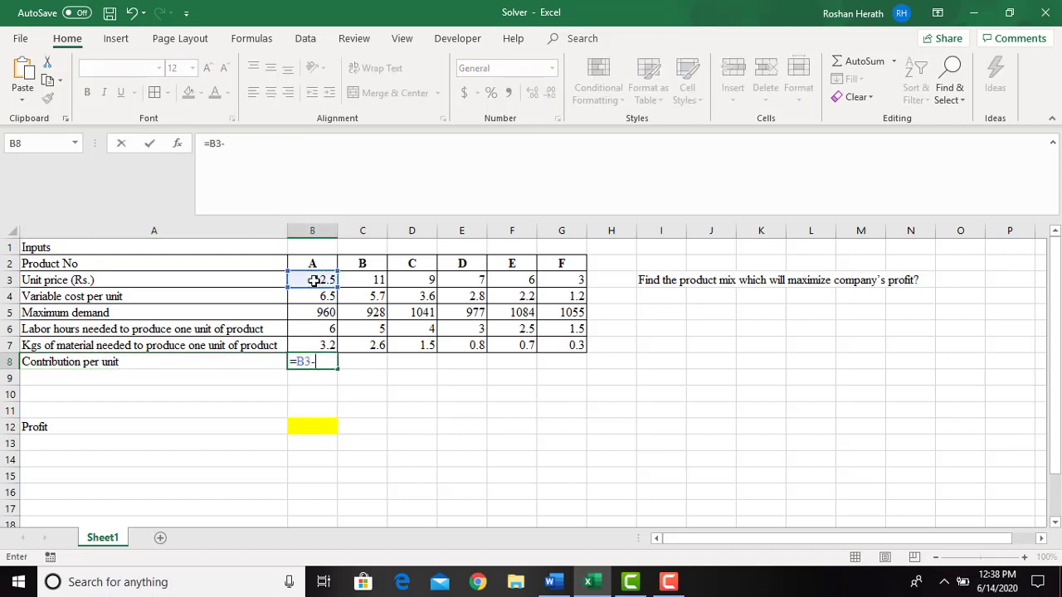
pyautogui.click(310, 296)
pyautogui.press('Return')
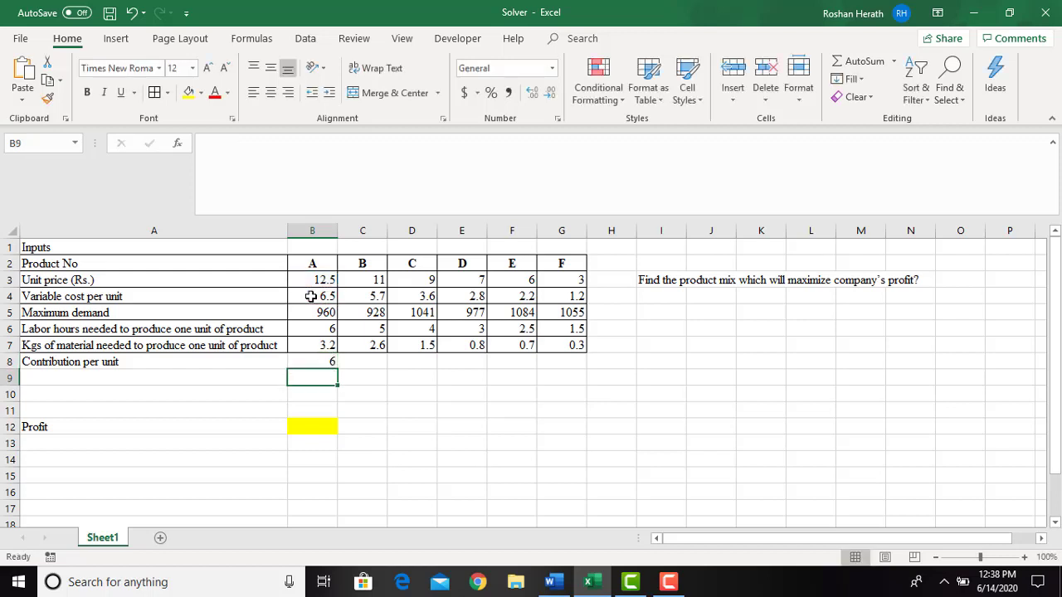
pyautogui.click(319, 365)
pyautogui.moveTo(340, 371); pyautogui.dragTo(595, 359)
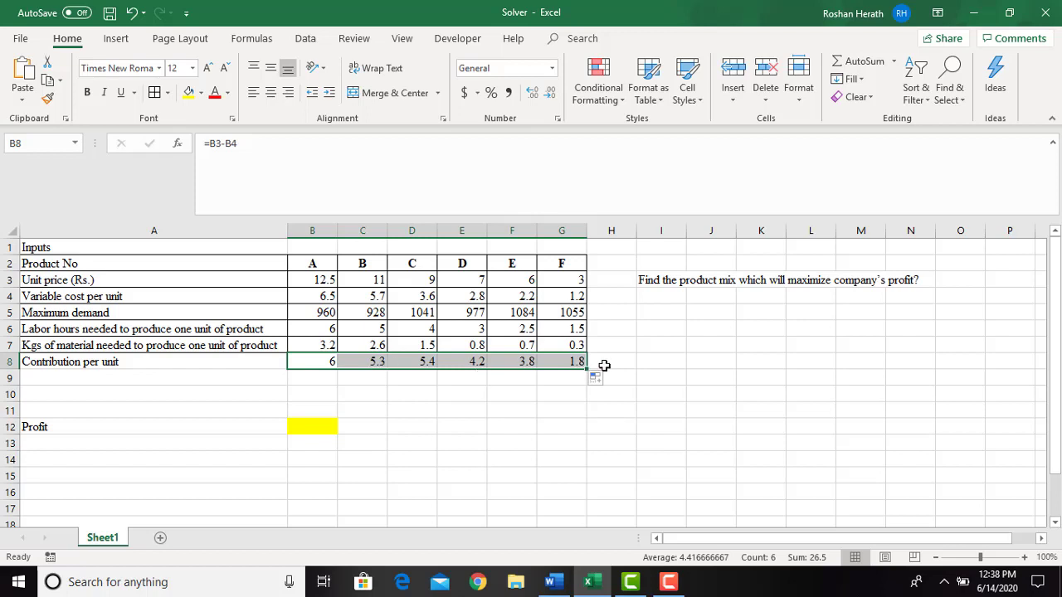
# Enter the label Product mix in A9.
pyautogui.click(62, 382)
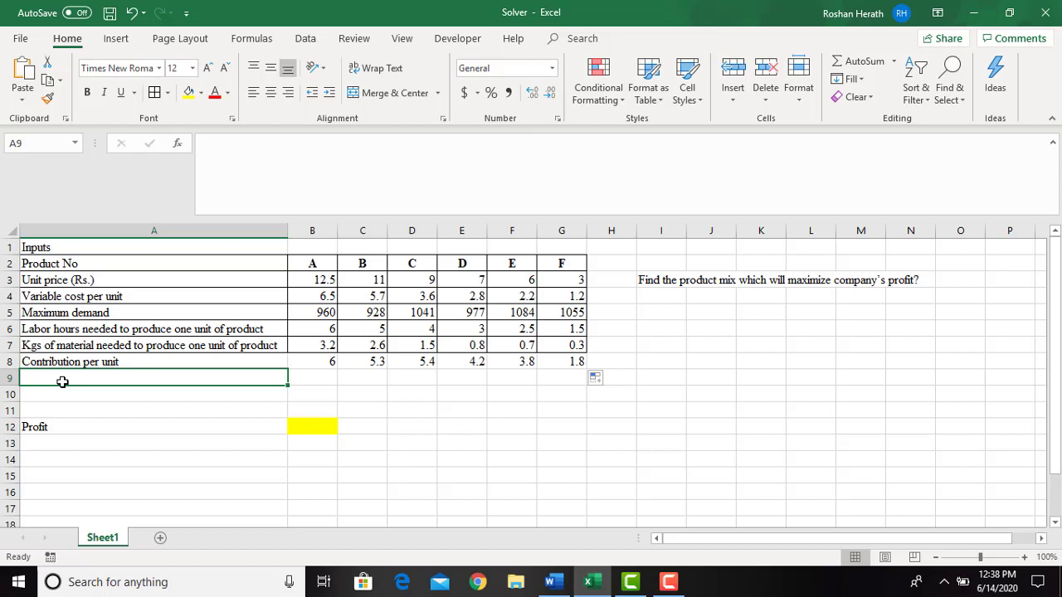
pyautogui.write('Product')
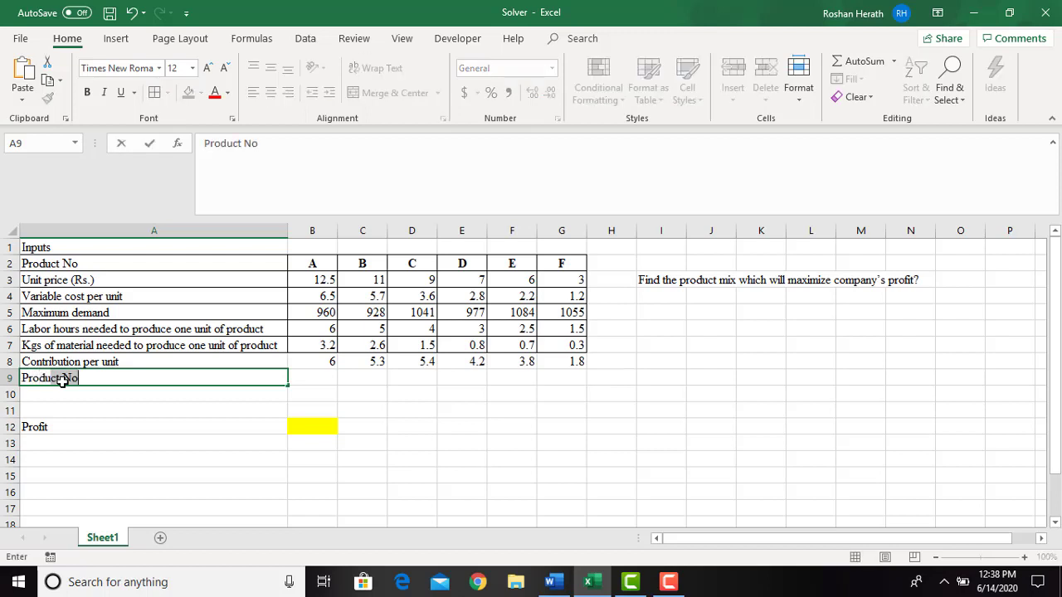
pyautogui.write(' mix')
pyautogui.click(311, 390)
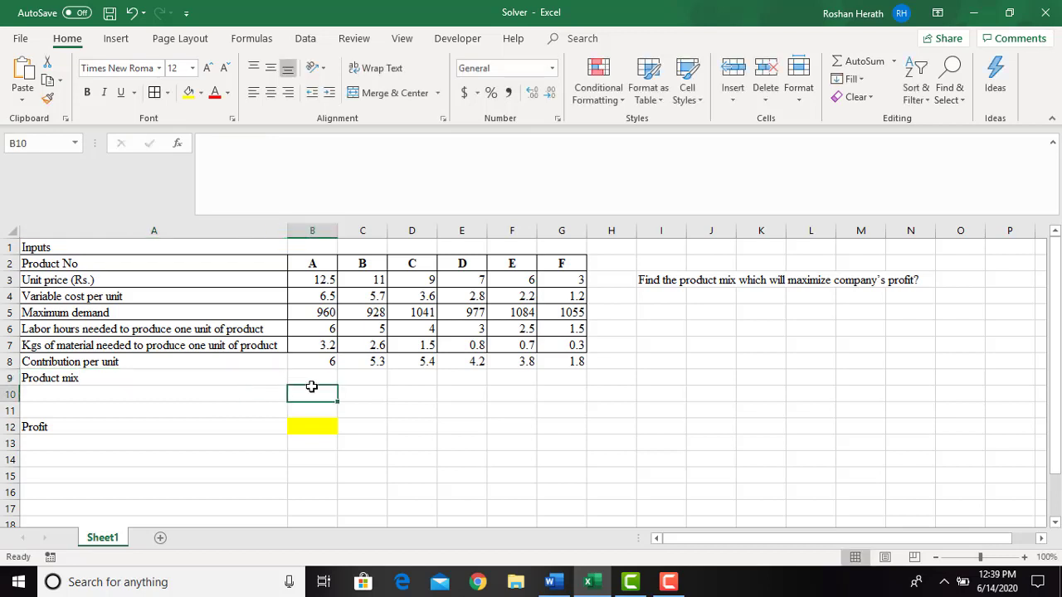
pyautogui.click(317, 380)
pyautogui.click(413, 379)
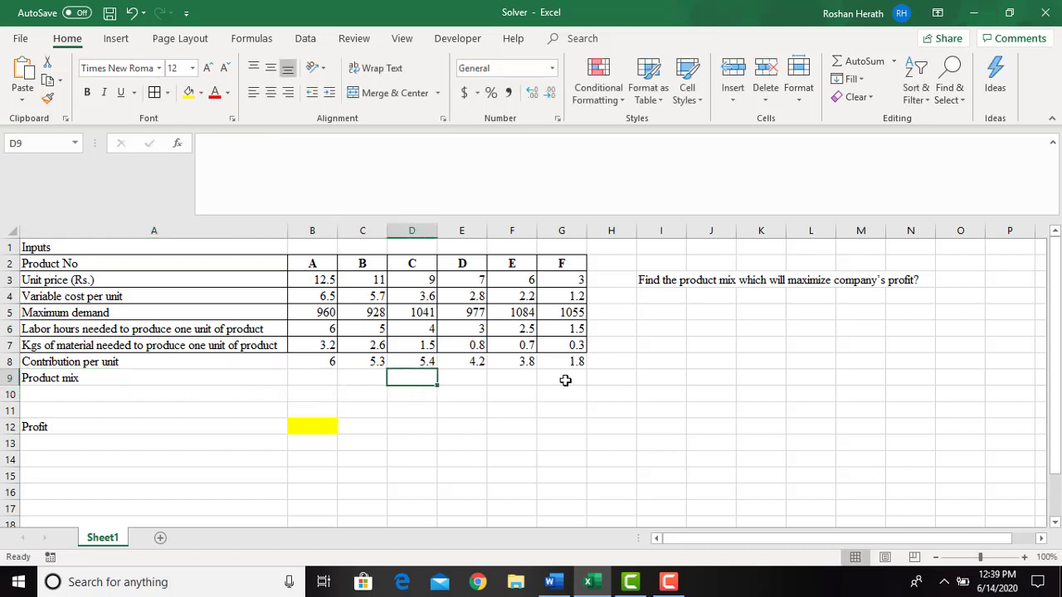
pyautogui.click(317, 381)
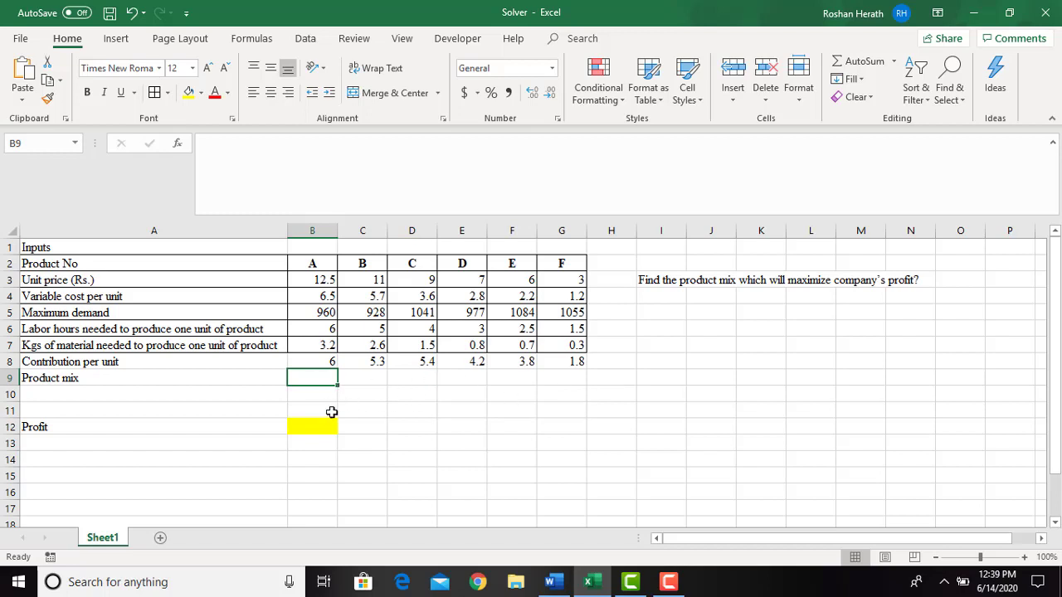
pyautogui.moveTo(314, 381); pyautogui.dragTo(575, 376)
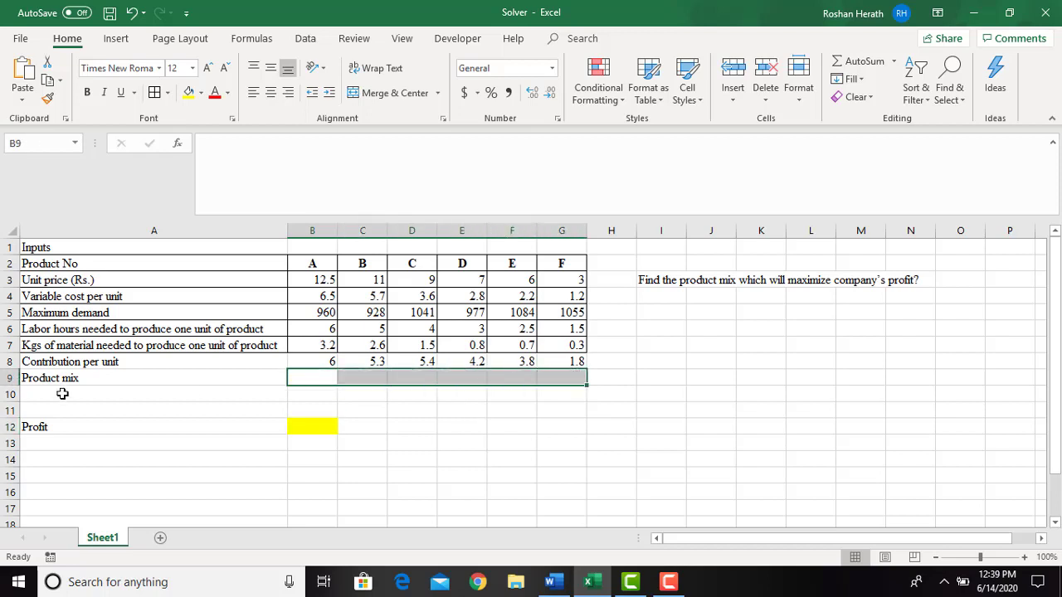
pyautogui.click(309, 432)
pyautogui.moveTo(315, 381); pyautogui.dragTo(552, 387)
# Enter the trial product mix quantities 100, 150, 120, 140, 100 and 125 in B9:G9.
pyautogui.click(313, 379)
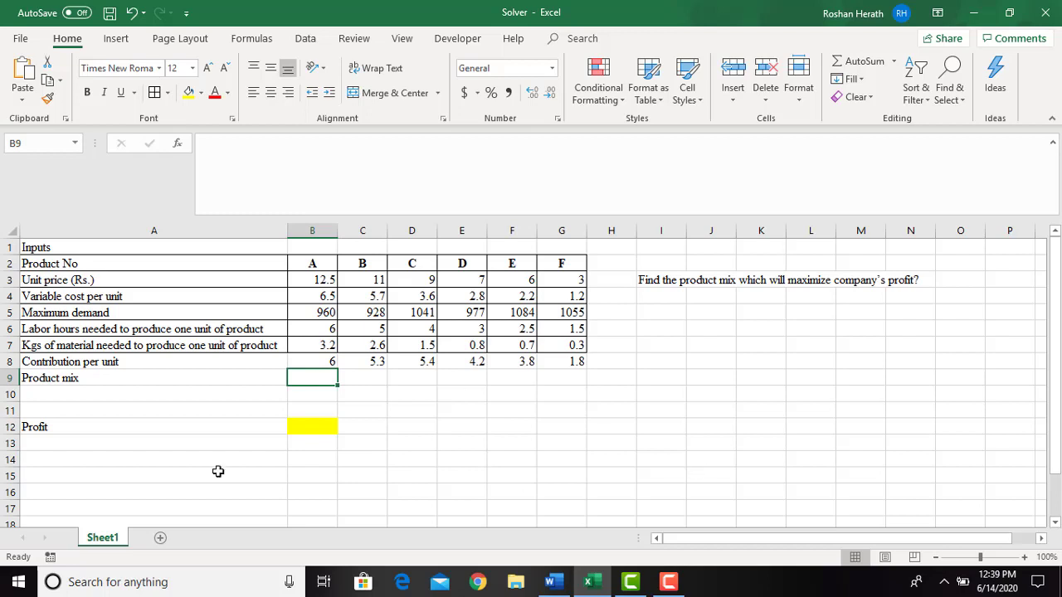
pyautogui.write('100')
pyautogui.press('Tab')
pyautogui.write('150')
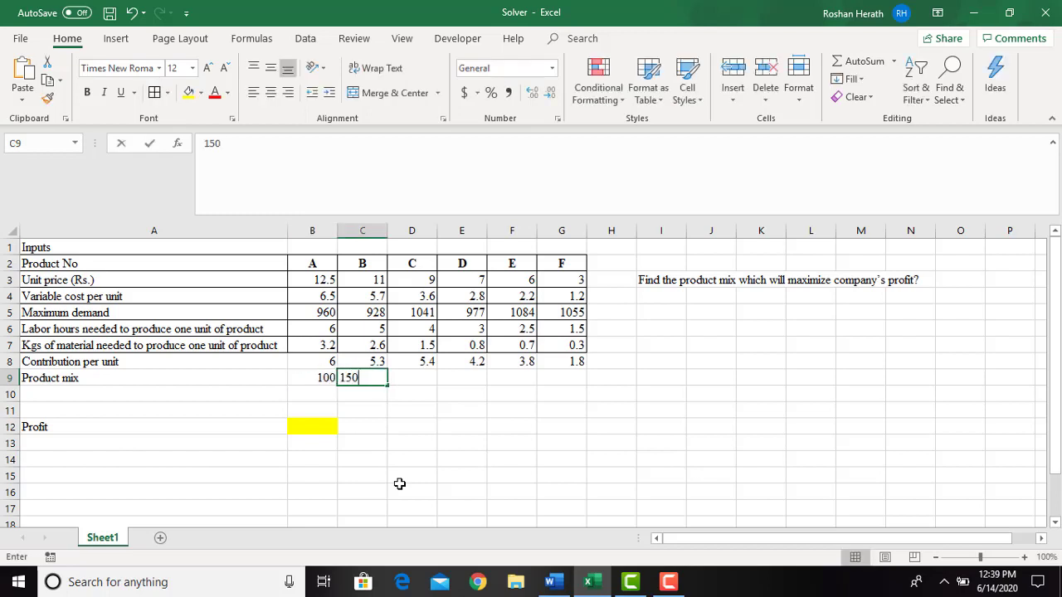
pyautogui.press('Tab')
pyautogui.write('120')
pyautogui.press('Tab')
pyautogui.write('140')
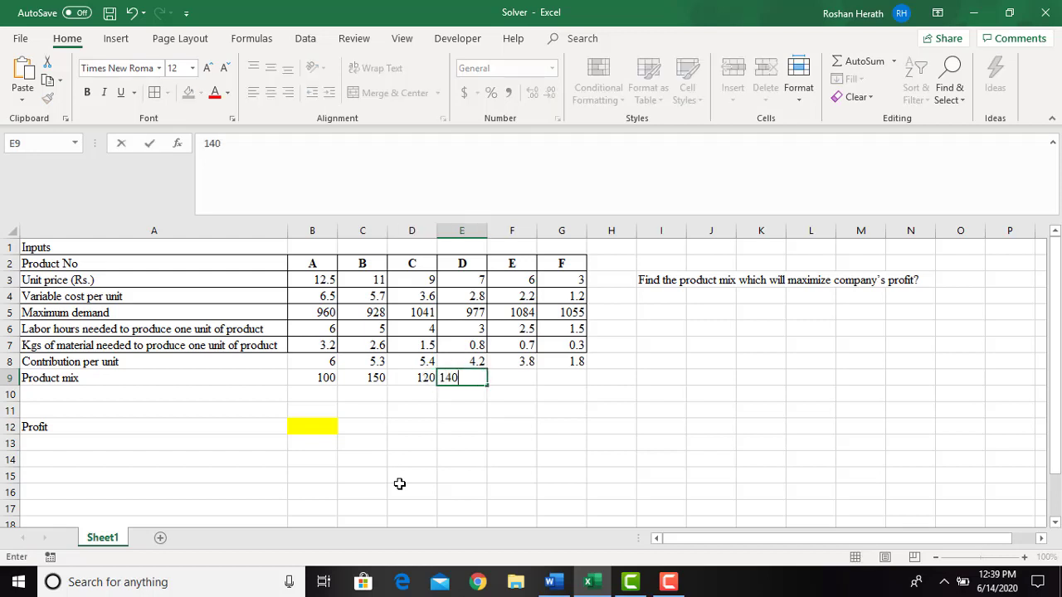
pyautogui.press('Tab')
pyautogui.write('100')
pyautogui.press('Tab')
pyautogui.write('125')
pyautogui.press('Return')
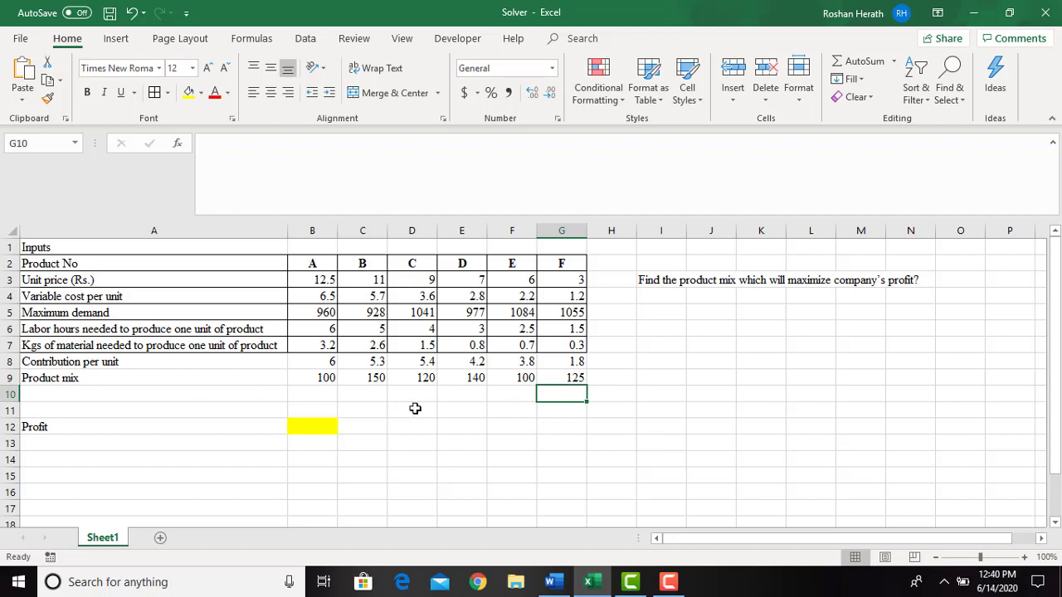
# Fill the product mix cells B9:G9 with light orange.
pyautogui.moveTo(320, 377); pyautogui.dragTo(554, 376)
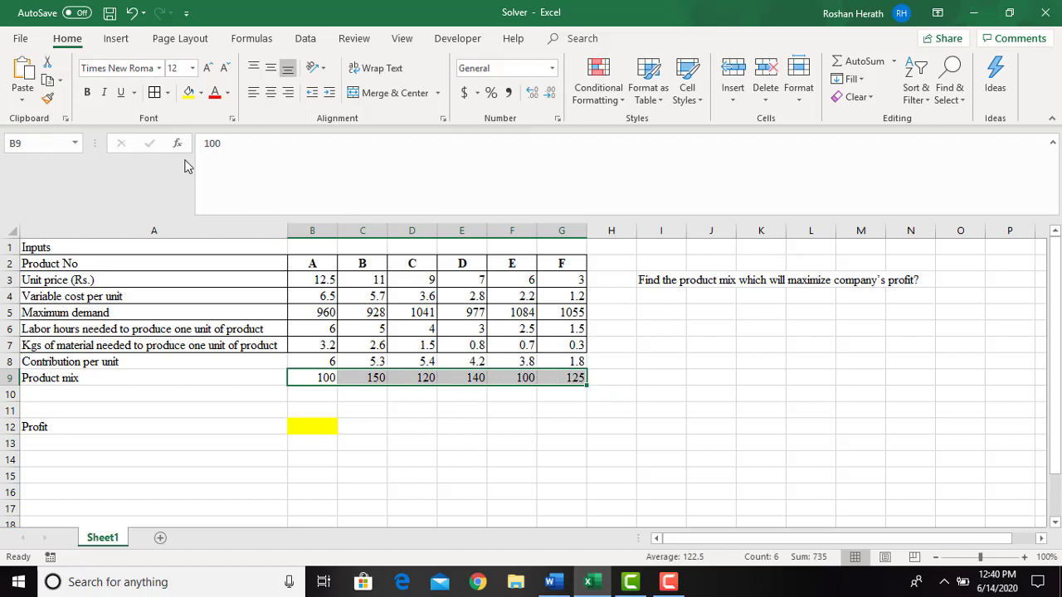
pyautogui.click(200, 92)
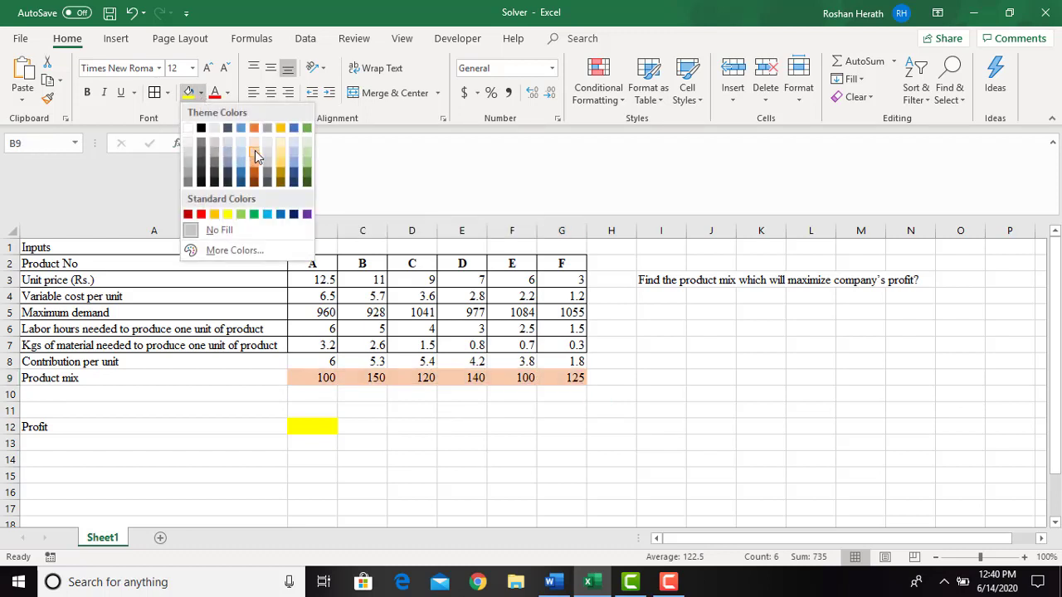
pyautogui.click(255, 150)
pyautogui.click(912, 457)
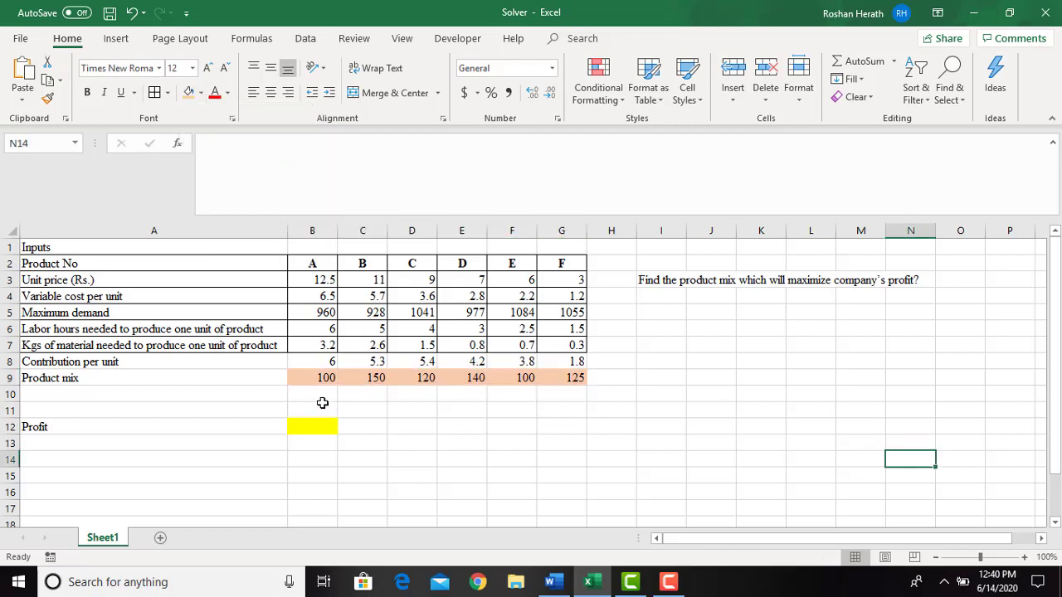
# Apply all borders to the contribution and product mix values in B8:G9.
pyautogui.moveTo(302, 362); pyautogui.dragTo(581, 384)
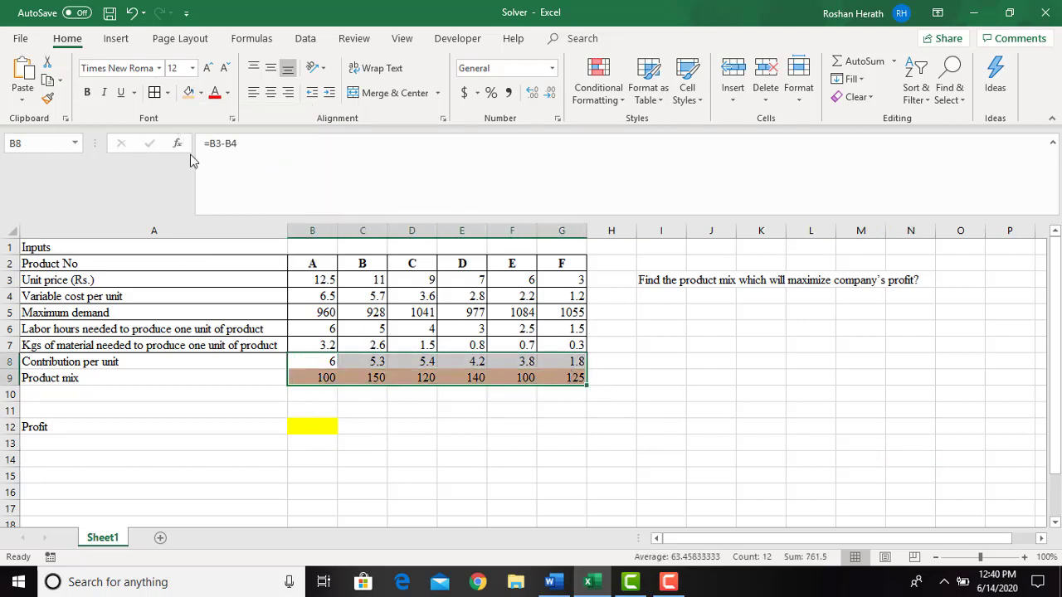
pyautogui.click(151, 96)
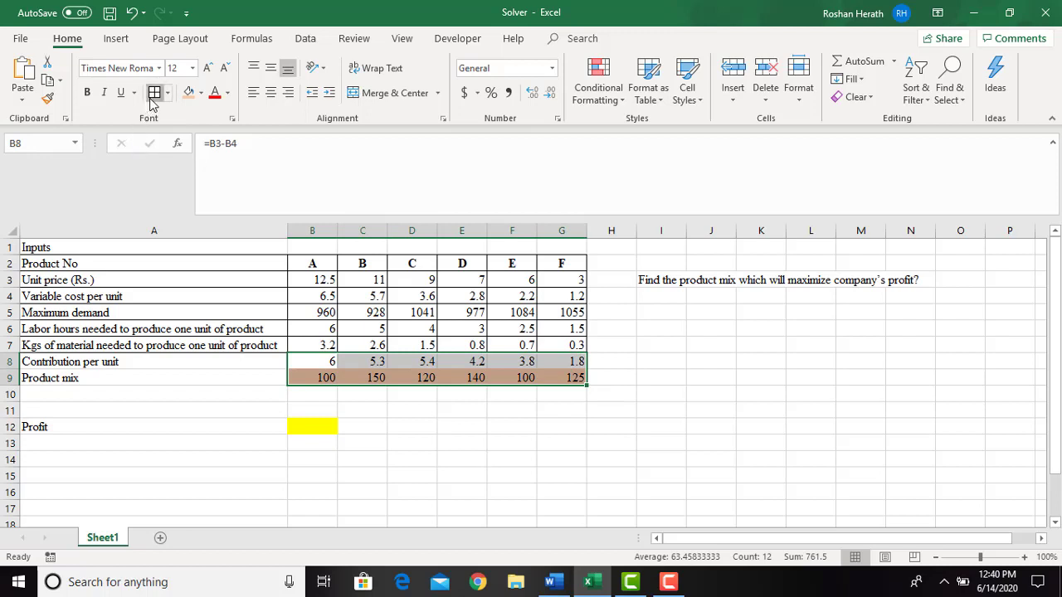
pyautogui.click(667, 417)
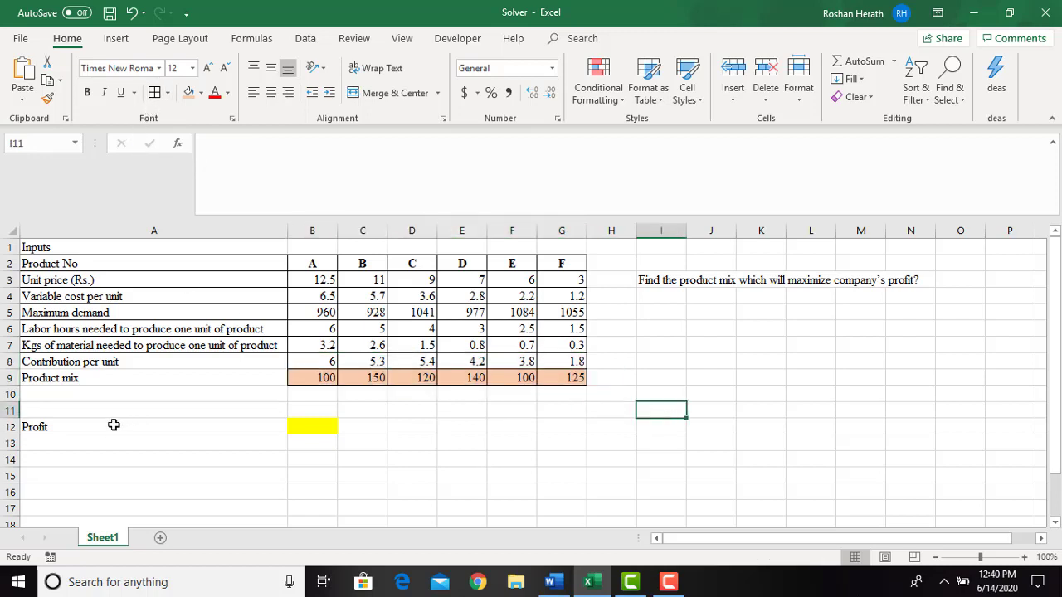
pyautogui.click(326, 362)
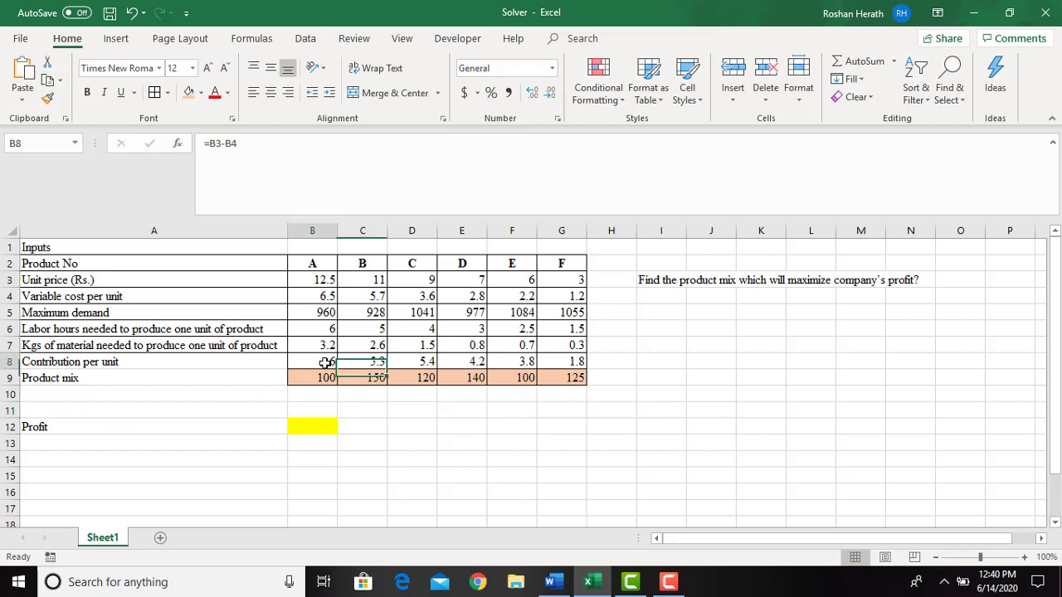
pyautogui.click(328, 377)
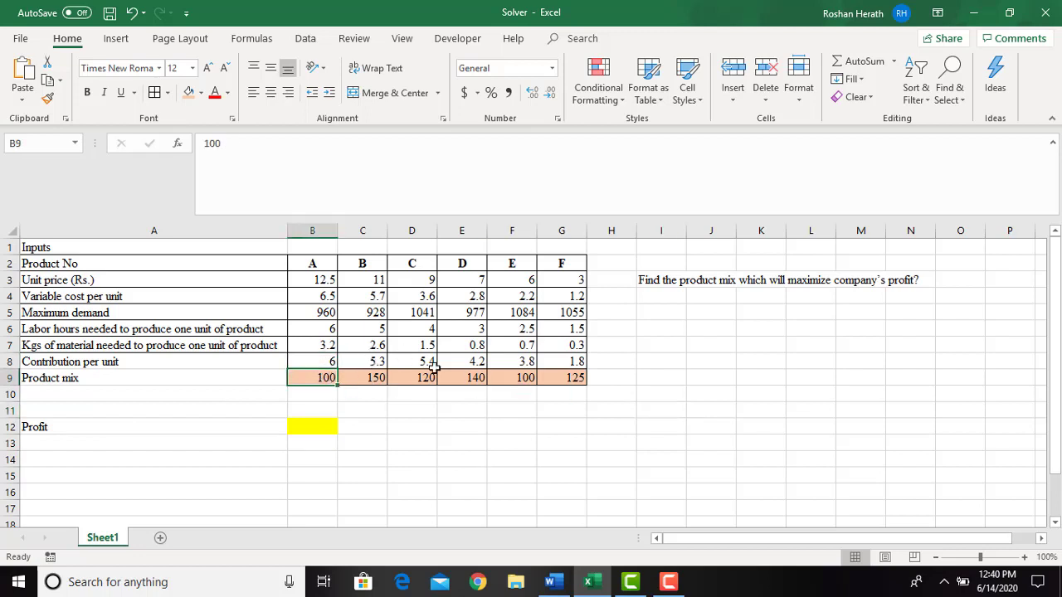
pyautogui.click(312, 429)
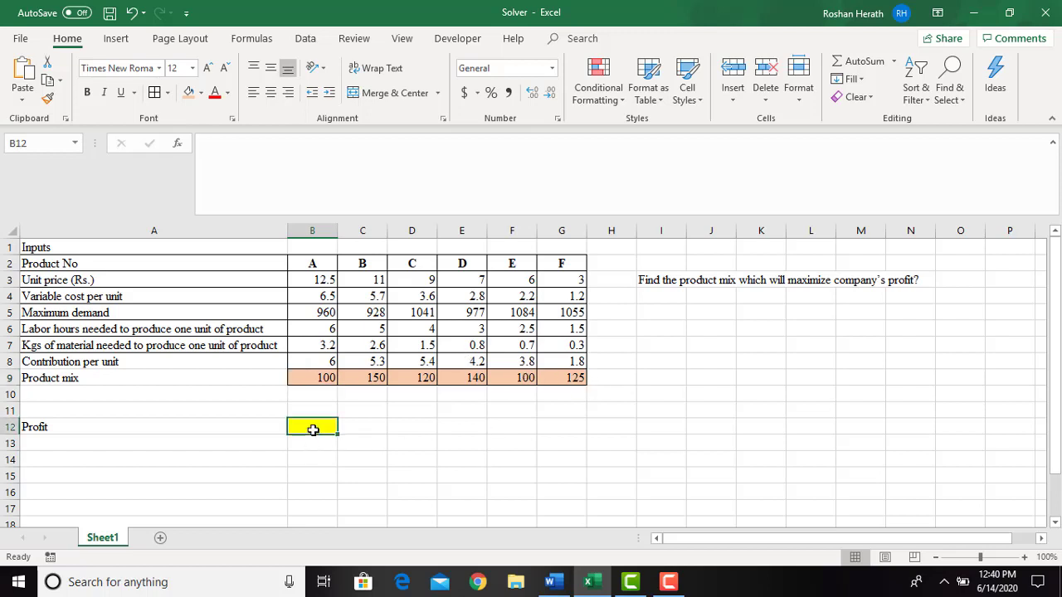
# Multiply contribution per unit by product mix in B10 with =B8*B9 and fill the formula across to G10.
pyautogui.click(322, 395)
pyautogui.write('=')
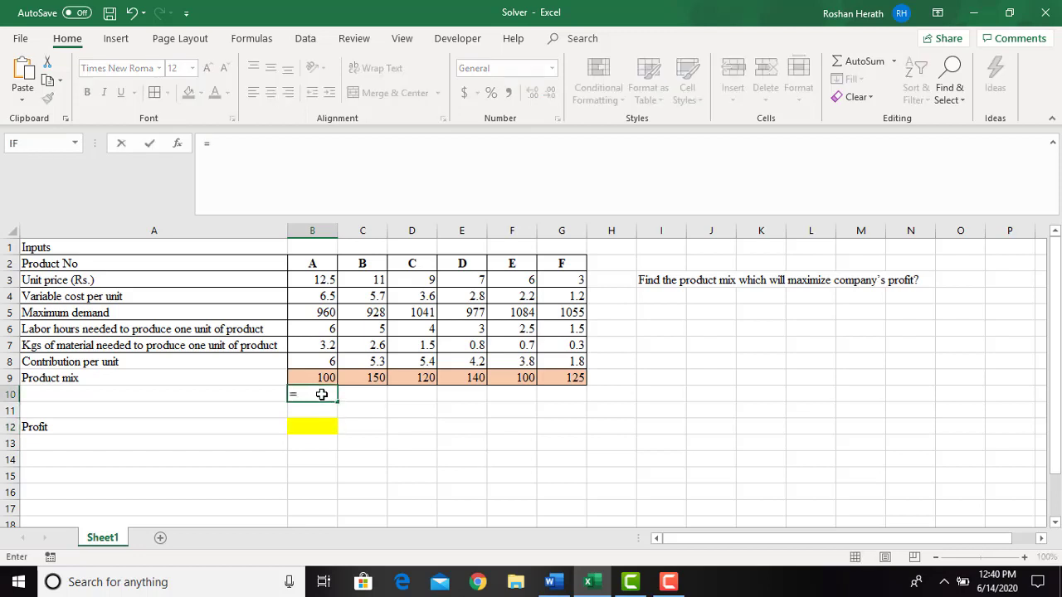
pyautogui.click(329, 375)
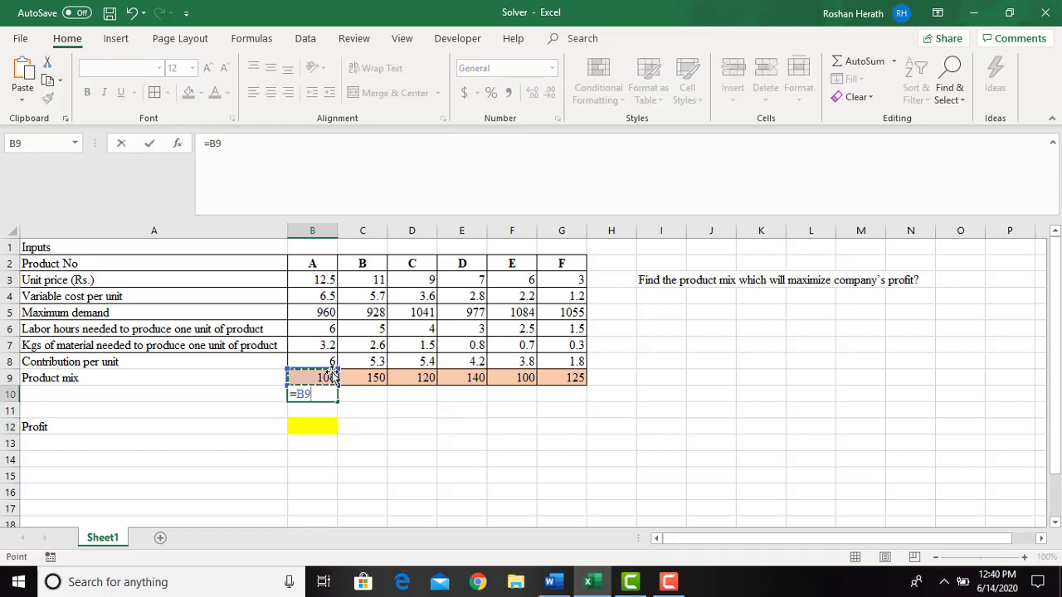
pyautogui.click(324, 362)
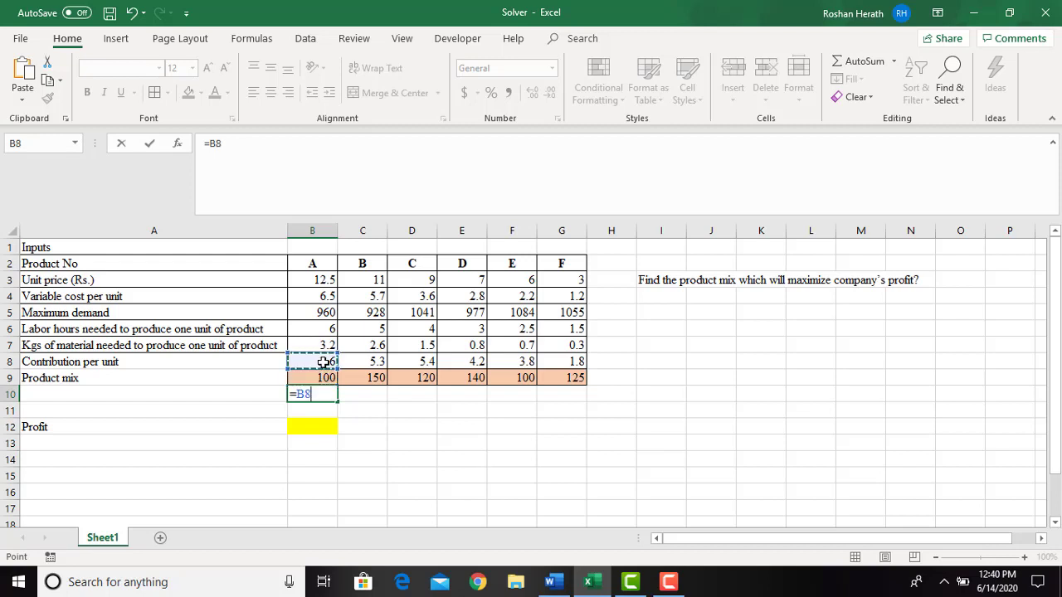
pyautogui.write('*')
pyautogui.click(313, 379)
pyautogui.press('Return')
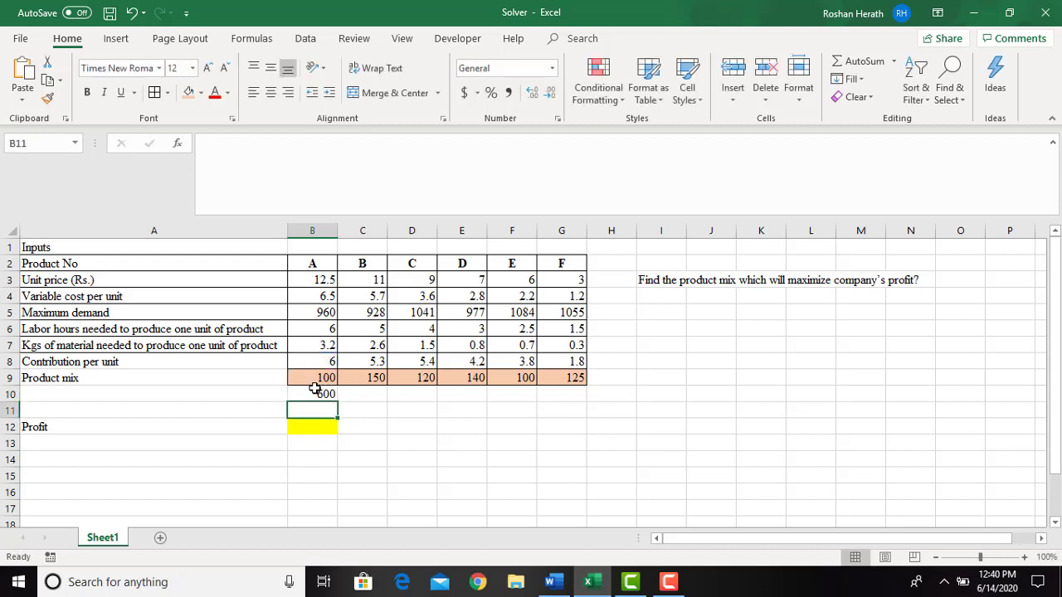
pyautogui.click(319, 394)
pyautogui.moveTo(337, 401); pyautogui.dragTo(585, 406)
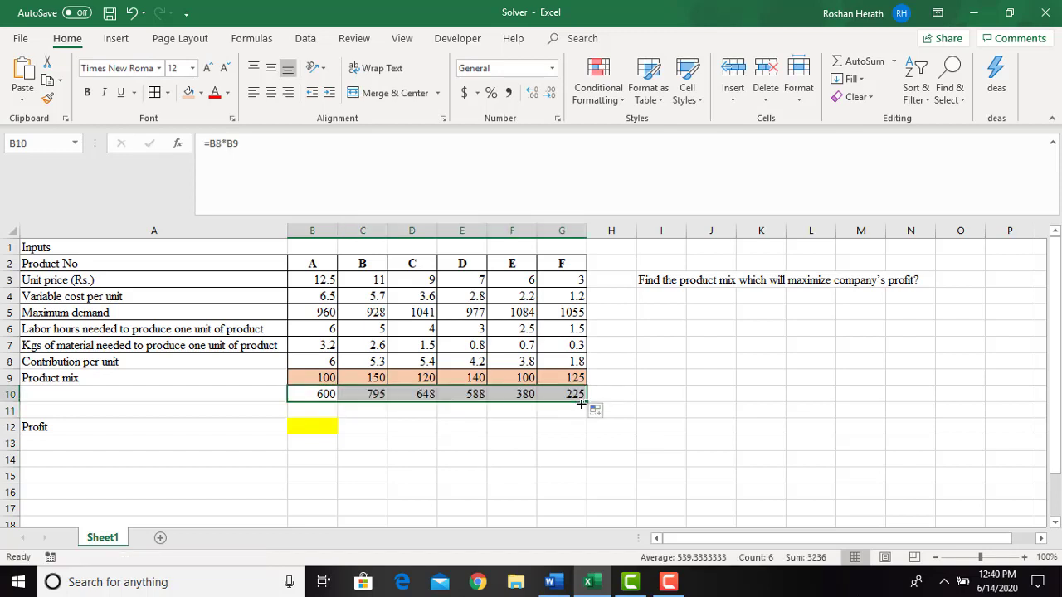
# Examine the total contribution formulas for the individual products in B10:G10.
pyautogui.click(314, 397)
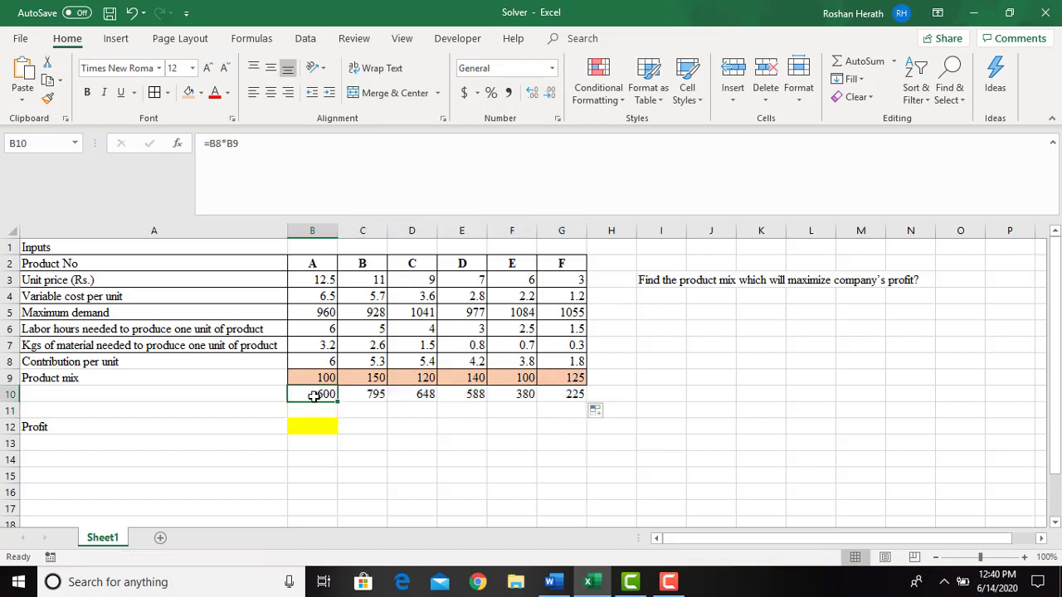
pyautogui.click(378, 393)
pyautogui.click(420, 397)
pyautogui.click(472, 396)
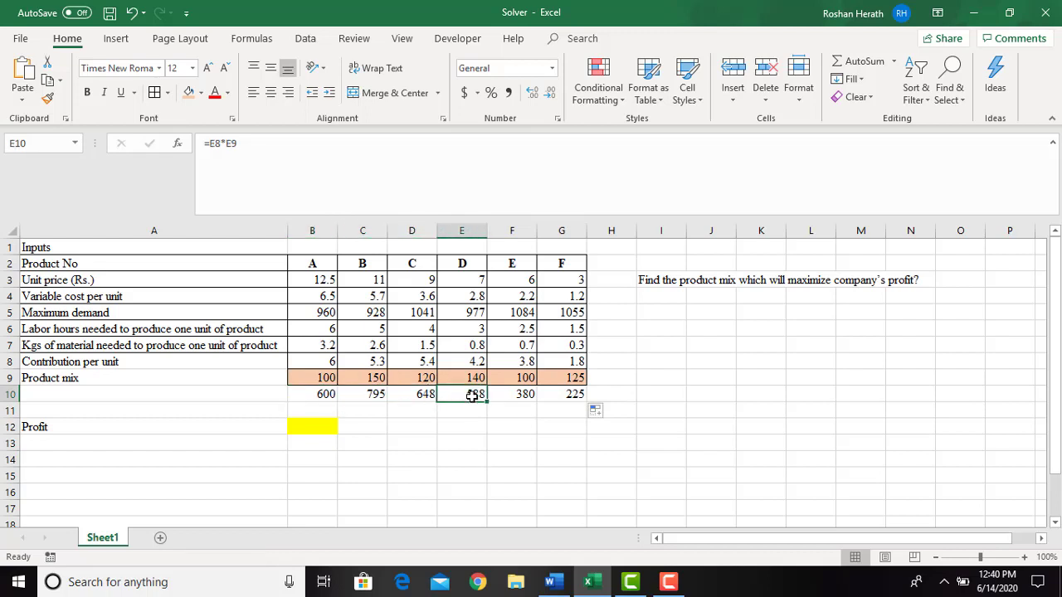
pyautogui.click(532, 392)
pyautogui.click(552, 394)
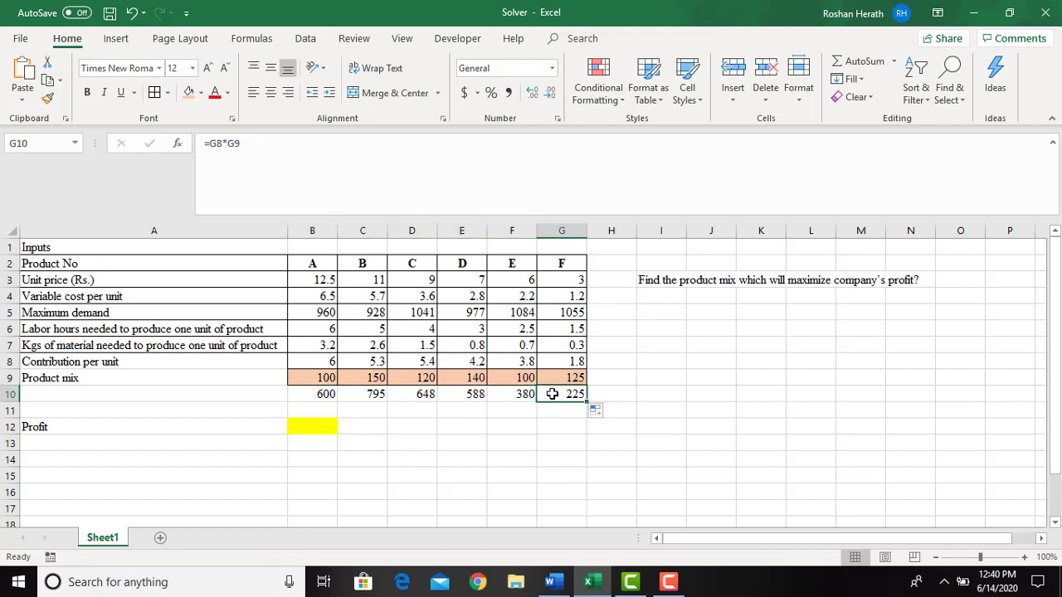
pyautogui.click(324, 397)
pyautogui.click(361, 398)
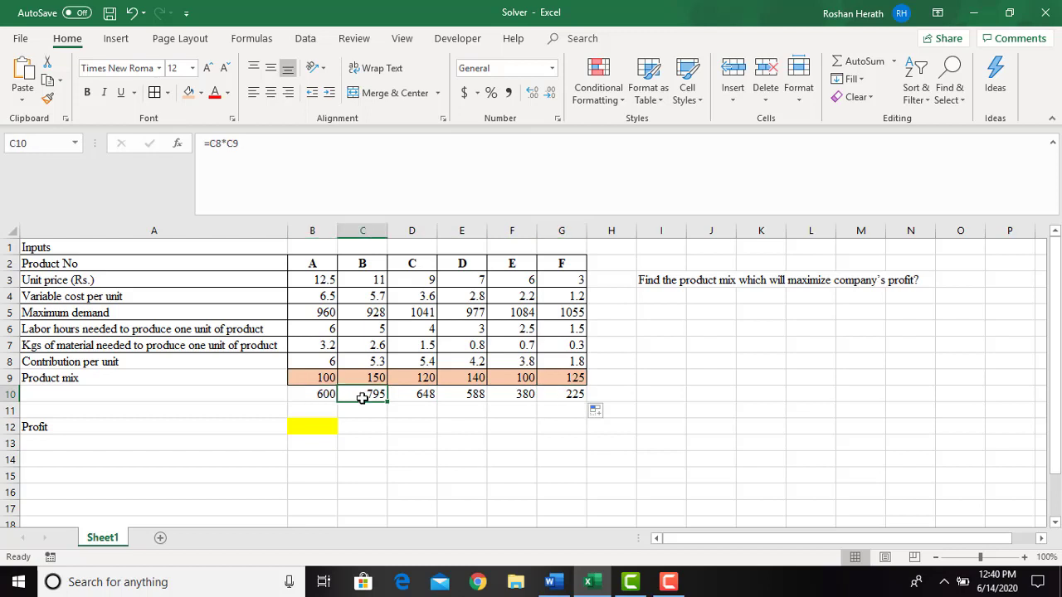
pyautogui.click(416, 396)
pyautogui.click(463, 392)
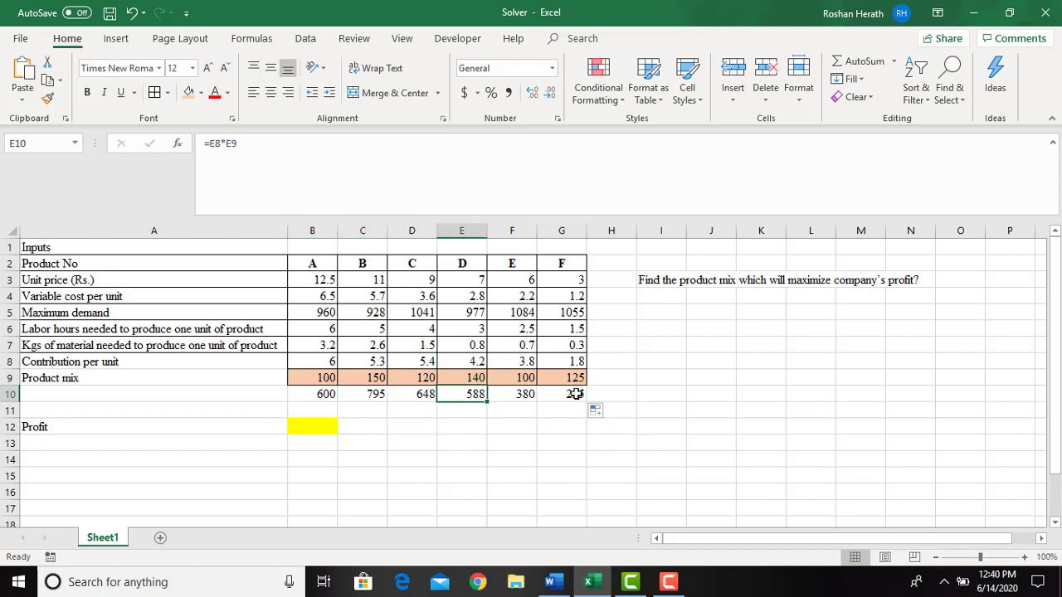
# Calculate the profit in B12 by summing the individual product contributions with =SUM(B10:G10).
pyautogui.click(294, 427)
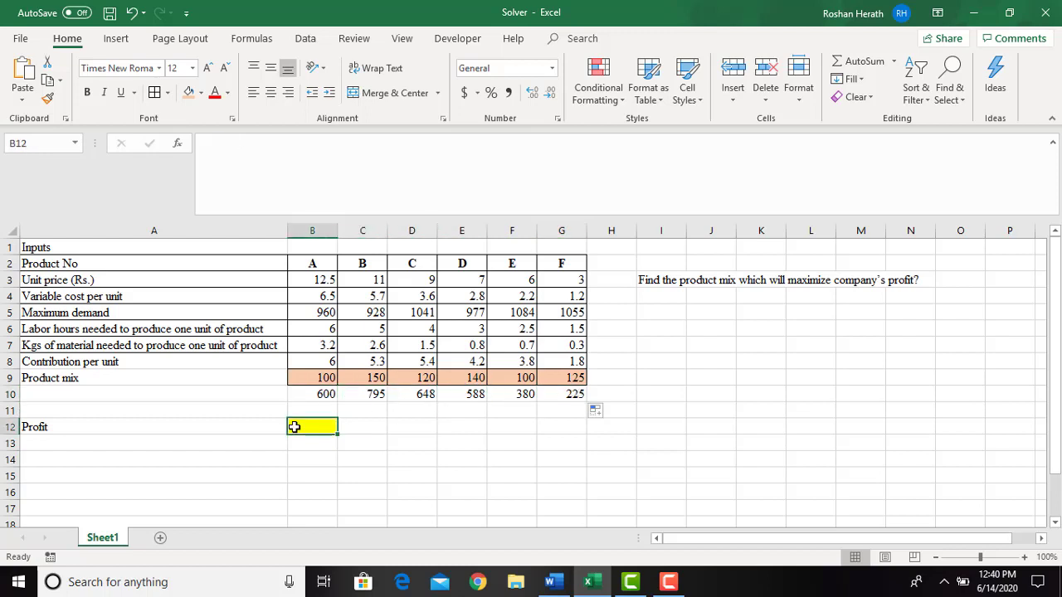
pyautogui.write('=sum')
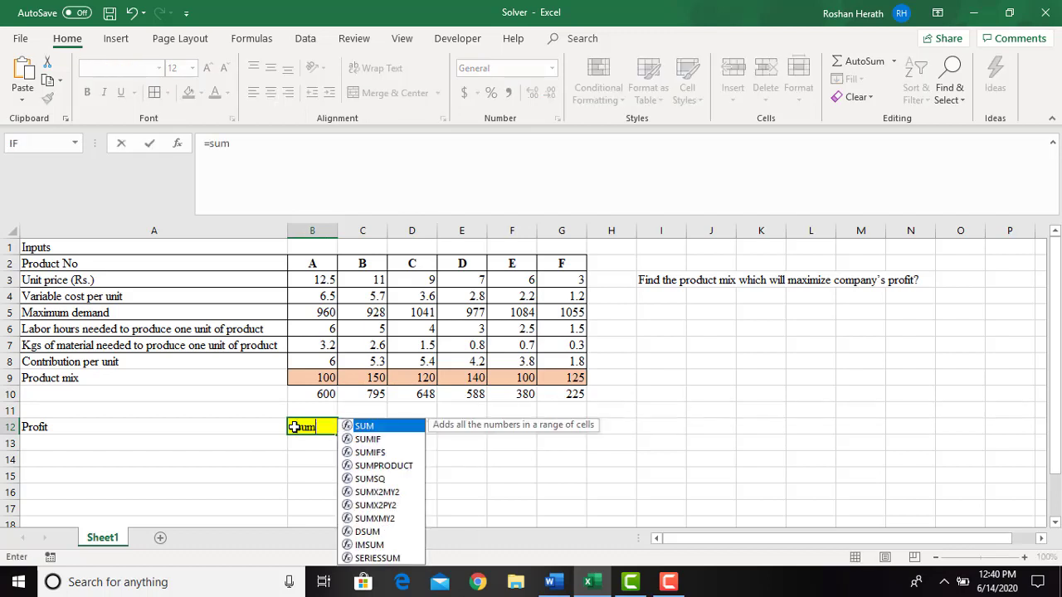
pyautogui.doubleClick(368, 429)
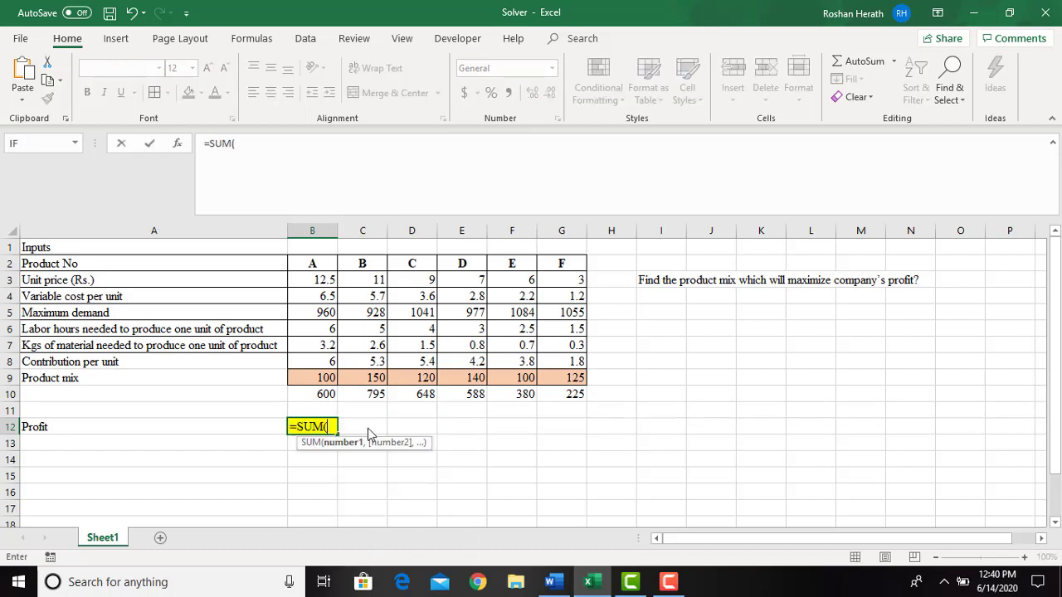
pyautogui.click(319, 397)
pyautogui.moveTo(319, 397); pyautogui.dragTo(560, 397)
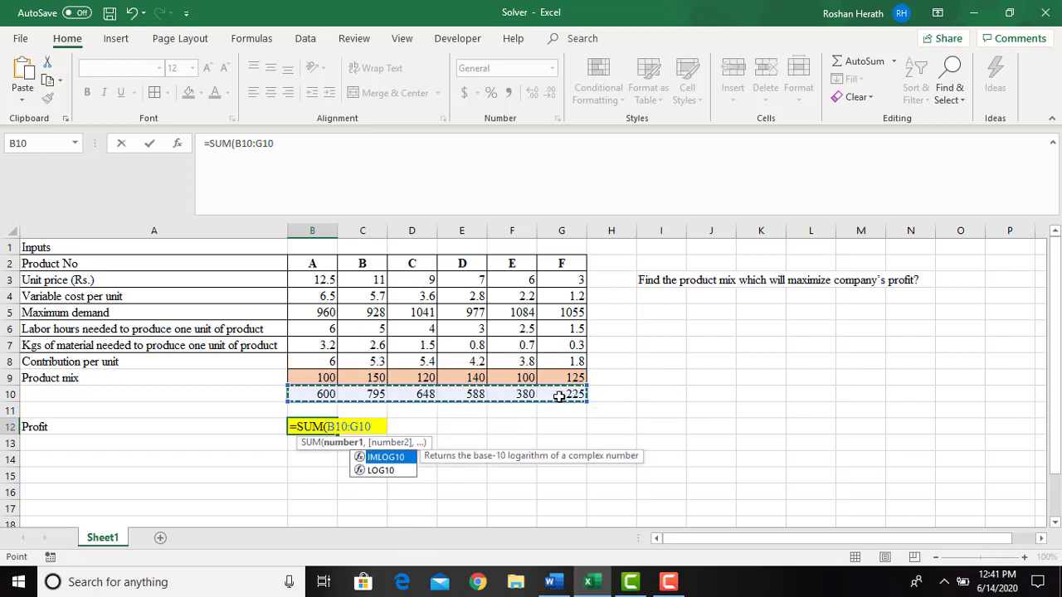
pyautogui.press('Return')
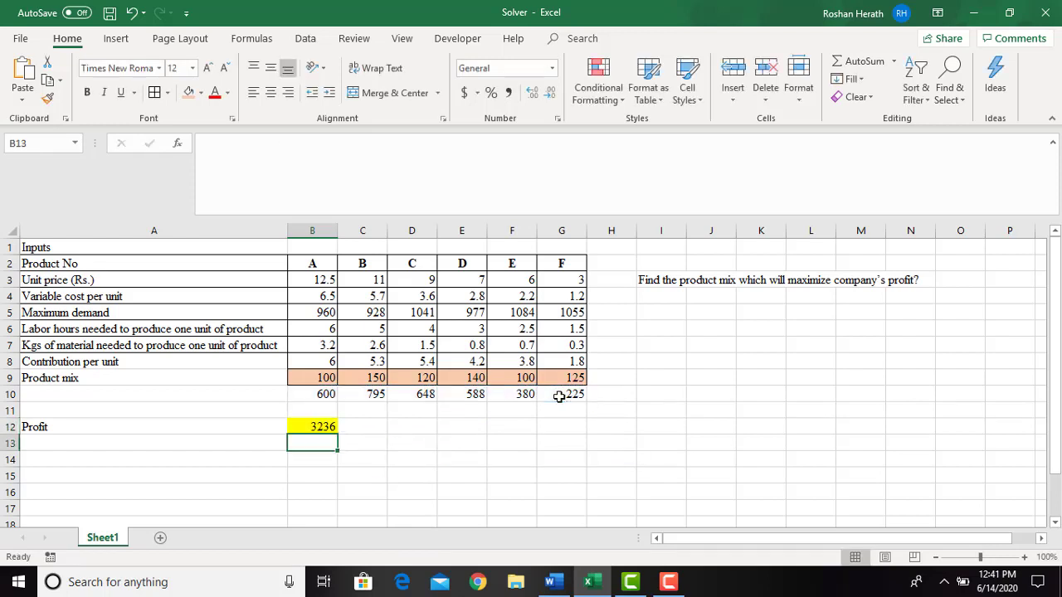
# Examine the Profit formula in B12 and the individual product contributions in row 10 that it adds up.
pyautogui.click(307, 426)
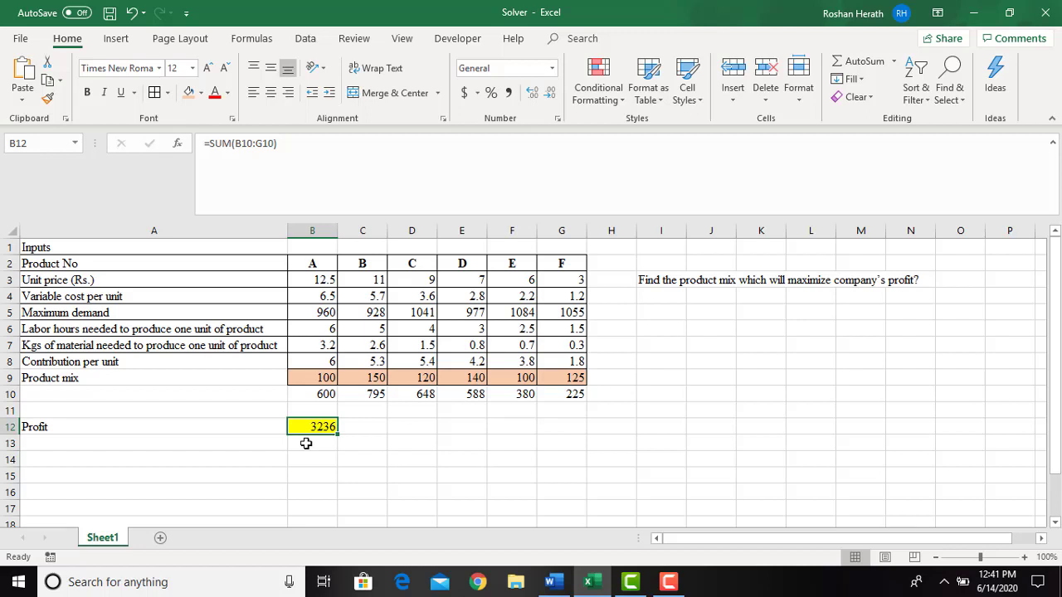
pyautogui.click(378, 431)
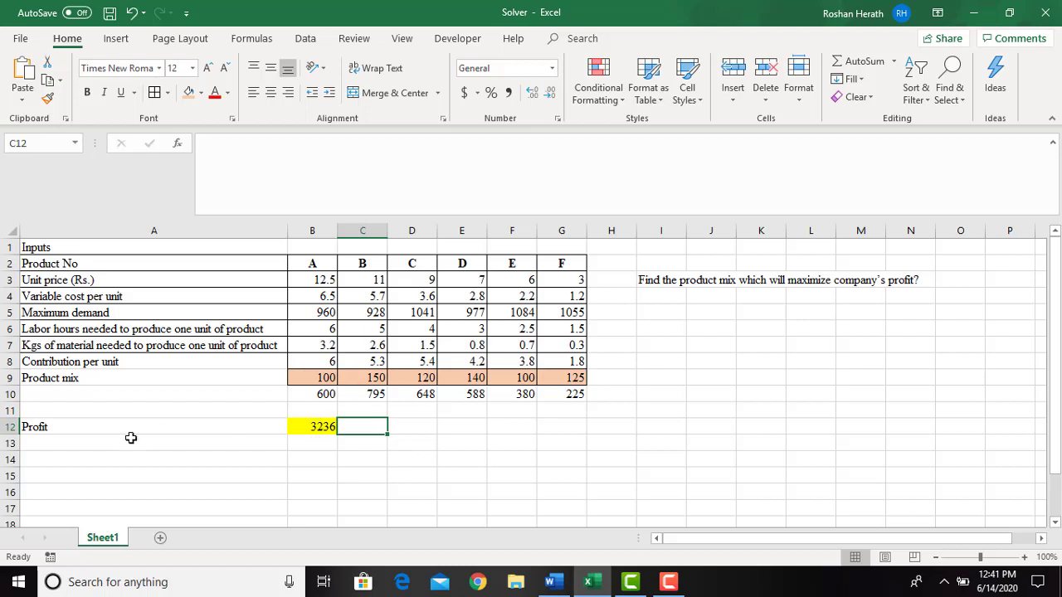
pyautogui.click(314, 426)
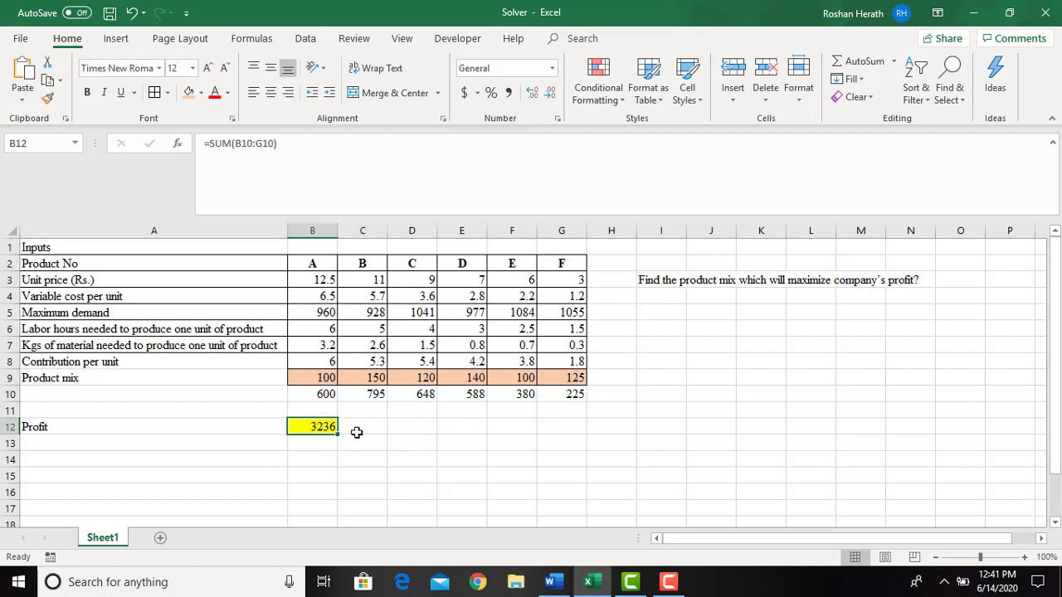
pyautogui.click(319, 394)
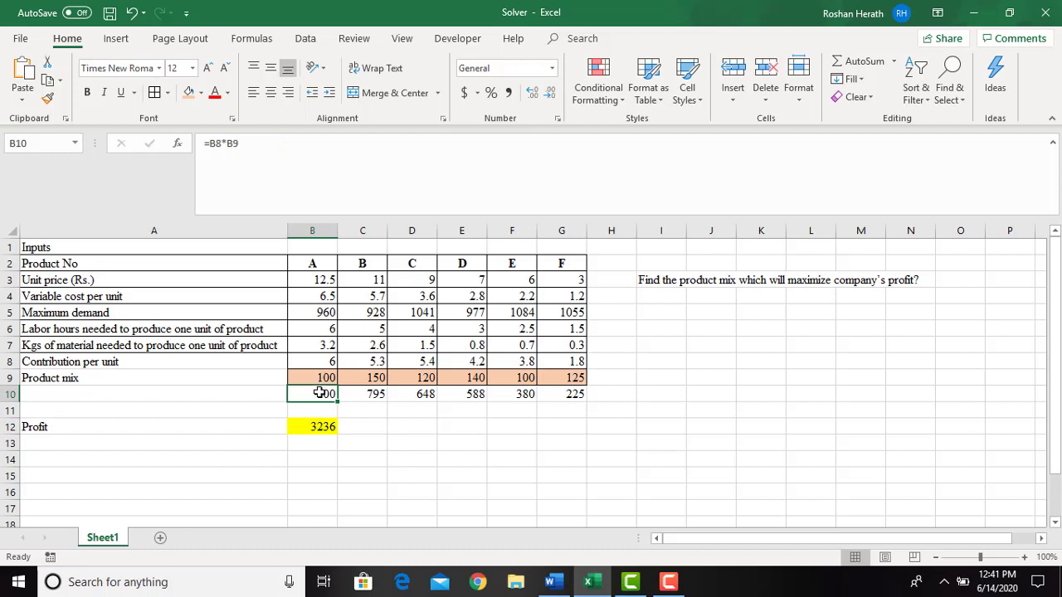
pyautogui.click(372, 394)
pyautogui.click(425, 394)
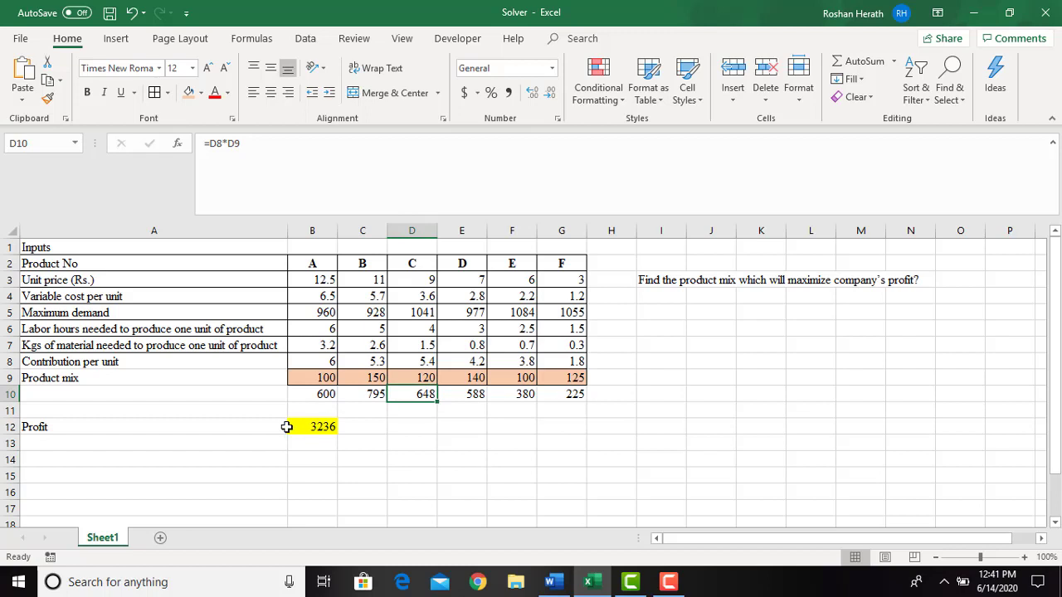
pyautogui.click(318, 431)
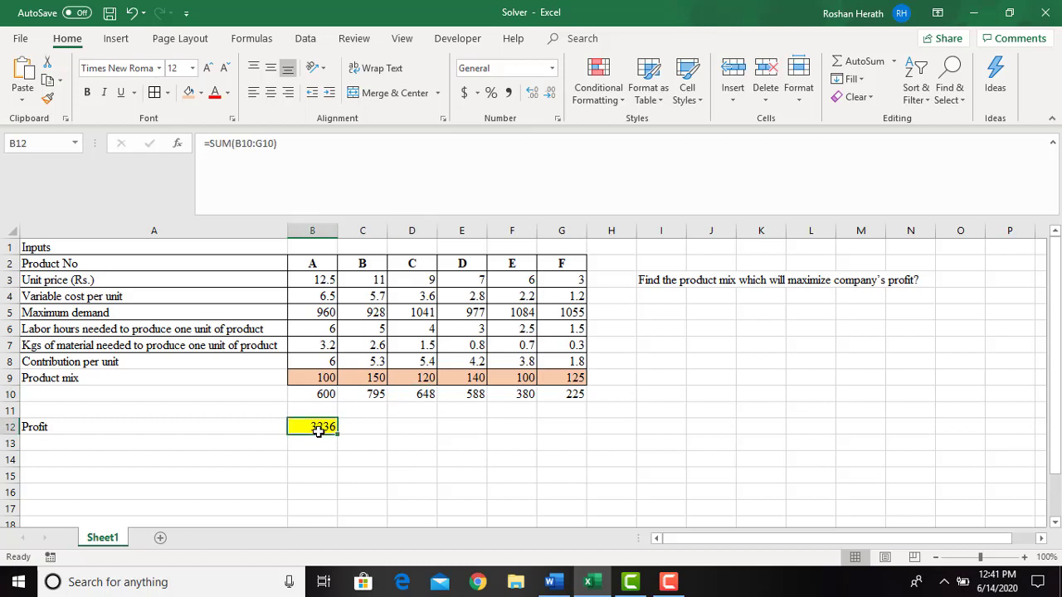
pyautogui.click(42, 441)
pyautogui.click(55, 427)
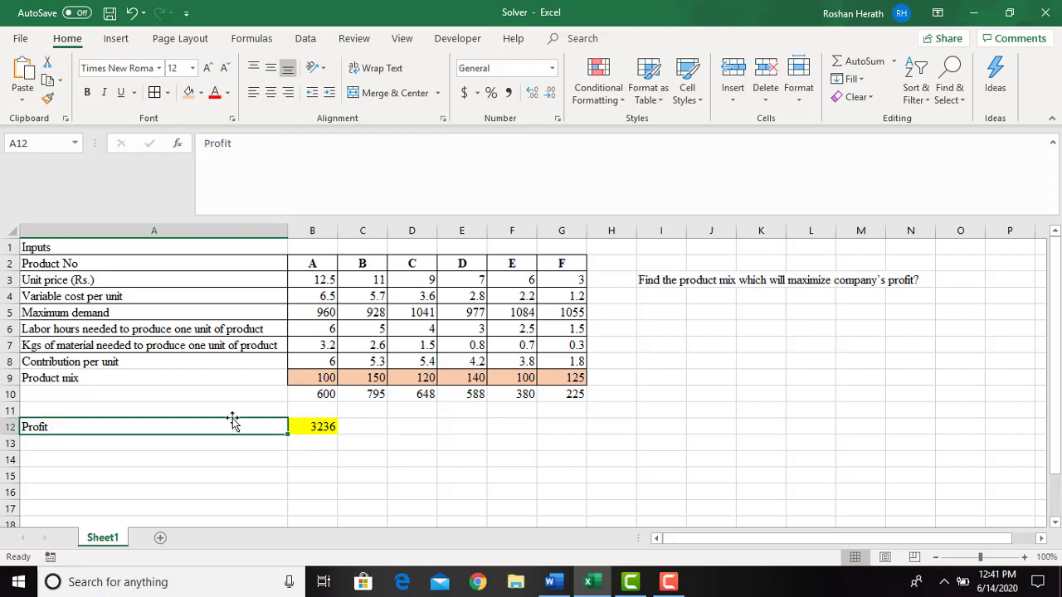
pyautogui.click(328, 427)
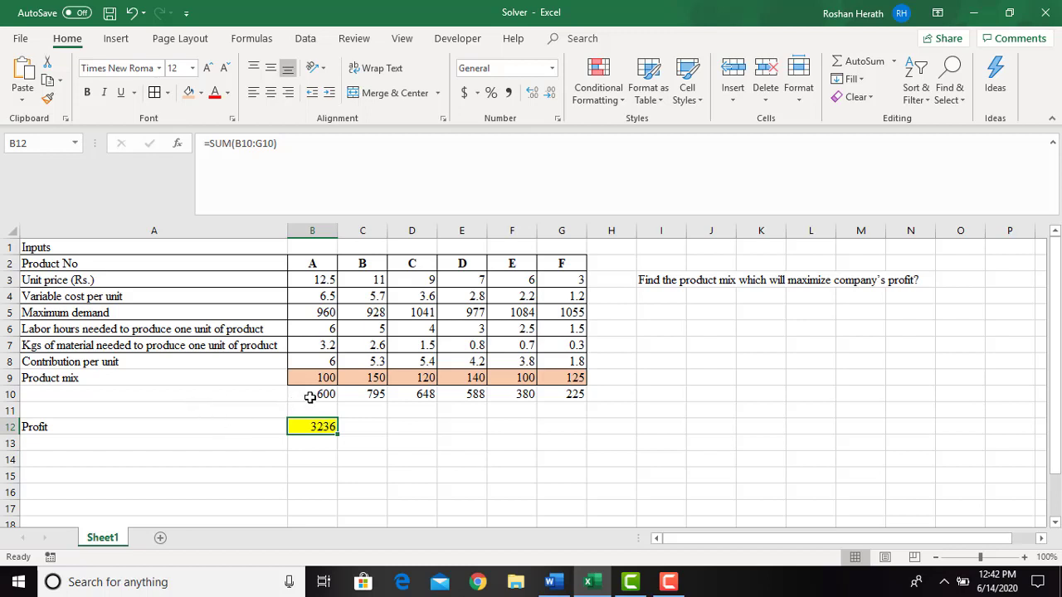
# Trace how contribution per unit, product mix and the row 10 contributions lead to the profit in B12.
pyautogui.click(310, 397)
pyautogui.click(372, 395)
pyautogui.click(412, 397)
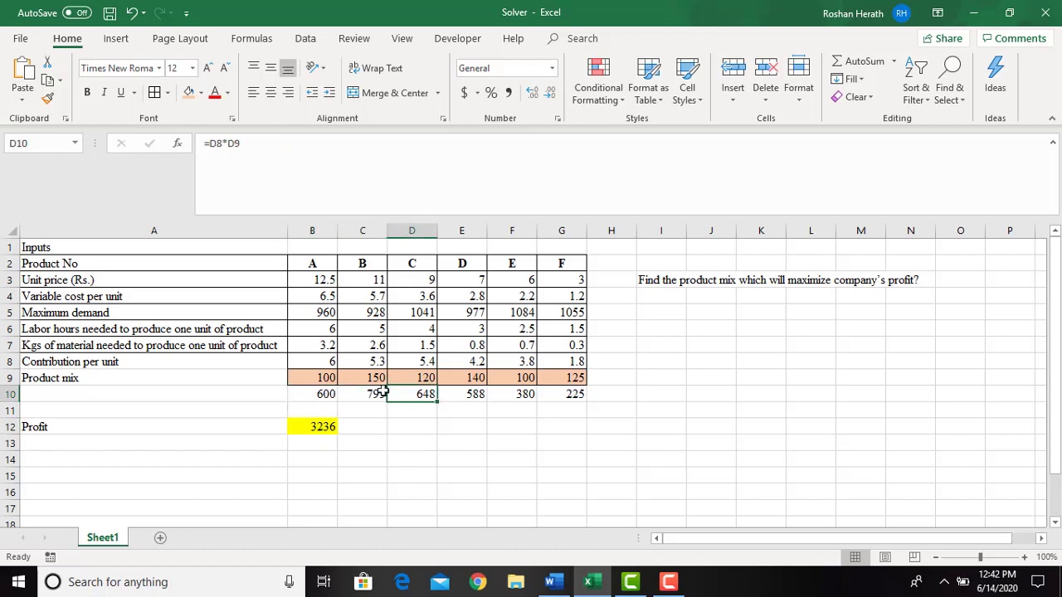
pyautogui.click(315, 429)
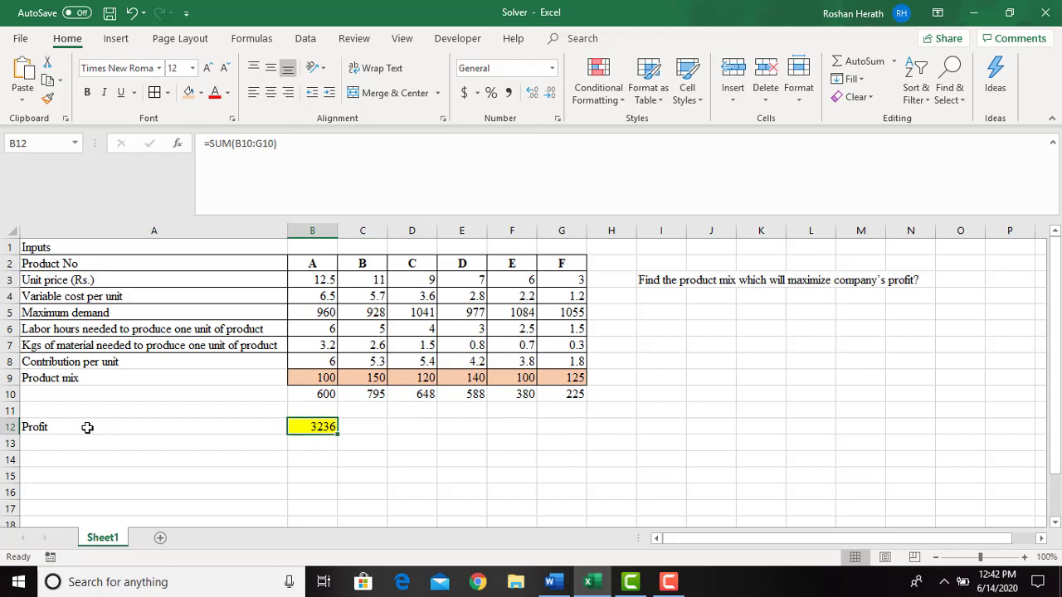
pyautogui.click(74, 427)
pyautogui.click(316, 425)
pyautogui.click(325, 362)
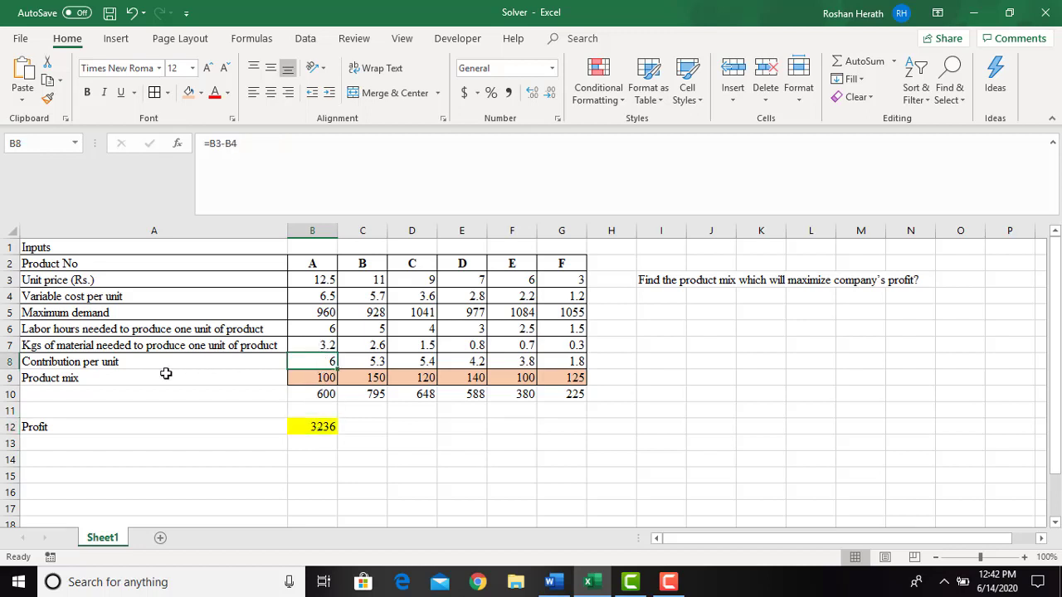
pyautogui.click(325, 378)
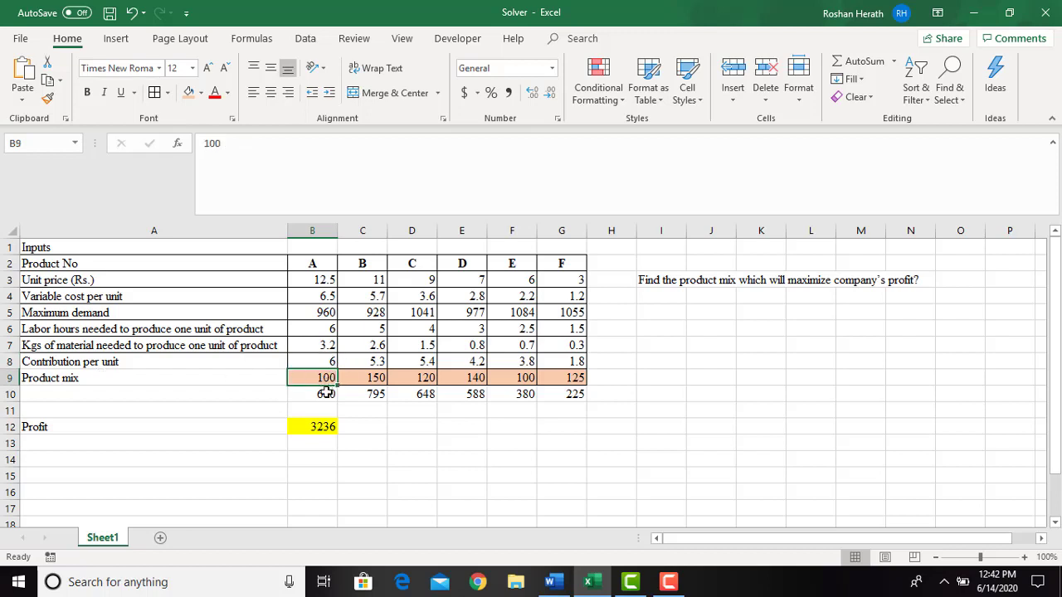
pyautogui.click(324, 395)
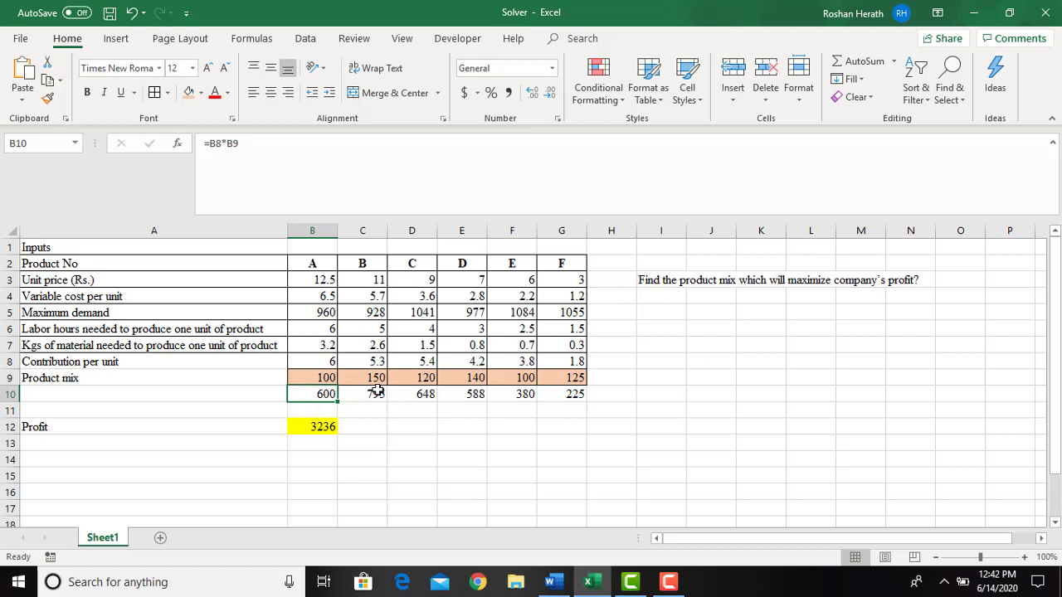
pyautogui.click(310, 431)
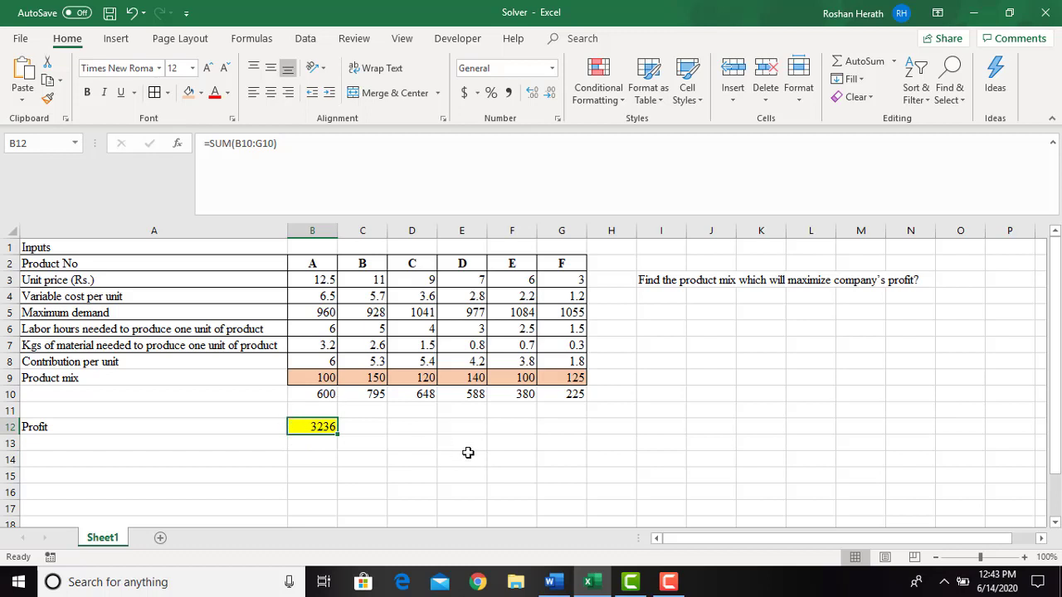
pyautogui.write('=')
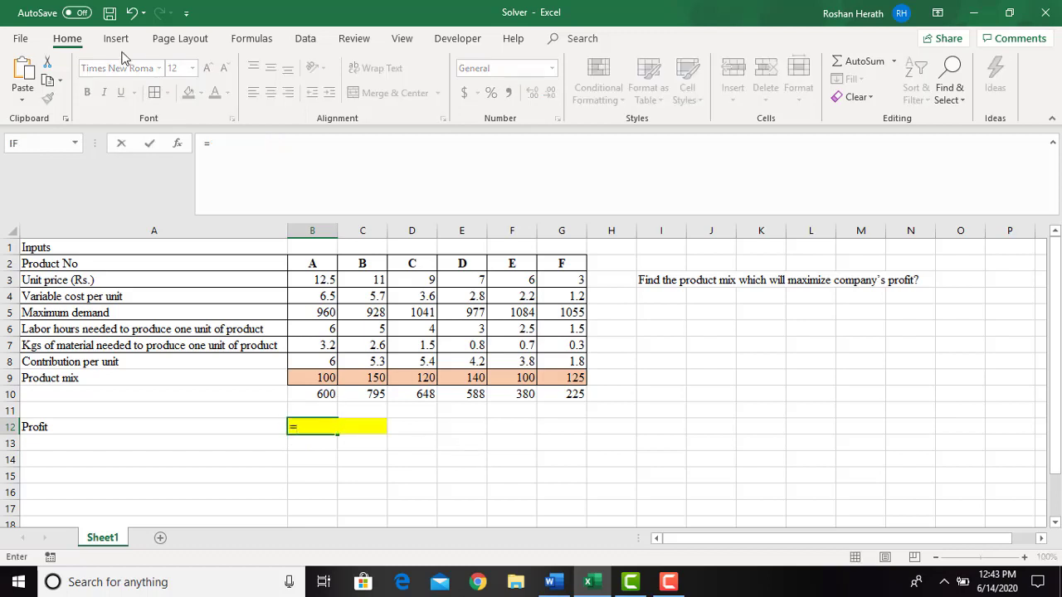
pyautogui.click(132, 13)
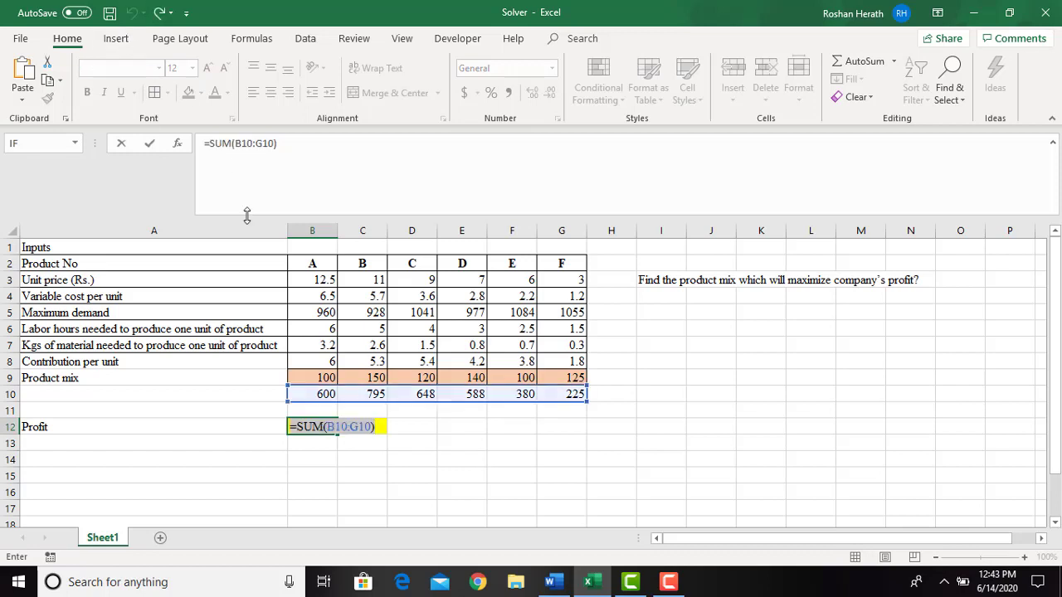
pyautogui.press('Return')
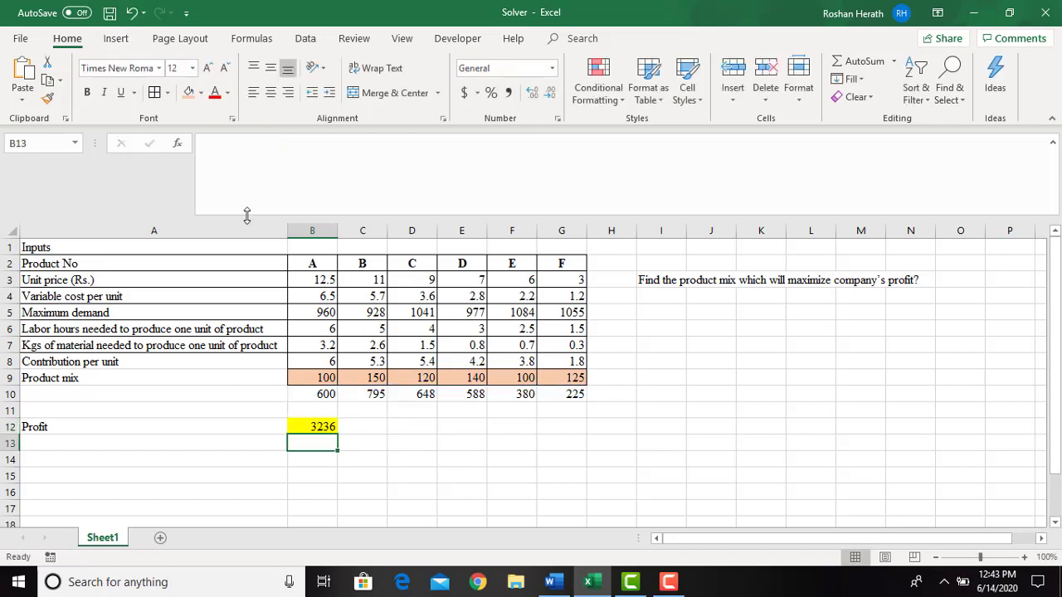
# Calculate the profit in C12 directly with SUMPRODUCT, using contribution per unit B8:G8 as Array1 and product mix B9:G9 as Array2.
pyautogui.click(366, 426)
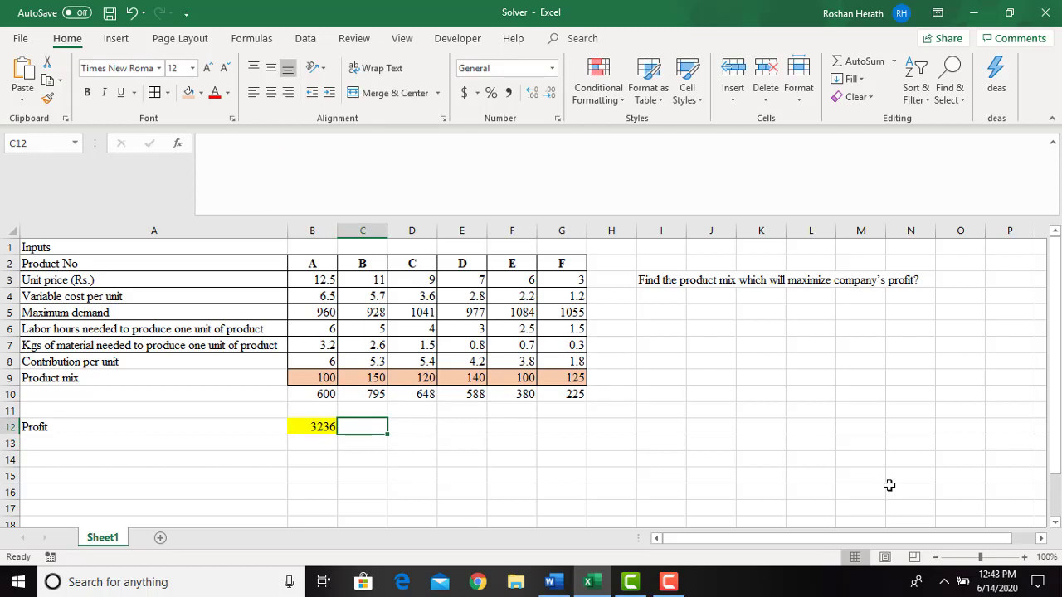
pyautogui.write('=s')
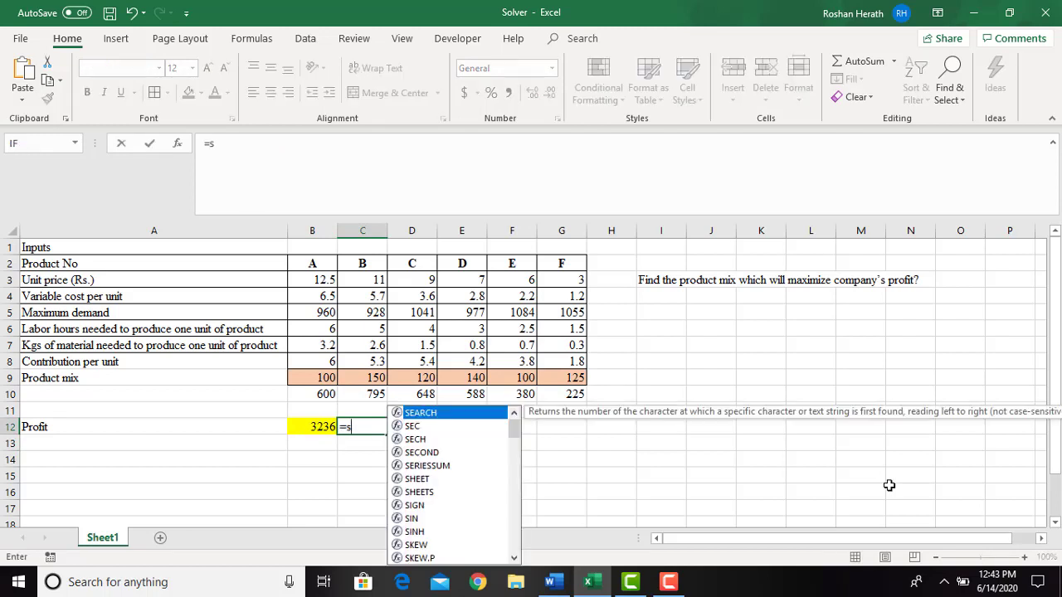
pyautogui.write('ump')
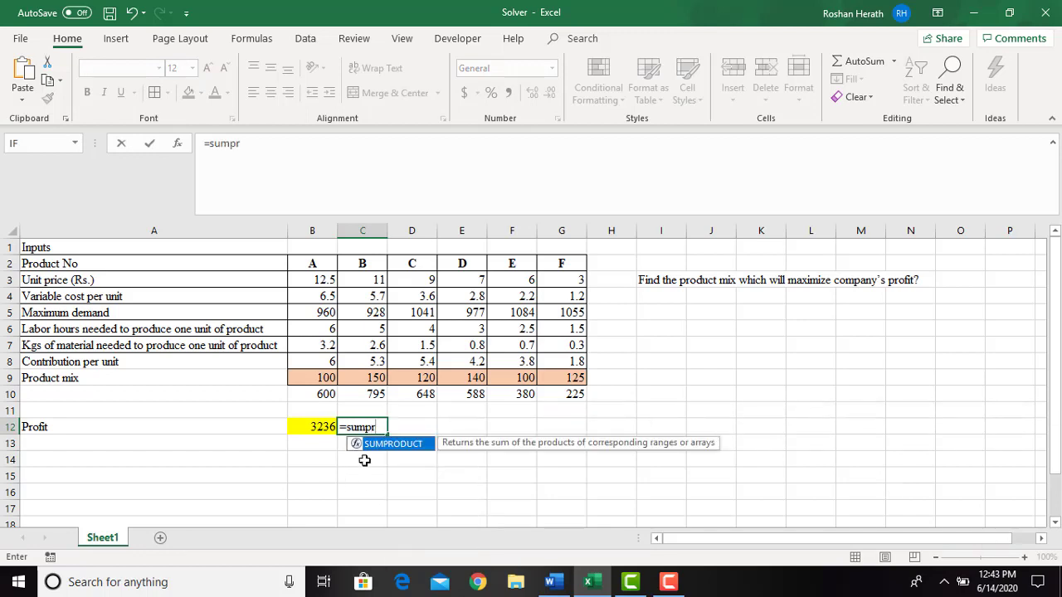
pyautogui.write('r')
pyautogui.doubleClick(380, 446)
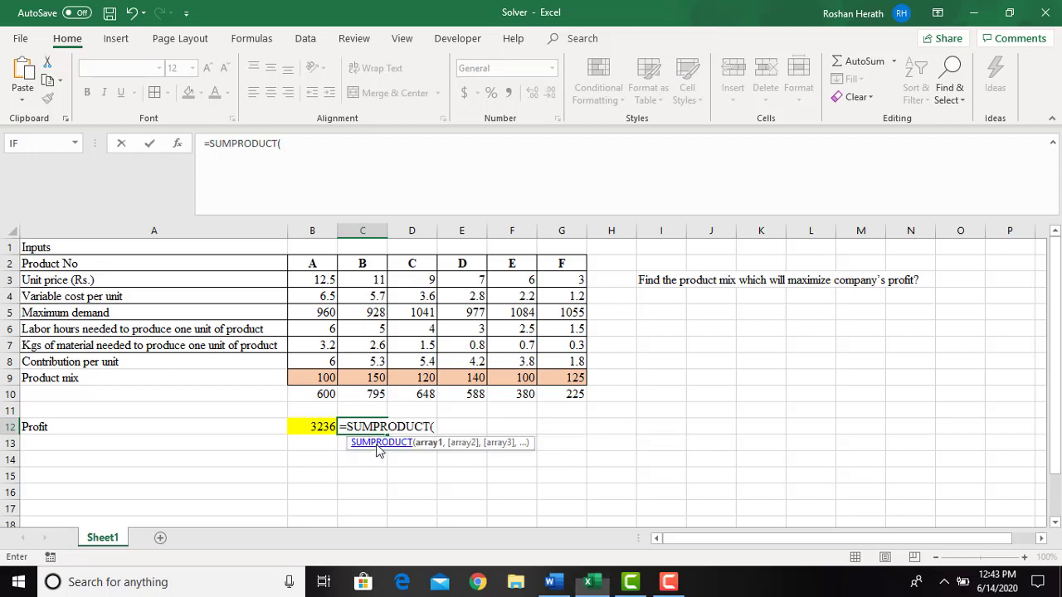
pyautogui.click(174, 143)
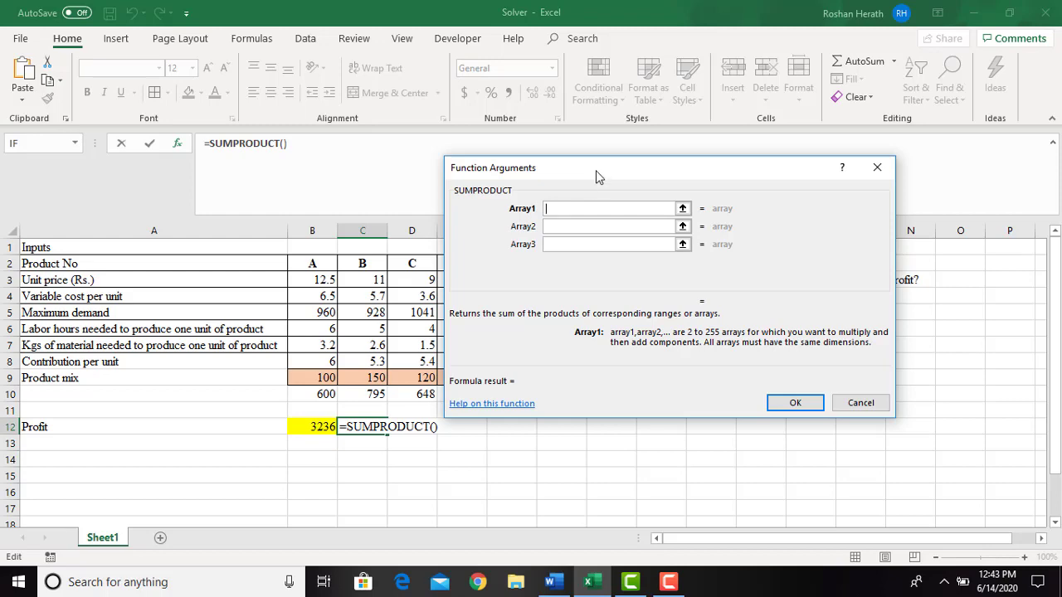
pyautogui.moveTo(595, 177); pyautogui.dragTo(730, 91)
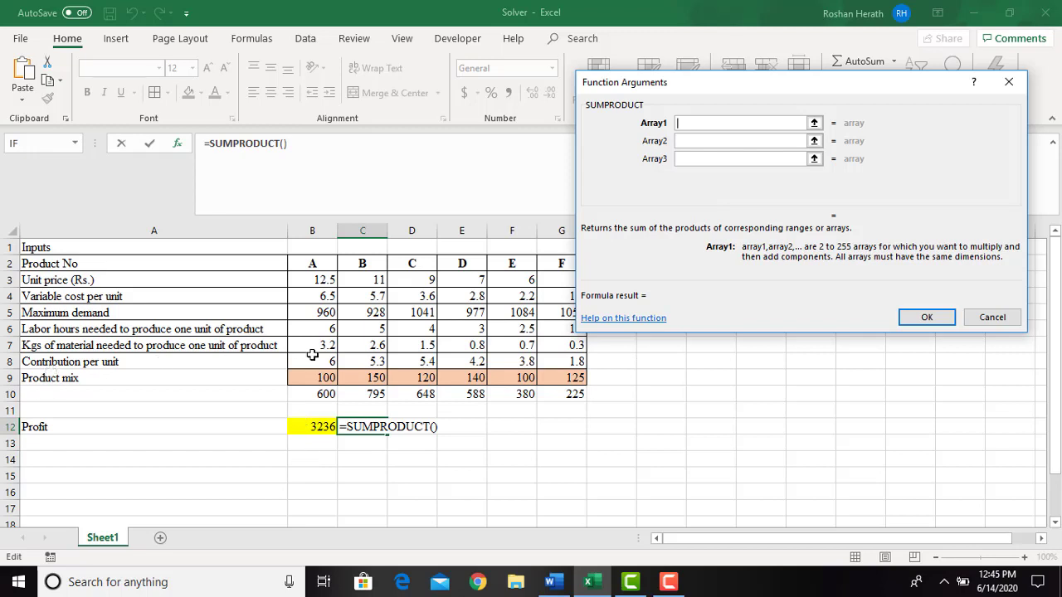
pyautogui.moveTo(315, 360); pyautogui.dragTo(562, 359)
pyautogui.click(691, 143)
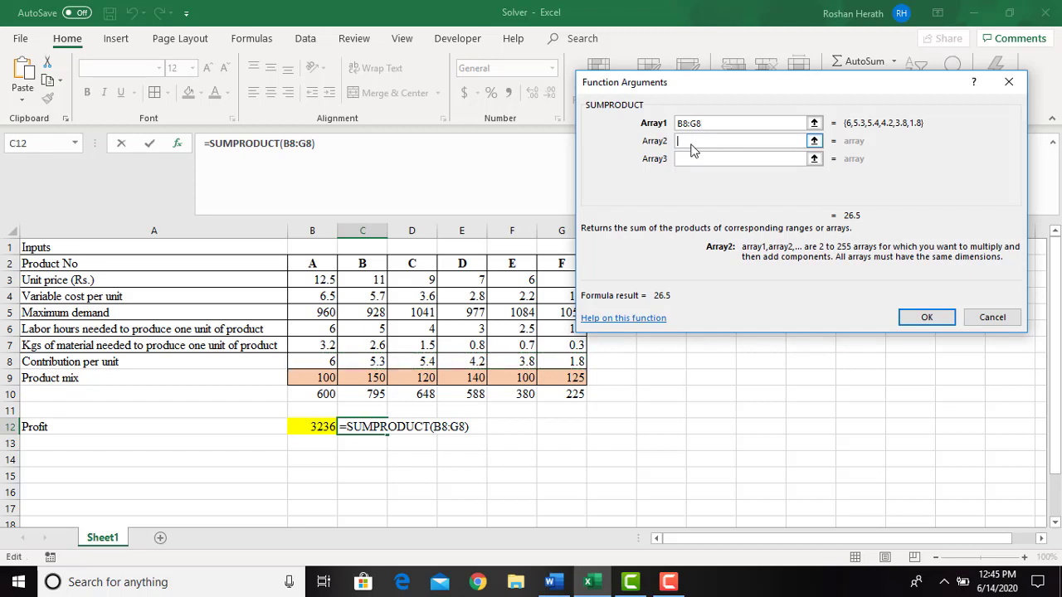
pyautogui.moveTo(307, 375); pyautogui.dragTo(549, 375)
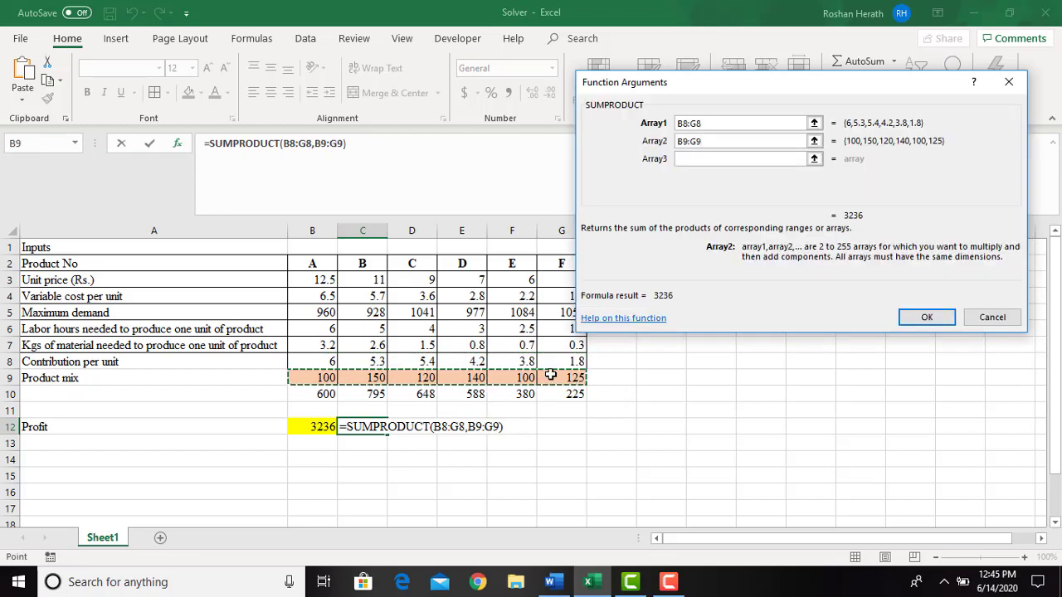
pyautogui.click(921, 317)
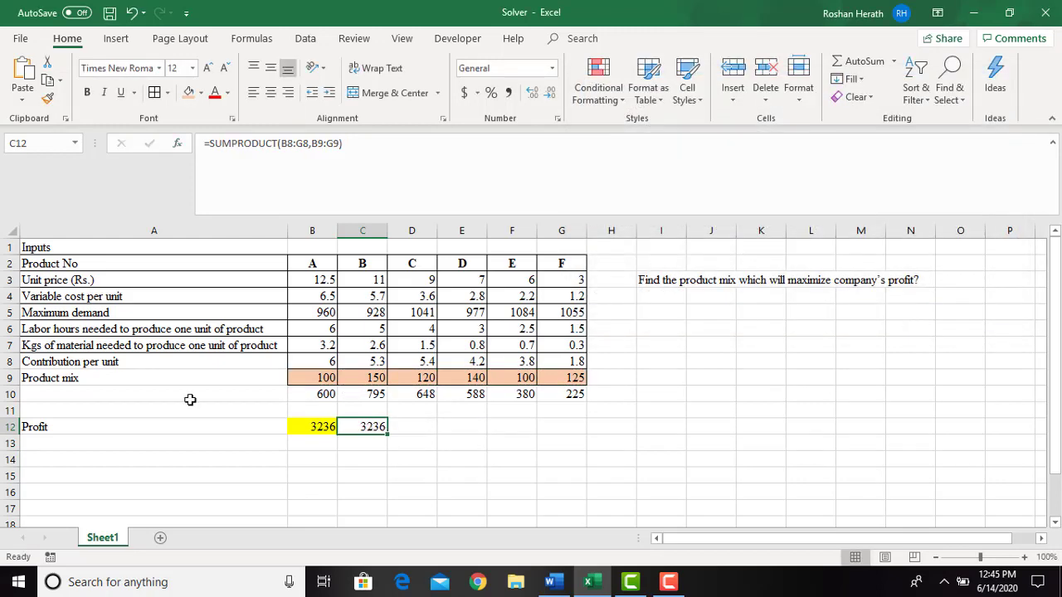
# Compare the two profit formulas, and clear the contents of B12:C12 and the helper contributions in B10:G10.
pyautogui.click(307, 431)
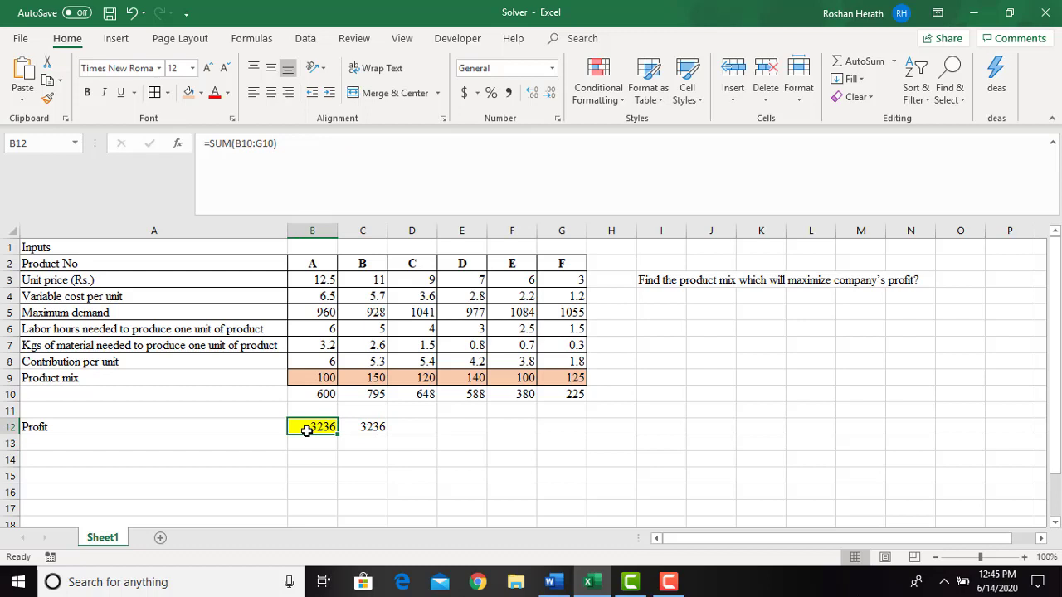
pyautogui.click(370, 422)
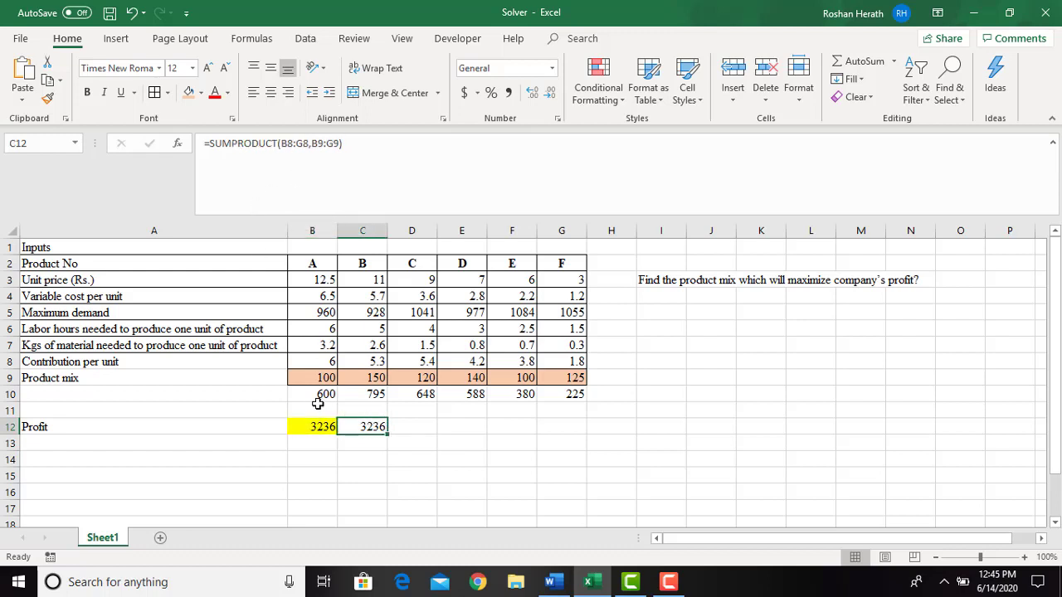
pyautogui.moveTo(310, 424); pyautogui.dragTo(367, 427)
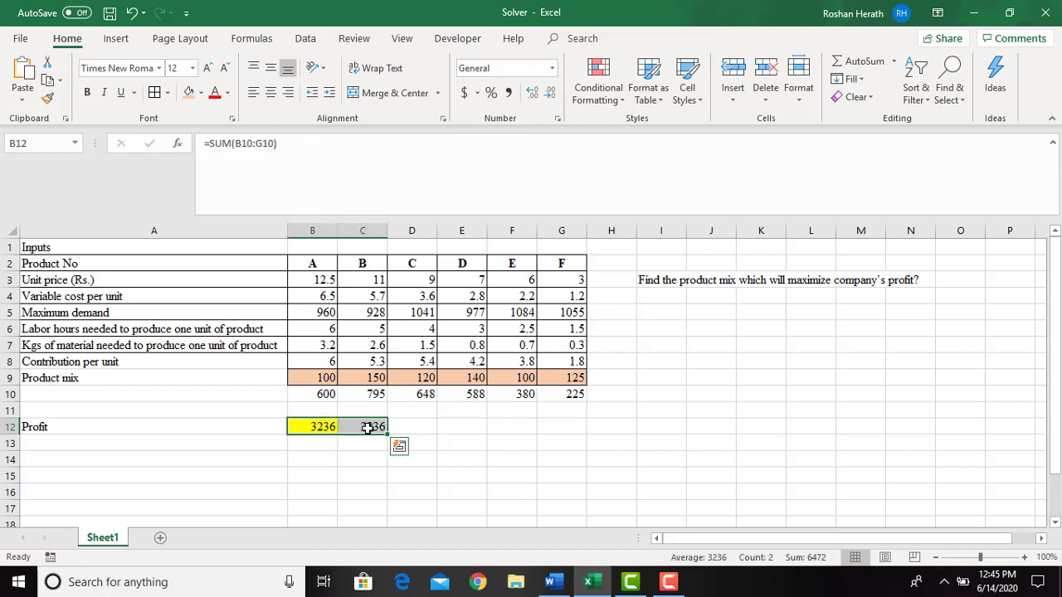
pyautogui.press('Delete')
pyautogui.moveTo(322, 398); pyautogui.dragTo(576, 394)
pyautogui.press('Delete')
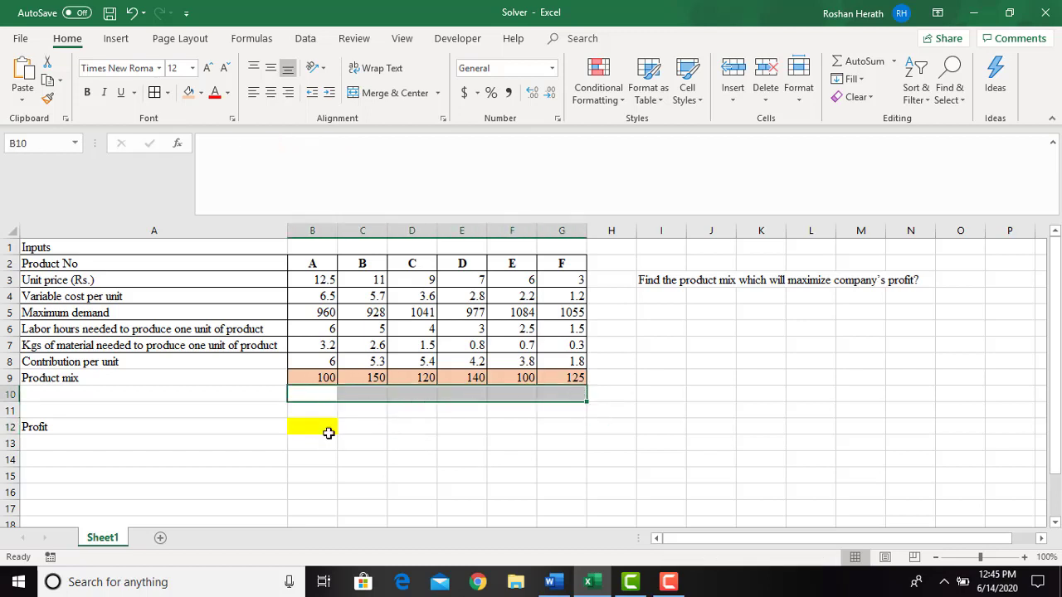
# Calculate the profit in B12 with SUMPRODUCT, using contribution per unit B8:G8 as Array1 and product mix B9:G9 as Array2.
pyautogui.click(304, 430)
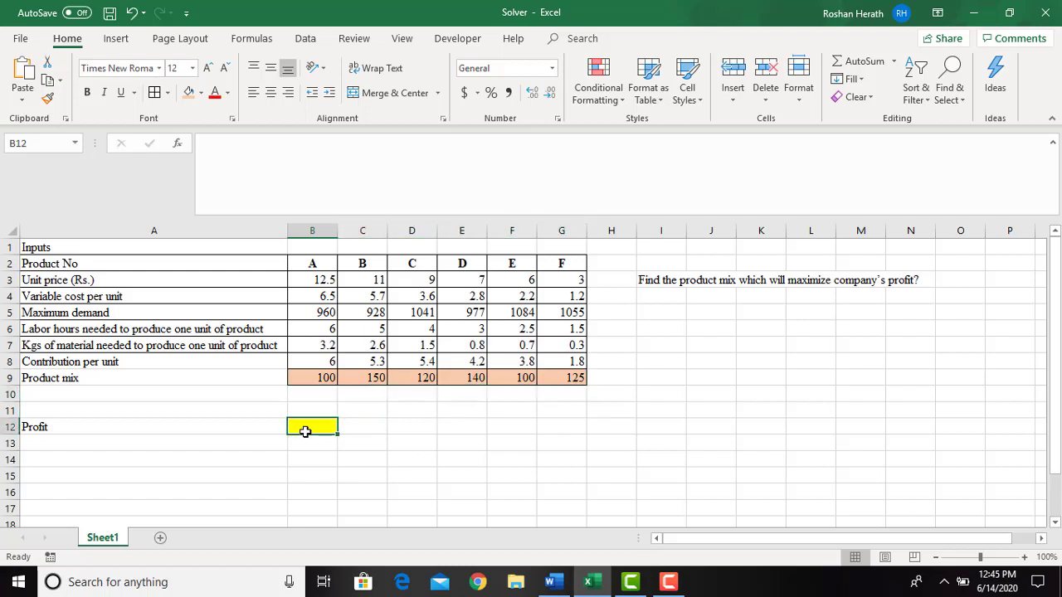
pyautogui.write('=sump')
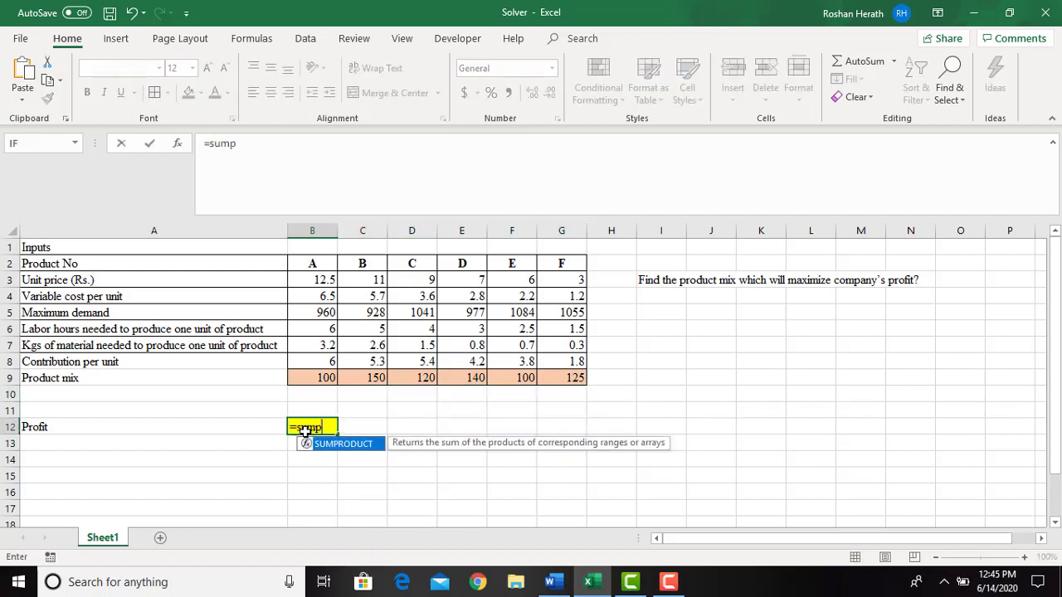
pyautogui.doubleClick(338, 445)
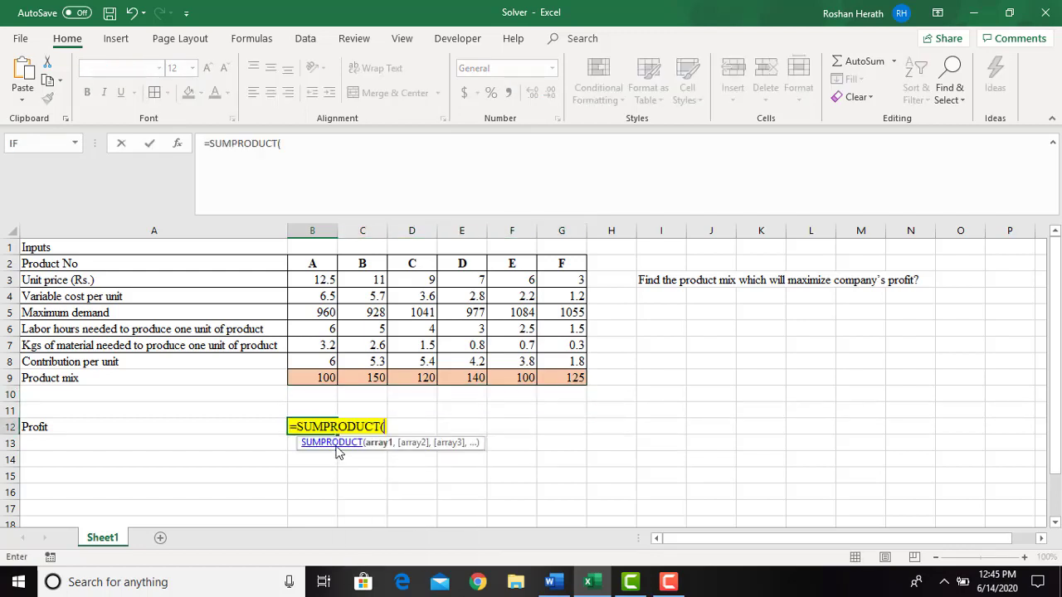
pyautogui.click(176, 142)
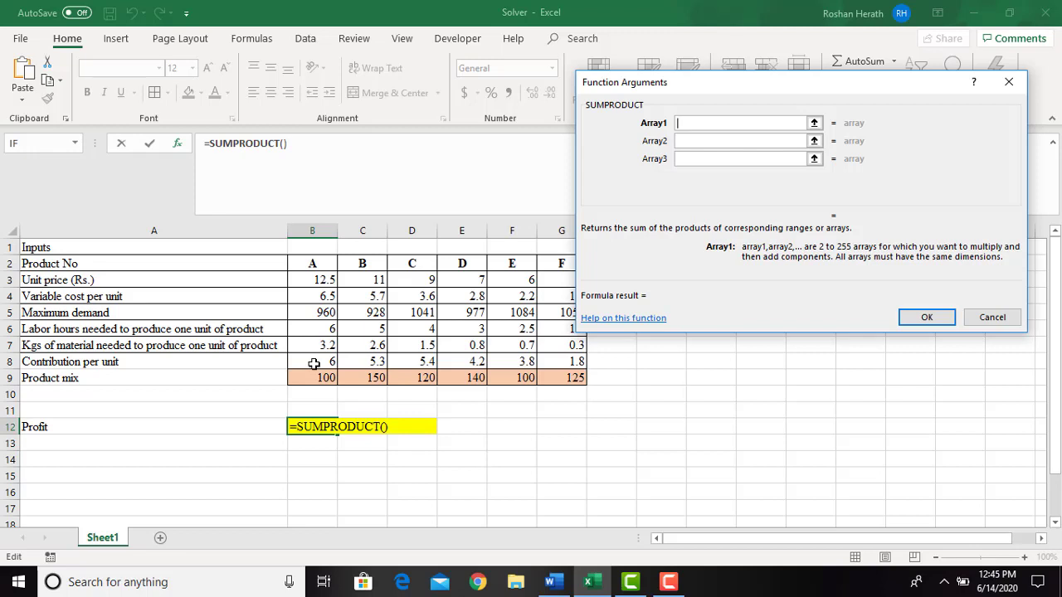
pyautogui.moveTo(313, 363); pyautogui.dragTo(564, 363)
pyautogui.click(695, 141)
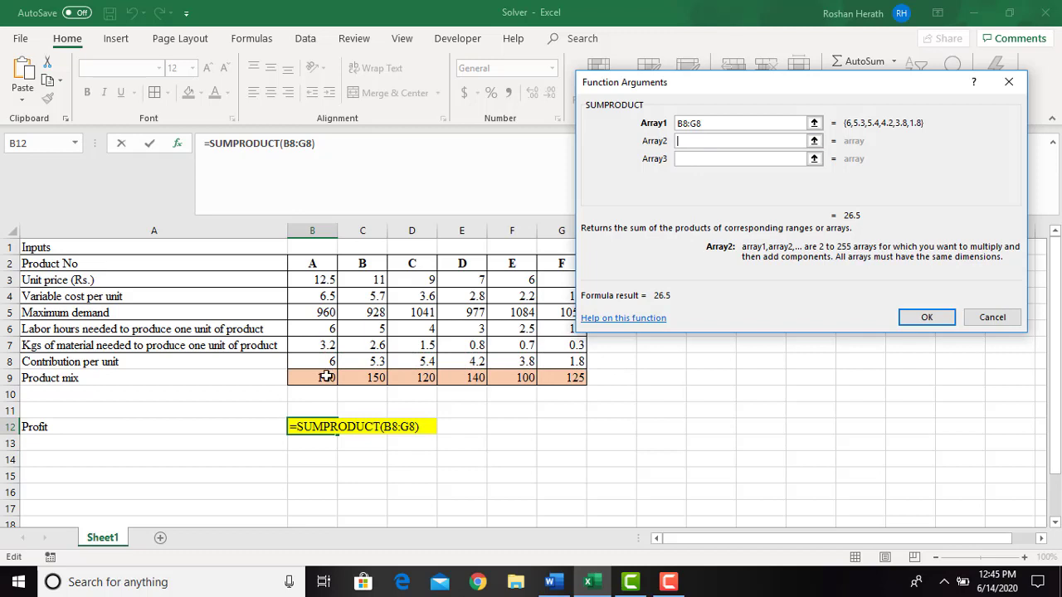
pyautogui.moveTo(323, 377); pyautogui.dragTo(574, 379)
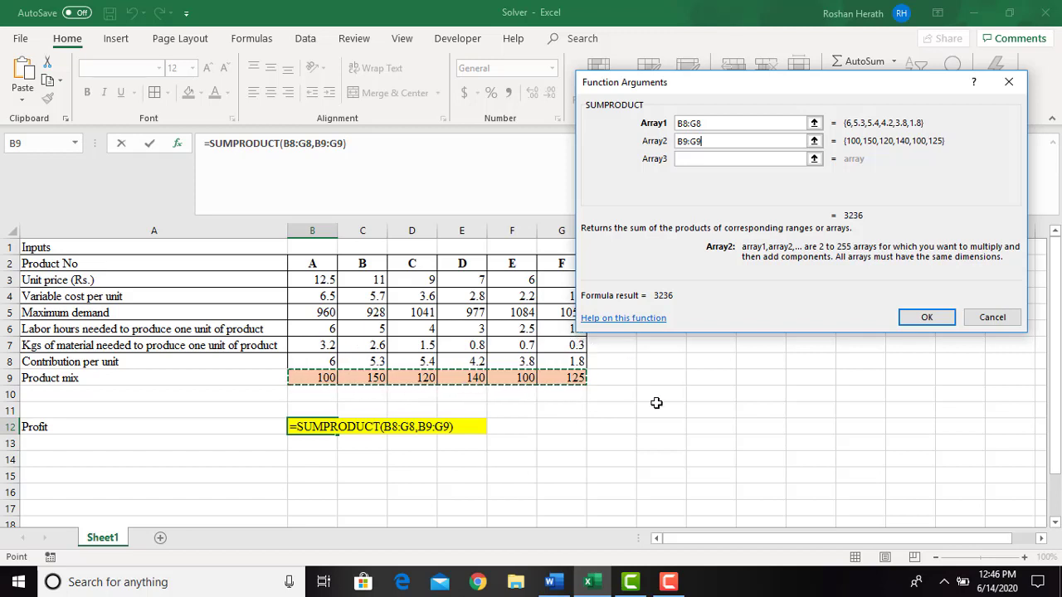
pyautogui.click(919, 318)
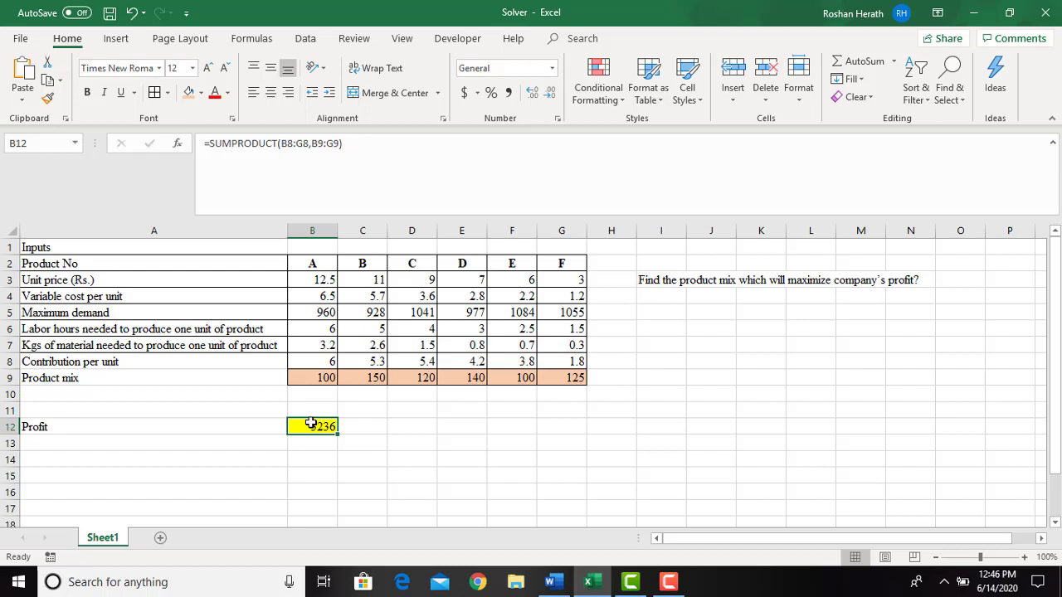
# Add the heading "Constraints" in A15 below the profit row.
pyautogui.click(138, 470)
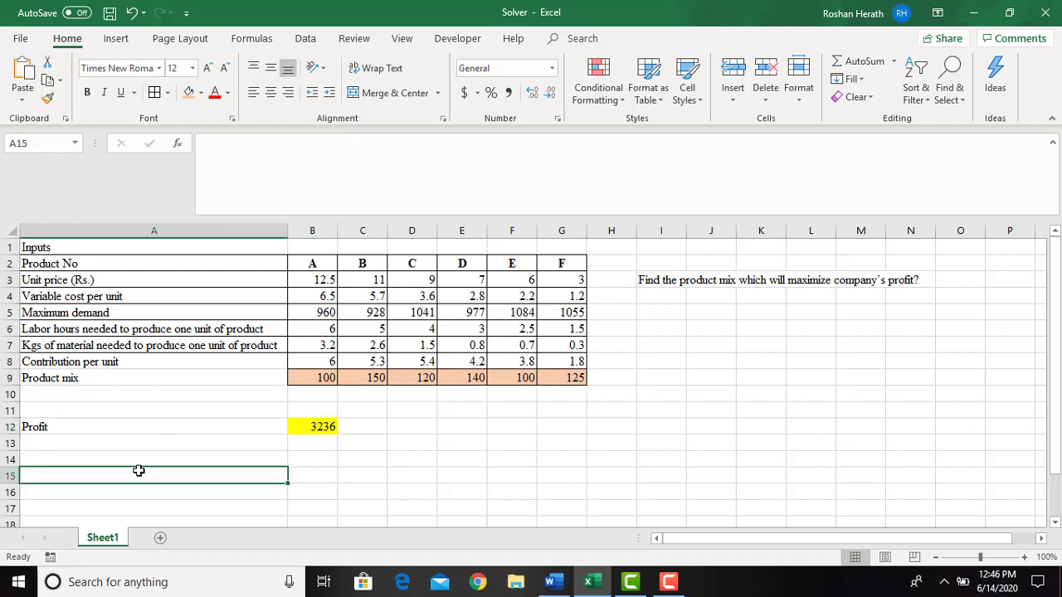
pyautogui.write('Co')
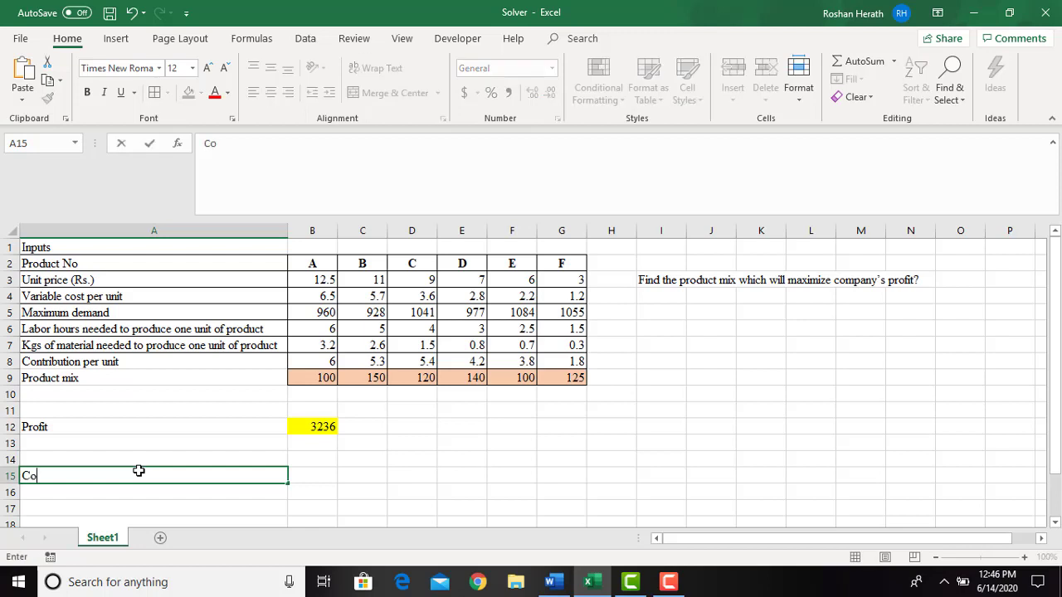
pyautogui.write('nstraints')
pyautogui.press('Return')
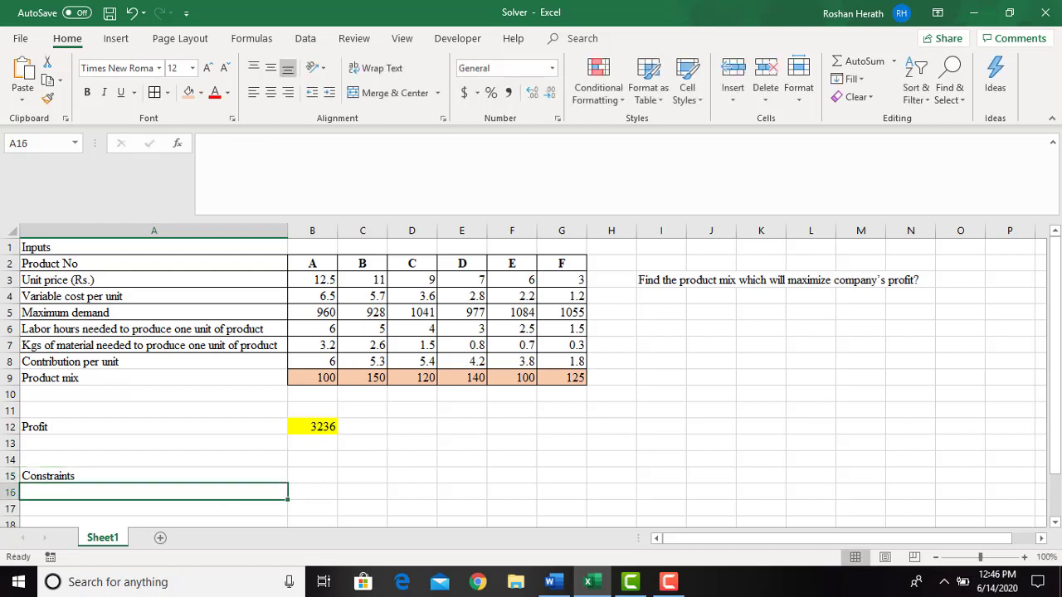
# Copy the sentence on available labor hours and raw materials from the Word document's Other Information into I5 of the Excel sheet.
pyautogui.click(1055, 522)
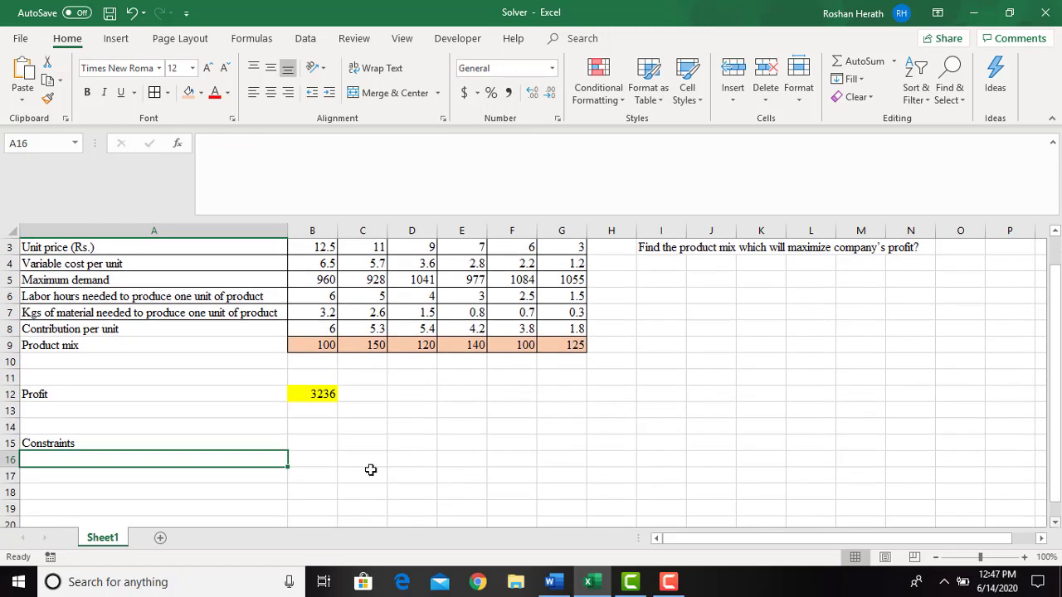
pyautogui.click(554, 581)
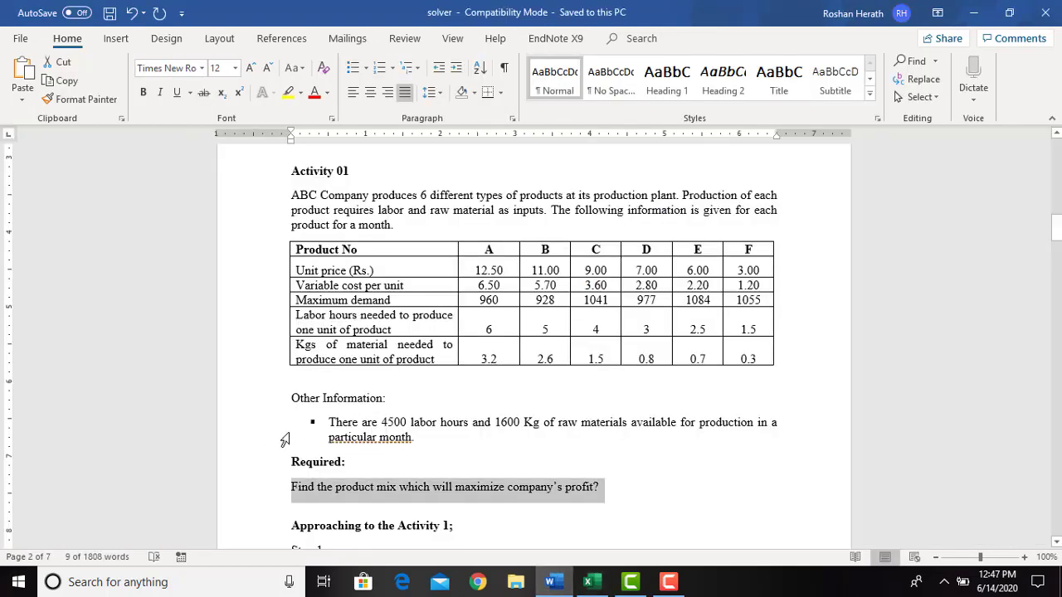
pyautogui.tripleClick(384, 428)
pyautogui.hotkey('ctrl', 'c')
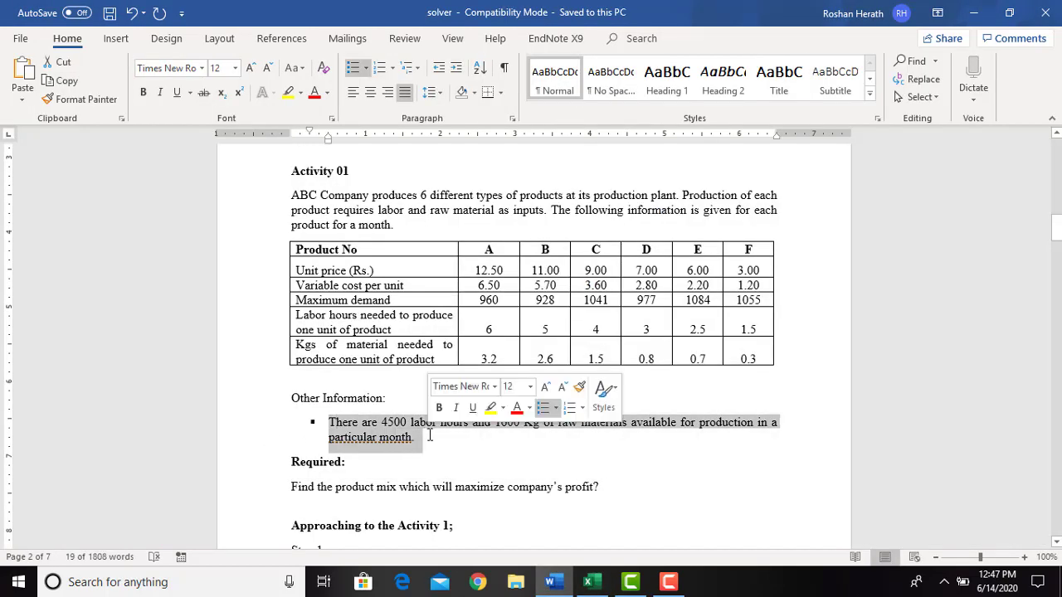
pyautogui.click(599, 592)
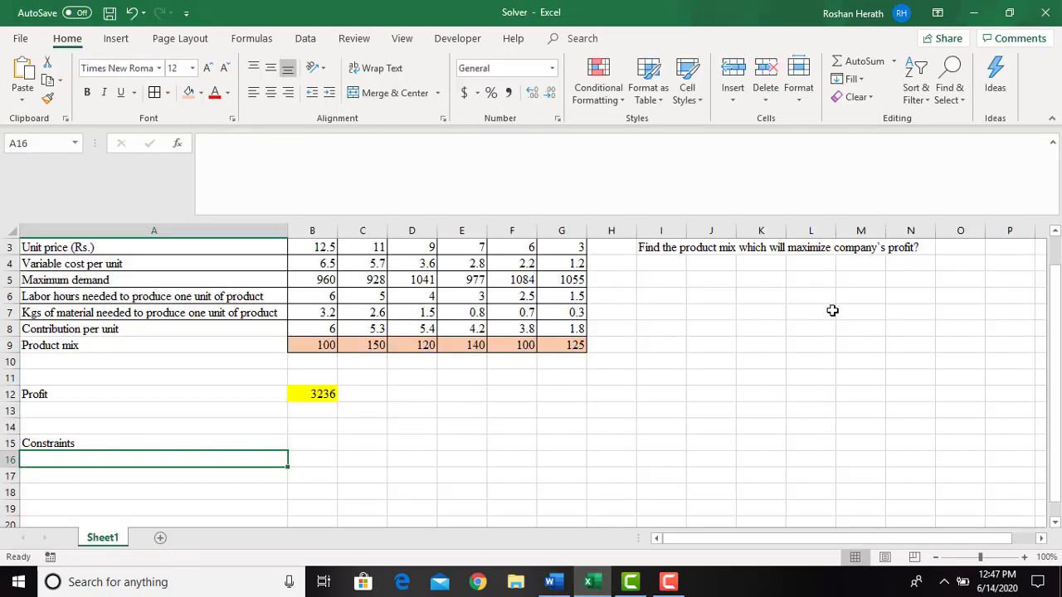
pyautogui.click(666, 284)
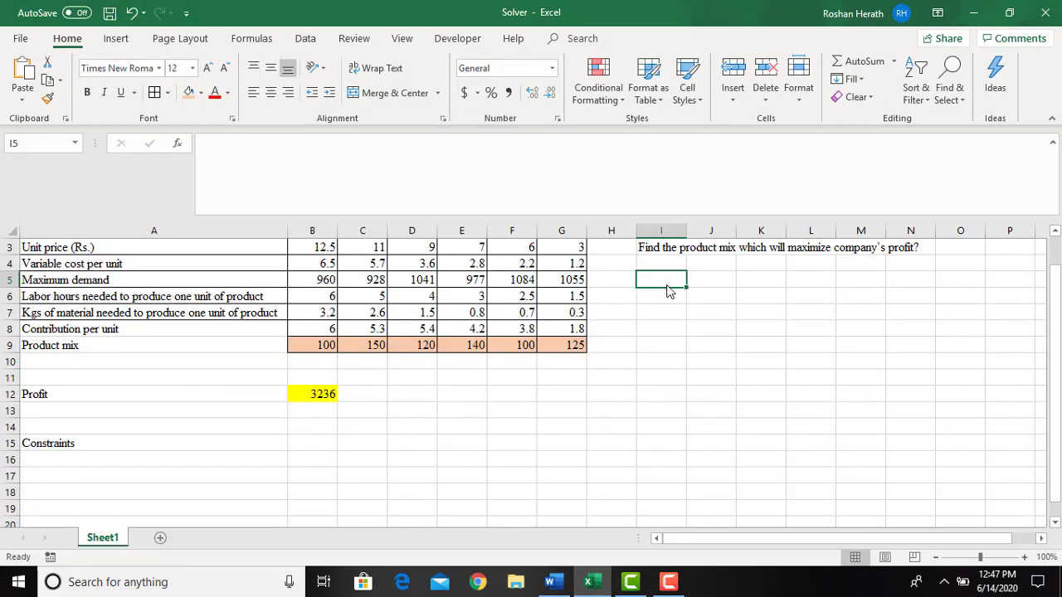
pyautogui.rightClick(670, 283)
pyautogui.click(717, 282)
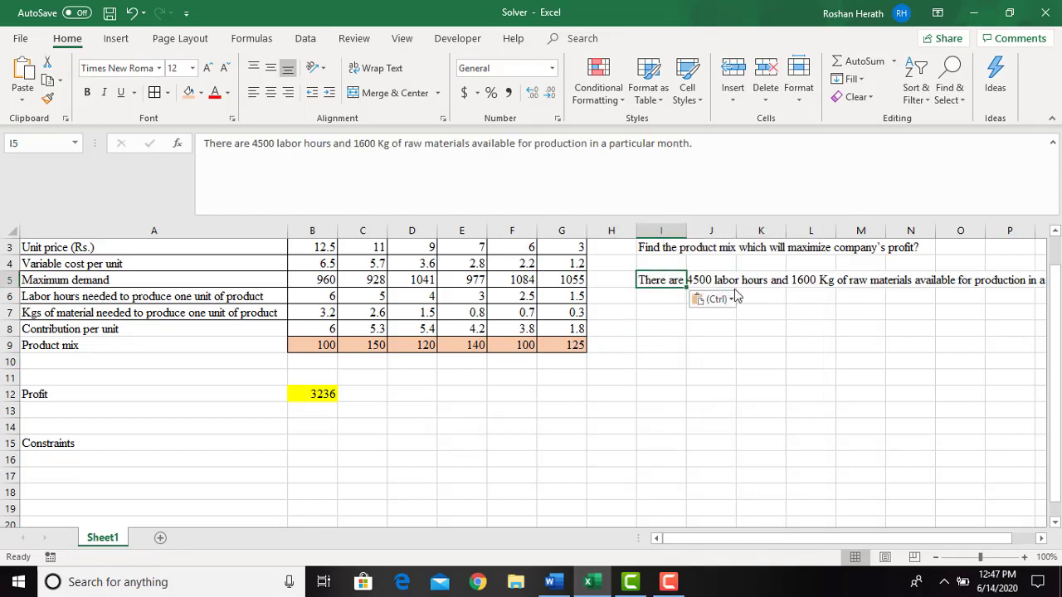
# Label the constraints table with "Labor hours" in A17, "Availability" in B16 and "Usage" in D16.
pyautogui.click(137, 474)
pyautogui.write('L')
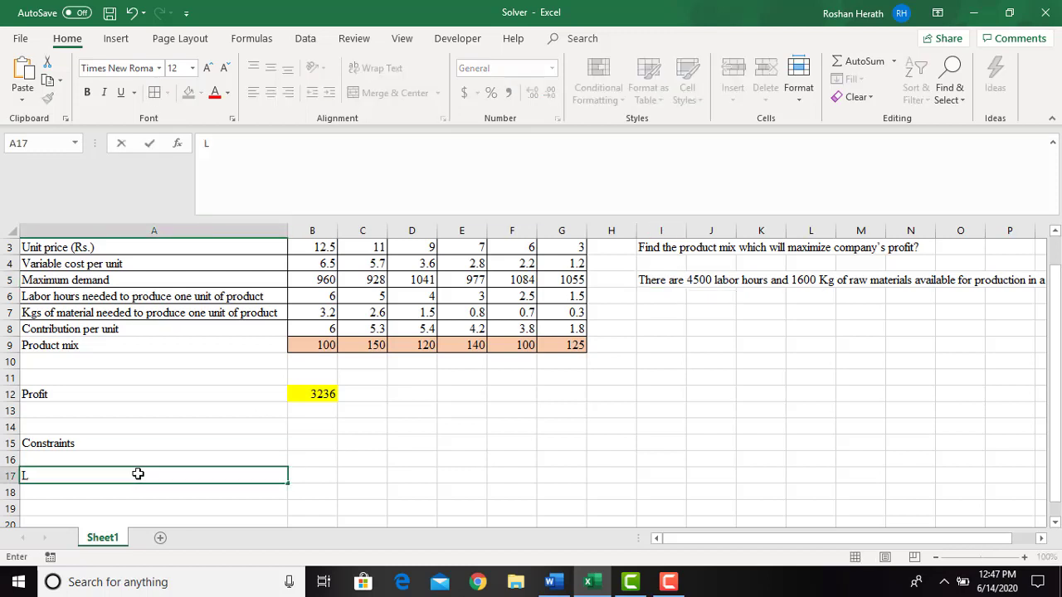
pyautogui.write('abor hours')
pyautogui.click(302, 463)
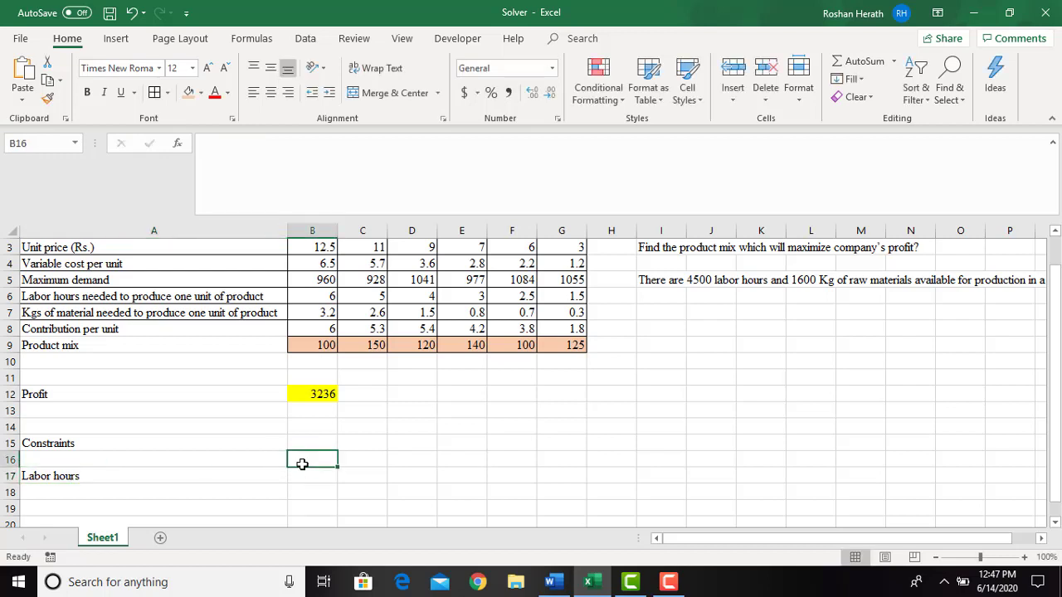
pyautogui.write('Avail')
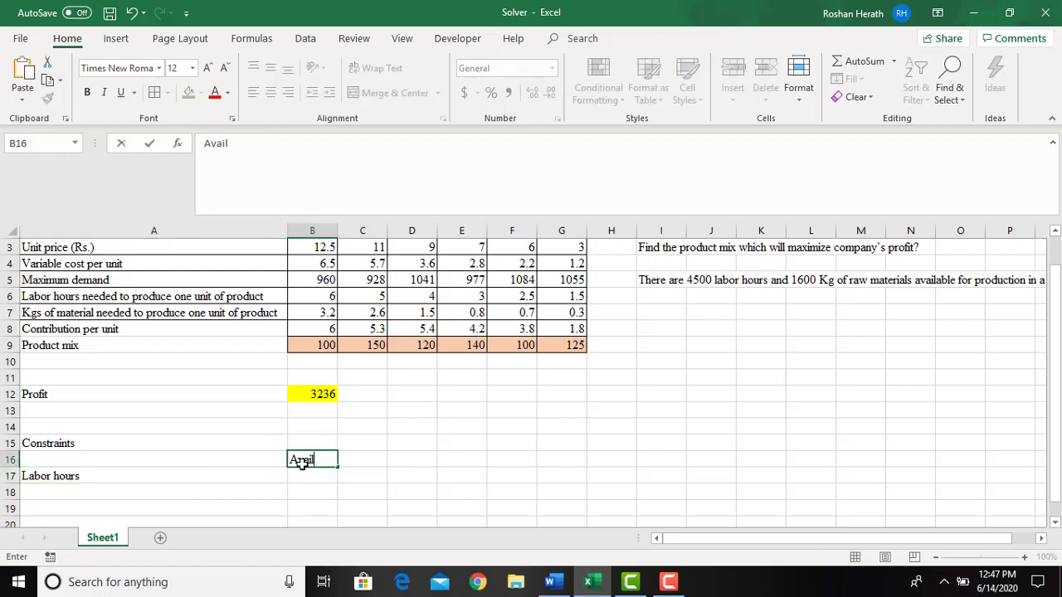
pyautogui.write('ability')
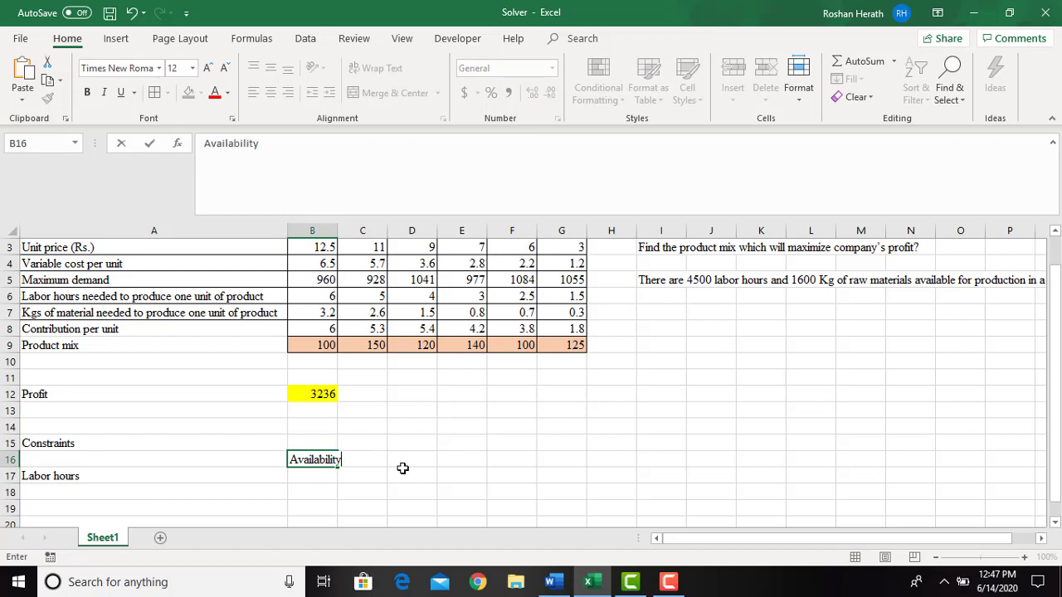
pyautogui.click(402, 468)
pyautogui.click(423, 455)
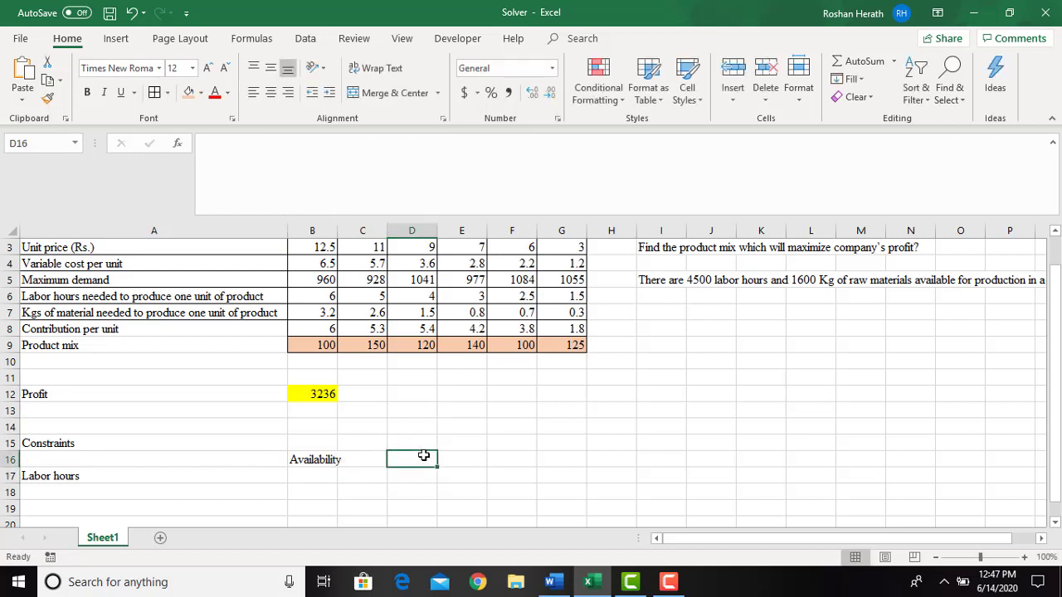
pyautogui.write('Usage')
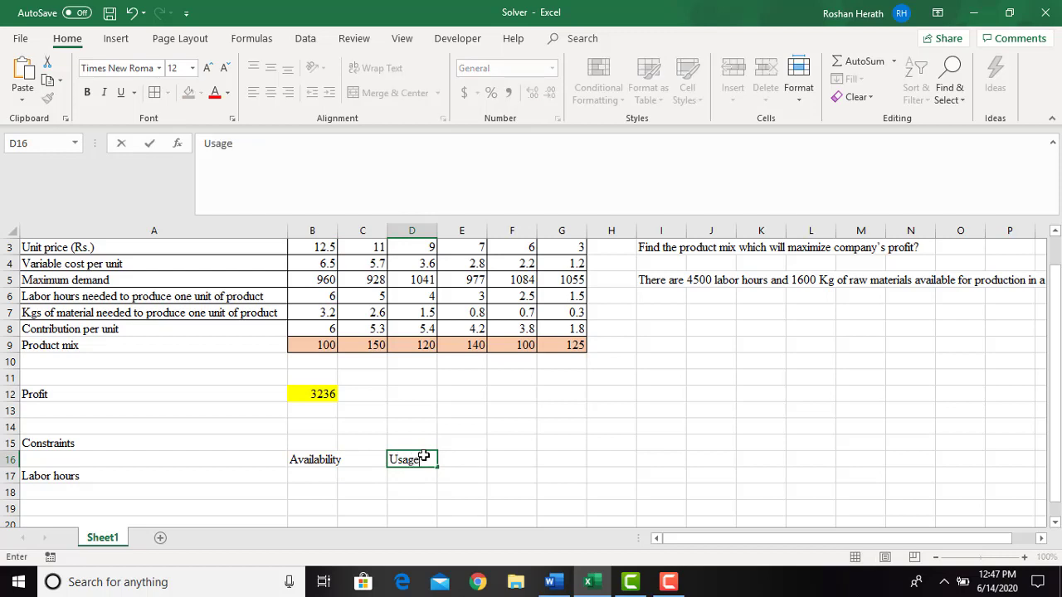
# Widen column B to fit the Availability heading and enter 4500 as the available labor hours in B17.
pyautogui.click(312, 479)
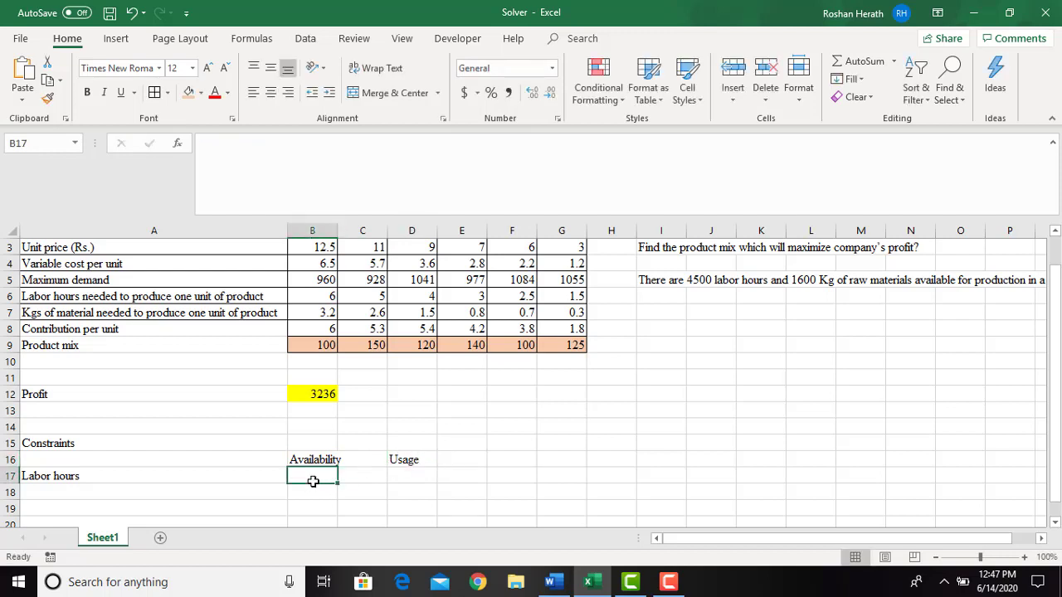
pyautogui.moveTo(338, 231); pyautogui.dragTo(347, 231)
pyautogui.write('4500')
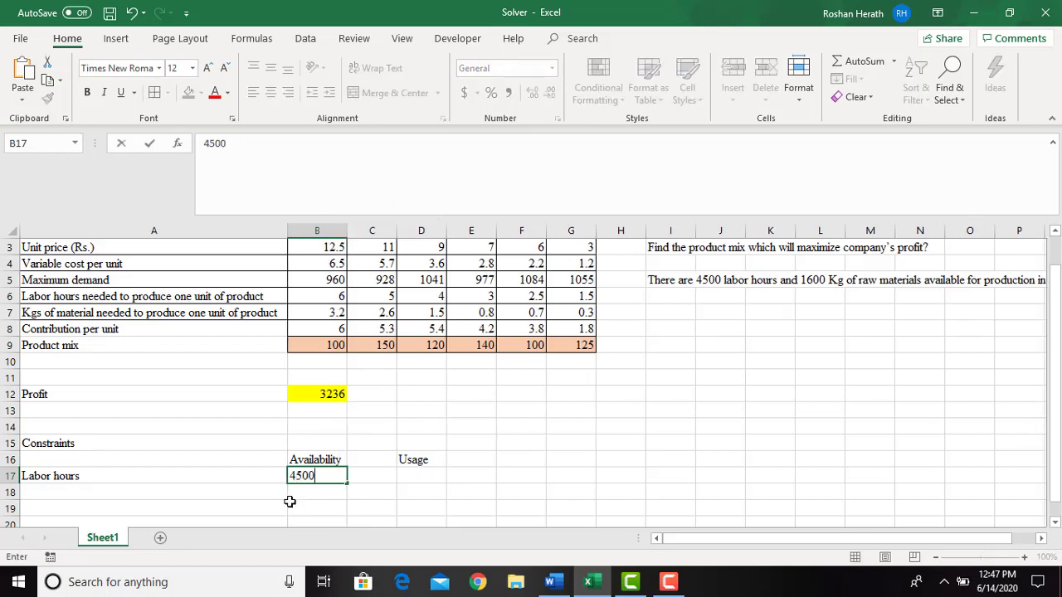
# Enter the constraint sign >= in C17, between labor hours availability and usage.
pyautogui.click(419, 478)
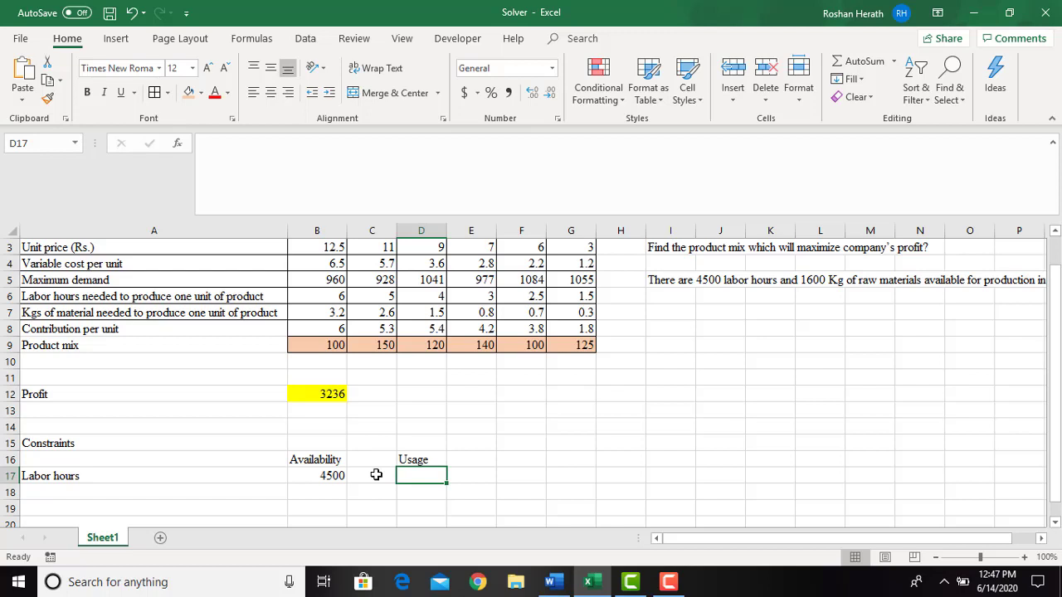
pyautogui.click(375, 474)
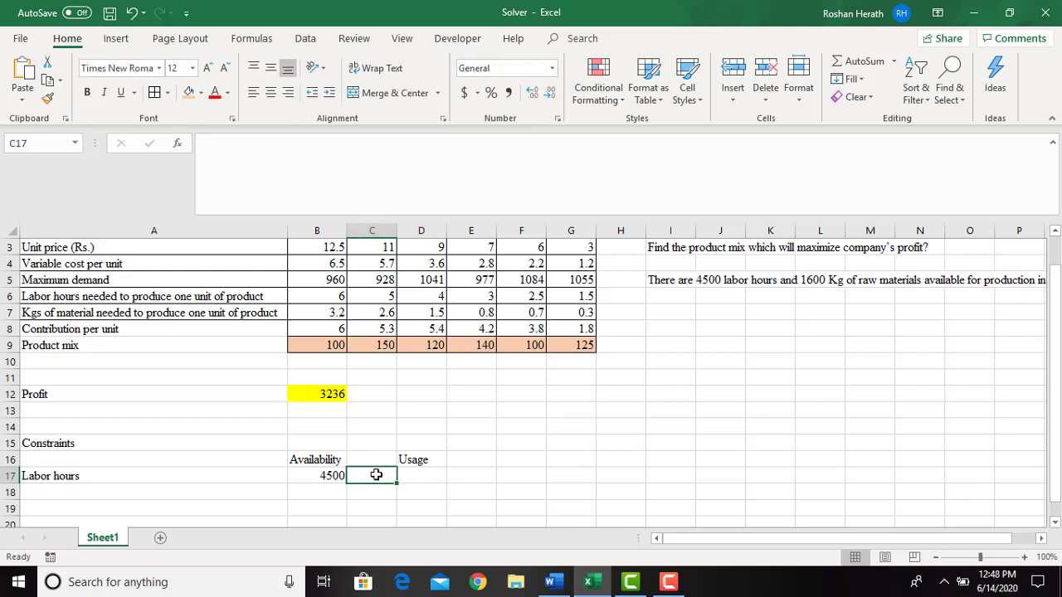
pyautogui.write('>')
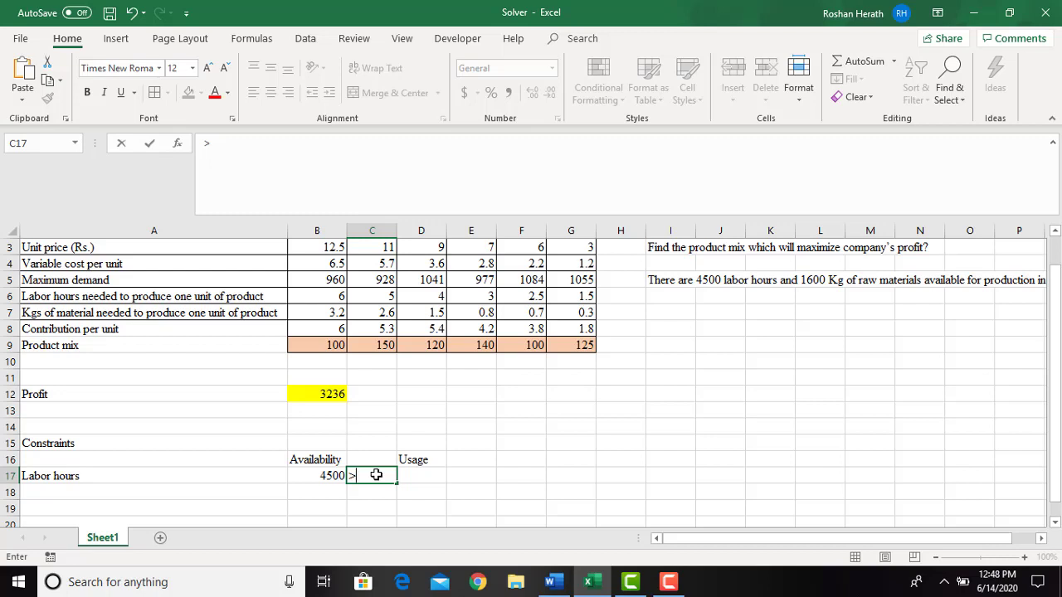
pyautogui.write('=')
# Calculate labor hours usage in D17 with SUMPRODUCT, using labor hours per unit B6:G6 as Array1 and product mix B9:G9 as Array2.
pyautogui.click(421, 470)
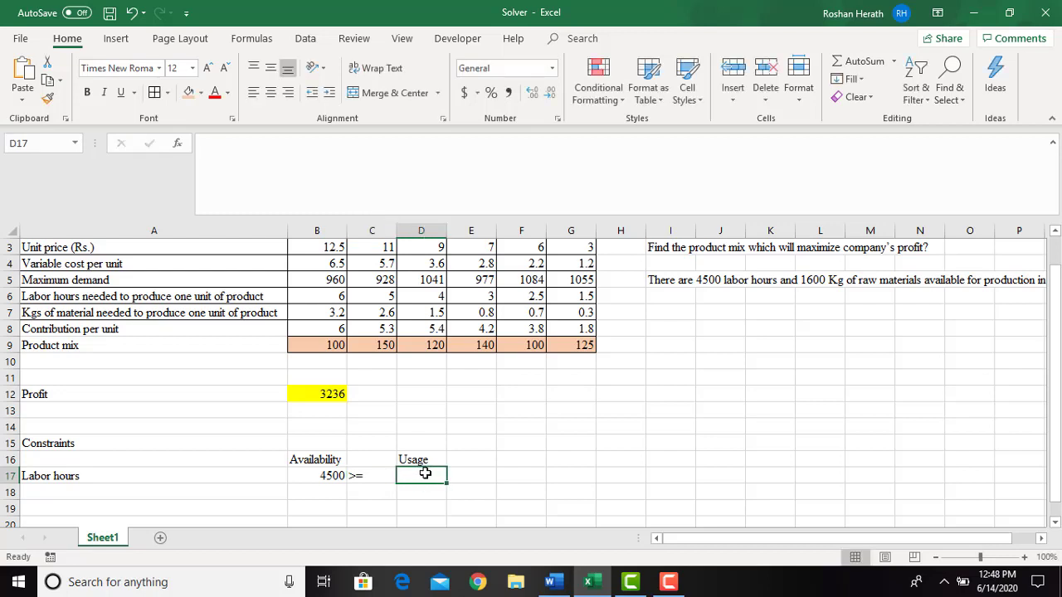
pyautogui.moveTo(1055, 378); pyautogui.dragTo(1055, 368)
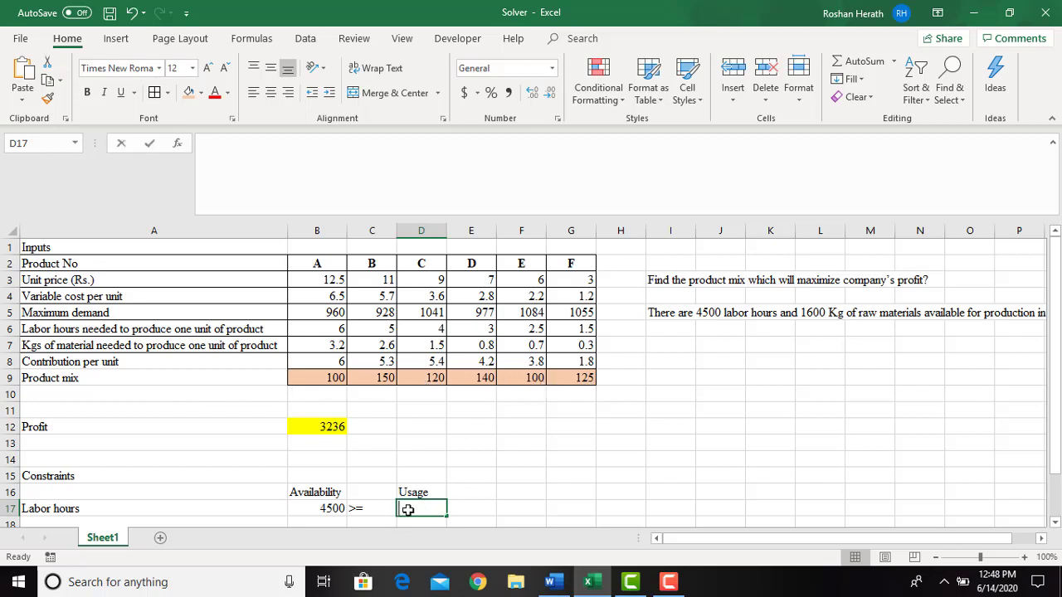
pyautogui.write('=su')
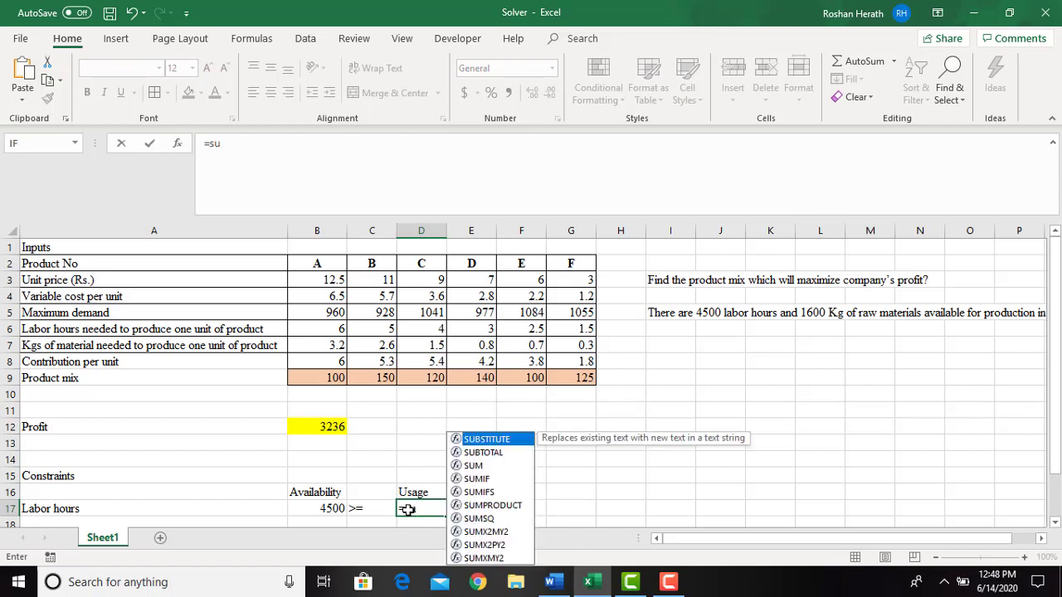
pyautogui.write('m')
pyautogui.doubleClick(500, 471)
pyautogui.click(178, 144)
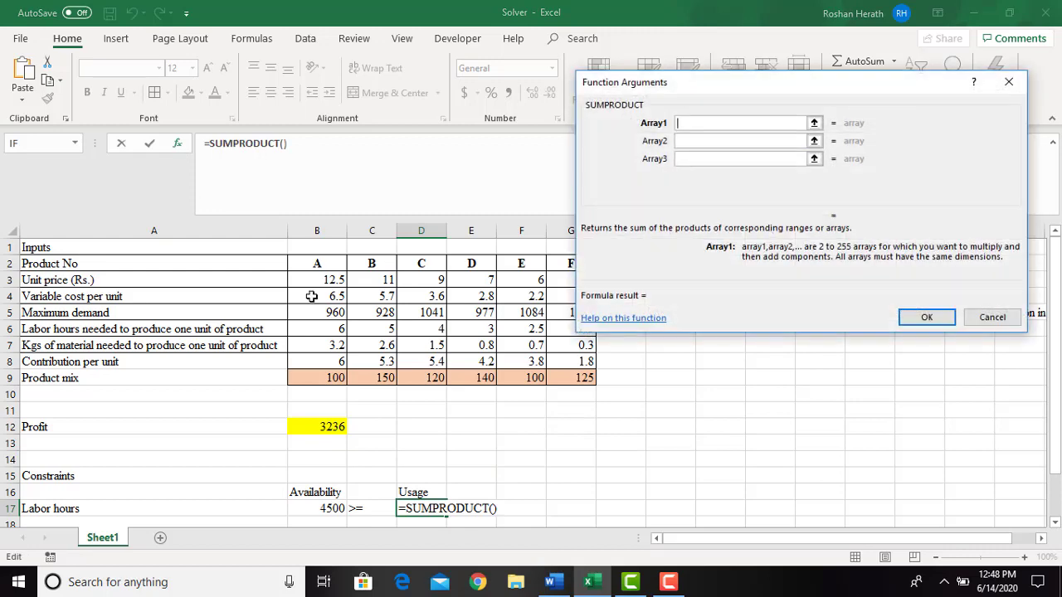
pyautogui.moveTo(320, 330); pyautogui.dragTo(576, 329)
pyautogui.click(711, 140)
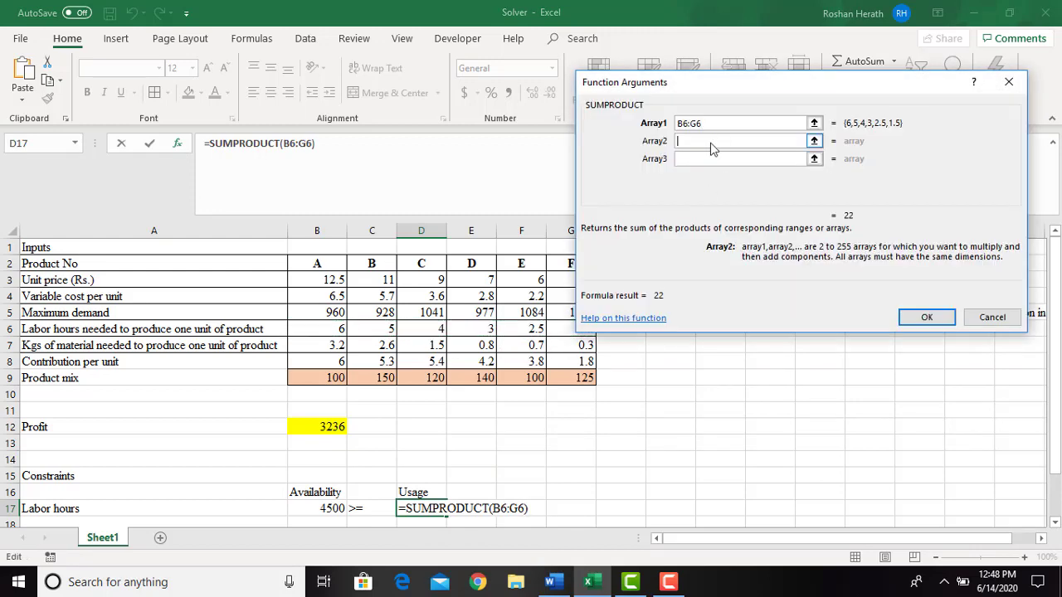
pyautogui.moveTo(306, 378); pyautogui.dragTo(583, 378)
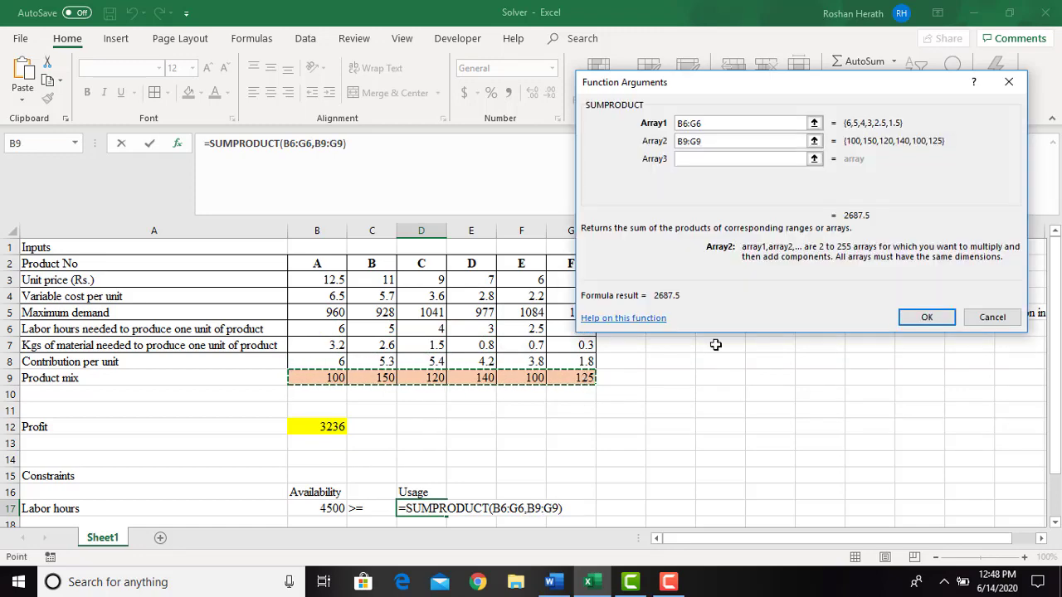
pyautogui.click(922, 321)
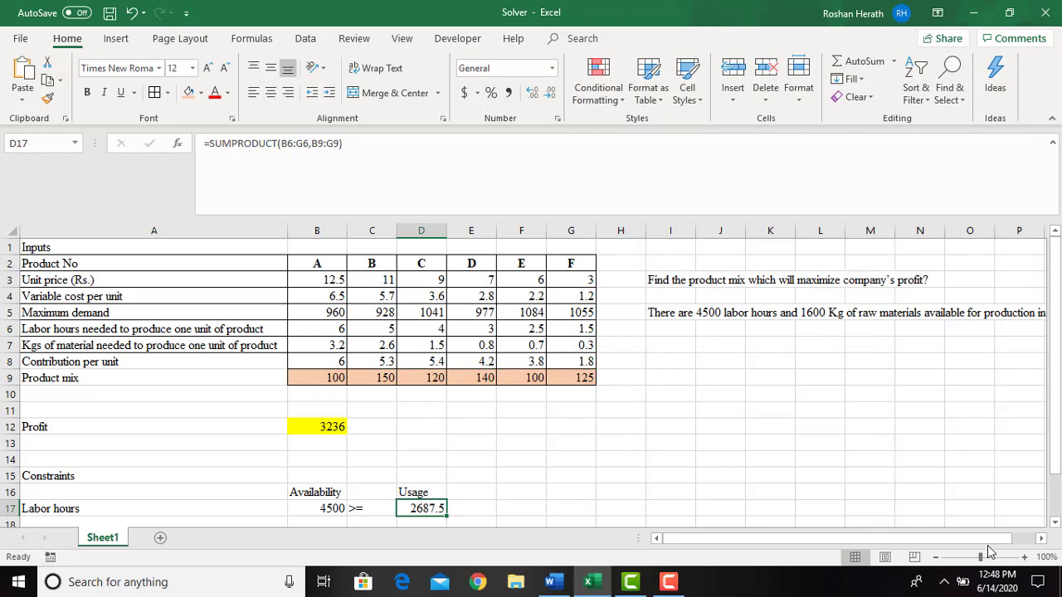
# Add a constraint row below labor hours, labeled "Materials" in A18 with 1600 as the available quantity in B18.
pyautogui.click(1056, 525)
pyautogui.click(1056, 525)
pyautogui.click(1055, 525)
pyautogui.click(1055, 525)
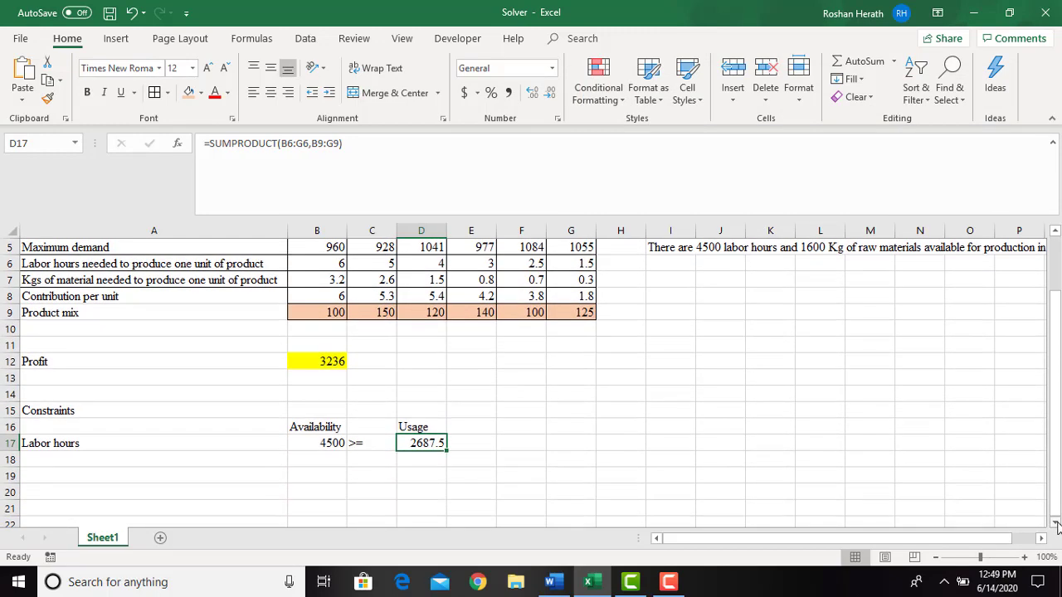
pyautogui.click(486, 490)
pyautogui.click(424, 446)
pyautogui.click(330, 438)
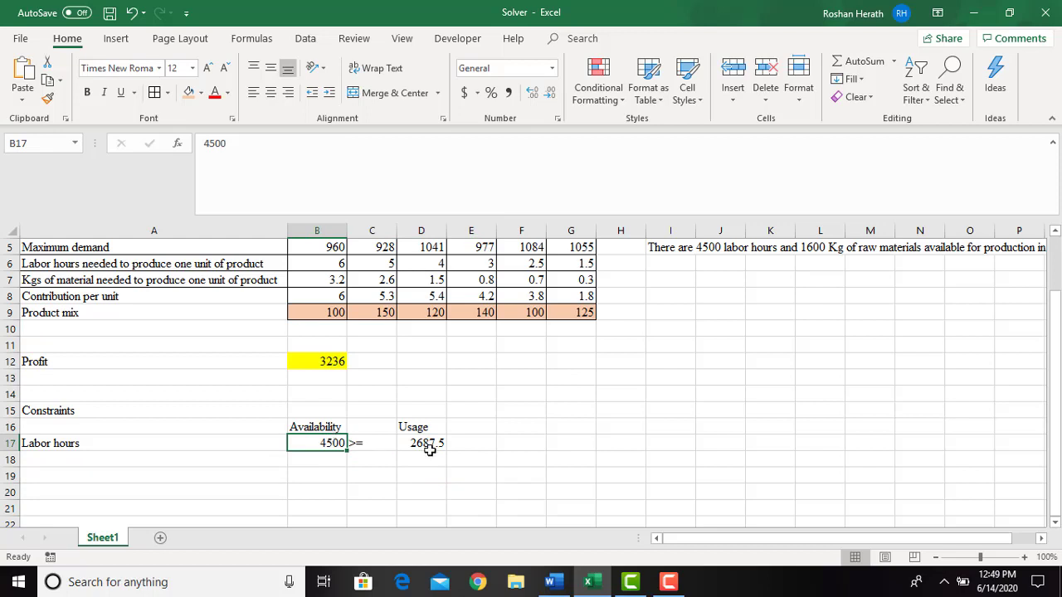
pyautogui.click(87, 455)
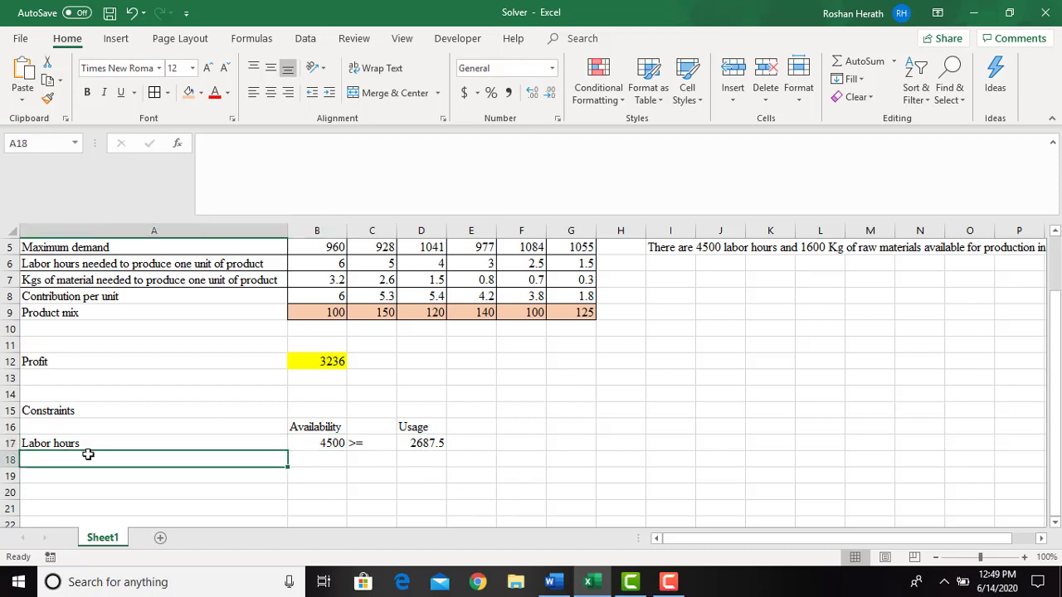
pyautogui.write('Materials')
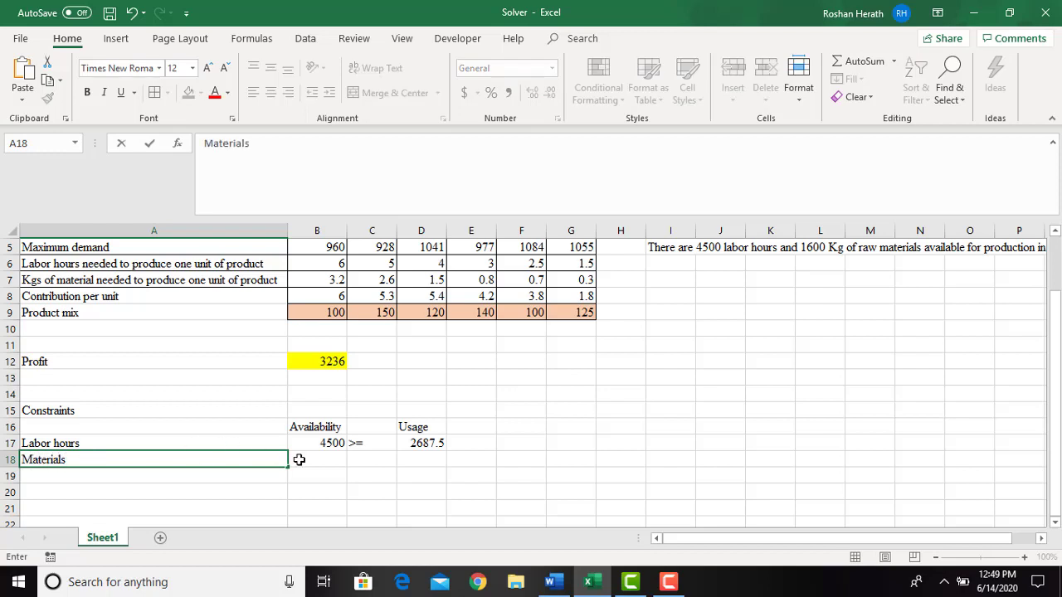
pyautogui.click(299, 459)
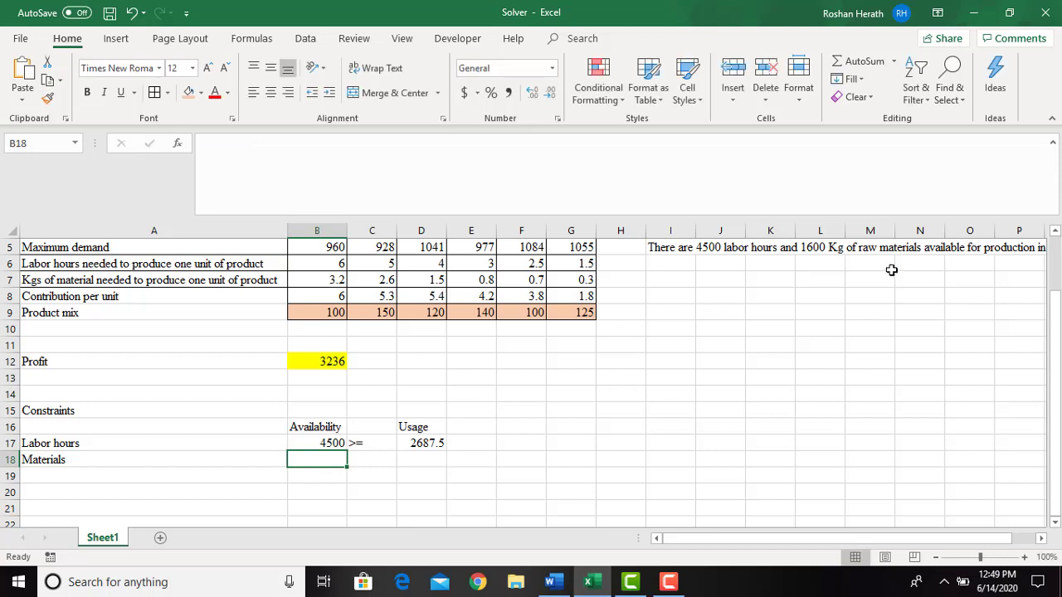
pyautogui.write('1600')
# Enter the constraint sign >= in C18, between materials availability and usage.
pyautogui.click(364, 470)
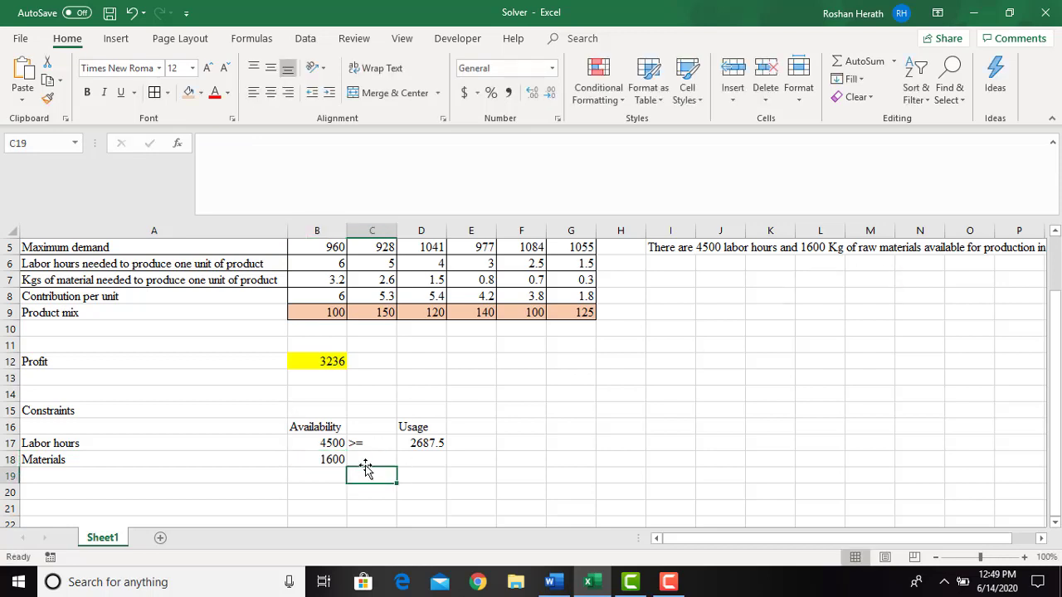
pyautogui.click(366, 459)
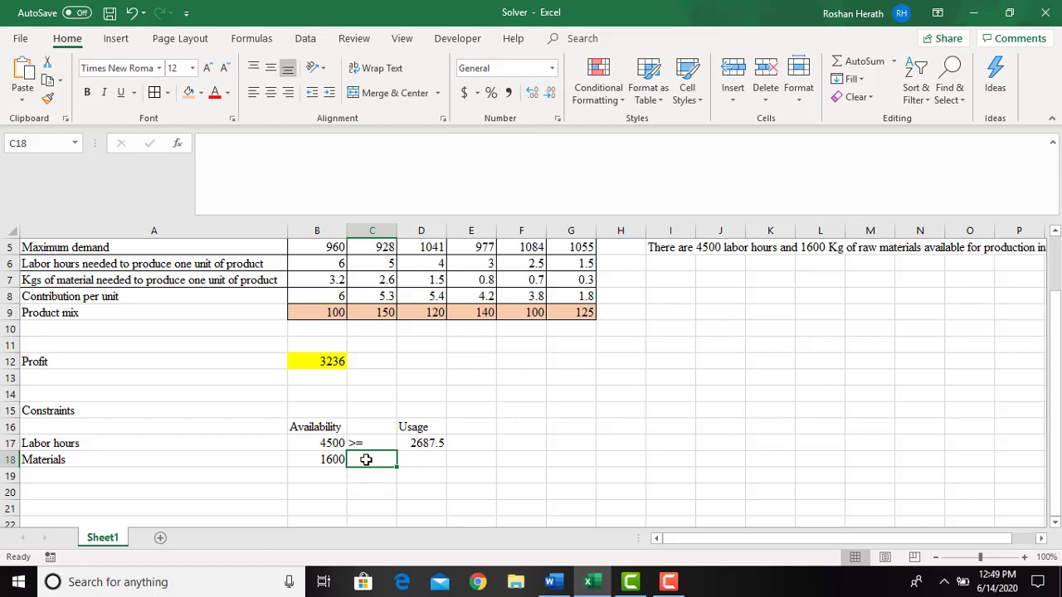
pyautogui.write('>=')
# Calculate materials usage in D18 with SUMPRODUCT, using kgs of material per unit B7:G7 as Array1 and product mix B9:G9 as Array2.
pyautogui.click(426, 460)
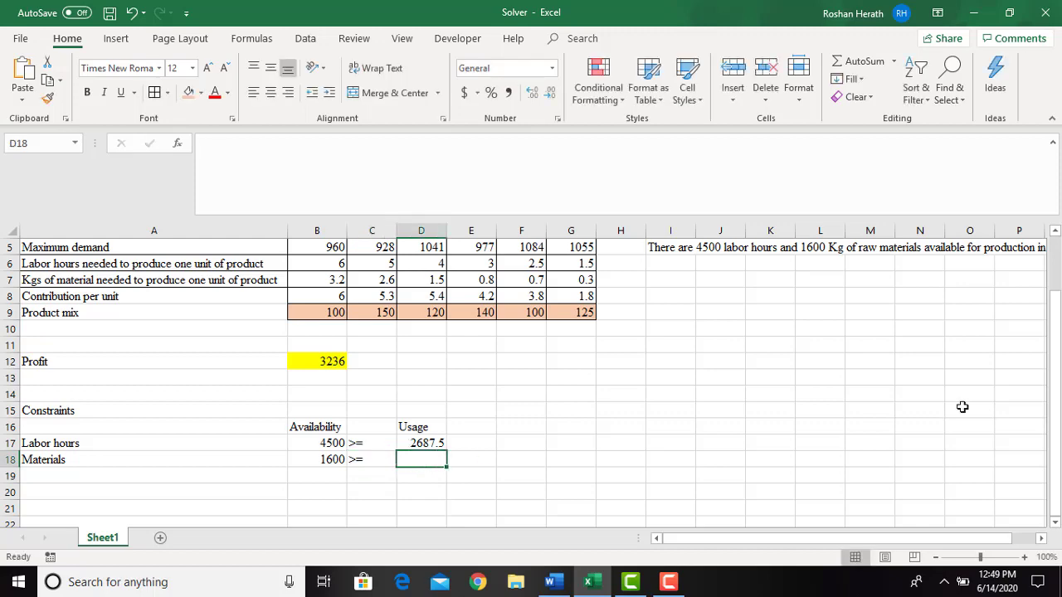
pyautogui.moveTo(1052, 324); pyautogui.dragTo(1052, 310)
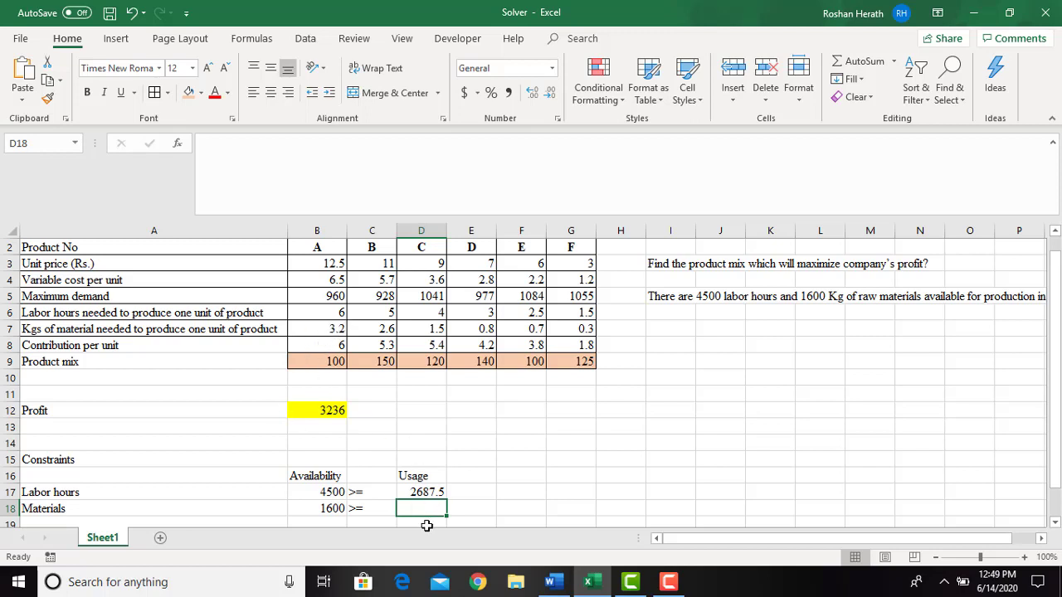
pyautogui.write('=')
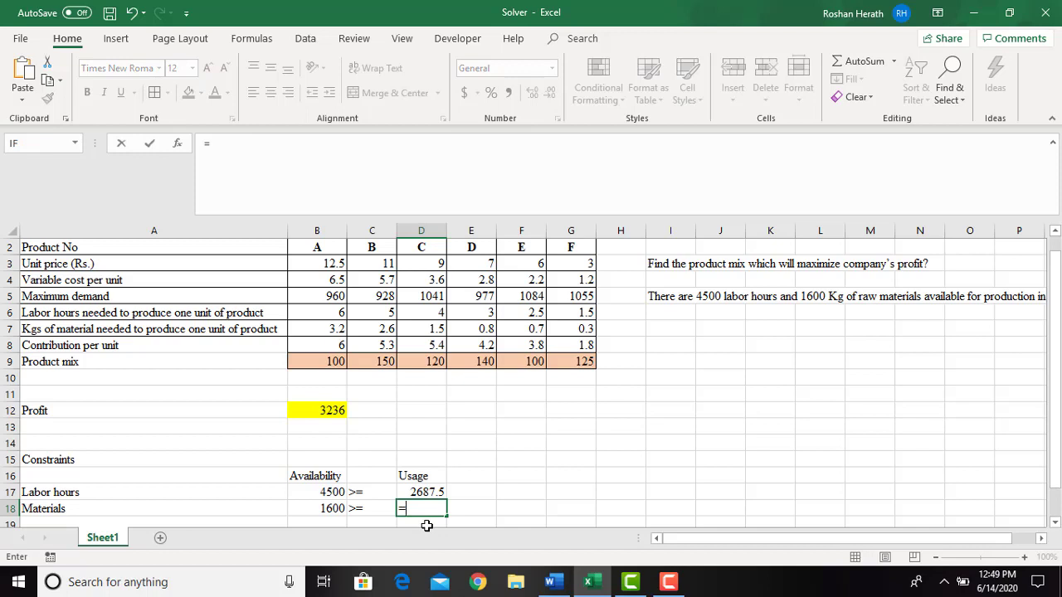
pyautogui.write('sum')
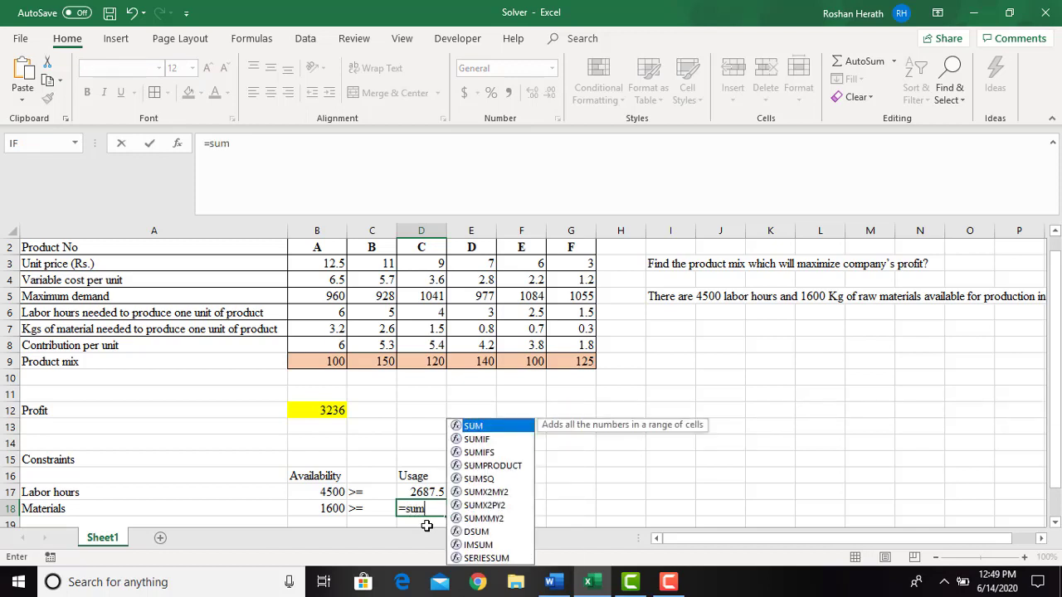
pyautogui.doubleClick(495, 466)
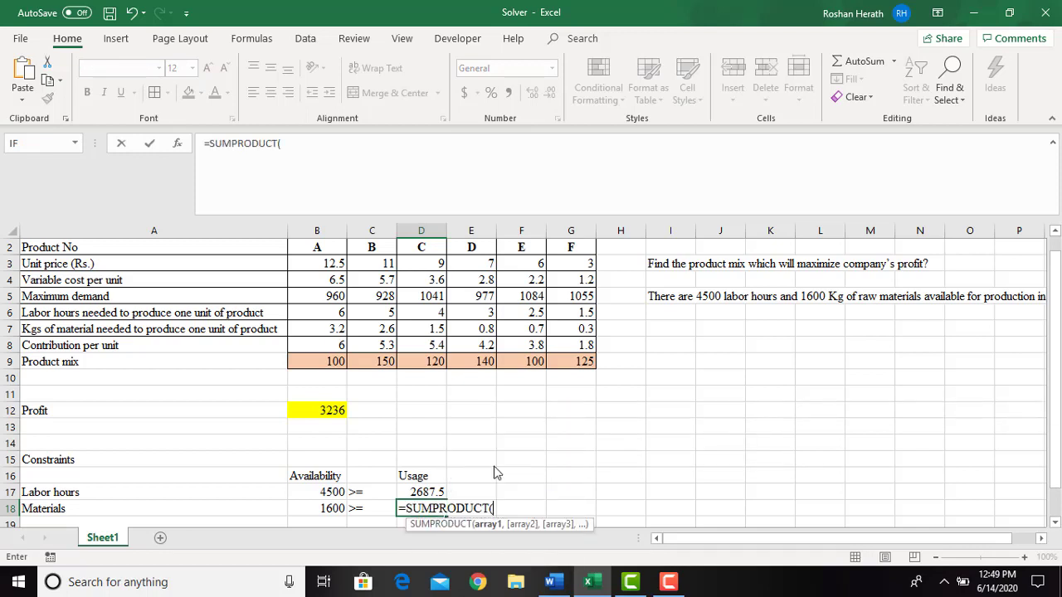
pyautogui.click(184, 149)
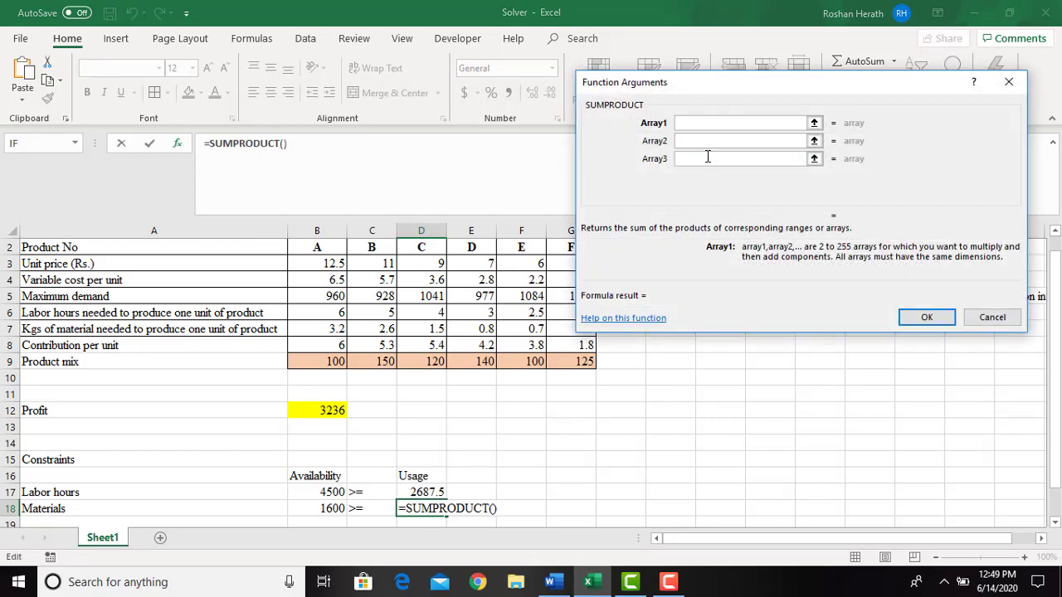
pyautogui.moveTo(763, 91); pyautogui.dragTo(739, 24)
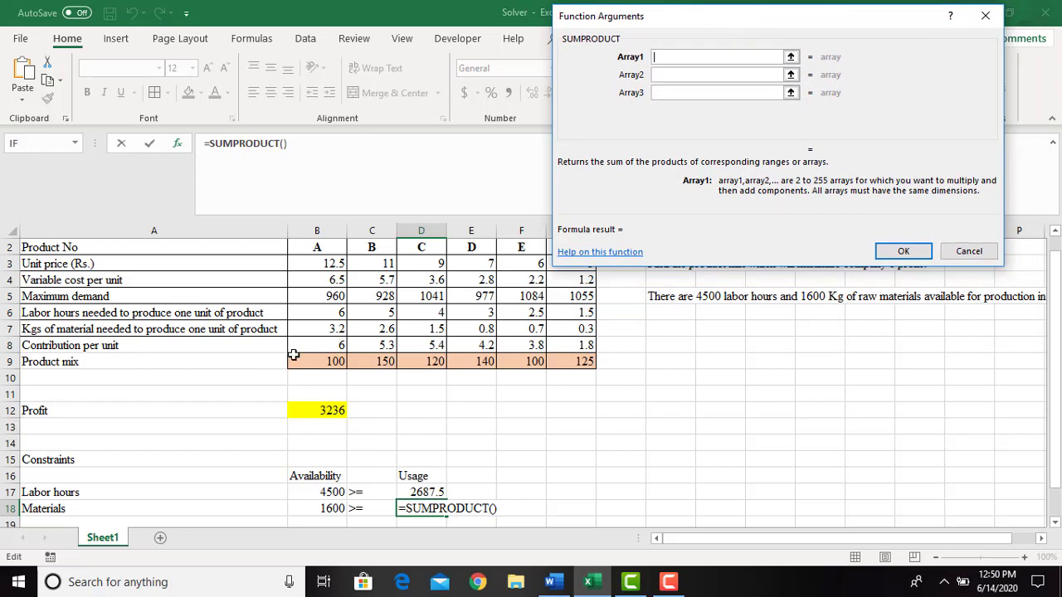
pyautogui.click(309, 331)
pyautogui.moveTo(310, 331); pyautogui.dragTo(585, 329)
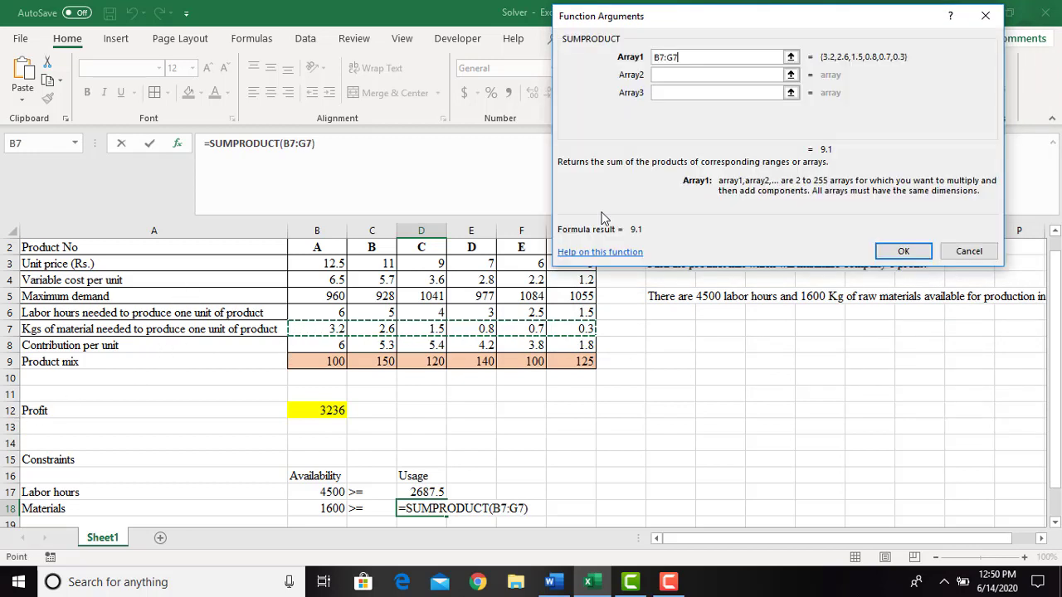
pyautogui.click(663, 75)
pyautogui.moveTo(328, 366); pyautogui.dragTo(567, 367)
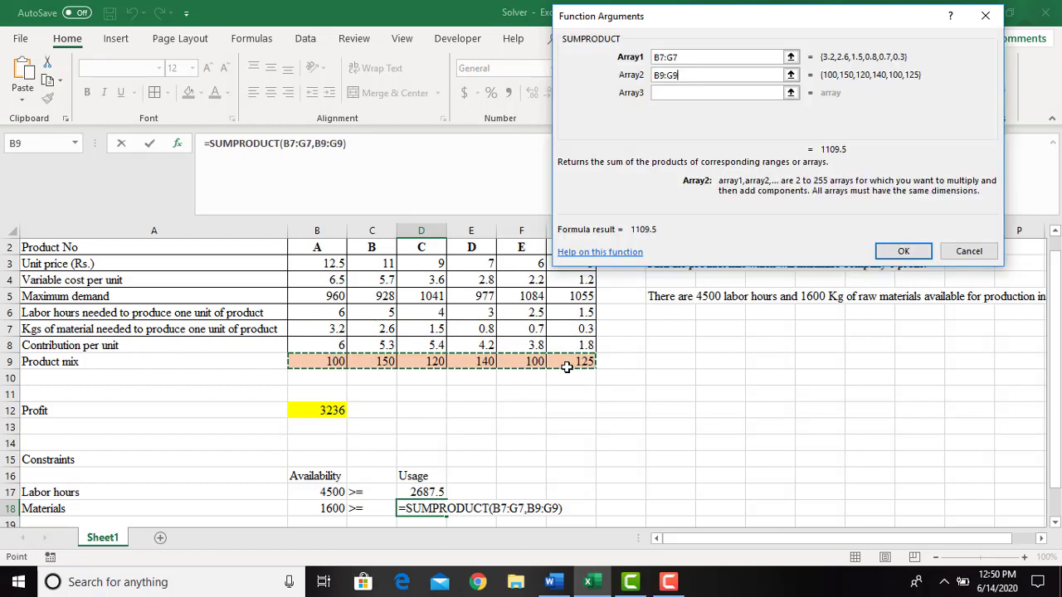
pyautogui.click(901, 251)
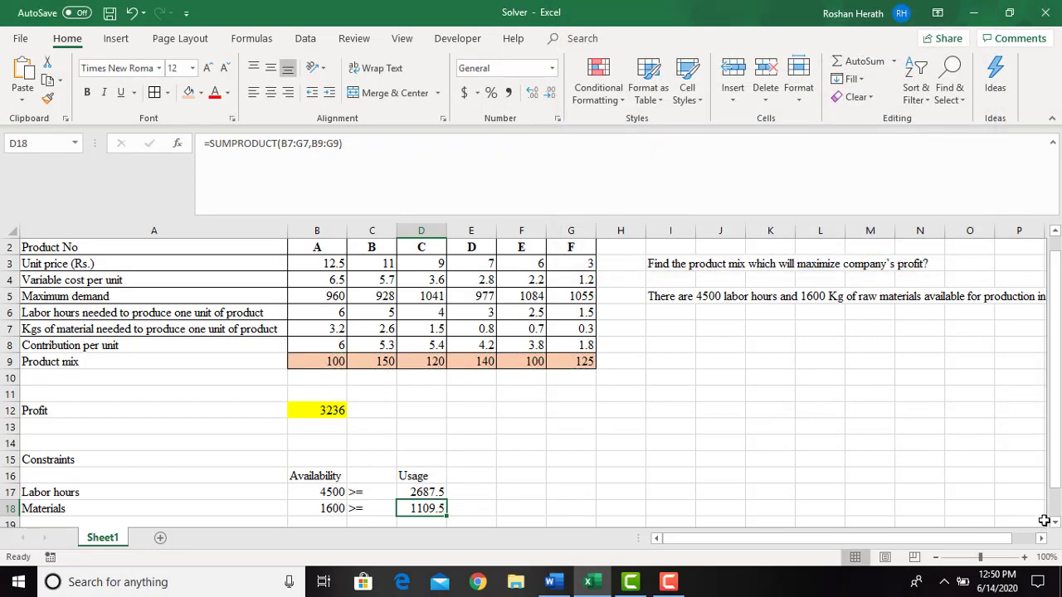
# Review the resource availability note in I5 and compare maximum demand B5:G5 with product mix B9:G9 for a further constraint.
pyautogui.scroll(-1, 1054, 528)
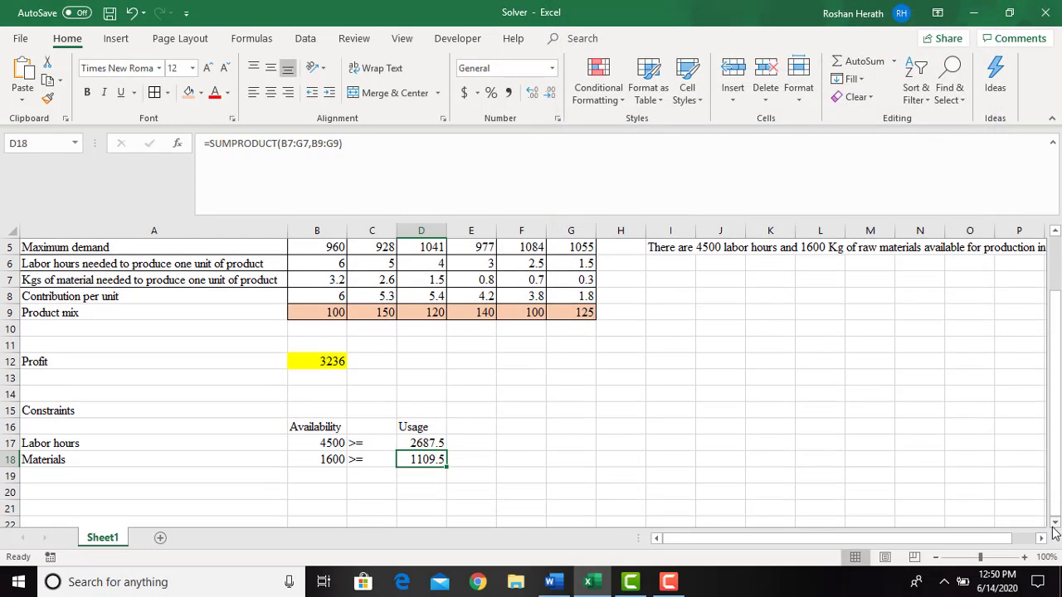
pyautogui.moveTo(1058, 309); pyautogui.dragTo(1058, 282)
pyautogui.click(668, 284)
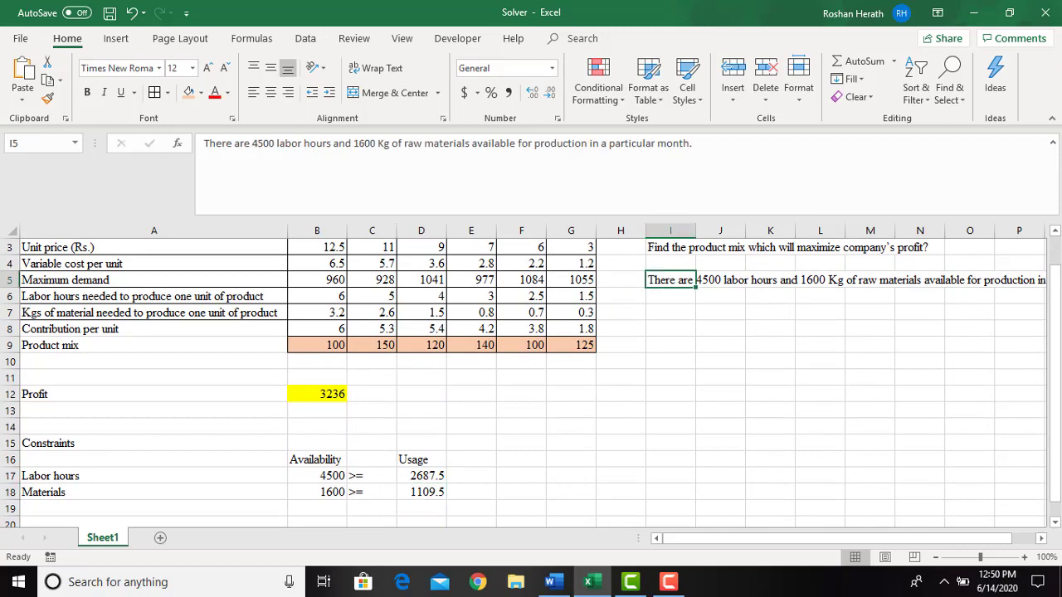
pyautogui.moveTo(1057, 492)
pyautogui.mouseDown()
pyautogui.moveTo(1058, 514)
pyautogui.moveTo(1022, 267)
pyautogui.moveTo(1046, 531)
pyautogui.mouseUp()
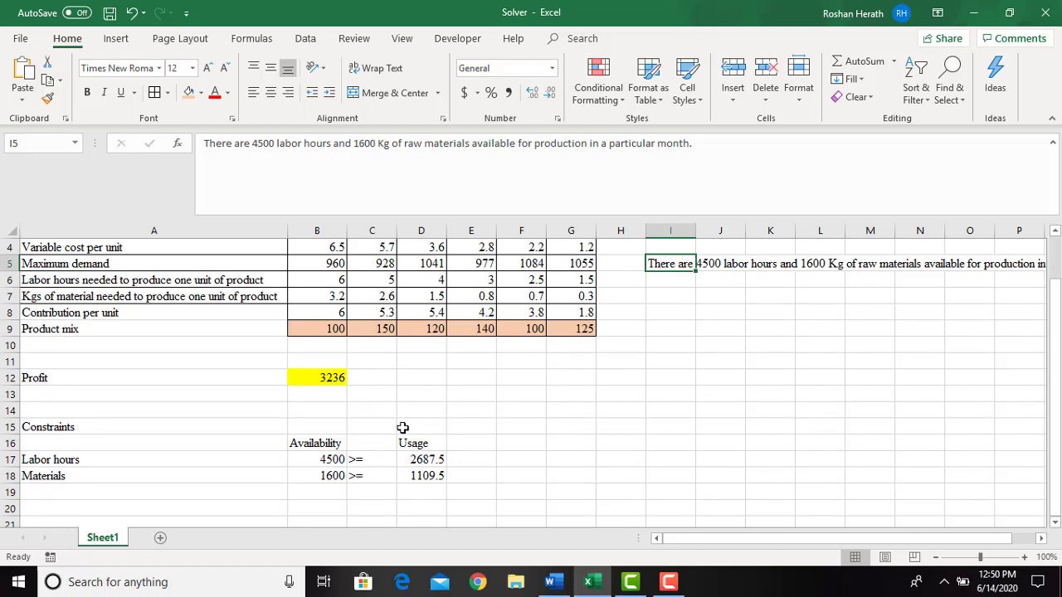
pyautogui.click(106, 491)
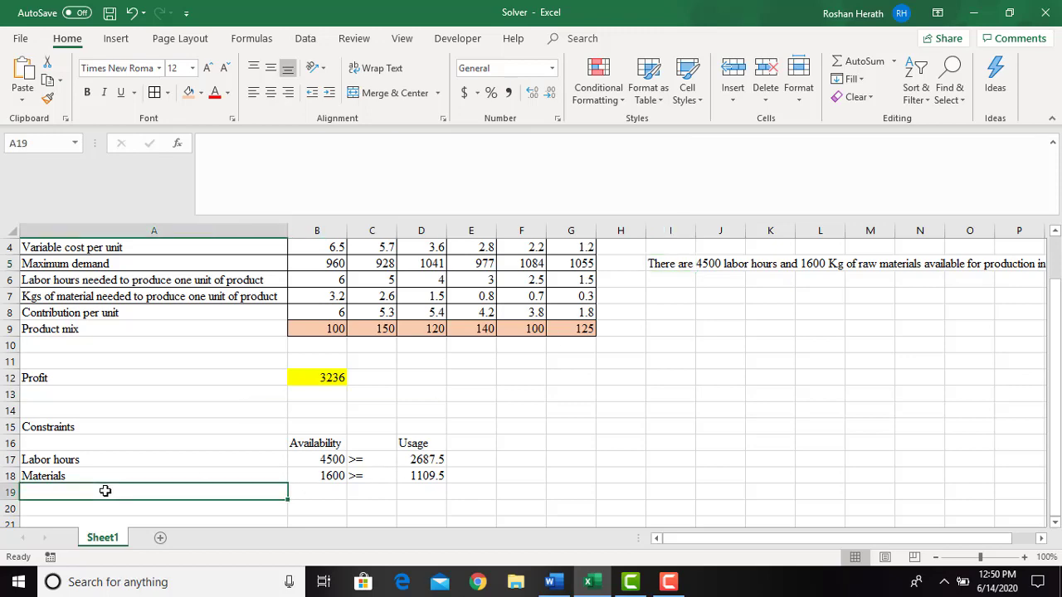
pyautogui.moveTo(1055, 352)
pyautogui.mouseDown()
pyautogui.moveTo(1057, 282)
pyautogui.moveTo(1058, 365)
pyautogui.mouseUp()
pyautogui.click(315, 329)
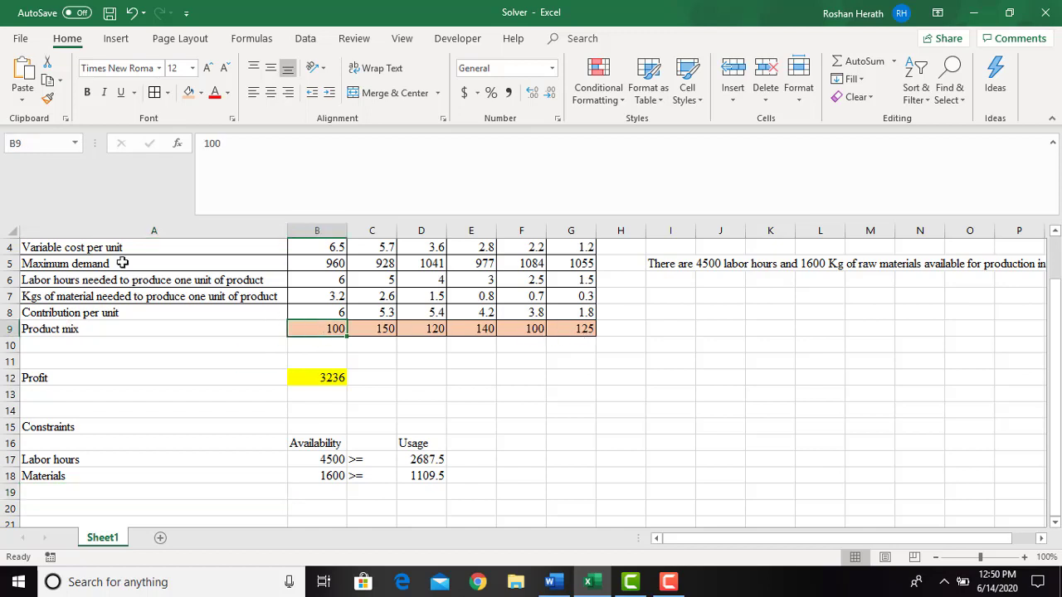
pyautogui.moveTo(332, 265); pyautogui.dragTo(573, 270)
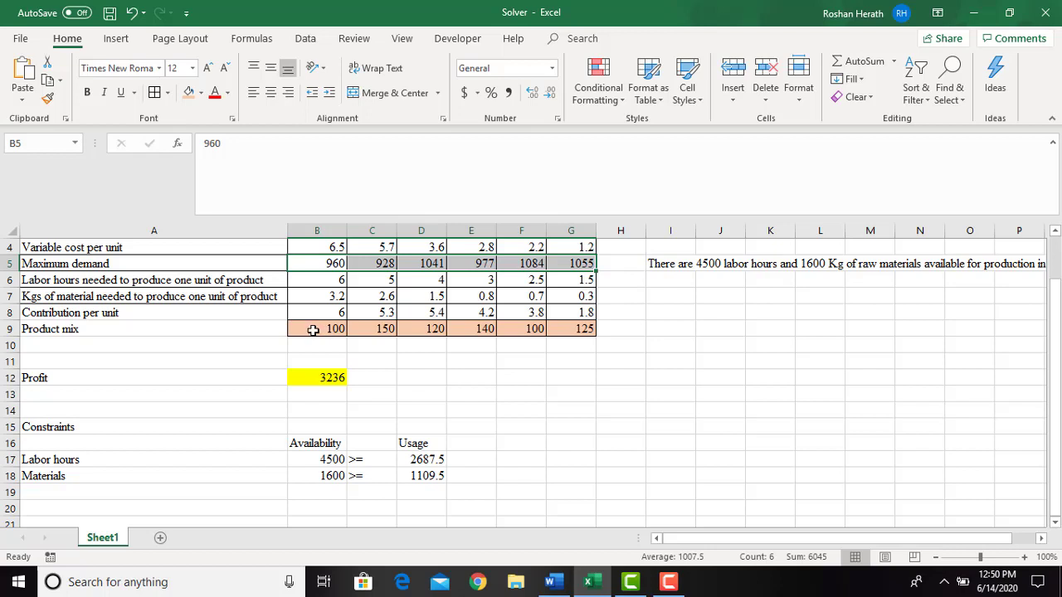
pyautogui.moveTo(313, 330); pyautogui.dragTo(563, 330)
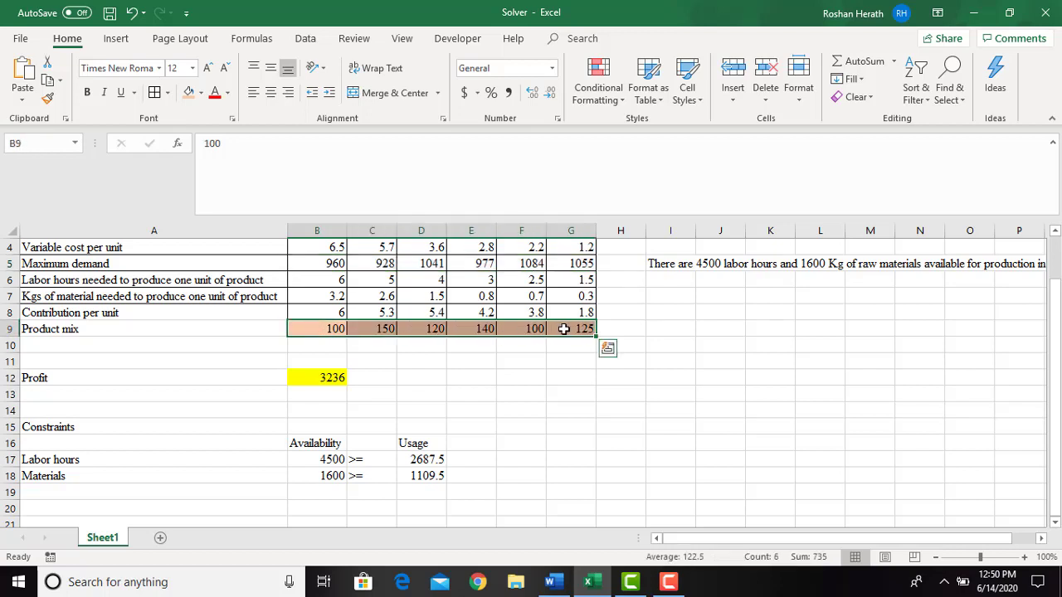
# Enter the demand constraint "Product mix<=Maximum Demand" in A19, below the Materials row.
pyautogui.click(64, 493)
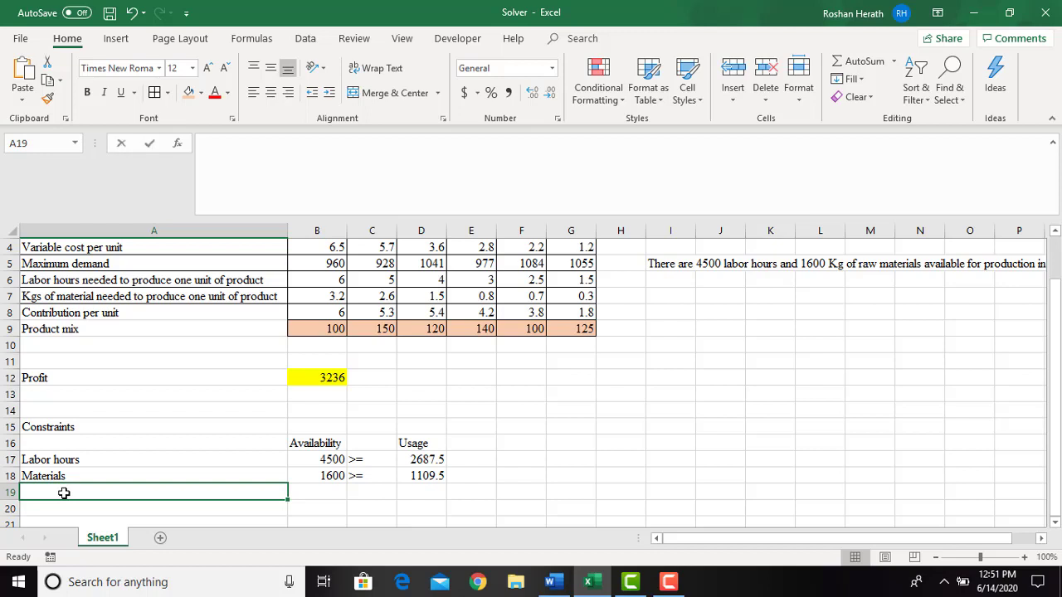
pyautogui.write('Product mix<=')
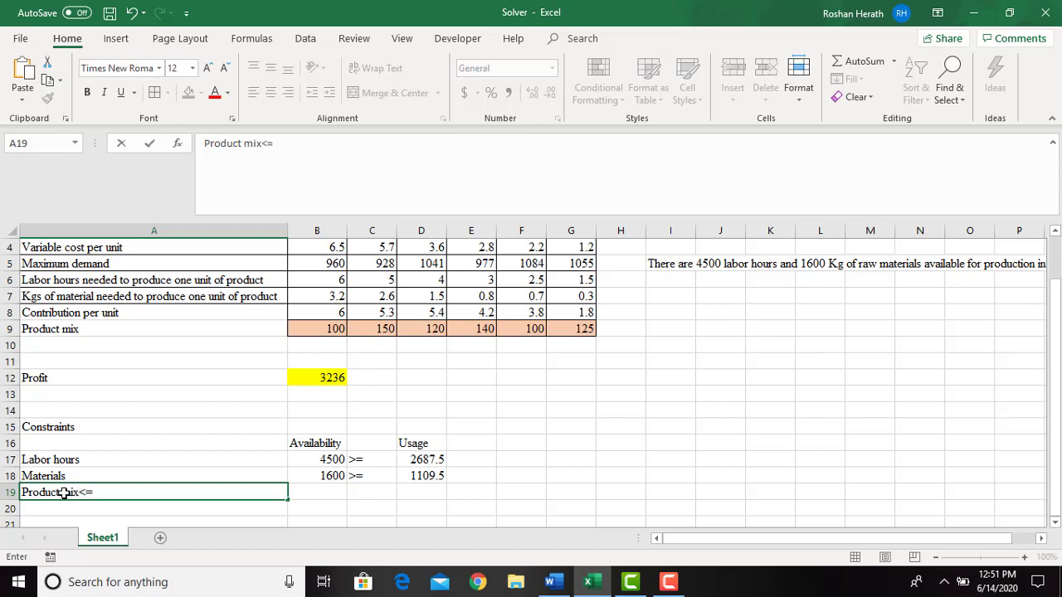
pyautogui.write('Maximum De')
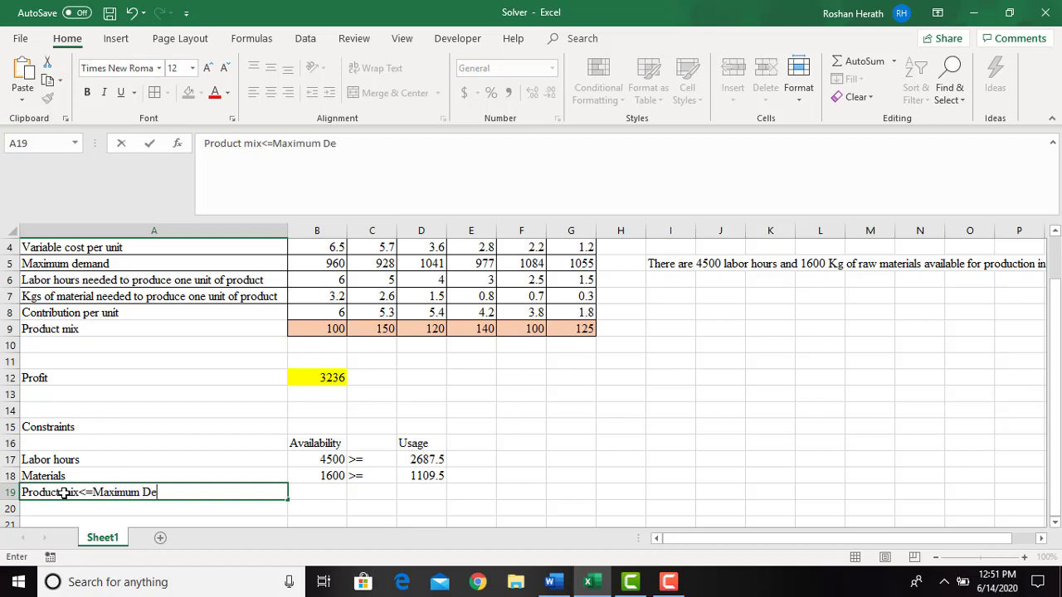
pyautogui.write('mand')
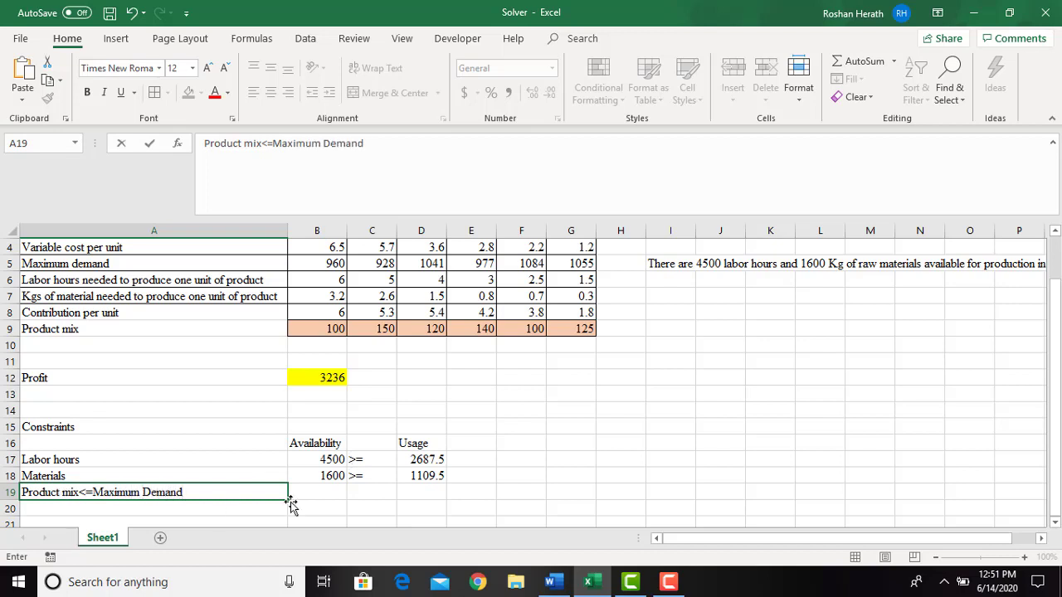
pyautogui.click(324, 508)
pyautogui.click(204, 491)
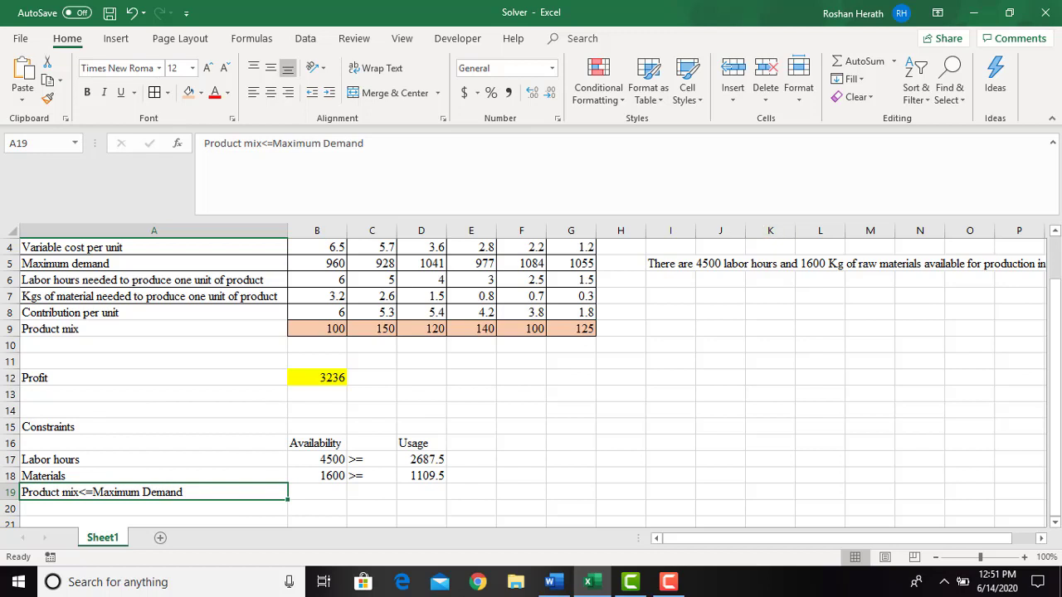
# Examine the individual product mix cells in B9:G9 to consider what further constraint their values need.
pyautogui.click(1055, 525)
pyautogui.click(1056, 525)
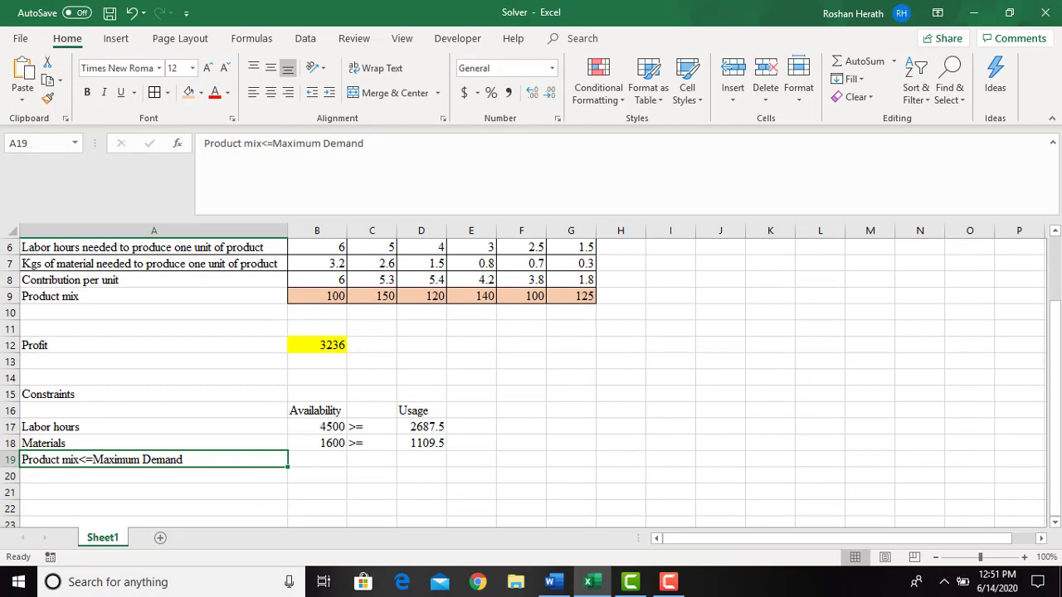
pyautogui.moveTo(1055, 305); pyautogui.dragTo(1054, 300)
pyautogui.click(308, 298)
pyautogui.click(383, 301)
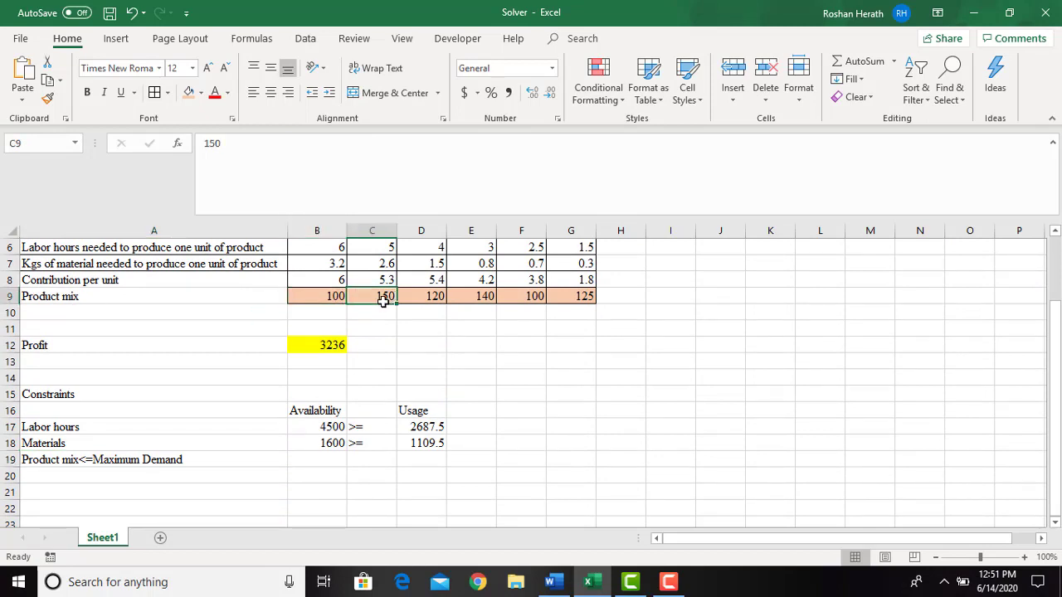
pyautogui.click(458, 294)
pyautogui.click(432, 292)
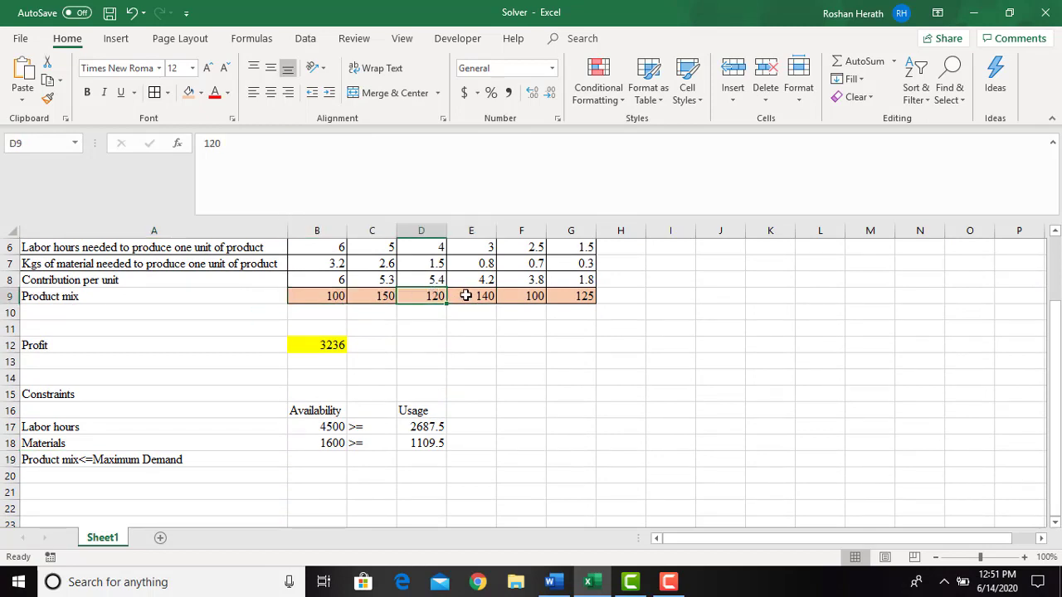
pyautogui.click(466, 295)
pyautogui.click(530, 297)
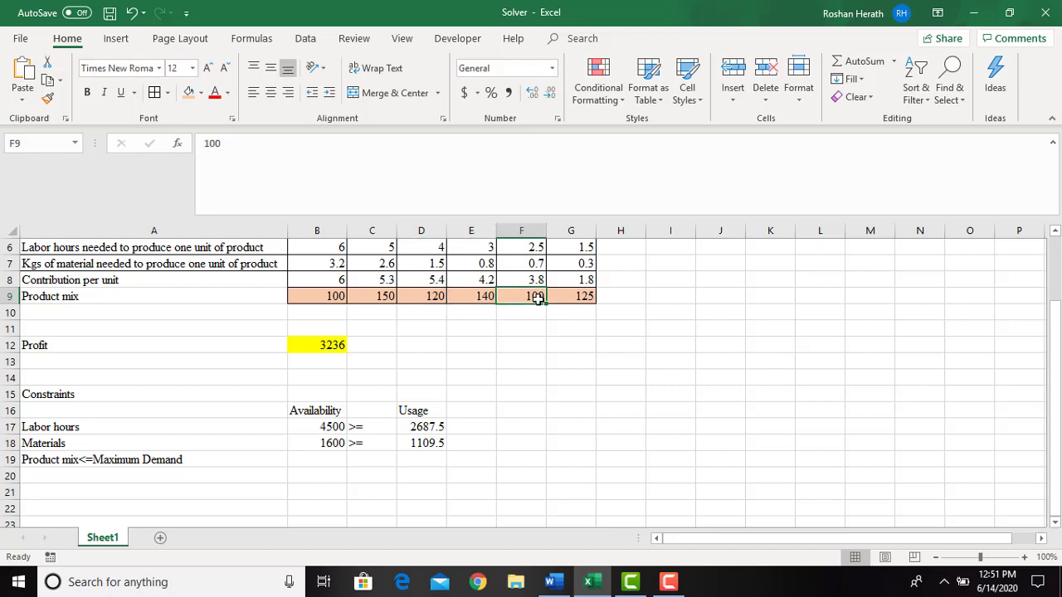
pyautogui.click(562, 299)
pyautogui.click(314, 299)
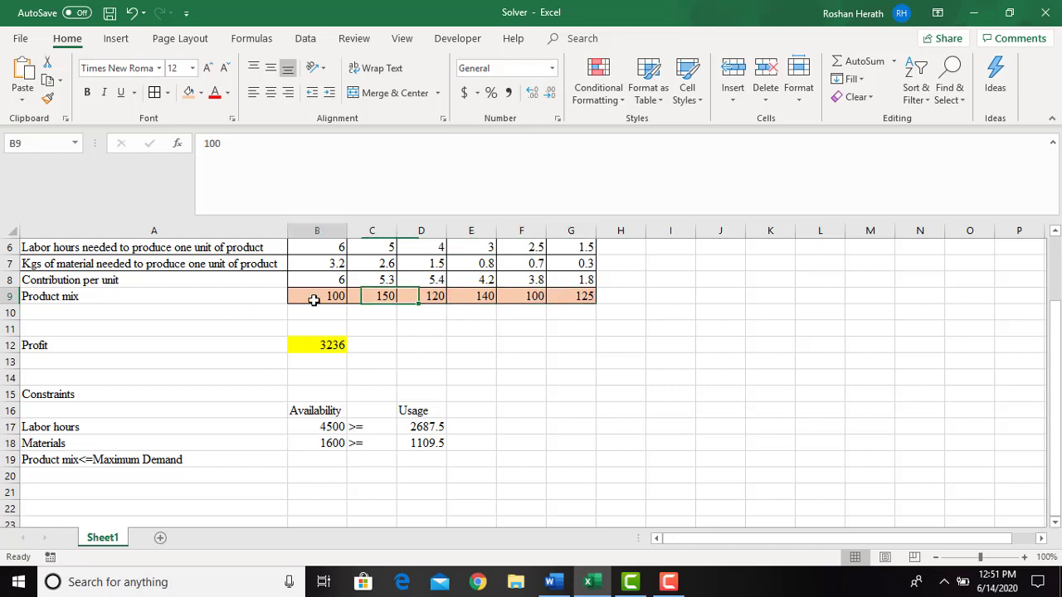
pyautogui.click(372, 298)
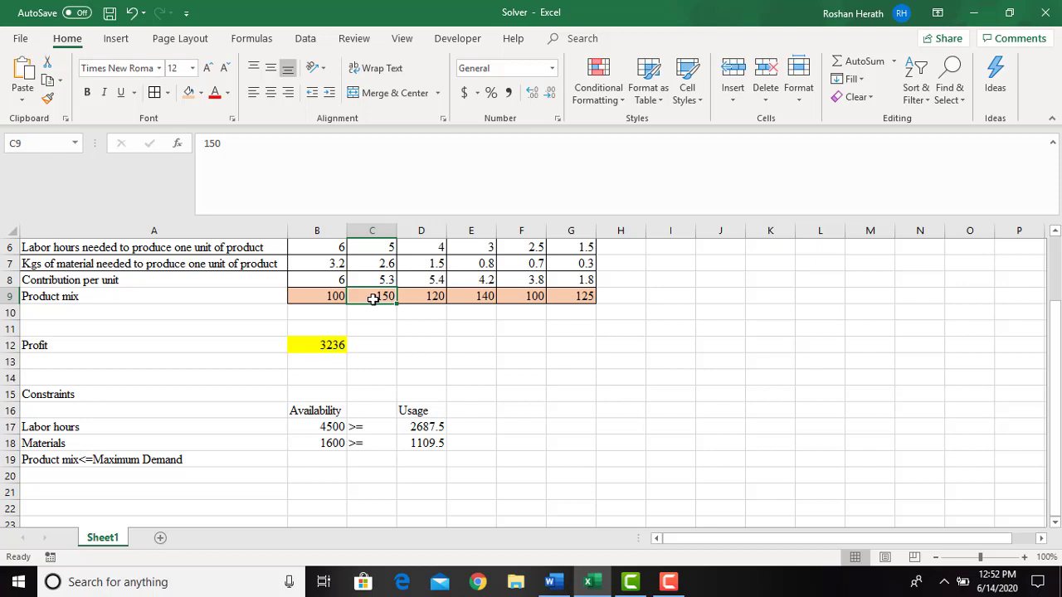
# Enter the integer constraint below the demand constraint, with "Product mix" in A20 and "Integer" in B20.
pyautogui.click(89, 479)
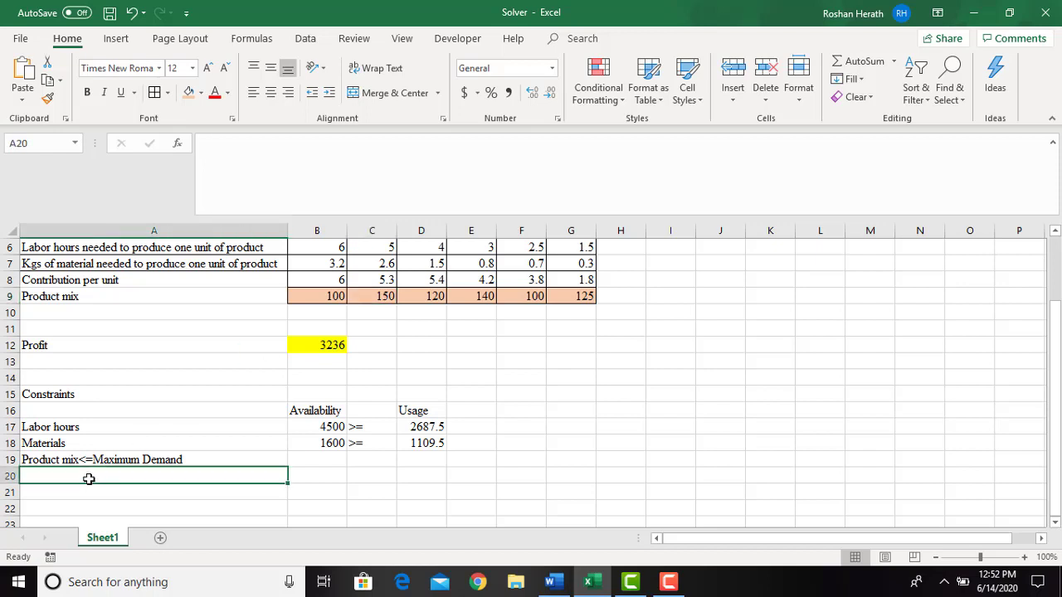
pyautogui.write('Product mix<=Maximum Demand')
pyautogui.moveTo(192, 477); pyautogui.dragTo(81, 480)
pyautogui.press('BackSpace')
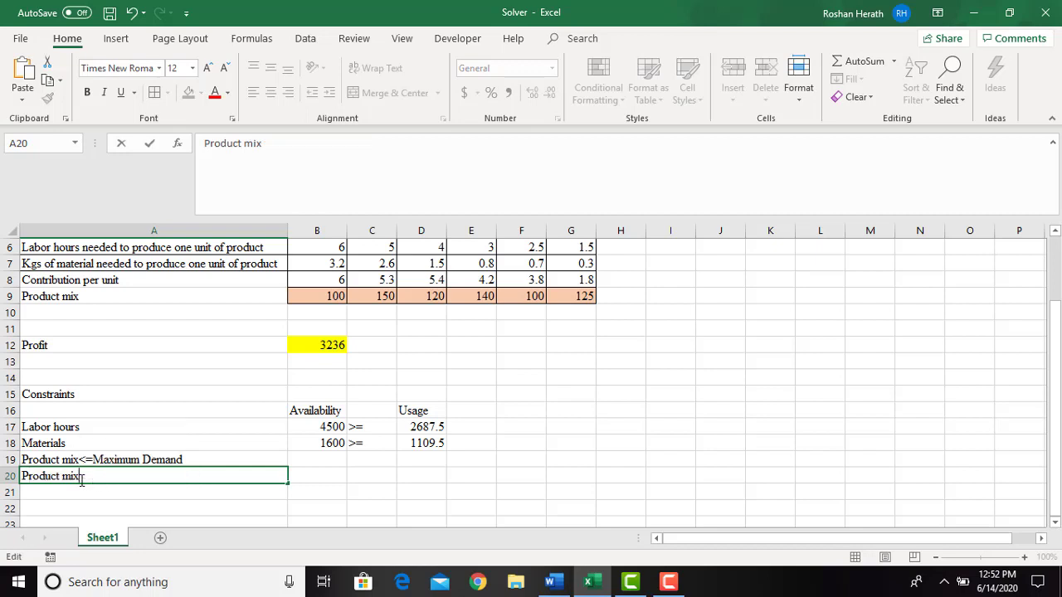
pyautogui.click(311, 479)
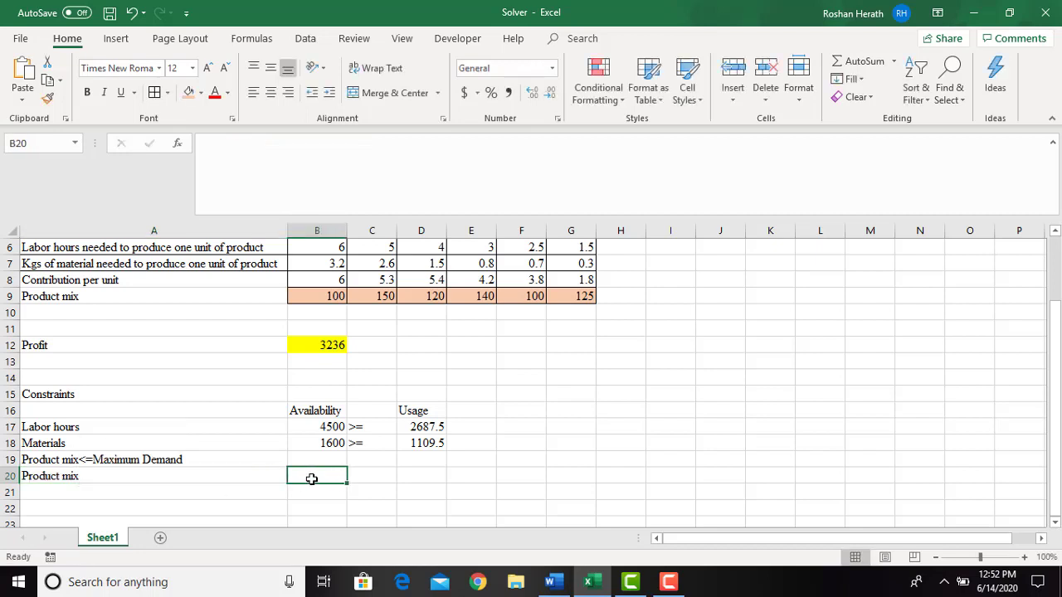
pyautogui.write('Integer')
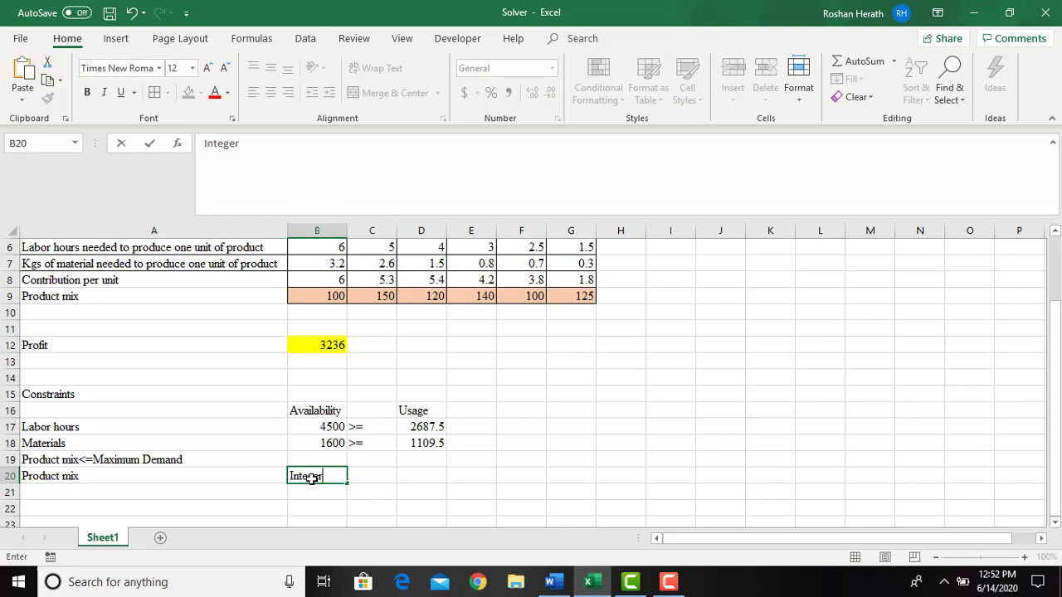
pyautogui.click(381, 480)
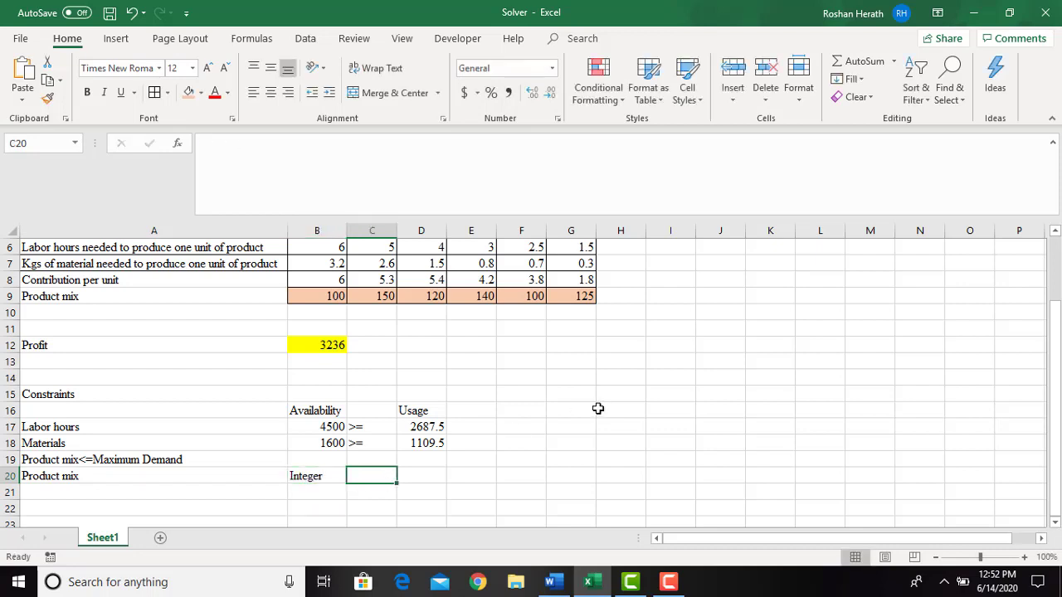
# Add cell borders to the Contribution per unit and Product mix labels in A8:A9 to match the input table.
pyautogui.moveTo(1055, 358); pyautogui.dragTo(1058, 276)
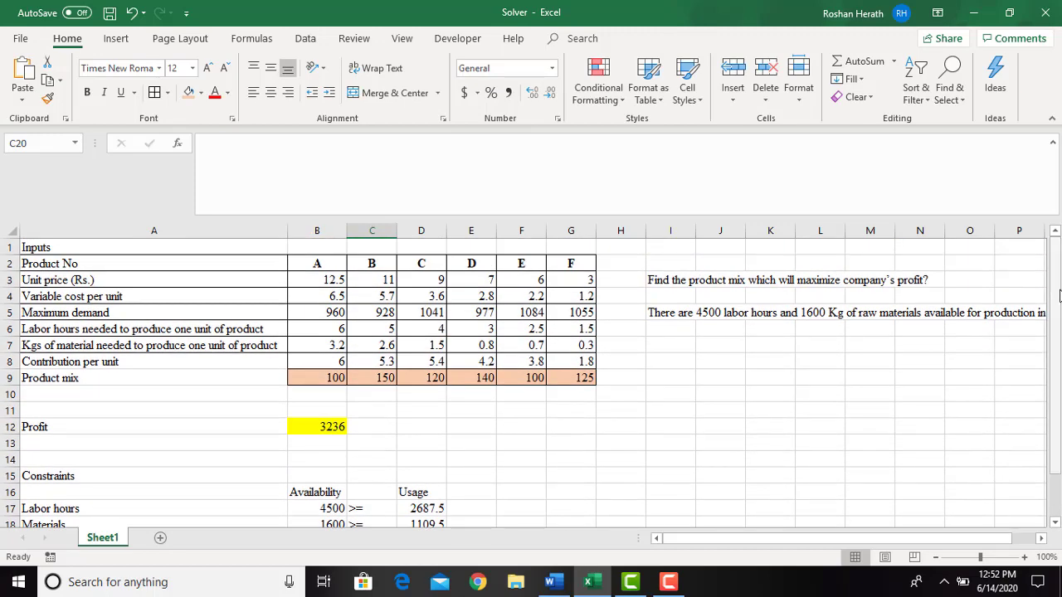
pyautogui.click(138, 362)
pyautogui.moveTo(139, 362); pyautogui.dragTo(207, 375)
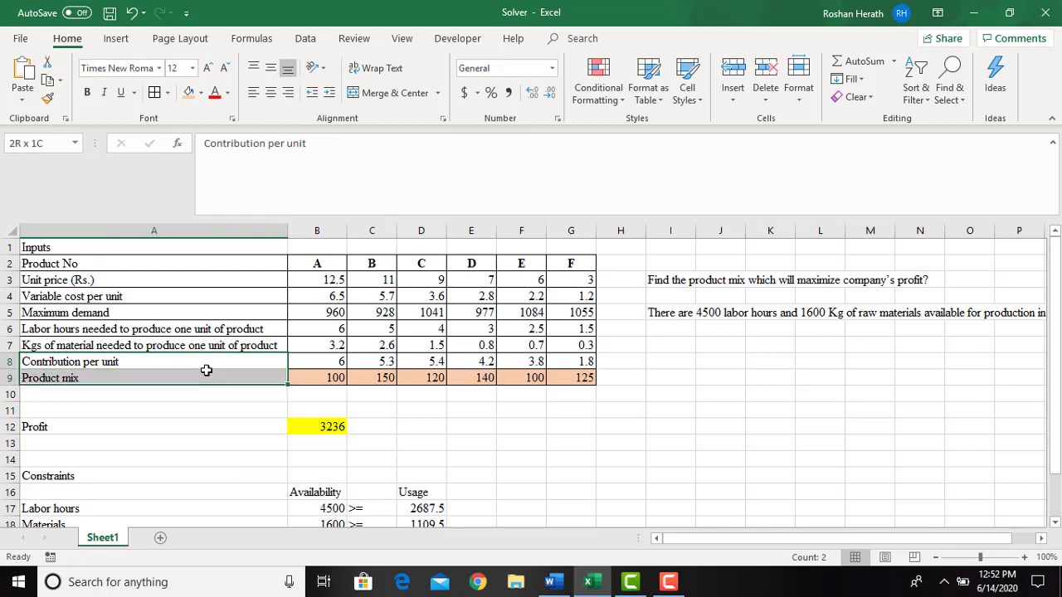
pyautogui.click(154, 93)
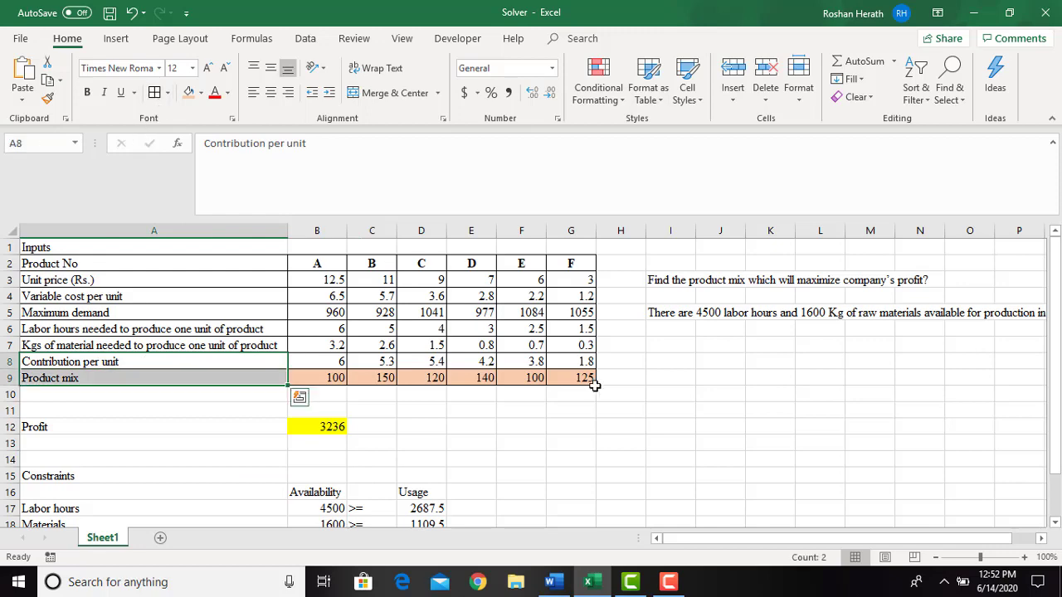
pyautogui.moveTo(1055, 427); pyautogui.dragTo(1055, 427)
pyautogui.moveTo(1058, 416); pyautogui.dragTo(1057, 426)
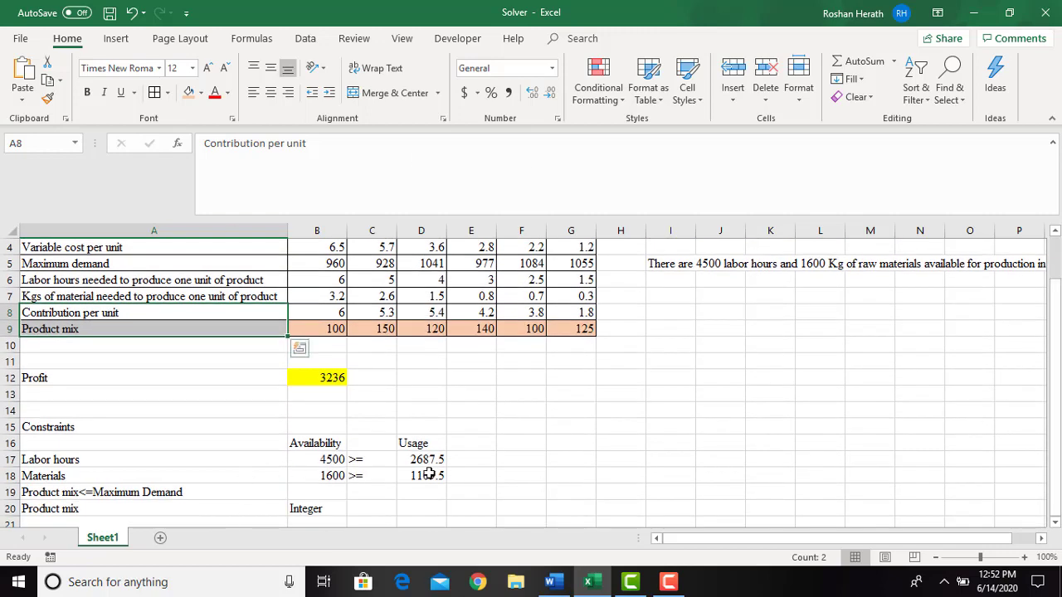
# Examine the availability and usage cells of the labor hours and materials constraints against the resource note in I5.
pyautogui.click(323, 461)
pyautogui.click(423, 463)
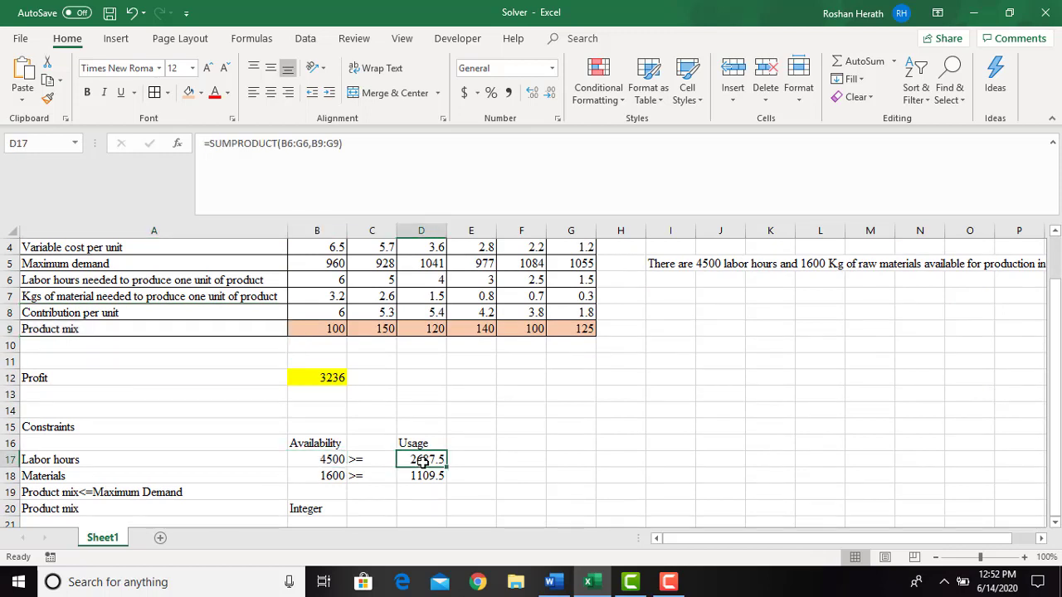
pyautogui.click(325, 477)
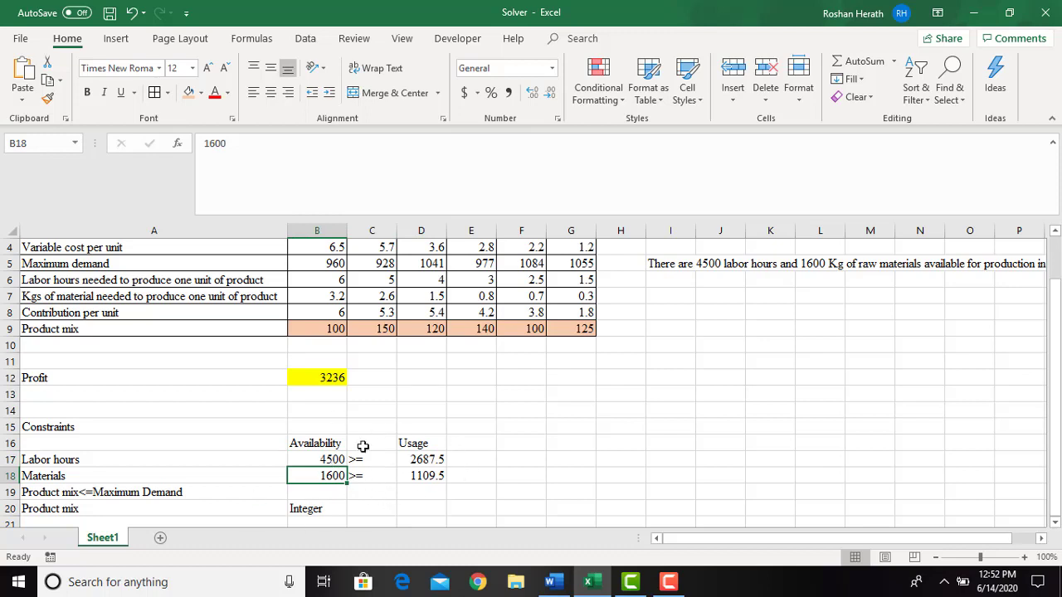
pyautogui.moveTo(1056, 383); pyautogui.dragTo(1059, 471)
pyautogui.click(677, 267)
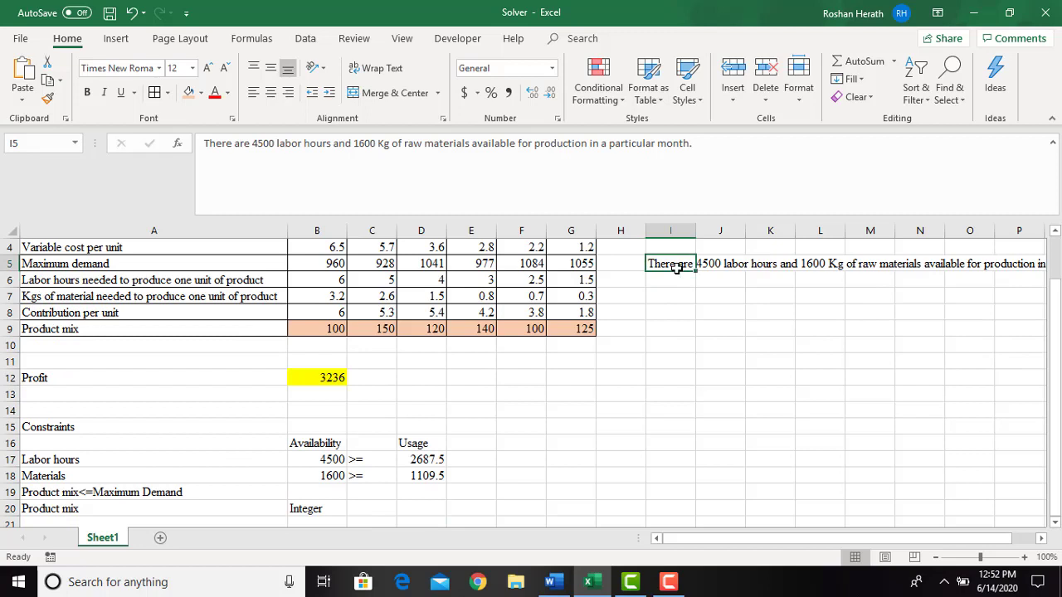
pyautogui.click(108, 463)
pyautogui.click(689, 262)
pyautogui.click(307, 455)
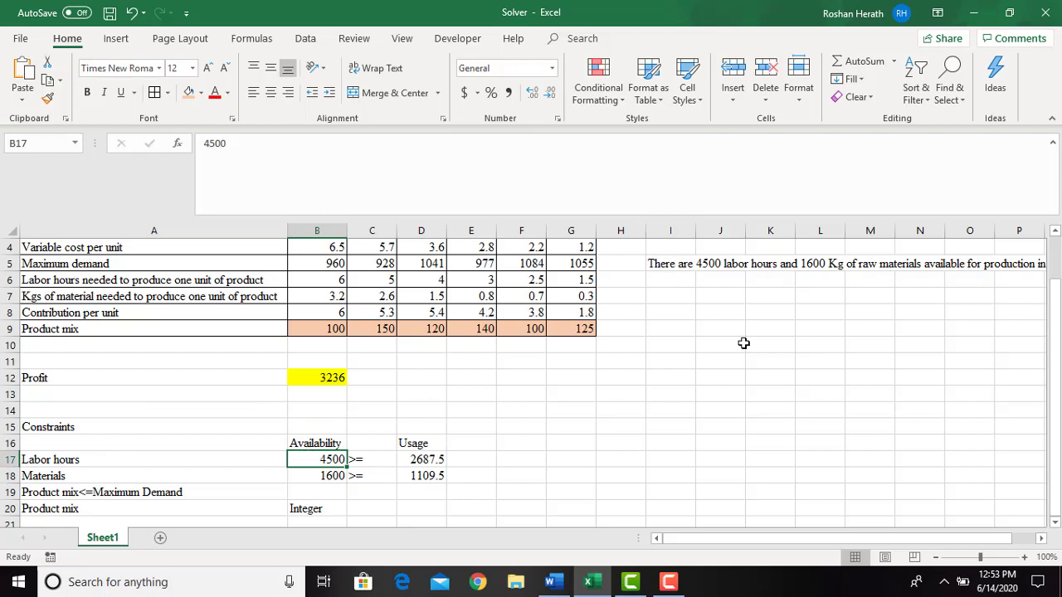
pyautogui.click(307, 473)
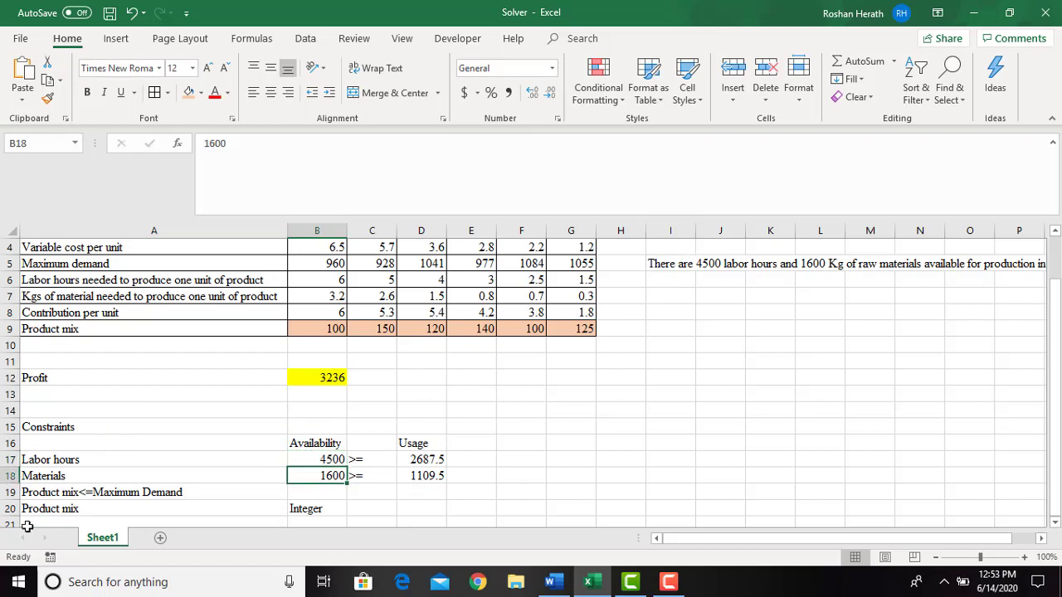
# Review the maximum demand constraint in A19 and the product mix cells in row 9 that it limits.
pyautogui.click(83, 495)
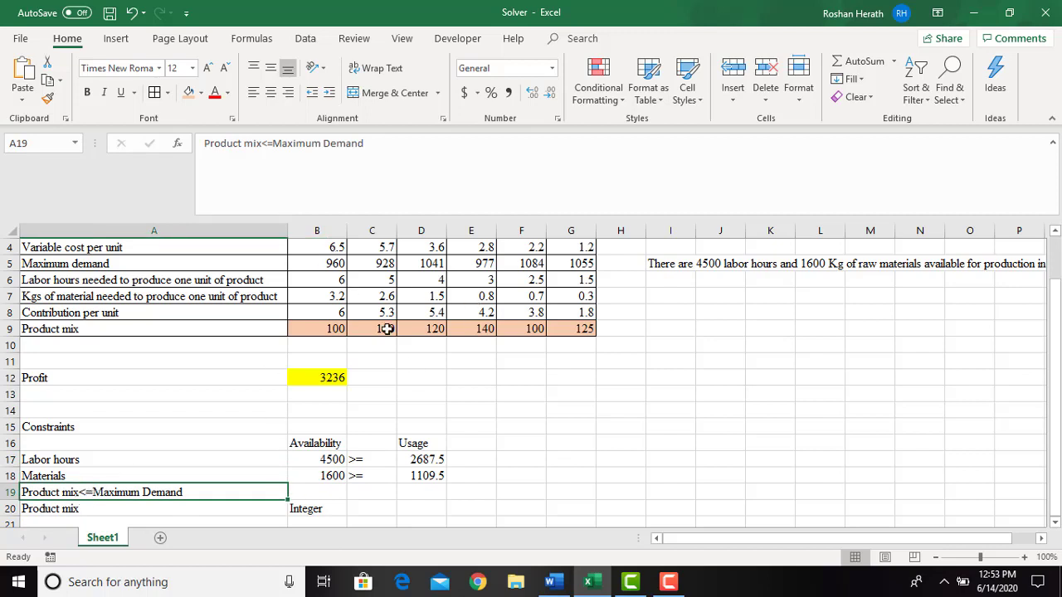
pyautogui.click(357, 329)
pyautogui.click(337, 330)
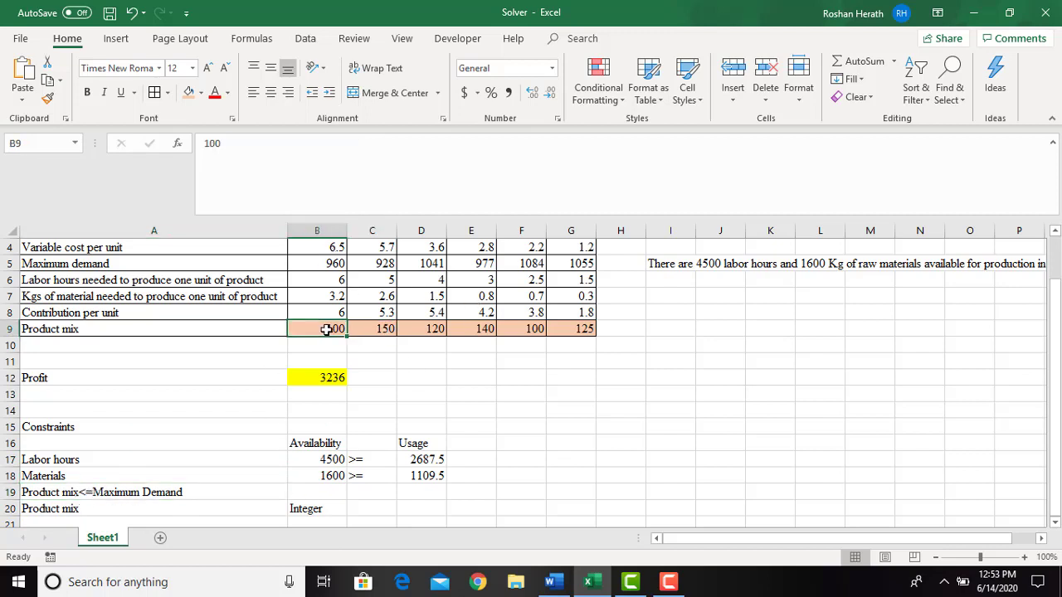
pyautogui.click(365, 329)
pyautogui.click(422, 328)
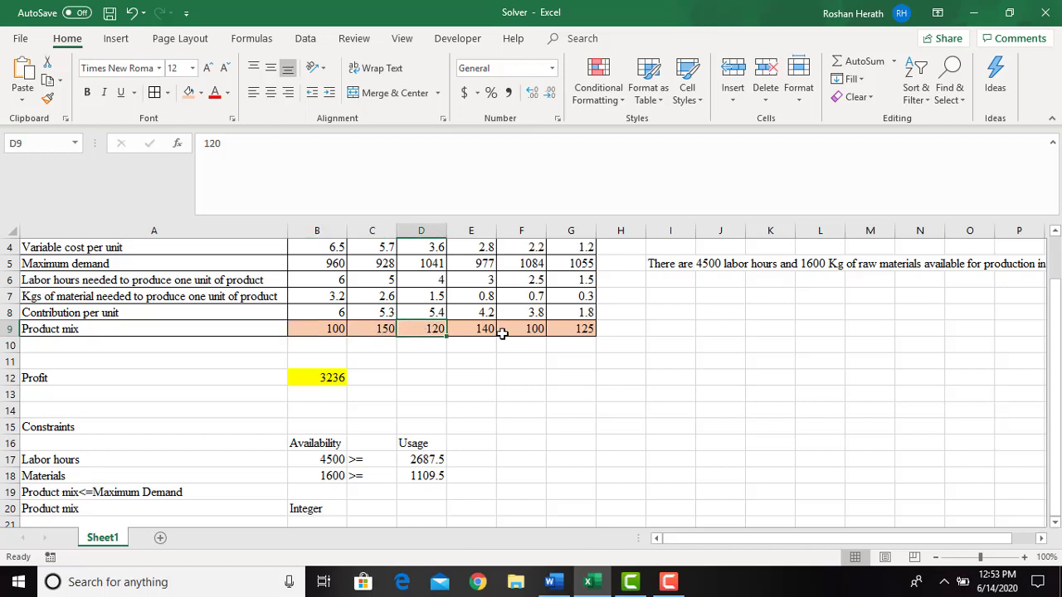
pyautogui.click(477, 330)
pyautogui.click(585, 328)
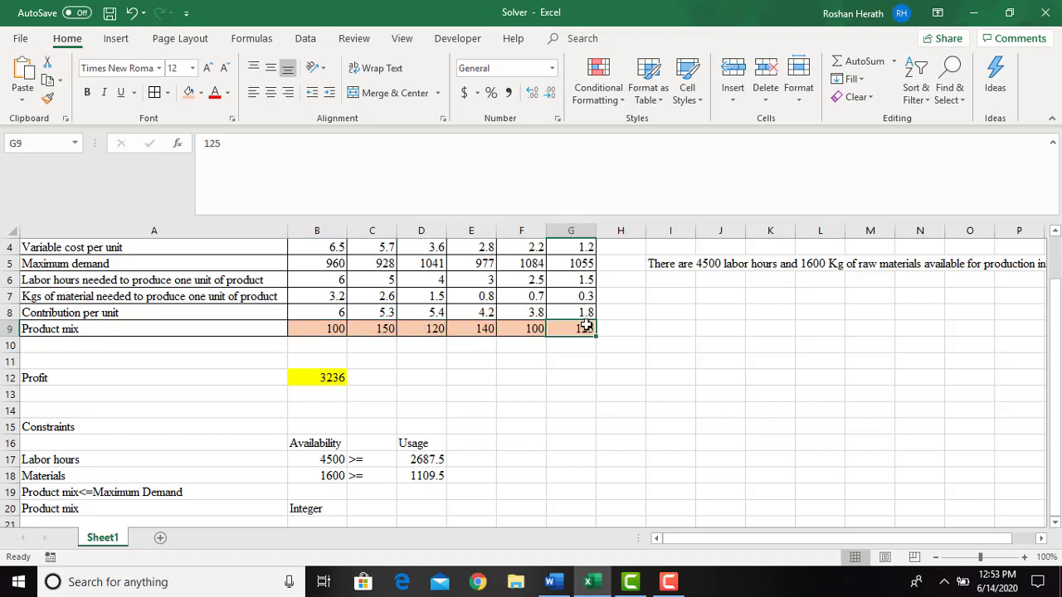
pyautogui.click(525, 333)
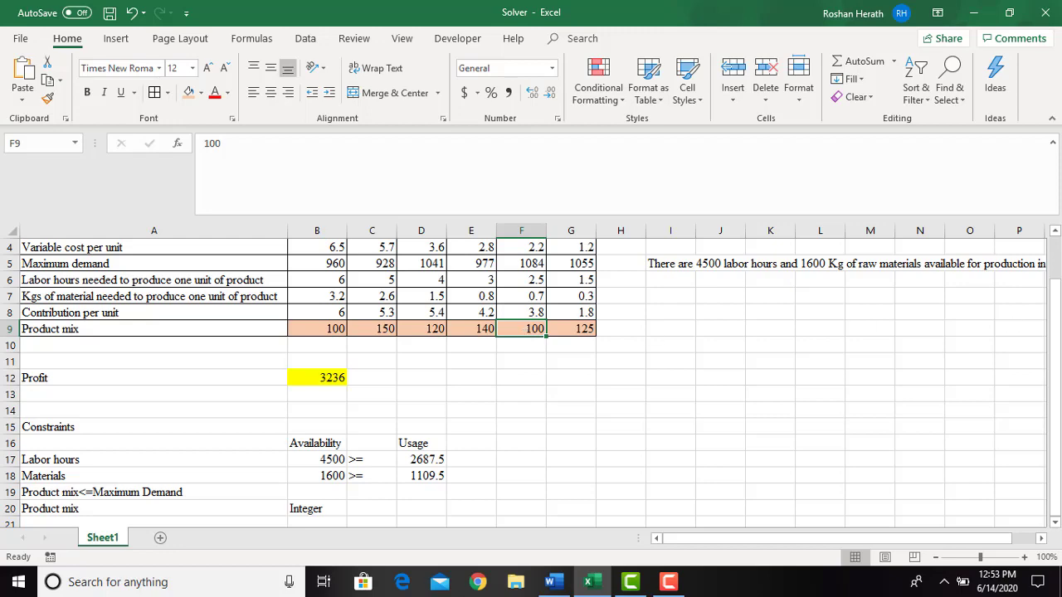
pyautogui.moveTo(1057, 304); pyautogui.dragTo(1057, 274)
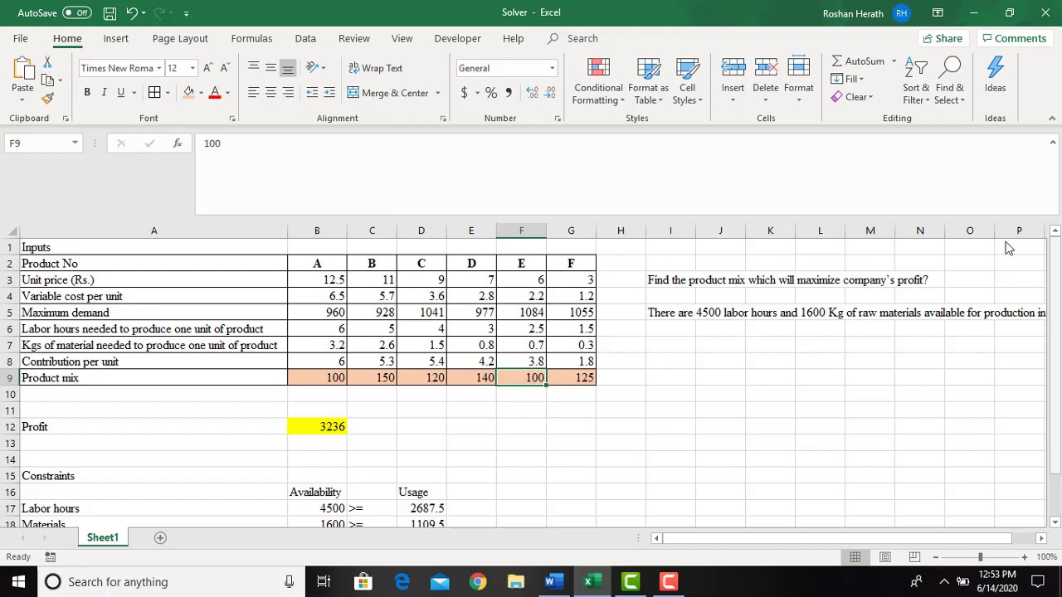
# Open Solver and set its objective to the profit cell B12.
pyautogui.click(322, 428)
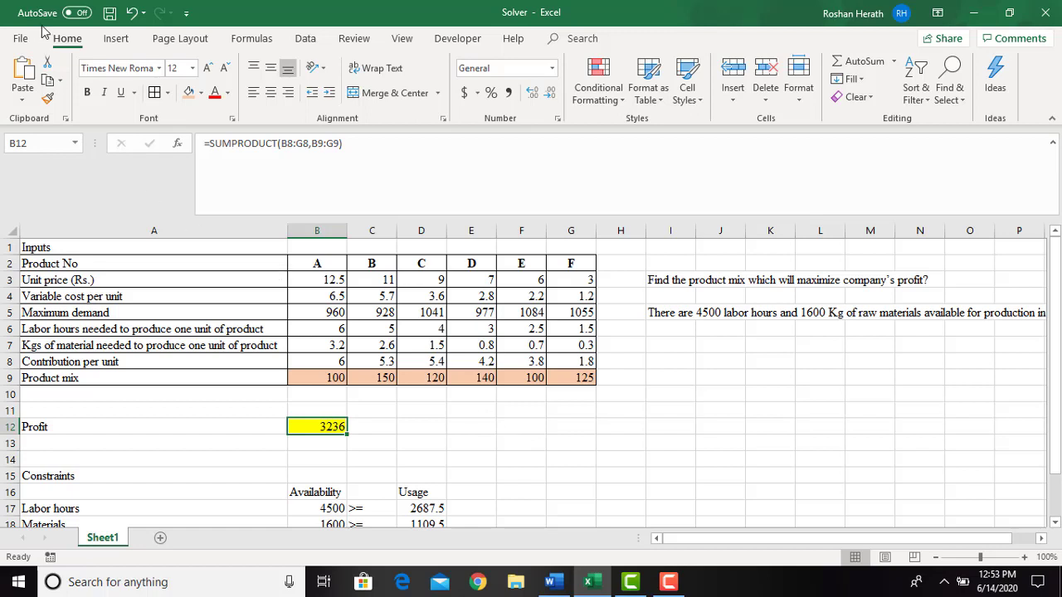
pyautogui.click(305, 39)
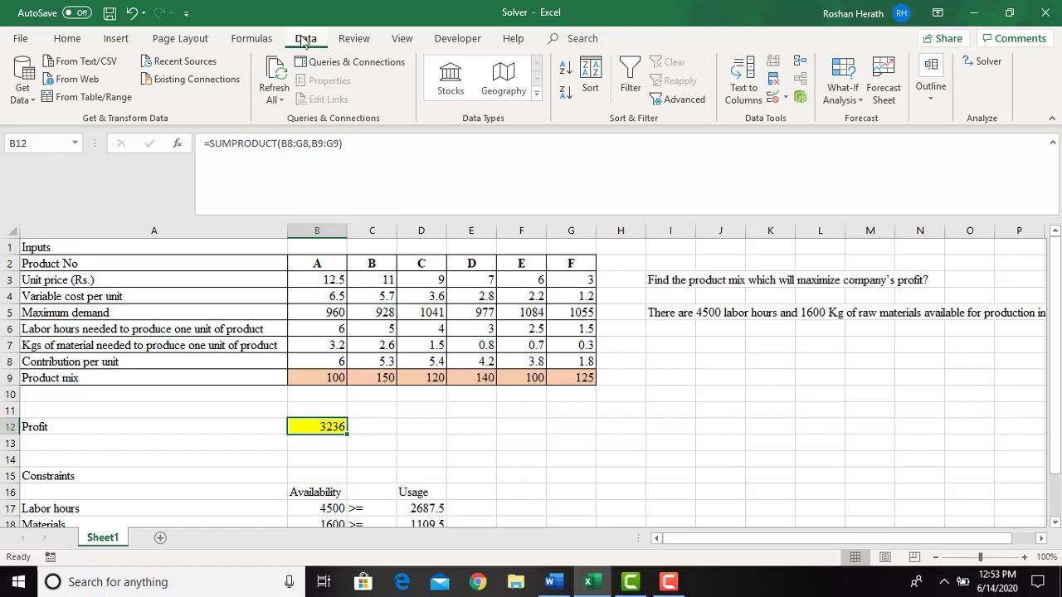
pyautogui.click(985, 62)
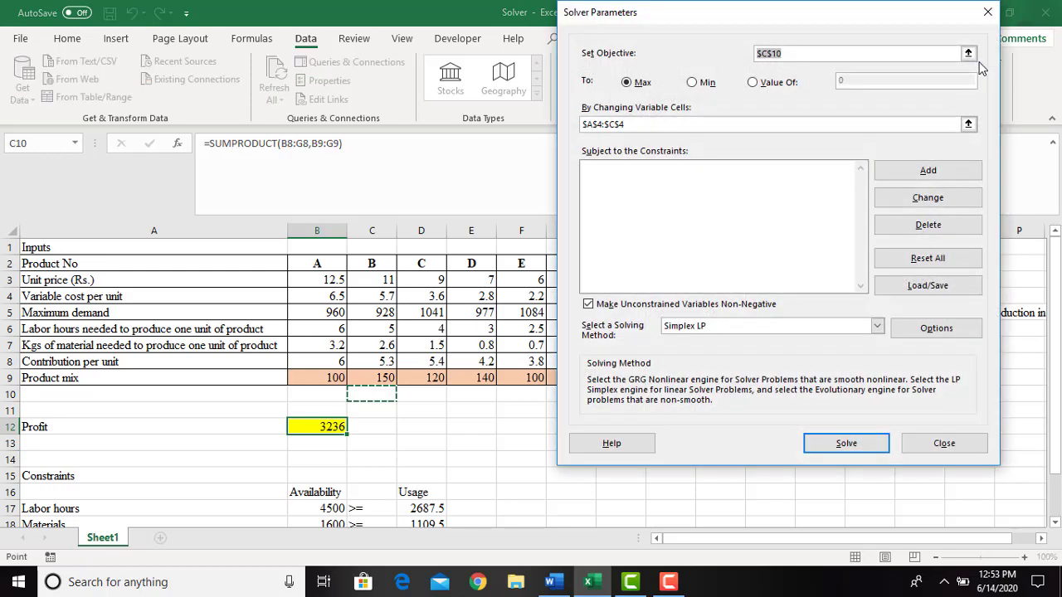
pyautogui.moveTo(792, 21); pyautogui.dragTo(827, 76)
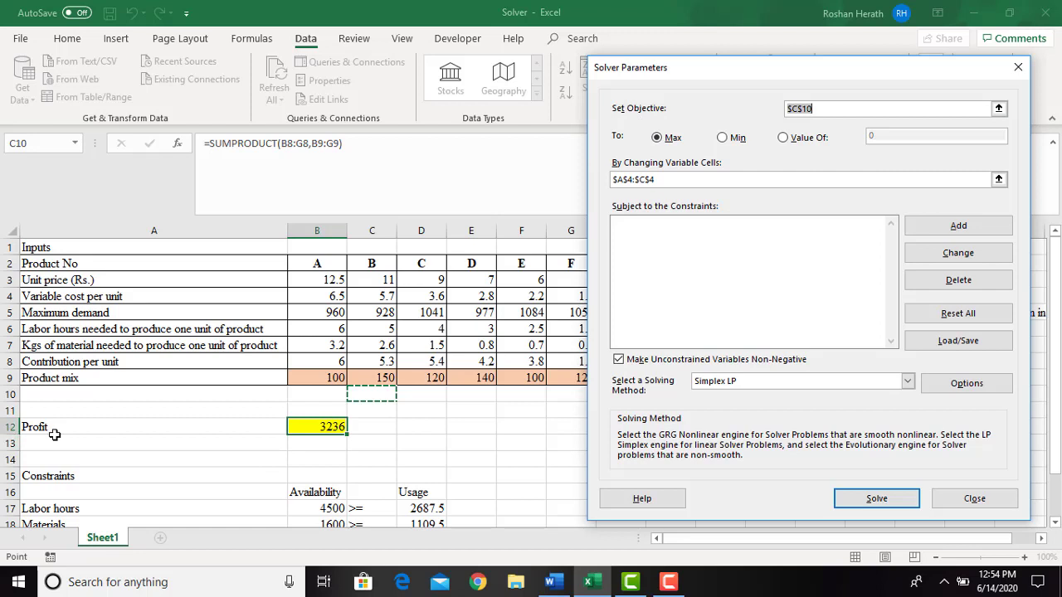
pyautogui.click(318, 425)
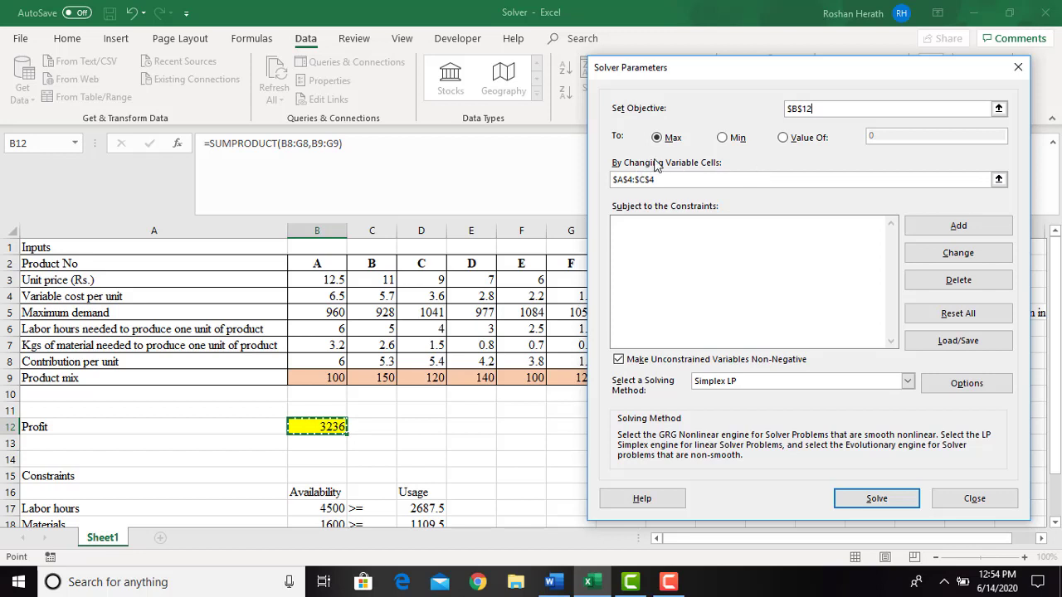
# Pick the product mix range B9:G9 as Solver's changing variable cells.
pyautogui.moveTo(736, 70)
pyautogui.mouseDown()
pyautogui.moveTo(768, 72)
pyautogui.moveTo(756, 72)
pyautogui.mouseUp()
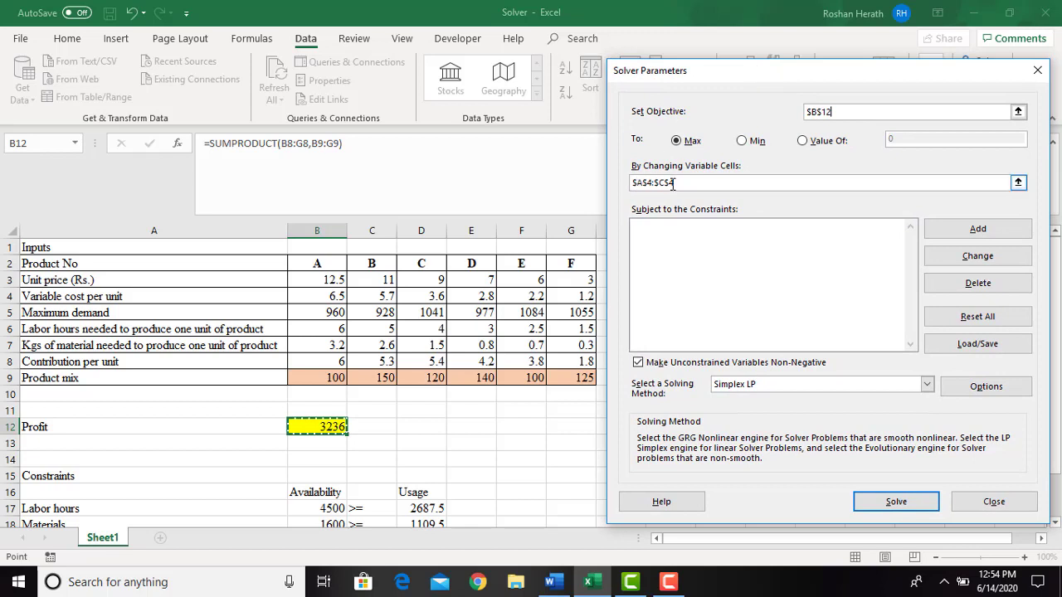
pyautogui.click(1017, 184)
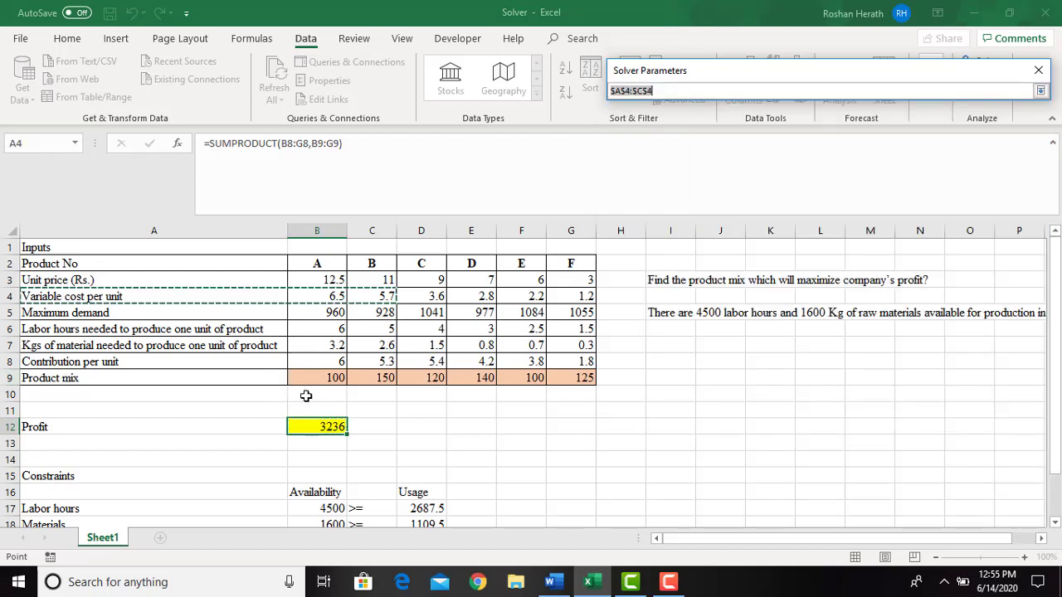
pyautogui.moveTo(312, 378); pyautogui.dragTo(564, 380)
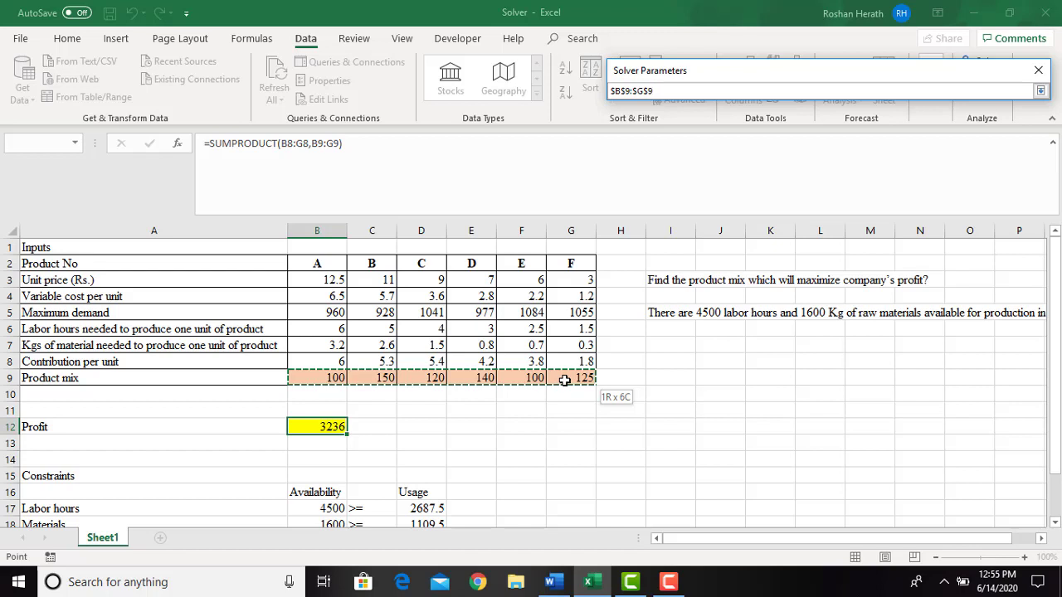
pyautogui.moveTo(564, 380); pyautogui.dragTo(564, 379)
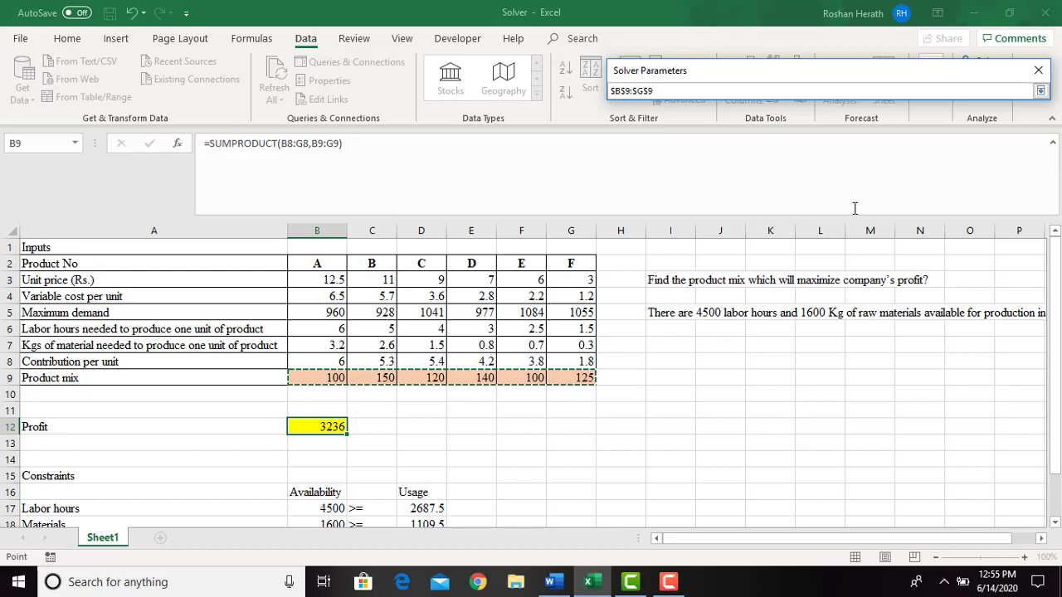
pyautogui.click(1040, 91)
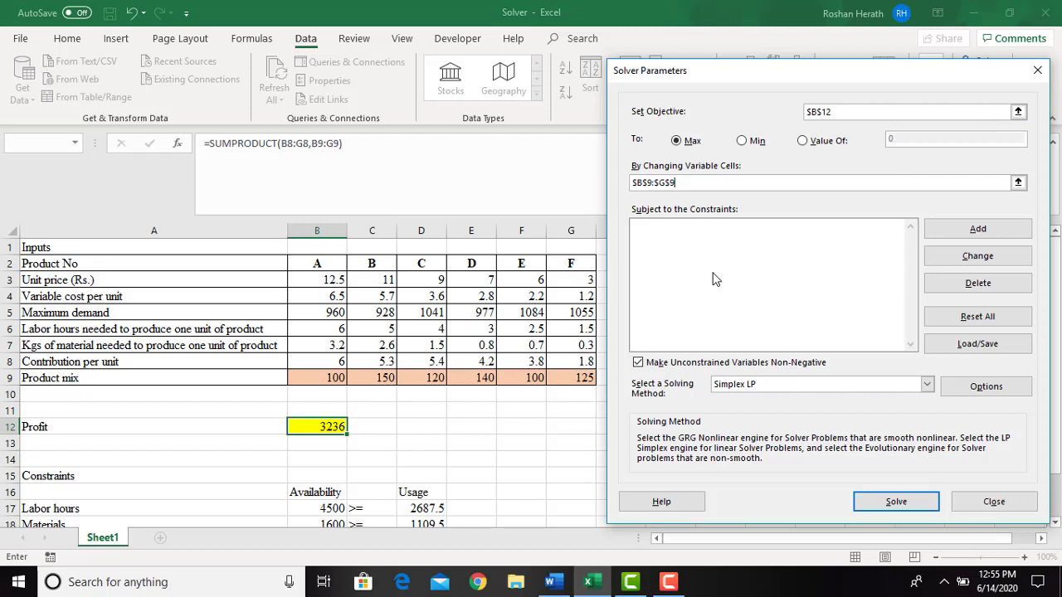
# Clear the changing variable cells entry and reselect the product mix range B9:G9.
pyautogui.press('BackSpace')
pyautogui.press('BackSpace')
pyautogui.press('BackSpace')
pyautogui.press('BackSpace')
pyautogui.press('BackSpace')
pyautogui.press('BackSpace')
pyautogui.press('BackSpace')
pyautogui.press('BackSpace')
pyautogui.press('BackSpace')
pyautogui.moveTo(323, 374); pyautogui.dragTo(560, 376)
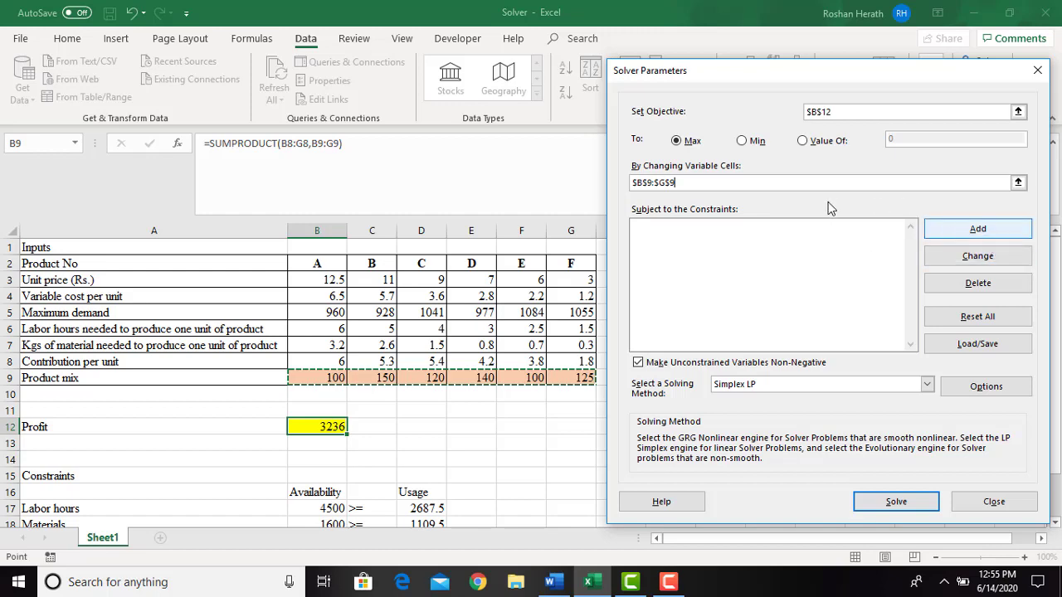
# Add a Solver constraint that labor hours usage D17 is <= availability B17 and return to the Solver parameters.
pyautogui.click(978, 232)
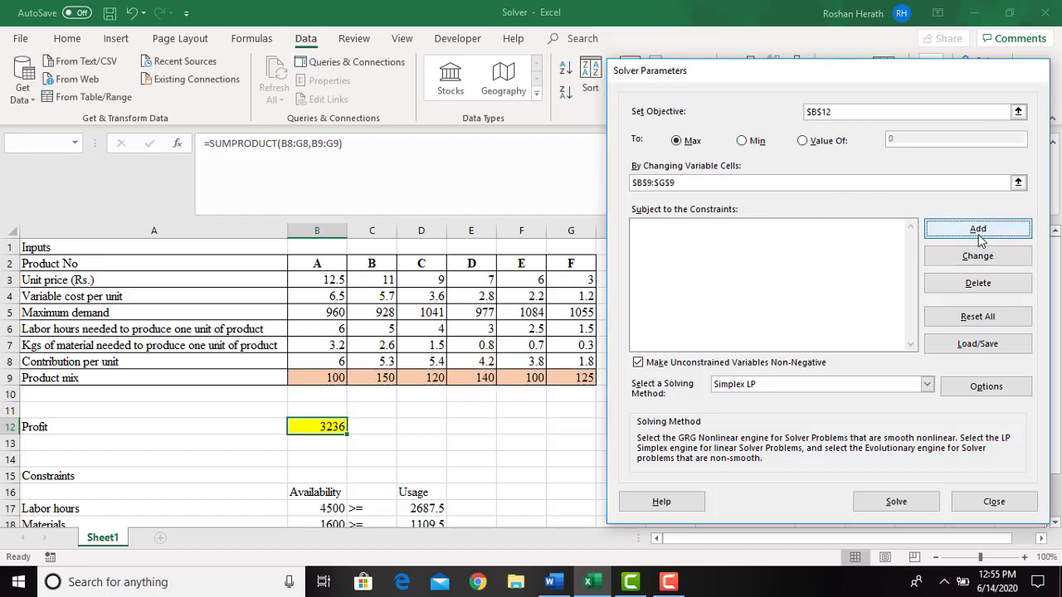
pyautogui.moveTo(865, 249); pyautogui.dragTo(807, 172)
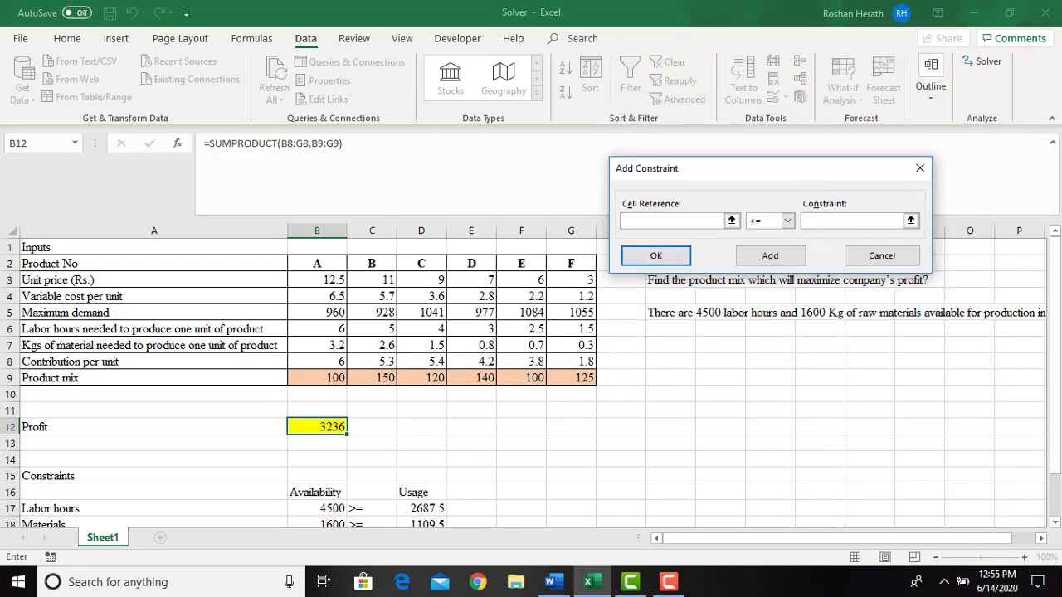
pyautogui.moveTo(1056, 448); pyautogui.dragTo(1058, 463)
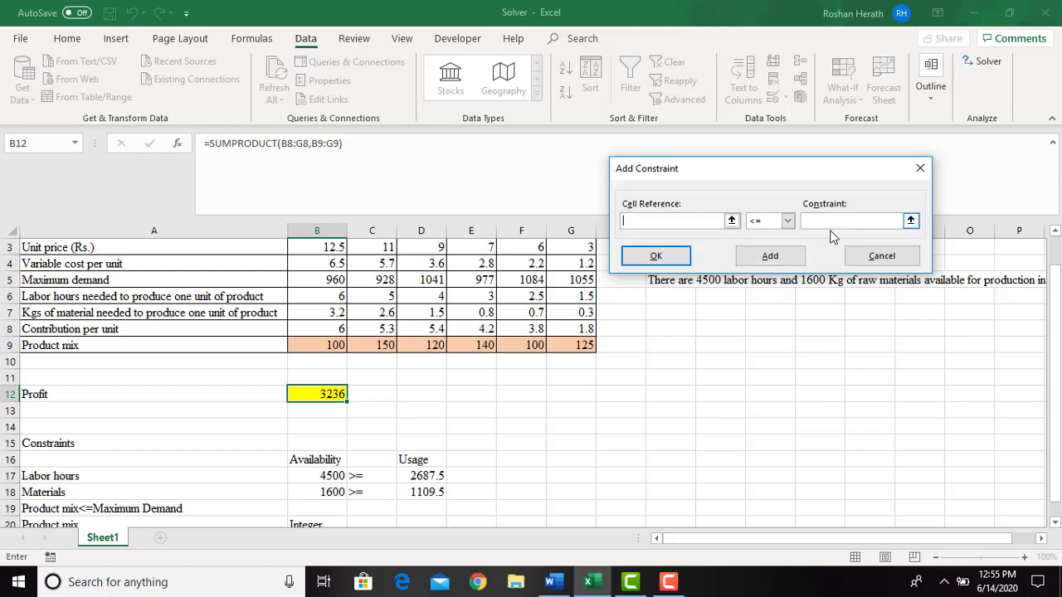
pyautogui.click(415, 476)
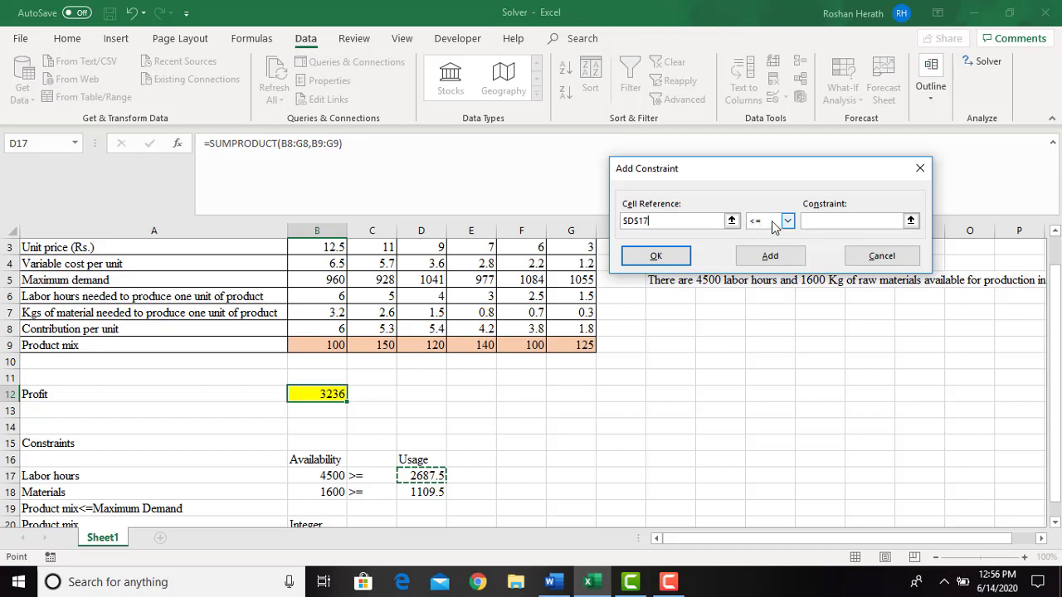
pyautogui.click(823, 220)
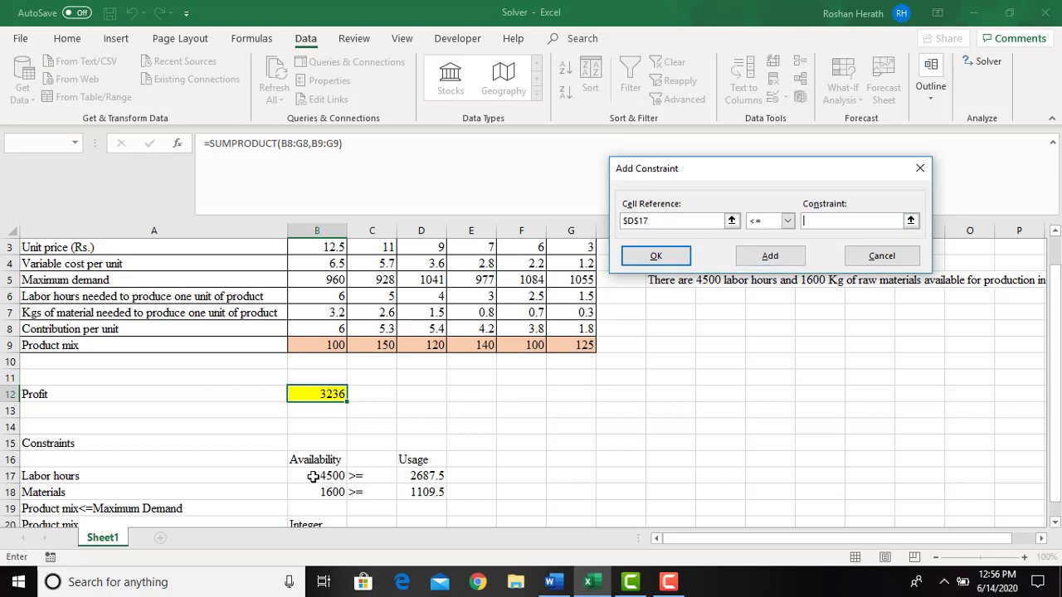
pyautogui.click(313, 476)
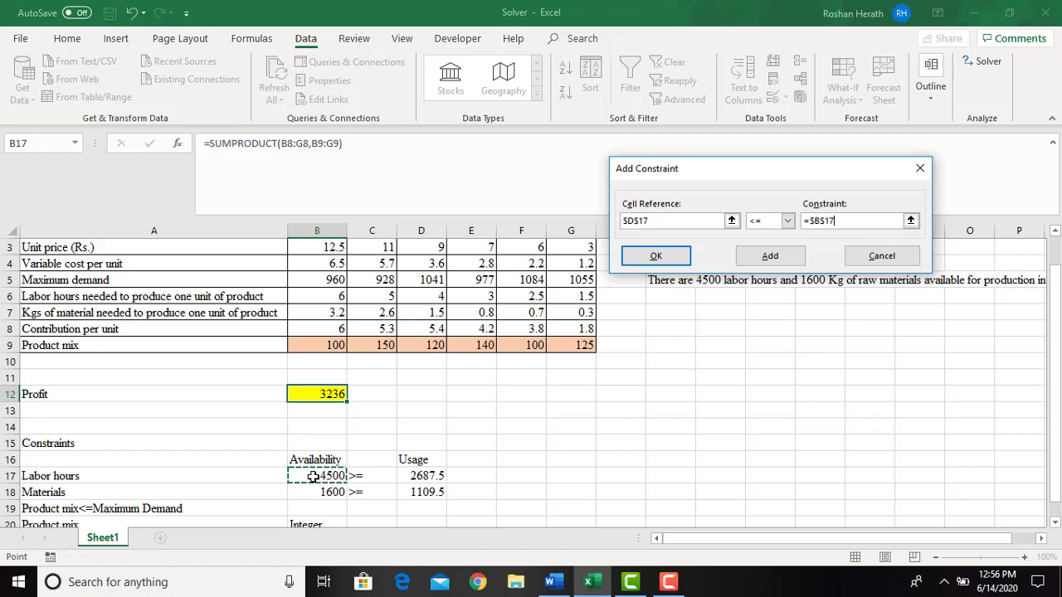
pyautogui.click(654, 256)
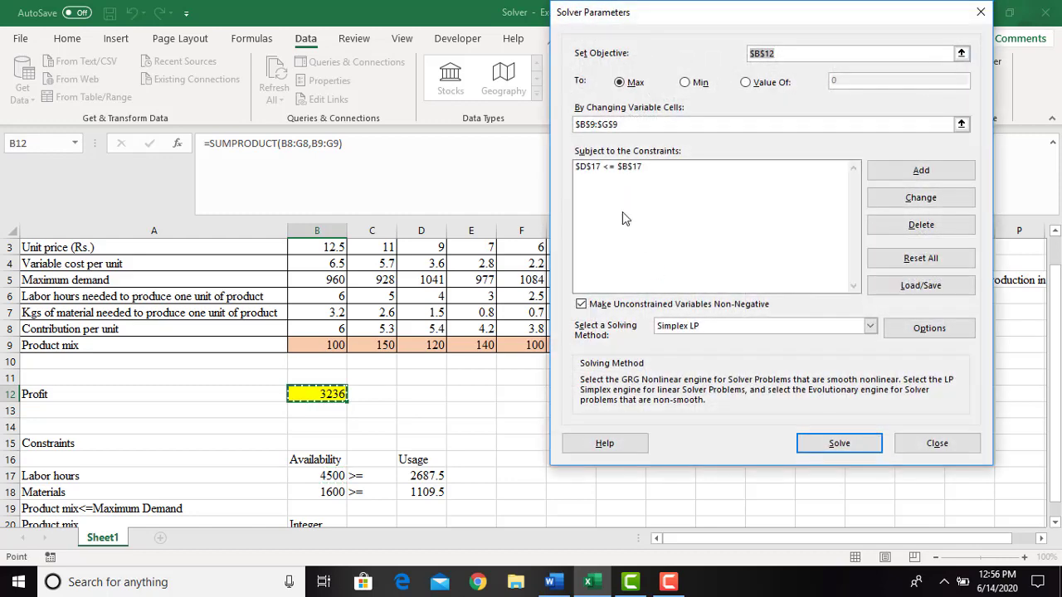
# Delete the labor hours constraint $D$17 <= $B$17 from the Solver constraints.
pyautogui.click(606, 170)
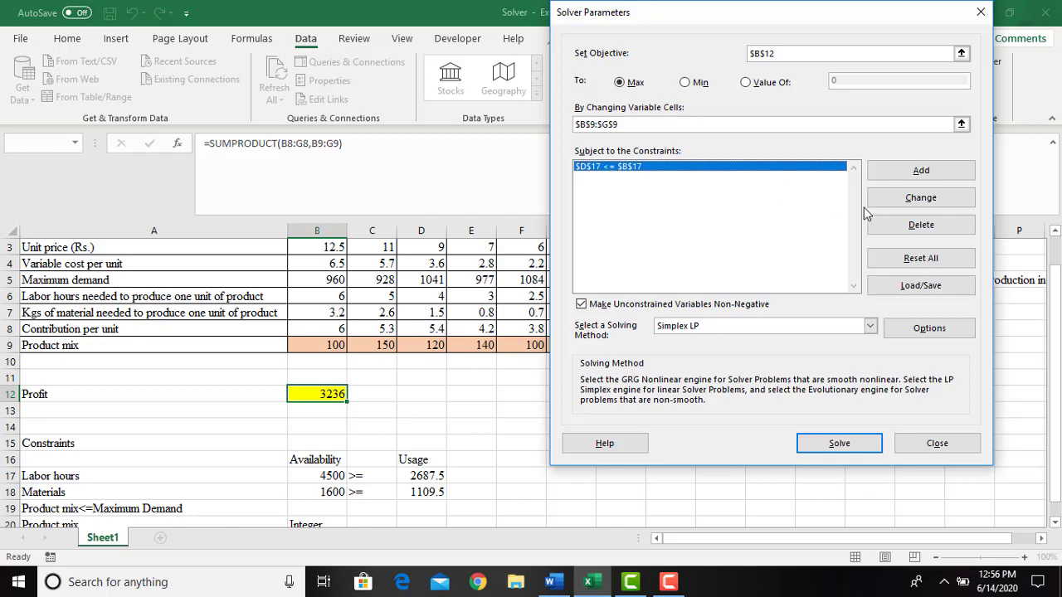
pyautogui.click(918, 228)
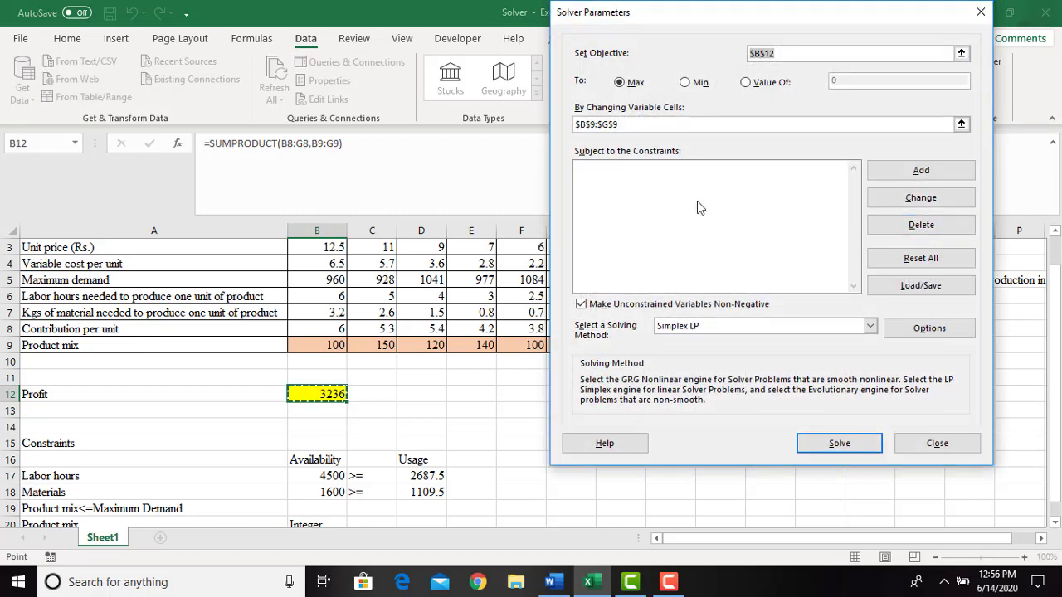
# Add the labor hours constraint D17 <= B17 and keep constraint entry open for another one.
pyautogui.click(919, 175)
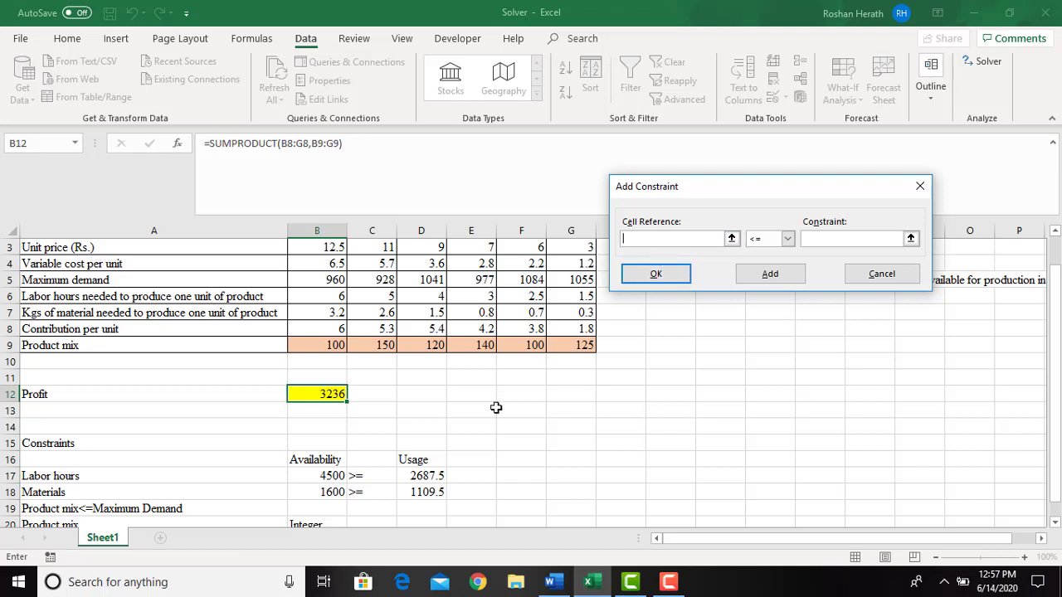
pyautogui.click(416, 478)
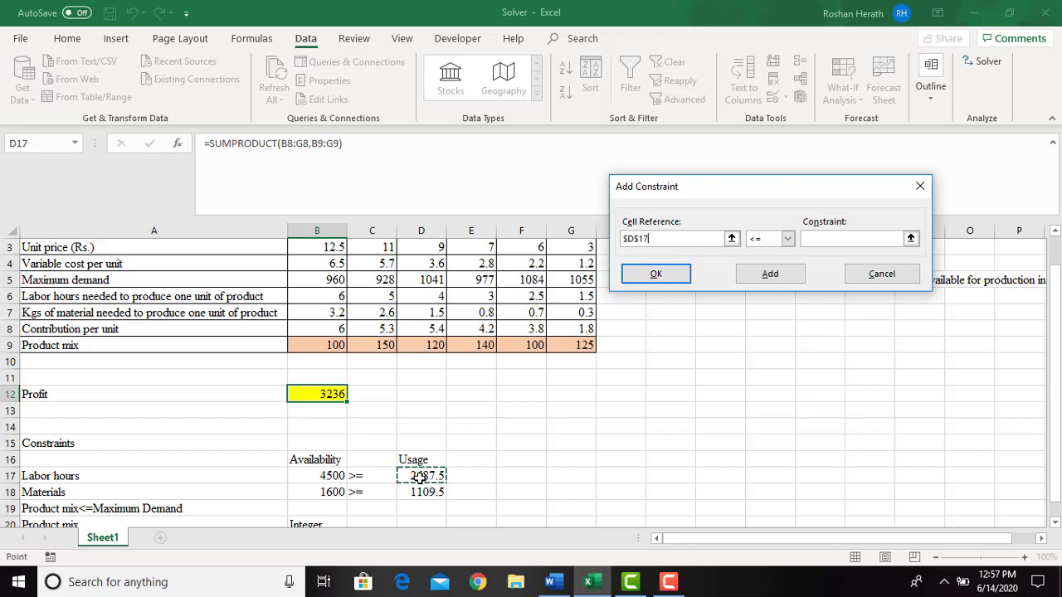
pyautogui.click(808, 238)
pyautogui.click(317, 477)
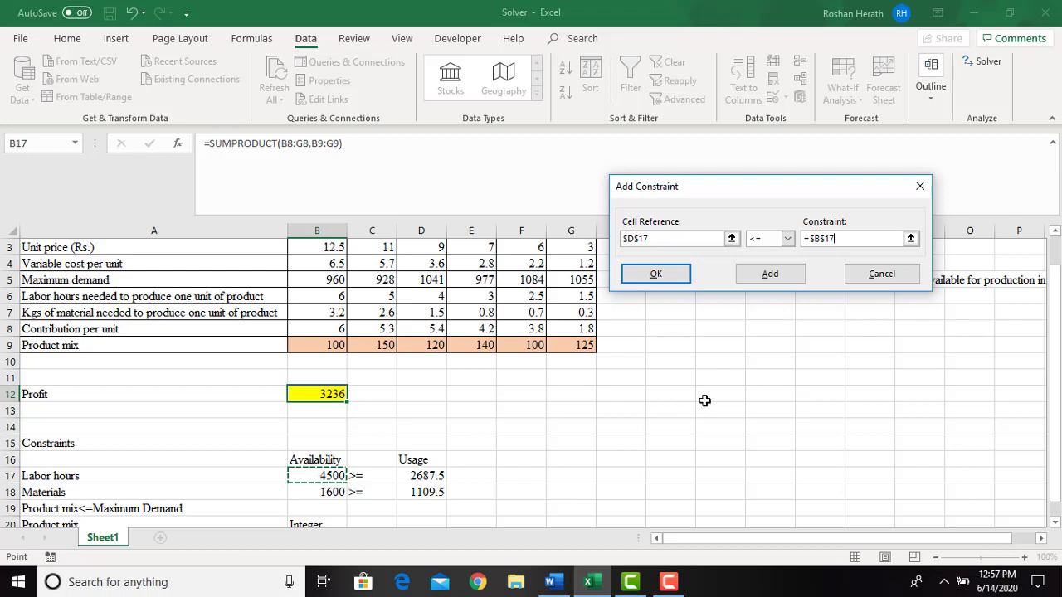
pyautogui.click(774, 276)
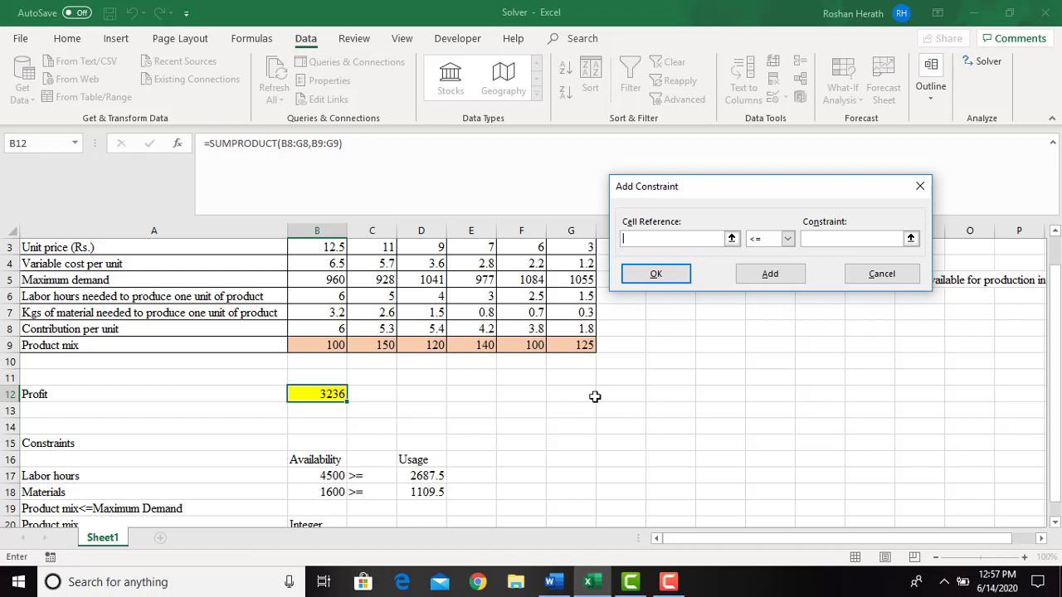
# Add the materials constraint D18 <= B18 and keep constraint entry open for another one.
pyautogui.click(425, 494)
pyautogui.click(821, 241)
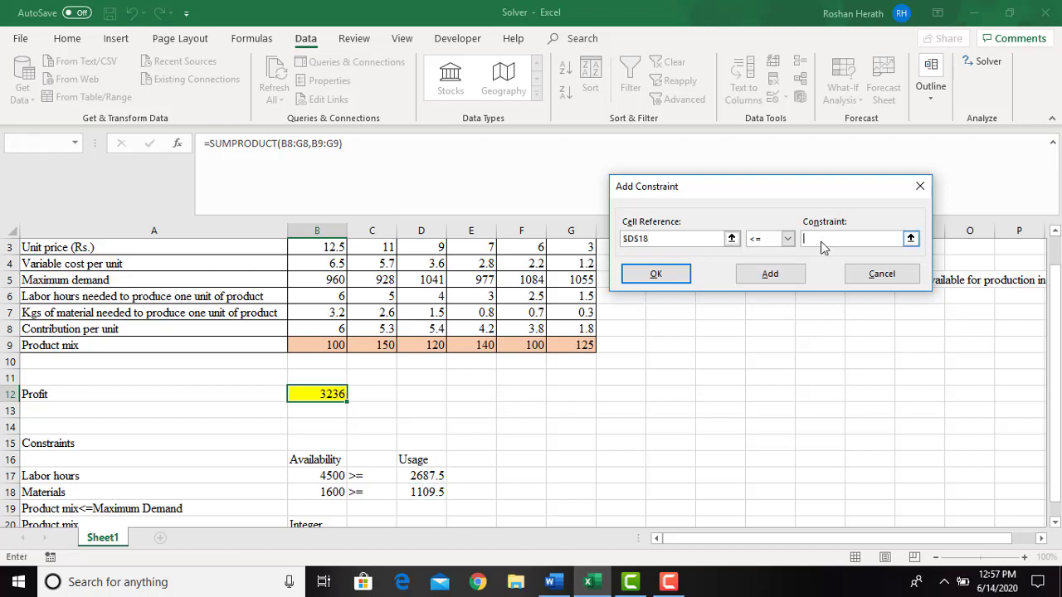
pyautogui.click(317, 494)
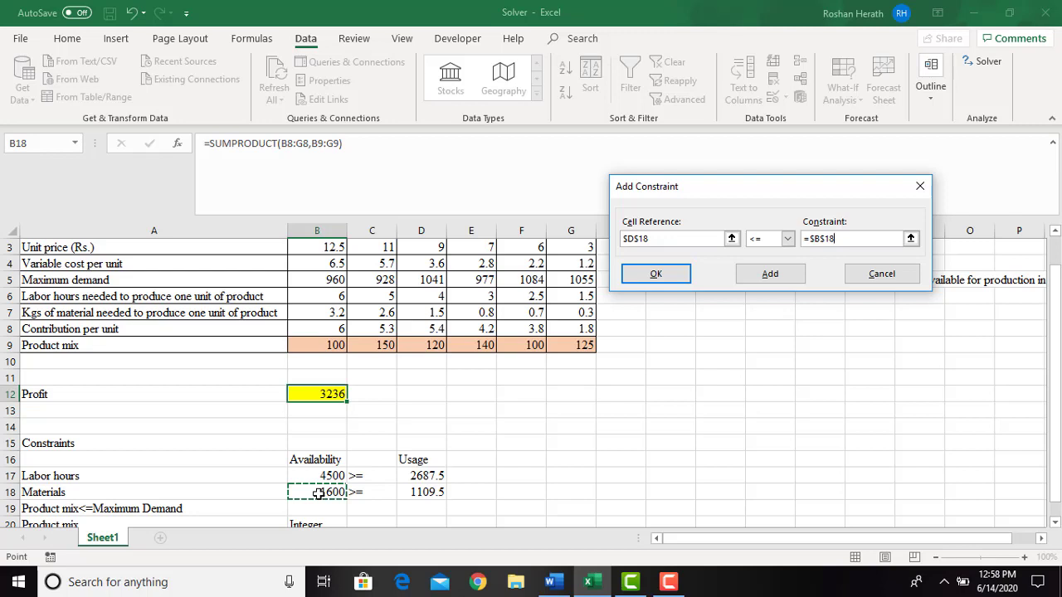
pyautogui.click(769, 279)
# Add the maximum demand constraint that product mix B9:G9 is <= B5:G5, keeping constraint entry open for another one.
pyautogui.moveTo(755, 187); pyautogui.dragTo(779, 276)
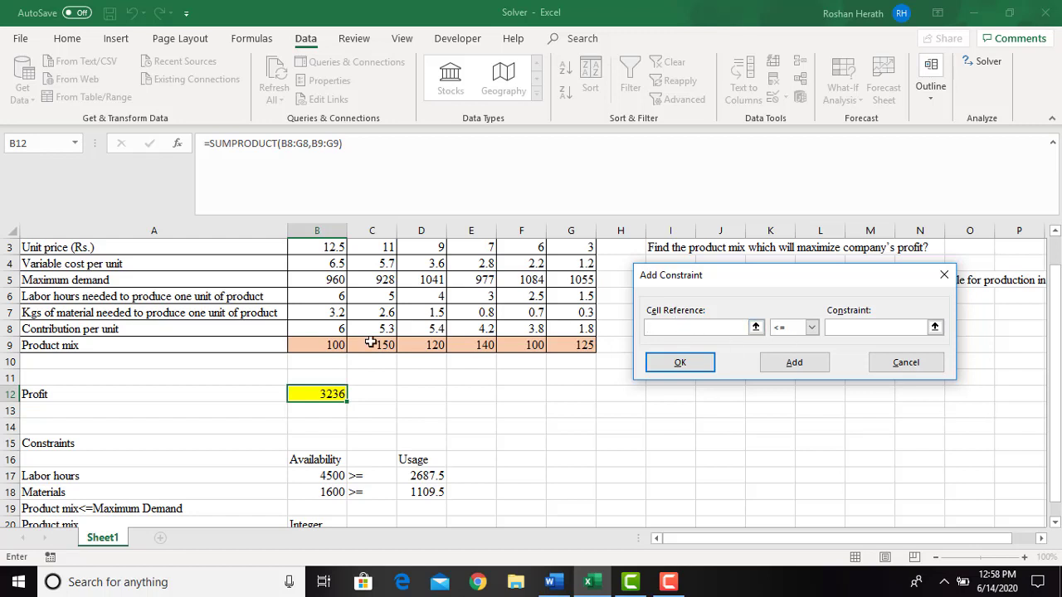
pyautogui.moveTo(303, 348); pyautogui.dragTo(564, 349)
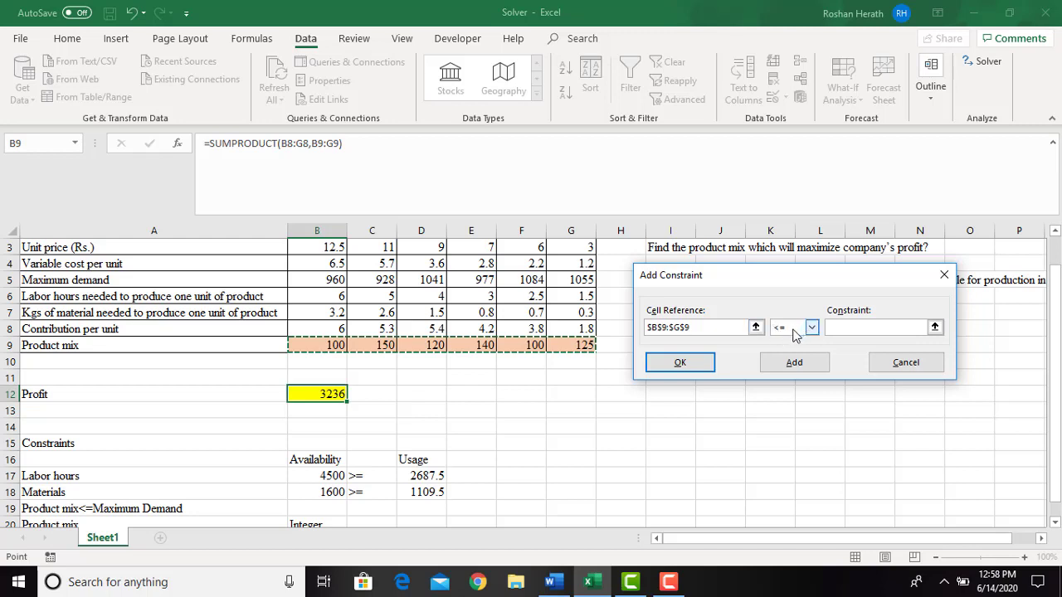
pyautogui.click(846, 329)
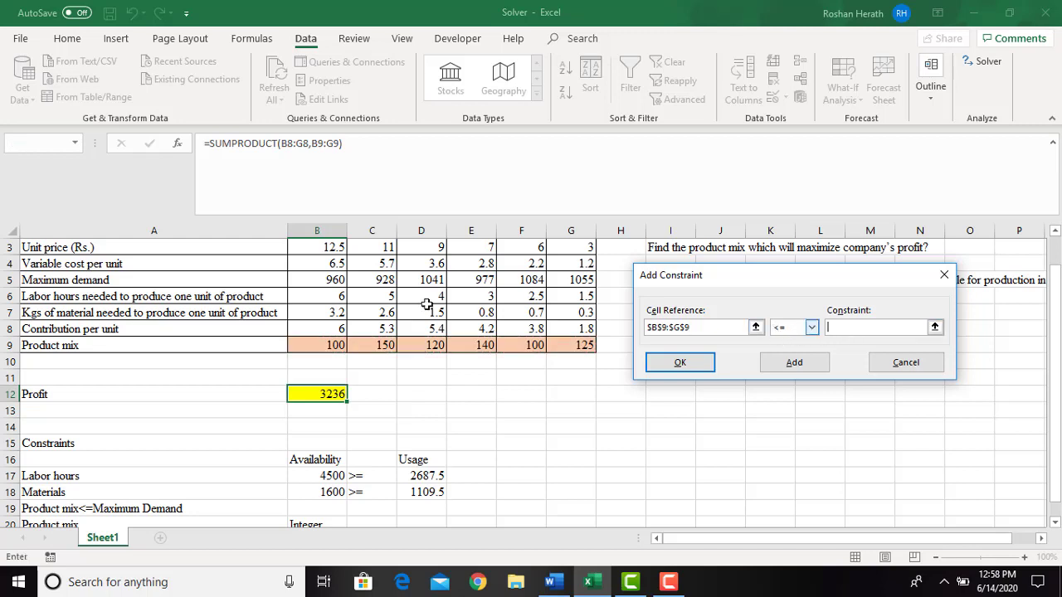
pyautogui.moveTo(314, 280); pyautogui.dragTo(529, 282)
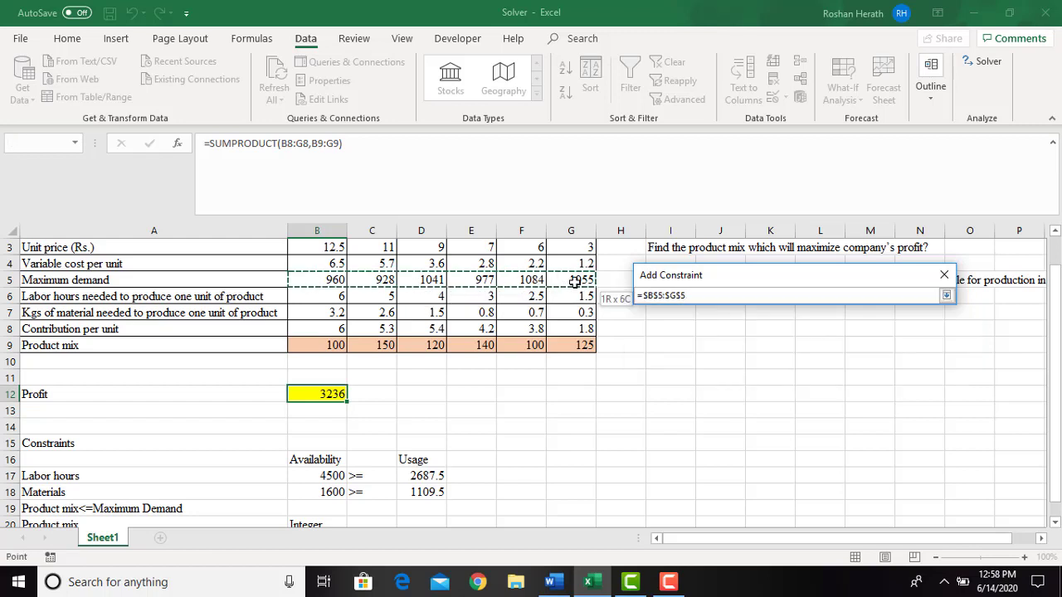
pyautogui.moveTo(574, 282); pyautogui.dragTo(575, 282)
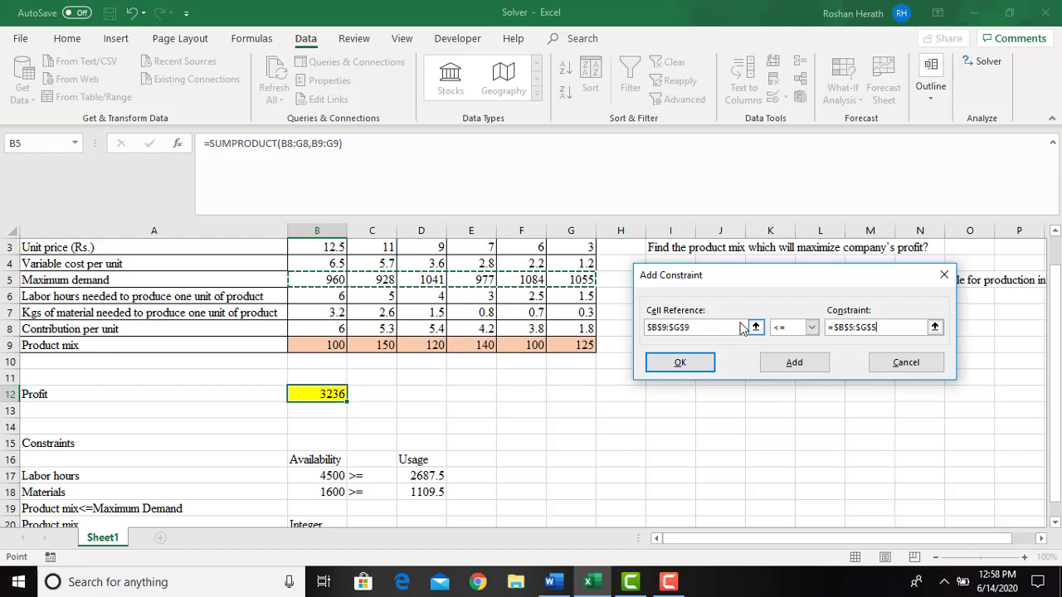
pyautogui.click(789, 369)
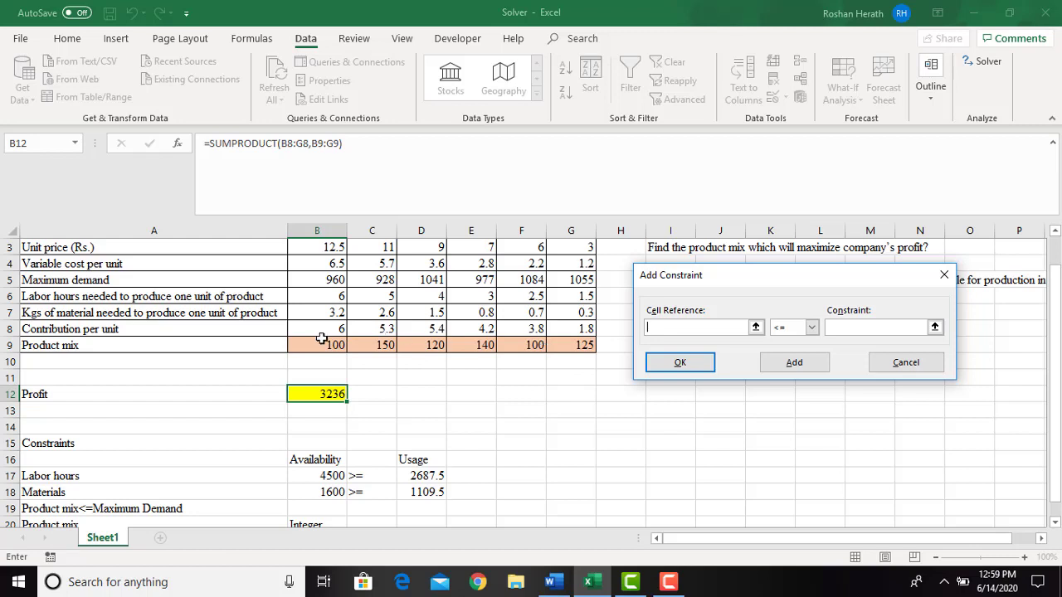
# Add an int constraint on the product mix B9:G9 and return to the Solver parameters.
pyautogui.moveTo(314, 343); pyautogui.dragTo(561, 346)
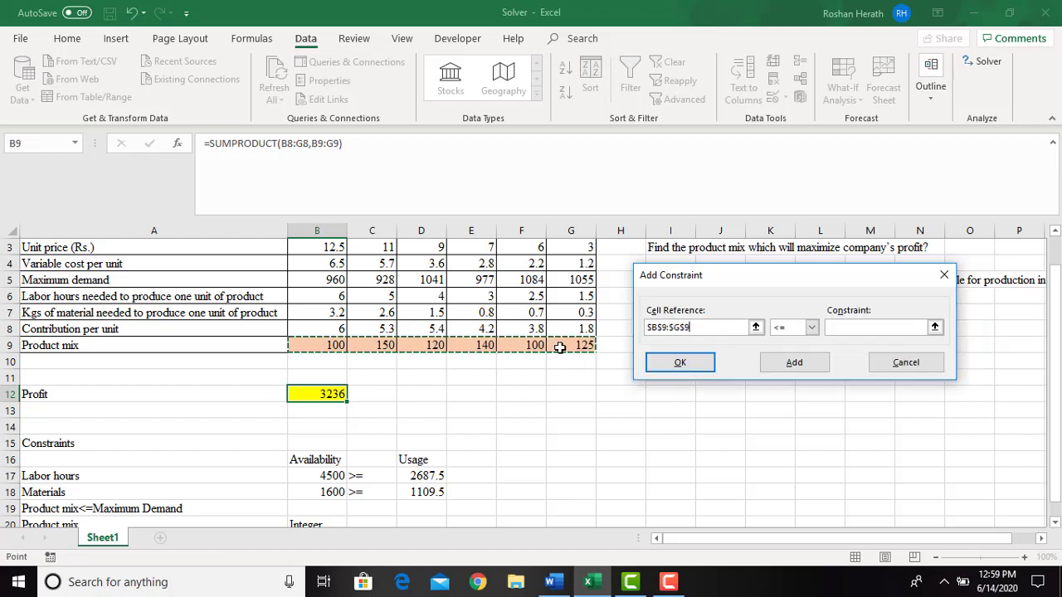
pyautogui.click(811, 328)
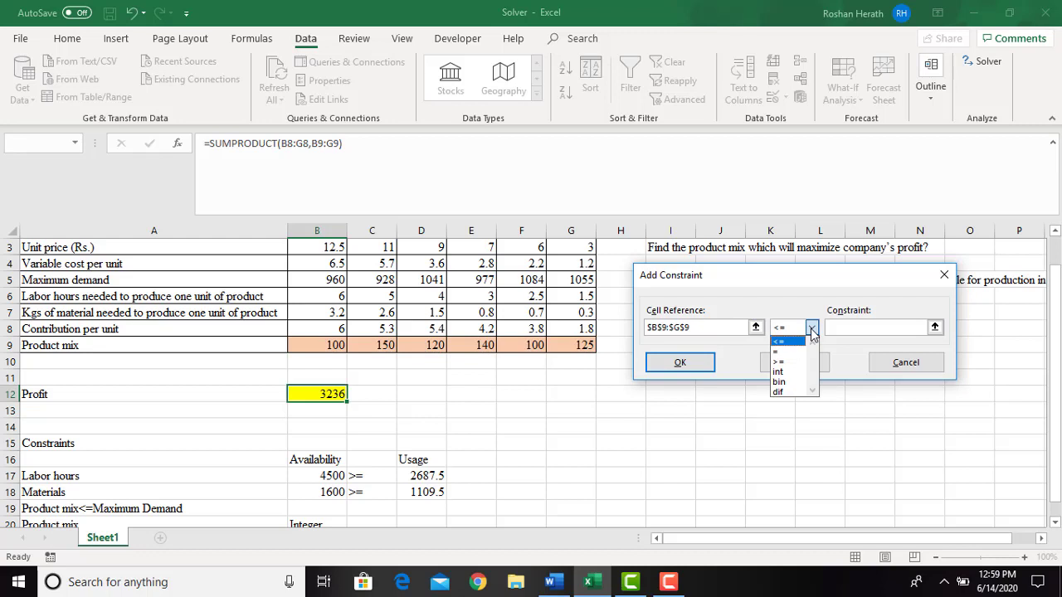
pyautogui.click(779, 372)
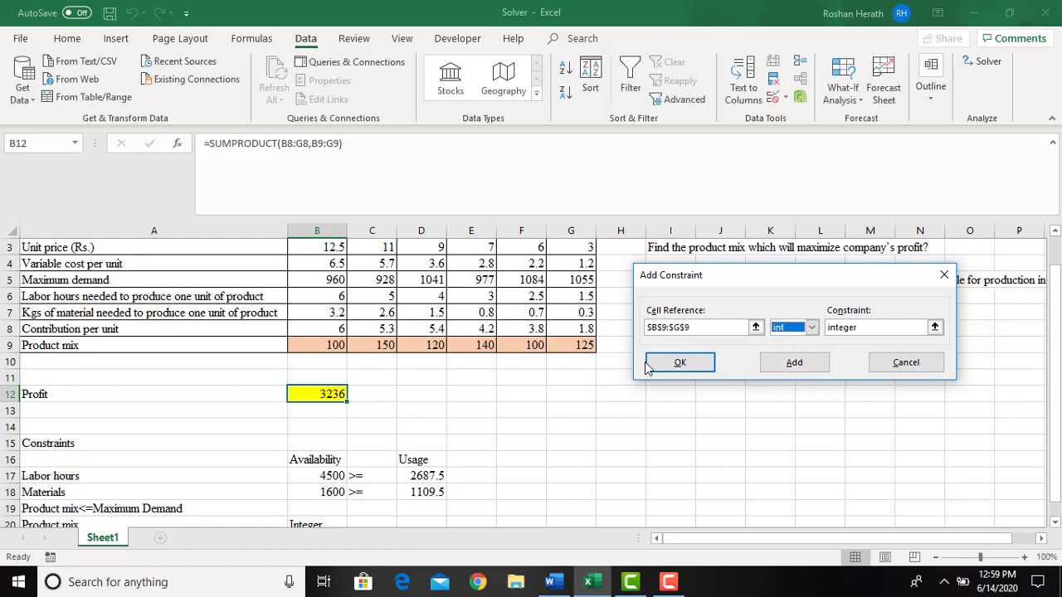
pyautogui.click(674, 362)
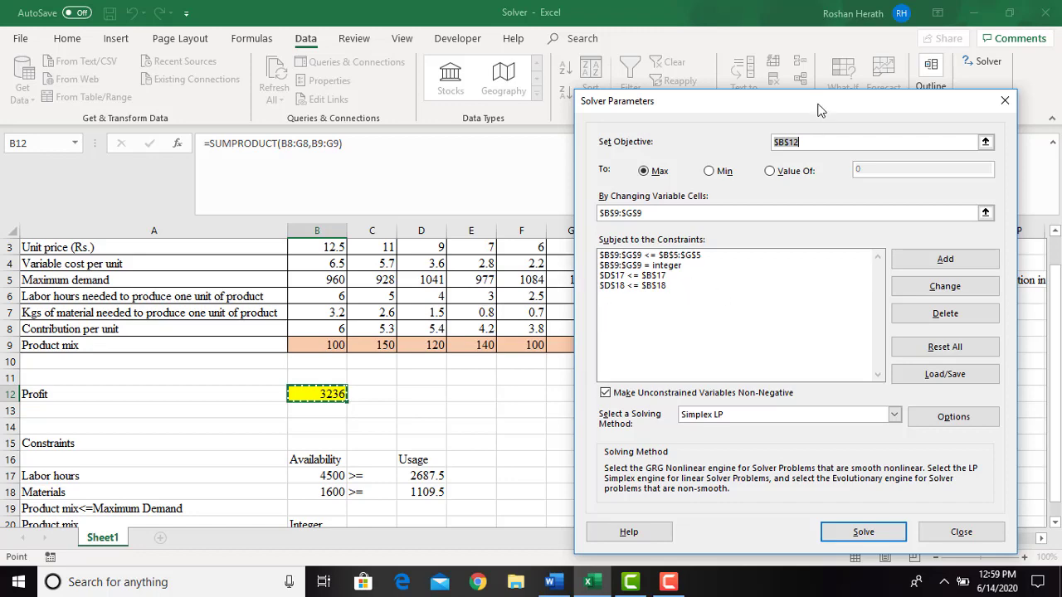
# Choose Simplex LP as the solving method and solve the model.
pyautogui.moveTo(817, 106); pyautogui.dragTo(870, 92)
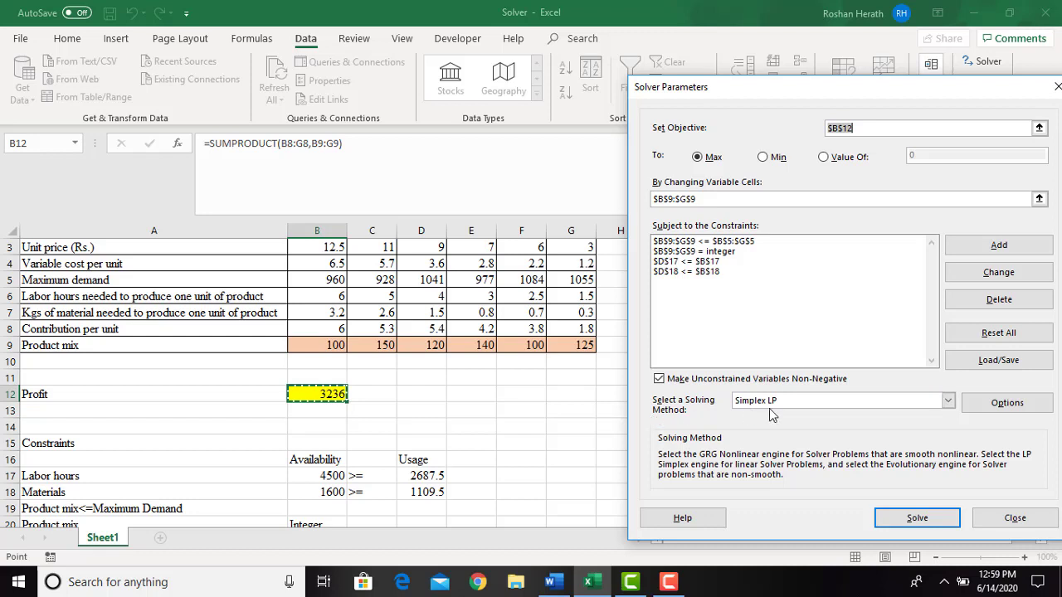
pyautogui.click(947, 401)
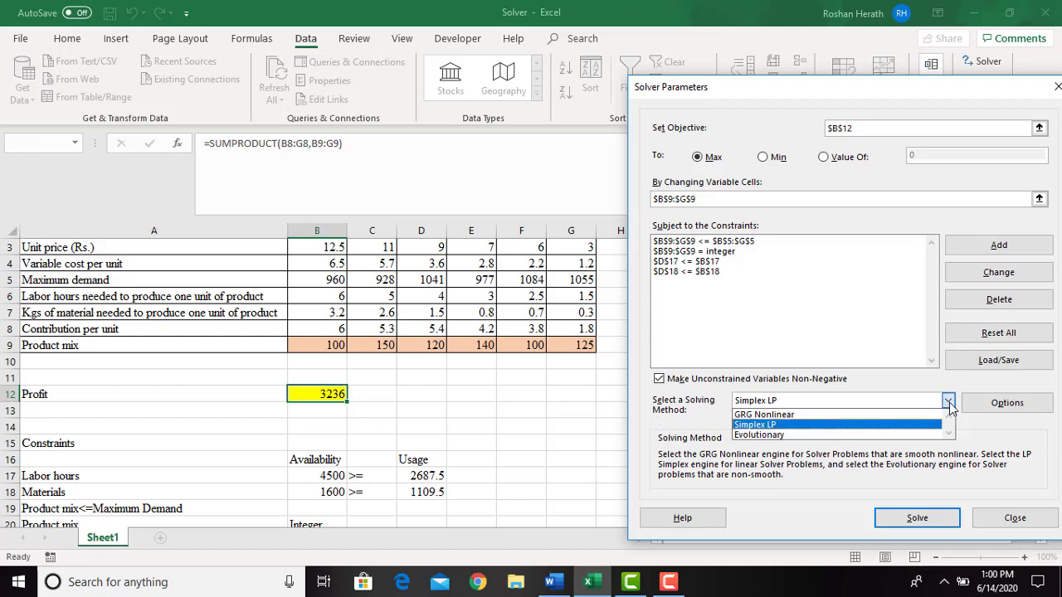
pyautogui.click(750, 428)
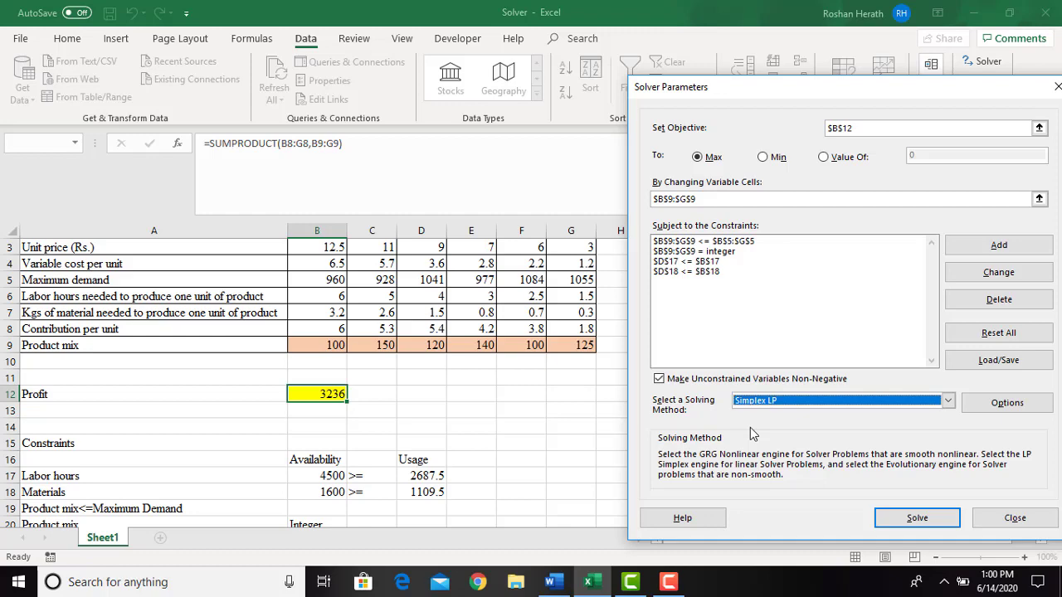
pyautogui.click(901, 520)
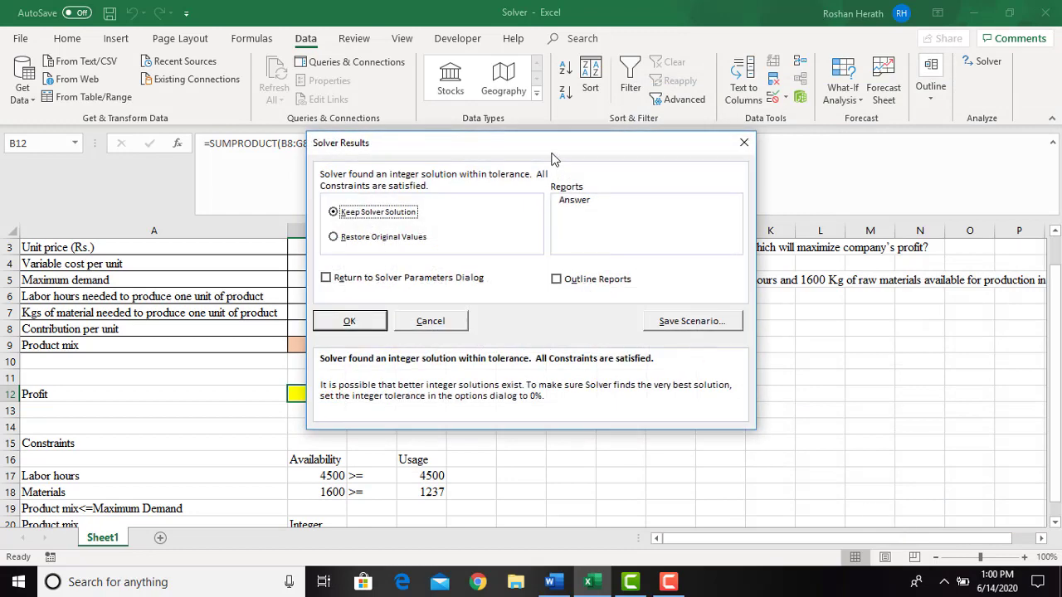
# Keep the Solver solution and generate an Answer report.
pyautogui.moveTo(554, 149); pyautogui.dragTo(808, 71)
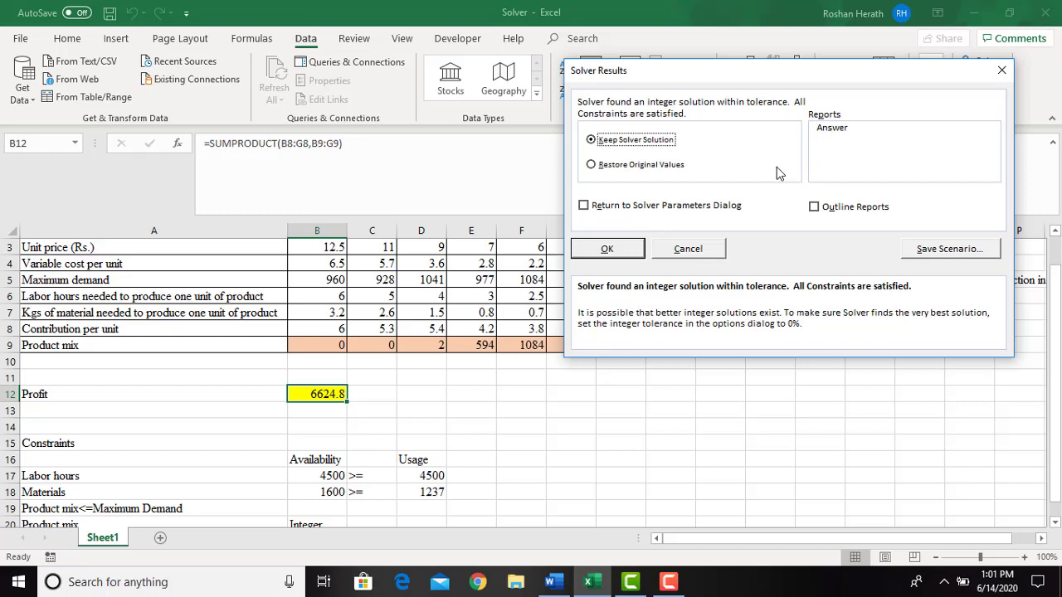
pyautogui.click(830, 129)
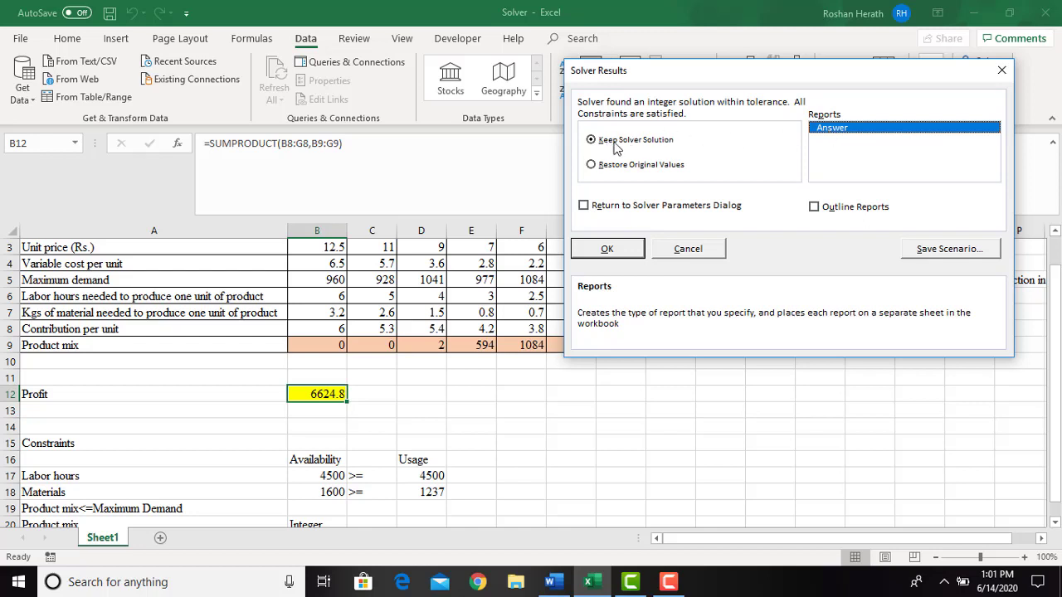
pyautogui.click(815, 126)
pyautogui.click(831, 131)
pyautogui.click(606, 248)
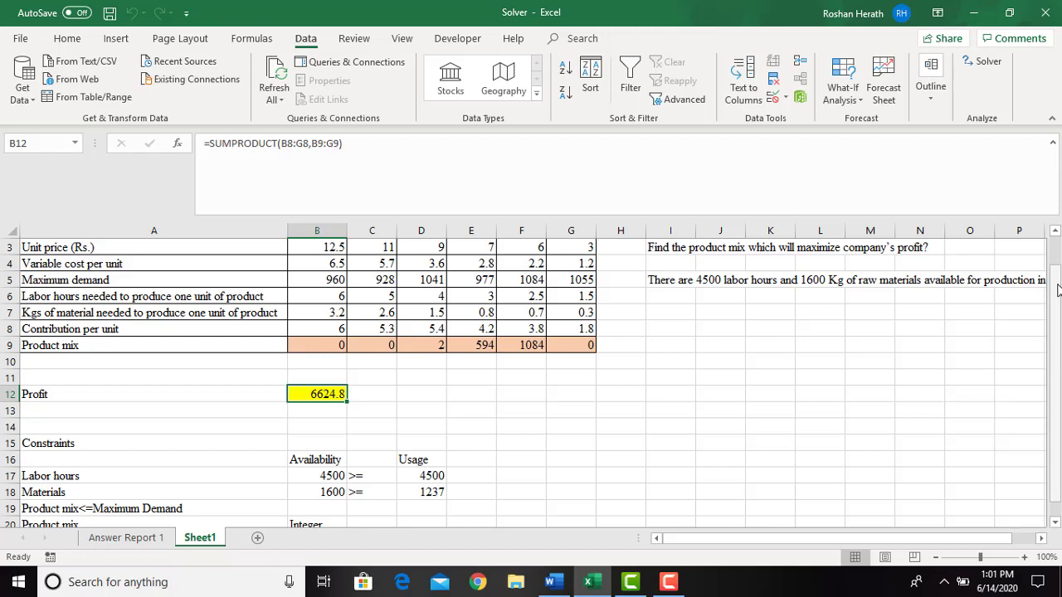
# Fill the labor hours and materials usage cells D17 and D18 with light blue.
pyautogui.moveTo(1057, 288); pyautogui.dragTo(1057, 302)
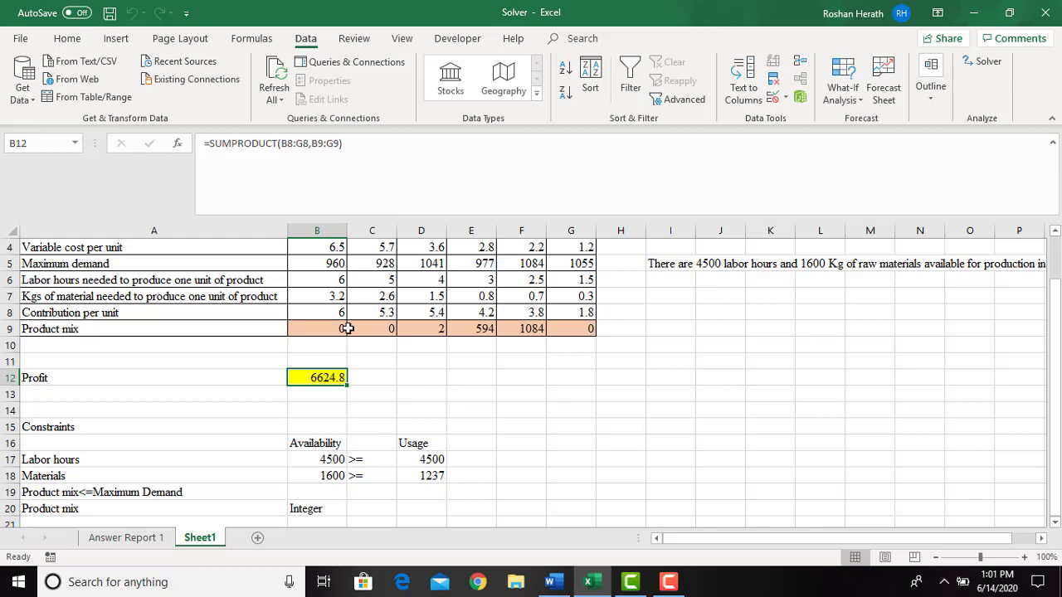
pyautogui.scroll(1, 1058, 307)
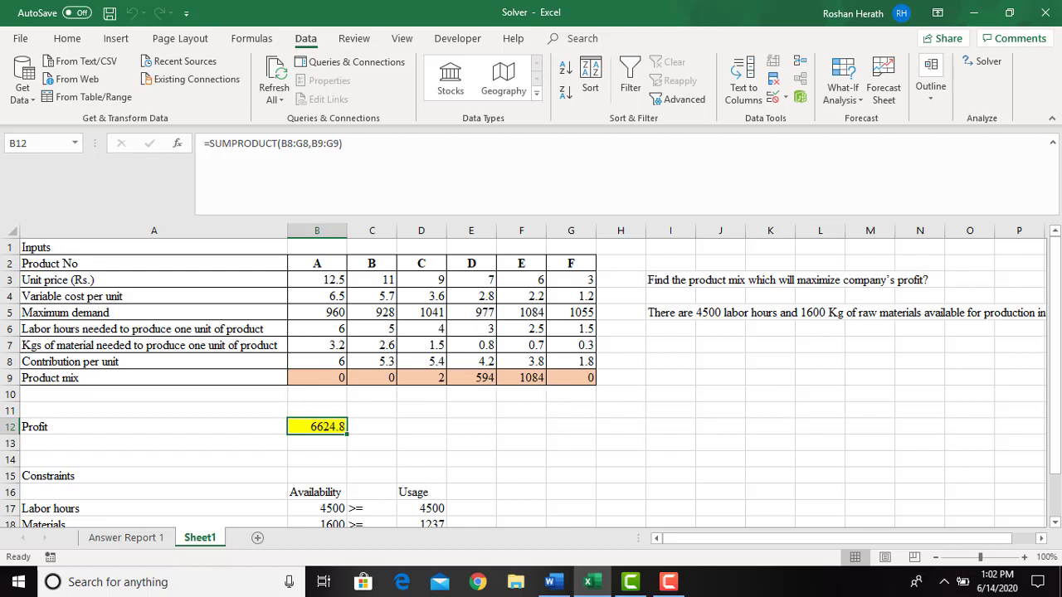
pyautogui.moveTo(1059, 318); pyautogui.dragTo(1059, 317)
pyautogui.moveTo(1055, 380); pyautogui.dragTo(1055, 381)
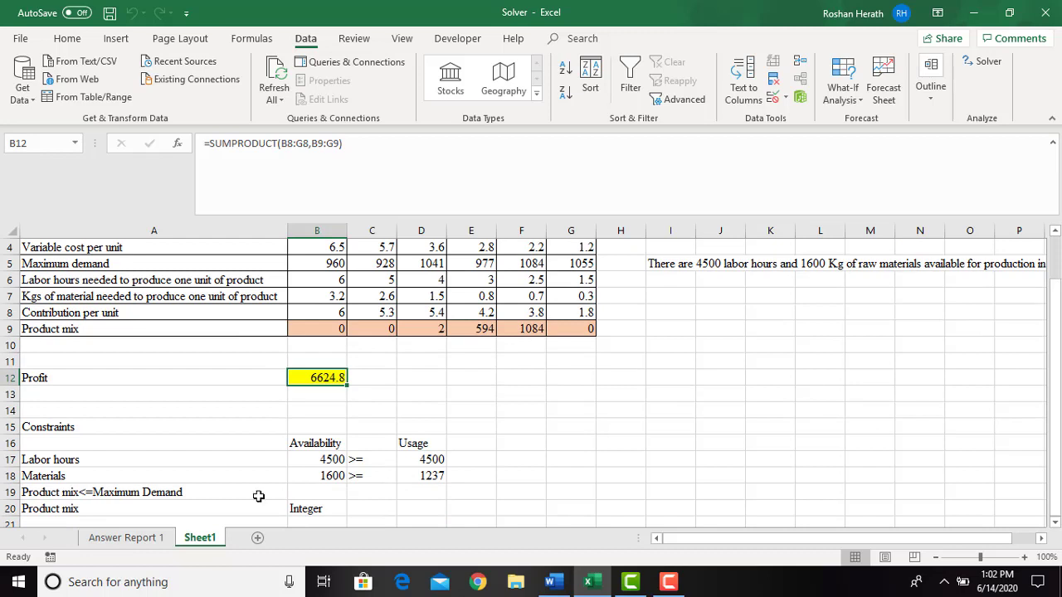
pyautogui.click(421, 458)
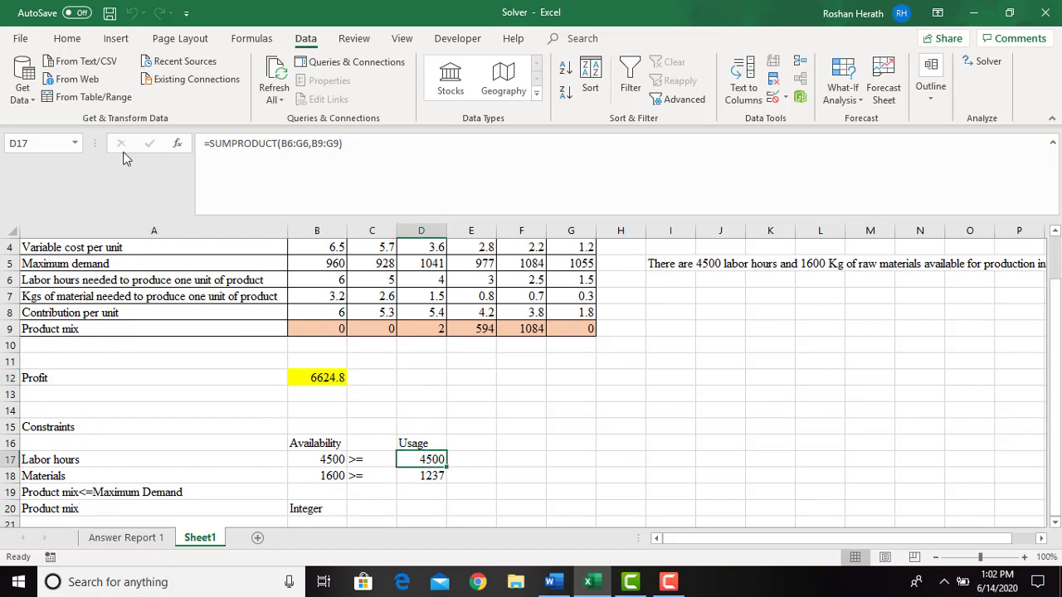
pyautogui.click(55, 41)
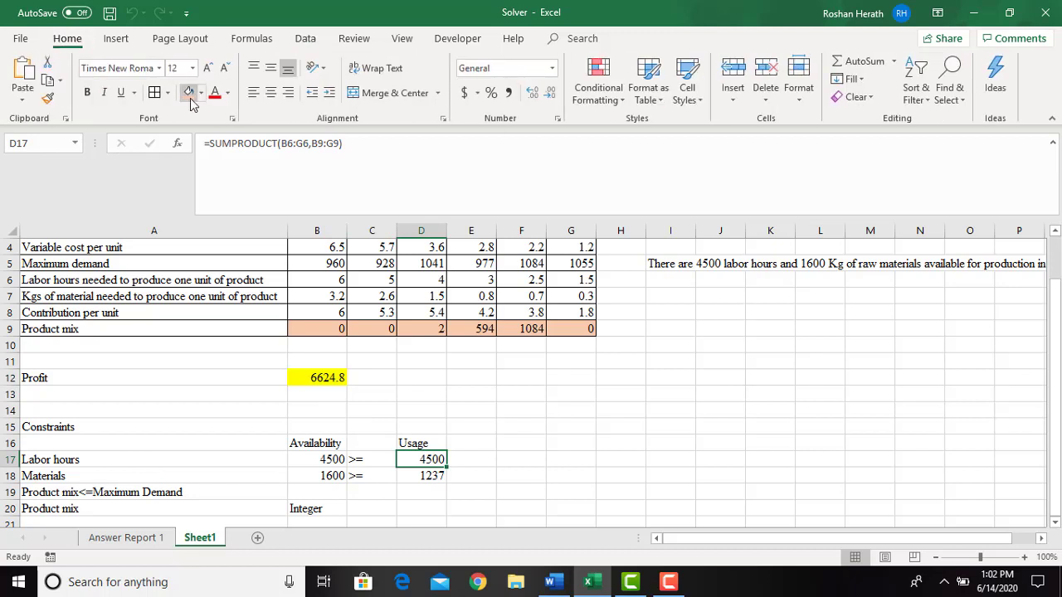
pyautogui.click(201, 94)
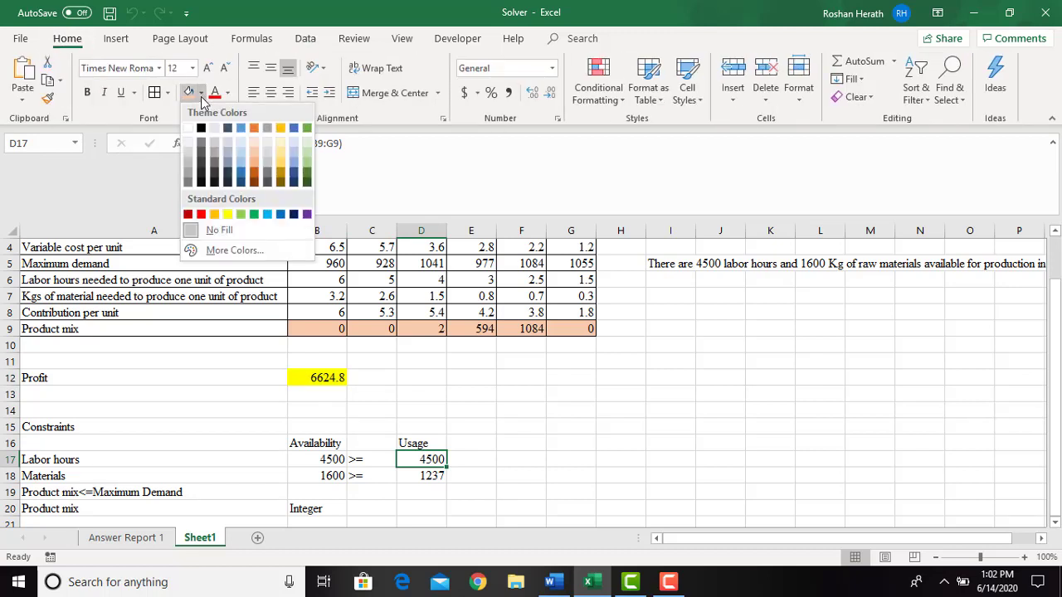
pyautogui.click(239, 146)
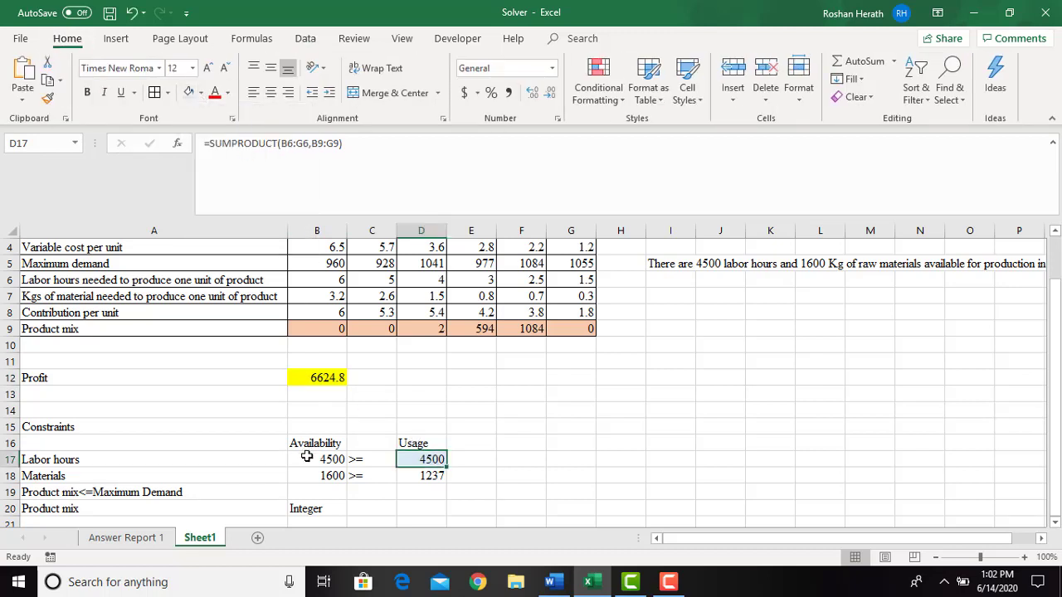
pyautogui.click(416, 477)
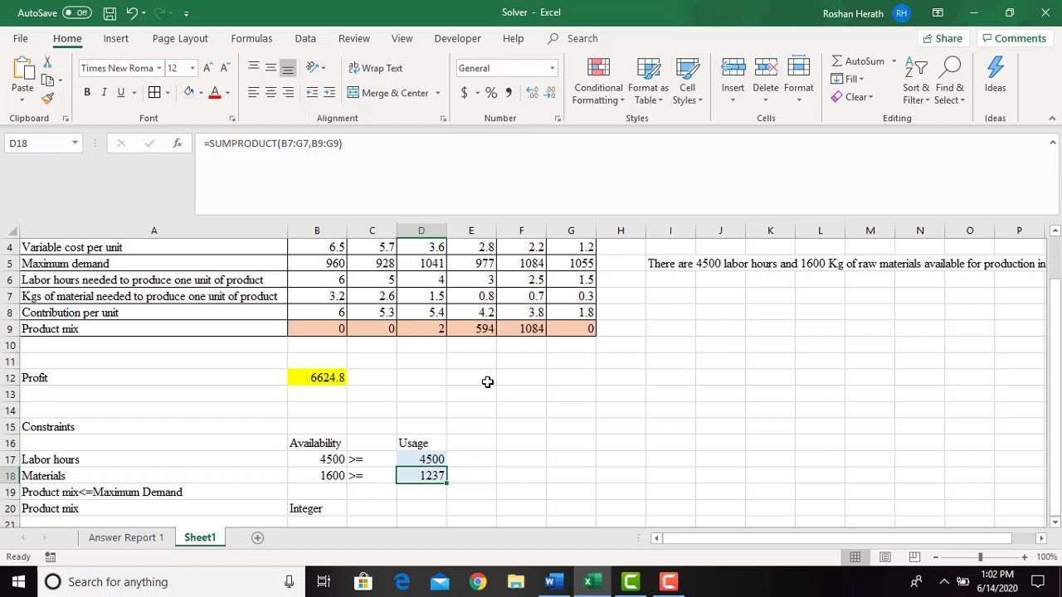
# Examine the objective and variable cells in Answer Report 1 and compare them with the profit and product mix on Sheet1.
pyautogui.click(127, 539)
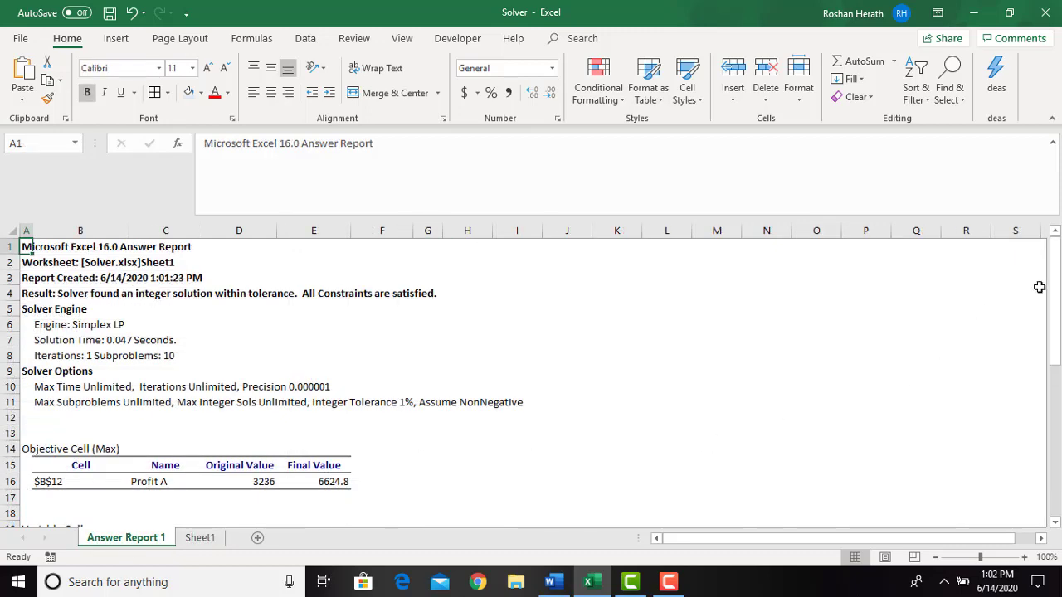
pyautogui.moveTo(1058, 298); pyautogui.dragTo(1057, 365)
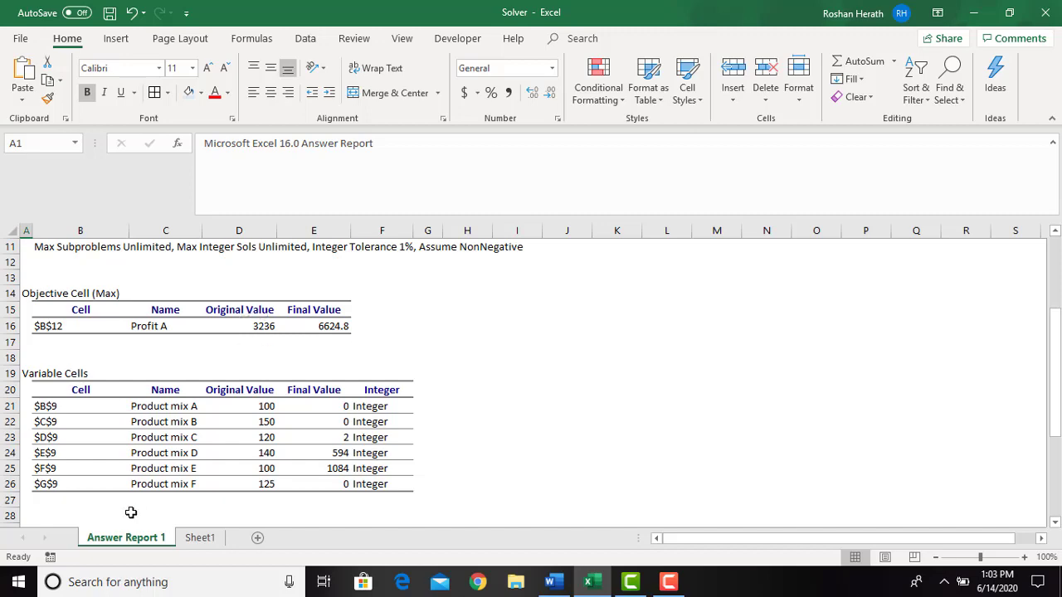
pyautogui.click(199, 537)
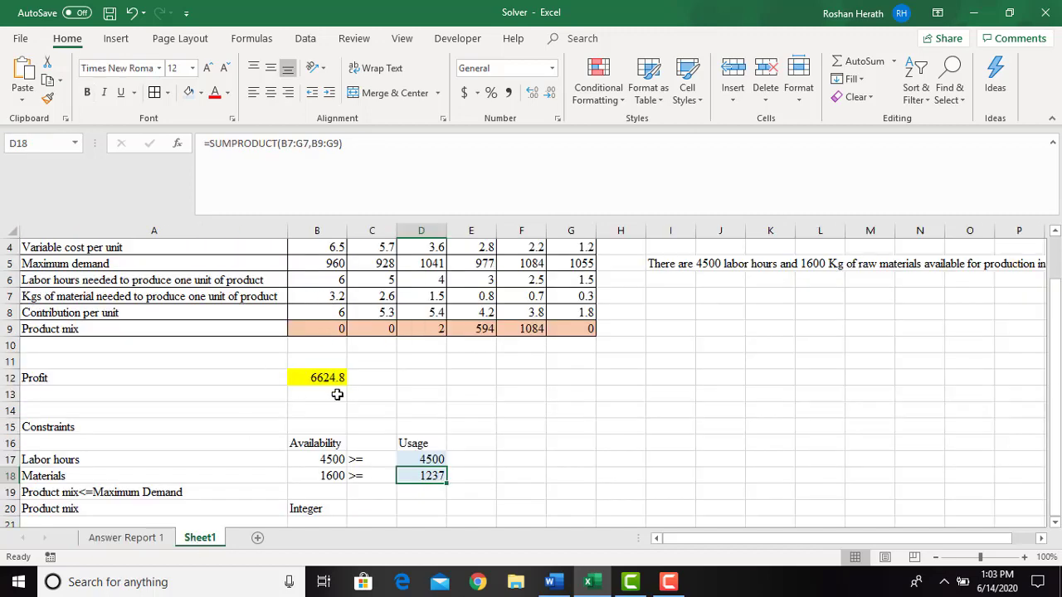
pyautogui.click(126, 537)
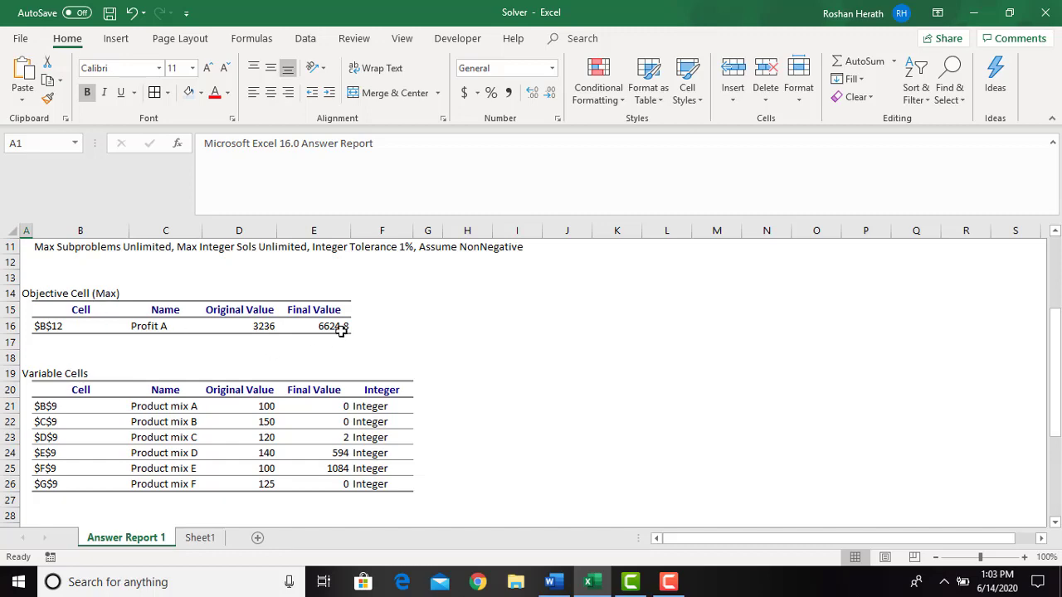
pyautogui.click(199, 537)
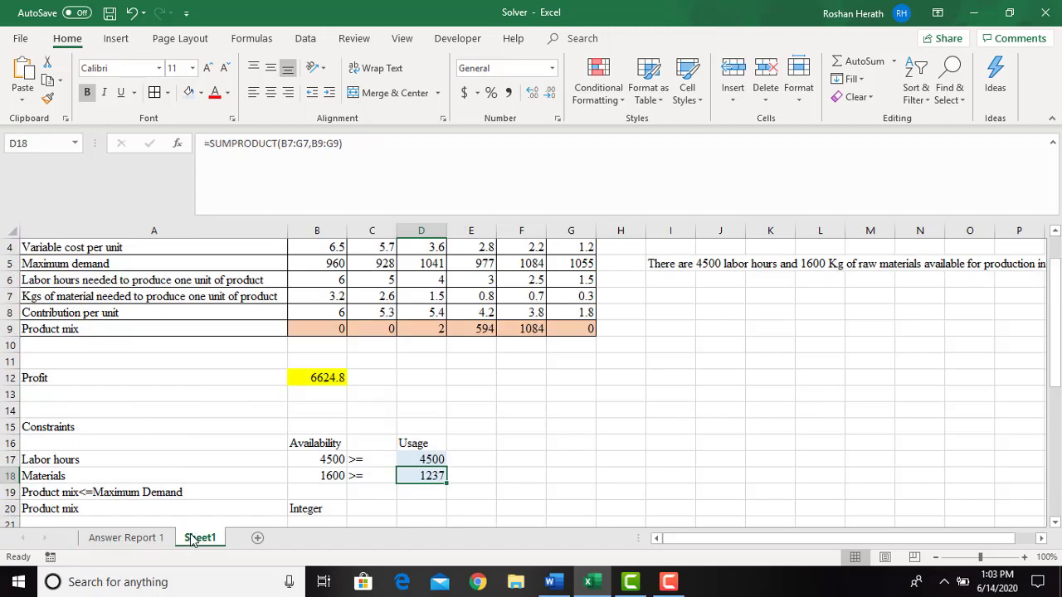
pyautogui.click(126, 537)
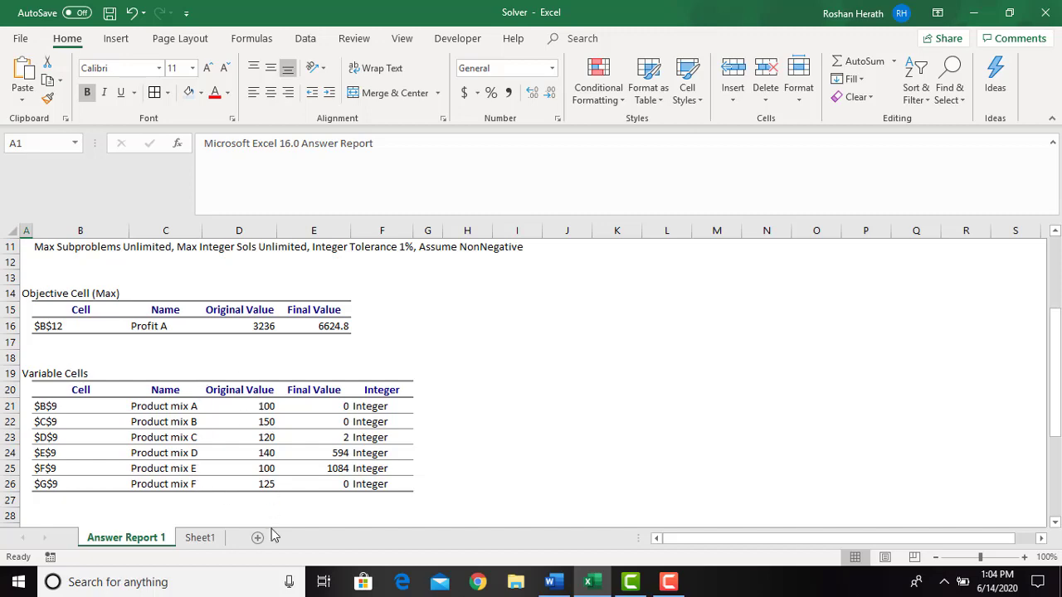
pyautogui.click(199, 537)
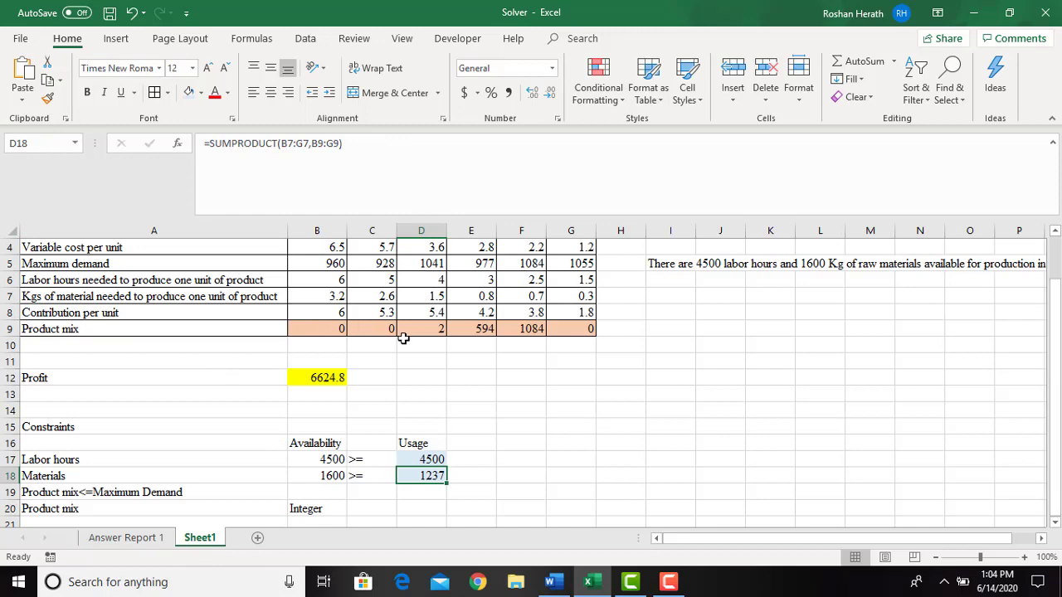
pyautogui.click(126, 538)
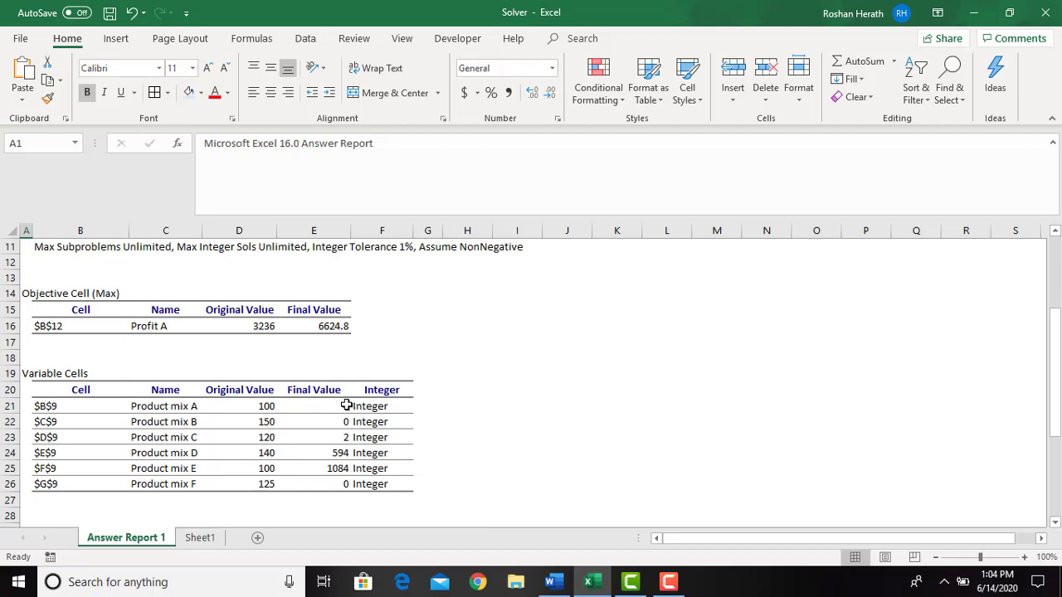
# Examine the labor hours constraint in Answer Report 1 and compare it with the labor availability and usage cells on Sheet1.
pyautogui.click(199, 538)
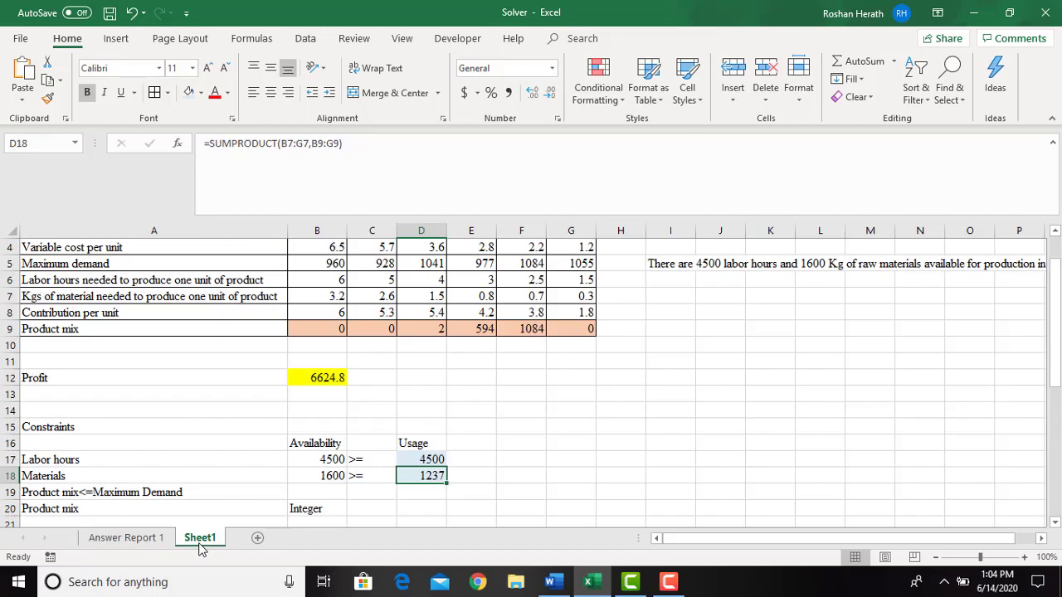
pyautogui.click(152, 541)
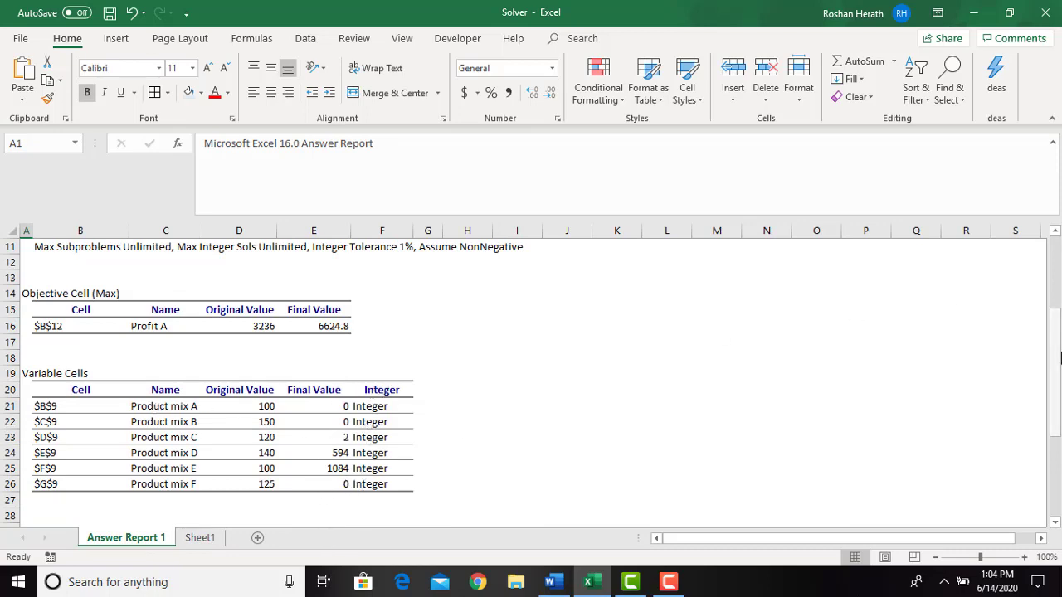
pyautogui.moveTo(1058, 362); pyautogui.dragTo(1058, 508)
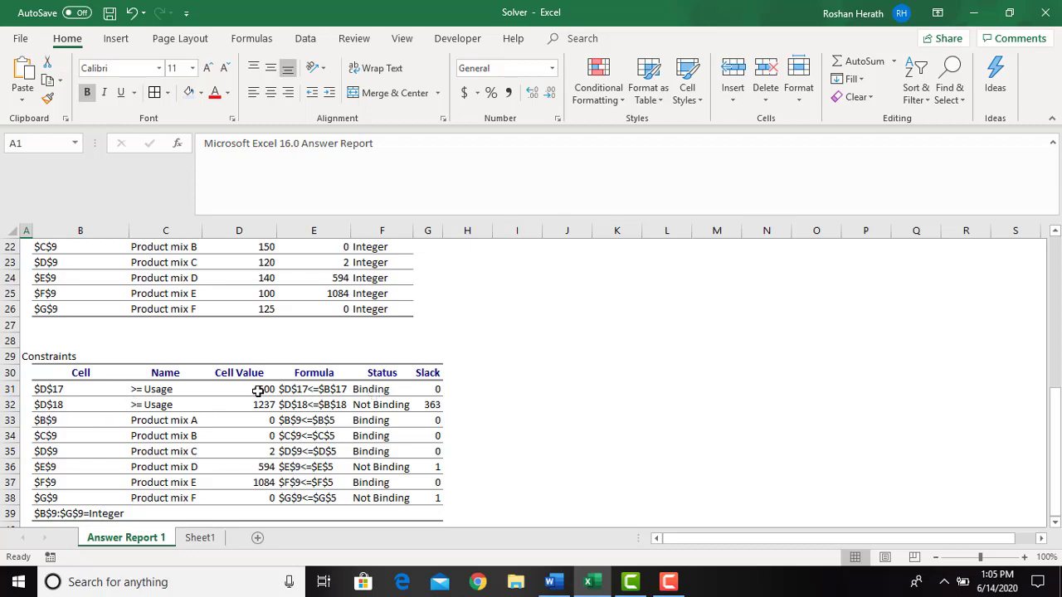
pyautogui.click(203, 538)
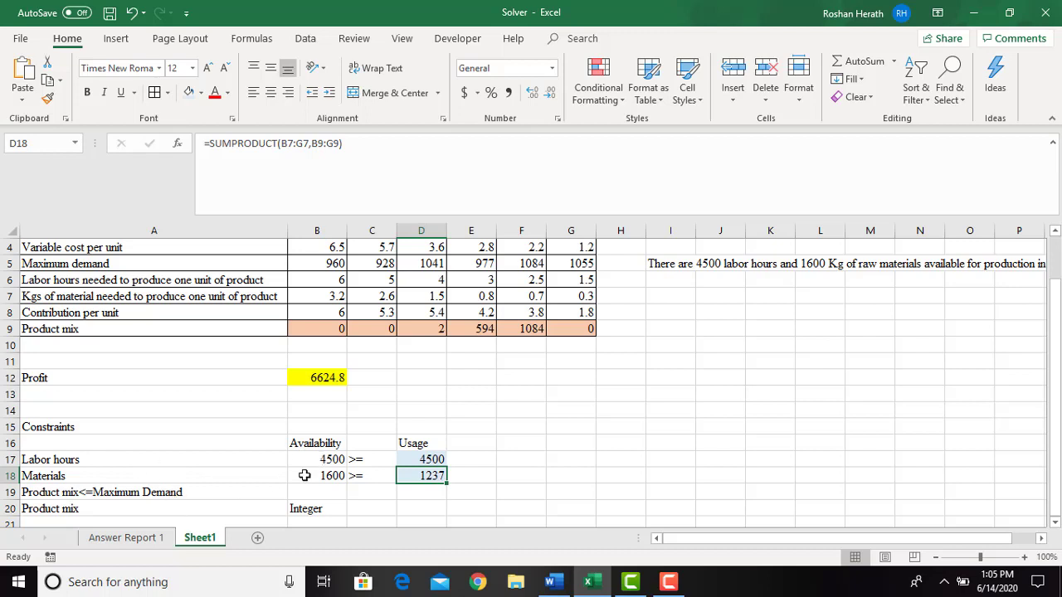
pyautogui.click(323, 459)
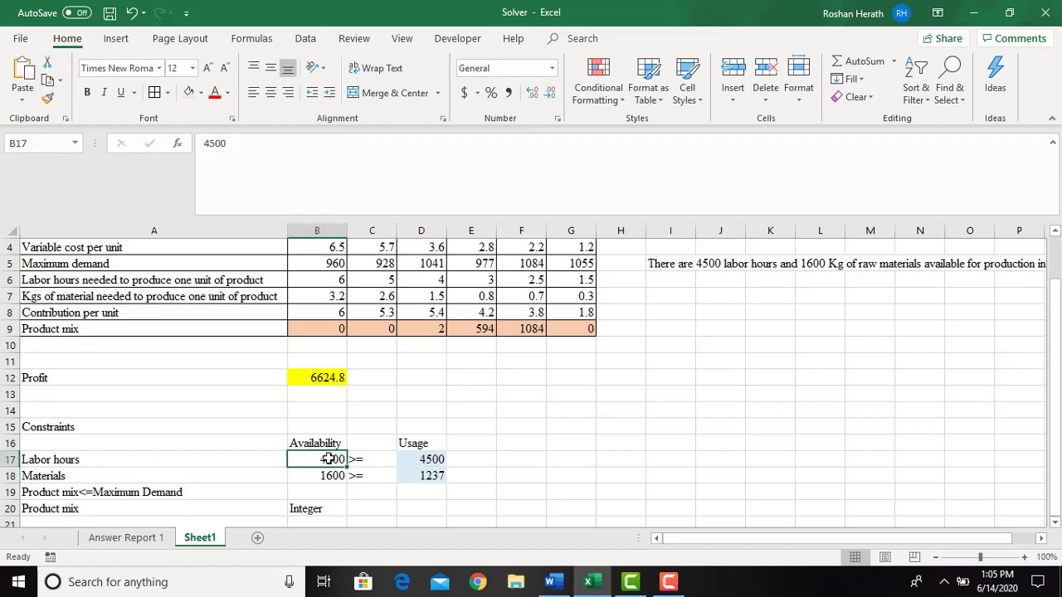
pyautogui.click(424, 459)
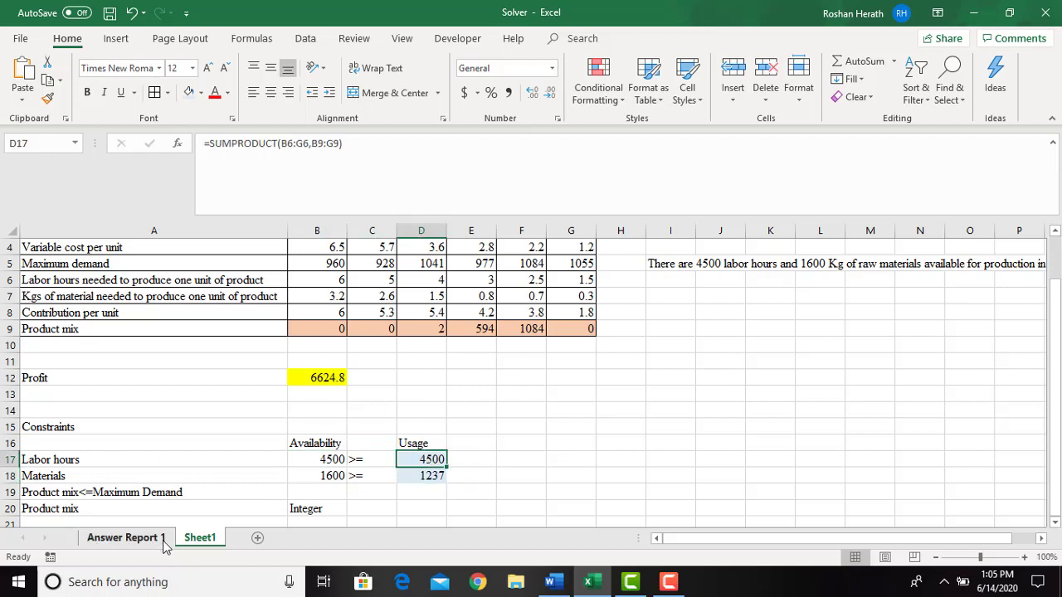
# Compare the materials constraint's status and slack in Answer Report 1 with the materials availability and usage on Sheet1.
pyautogui.click(126, 538)
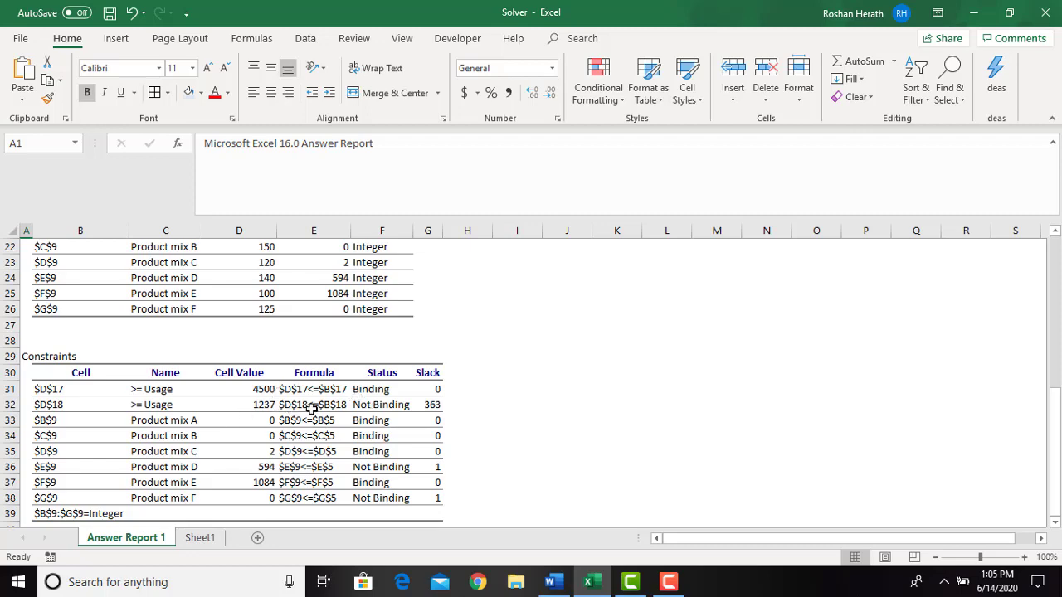
pyautogui.click(200, 537)
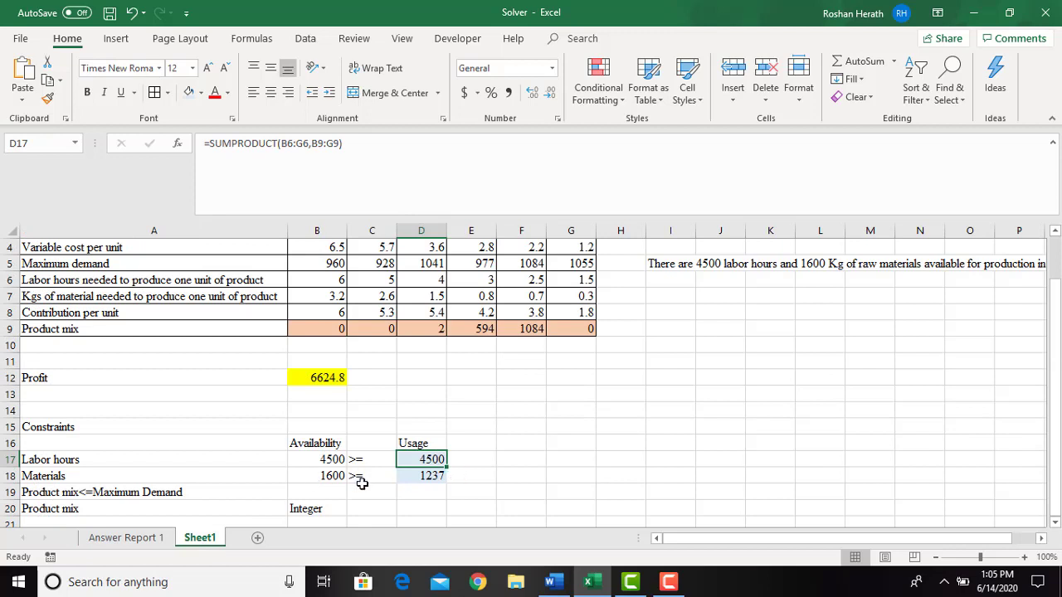
pyautogui.click(323, 480)
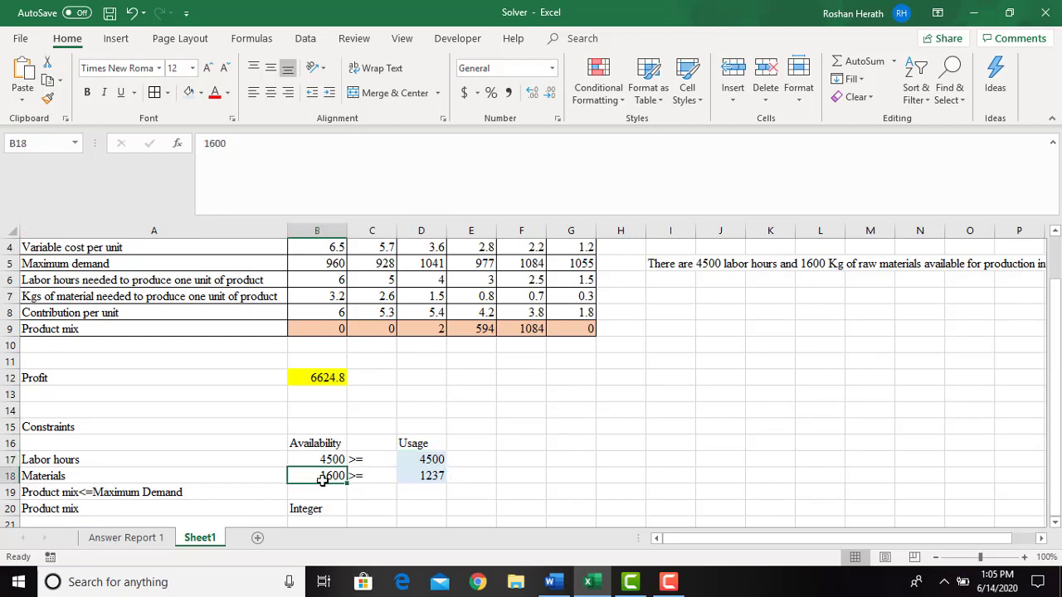
pyautogui.click(419, 475)
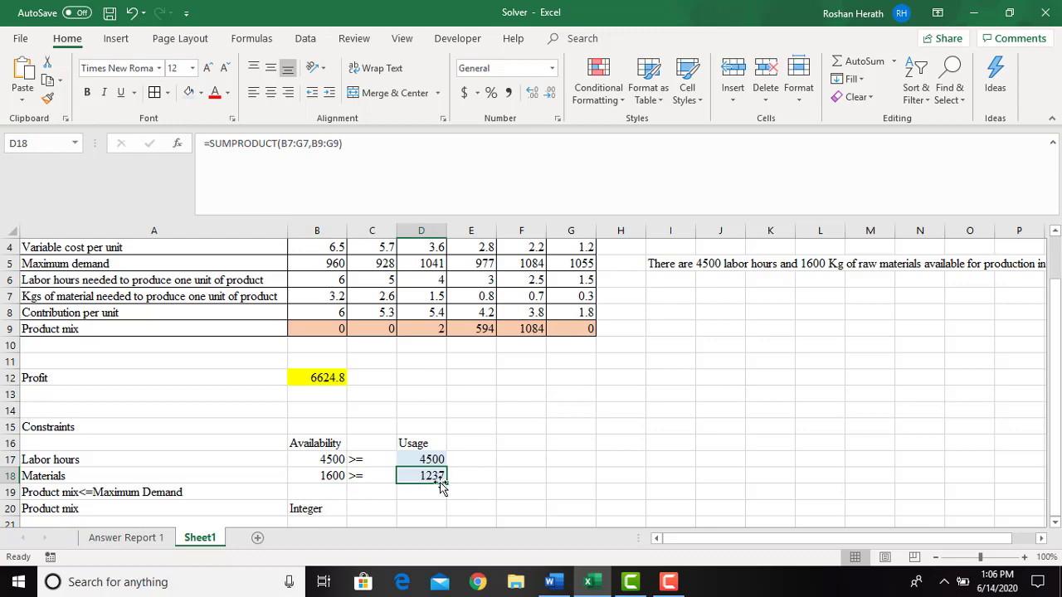
pyautogui.click(128, 544)
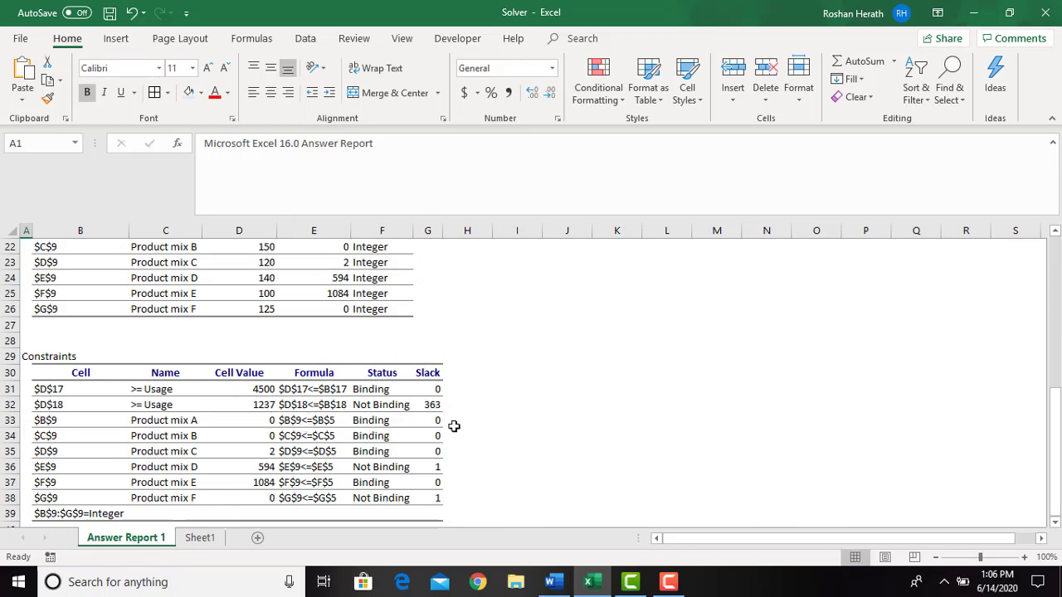
pyautogui.click(200, 538)
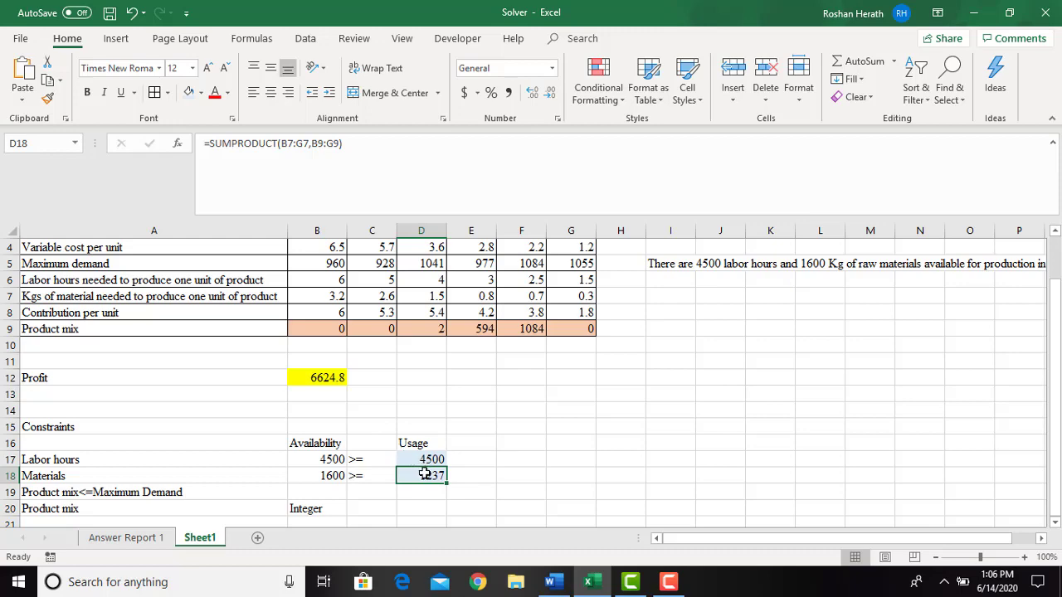
# Check the product mix constraints for products A to F in the report against the maximum demand row on Sheet1.
pyautogui.click(126, 537)
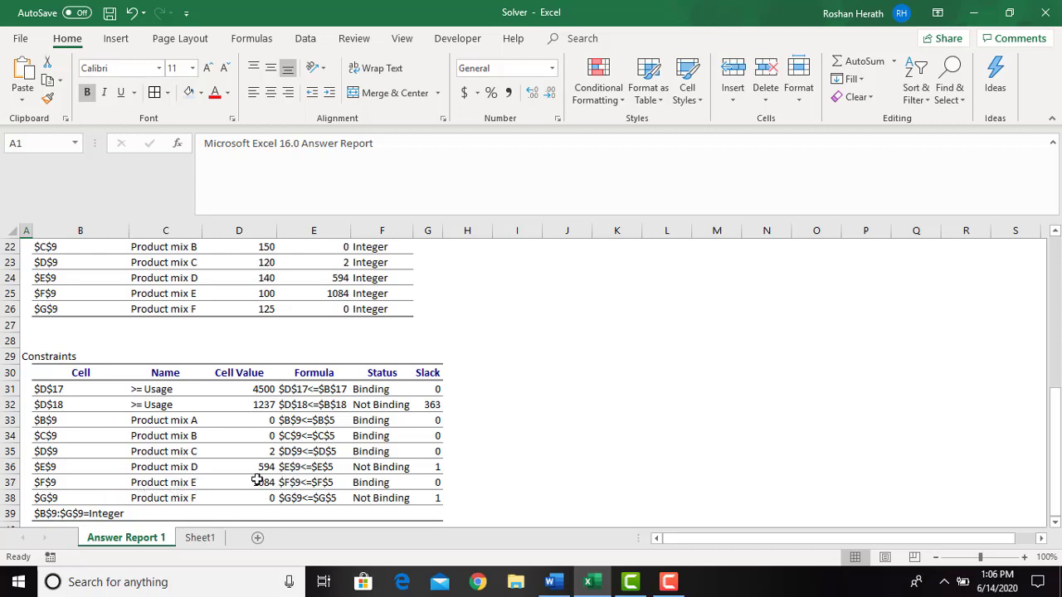
pyautogui.click(202, 538)
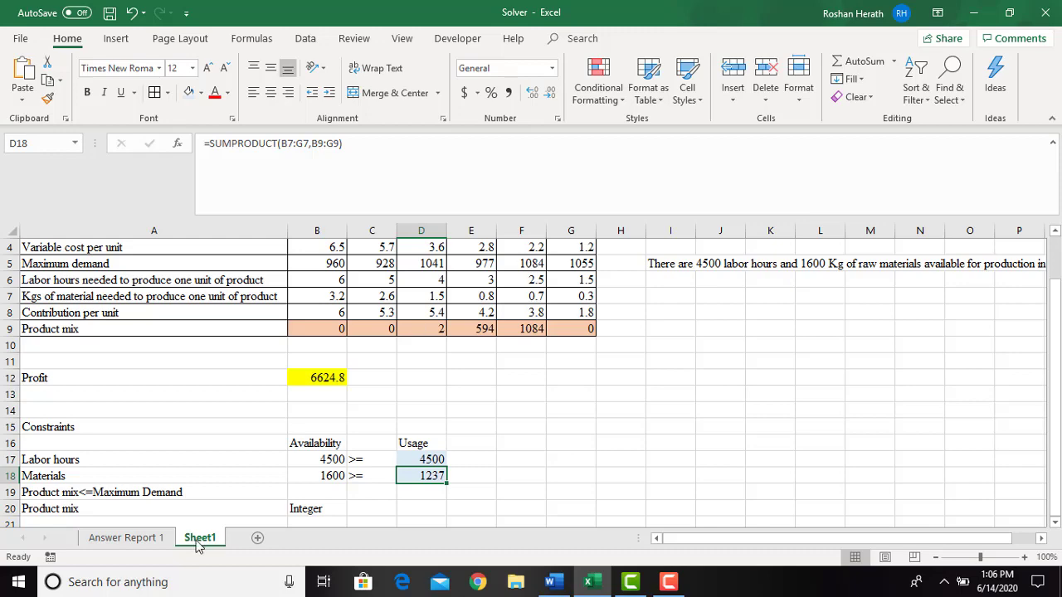
pyautogui.click(156, 541)
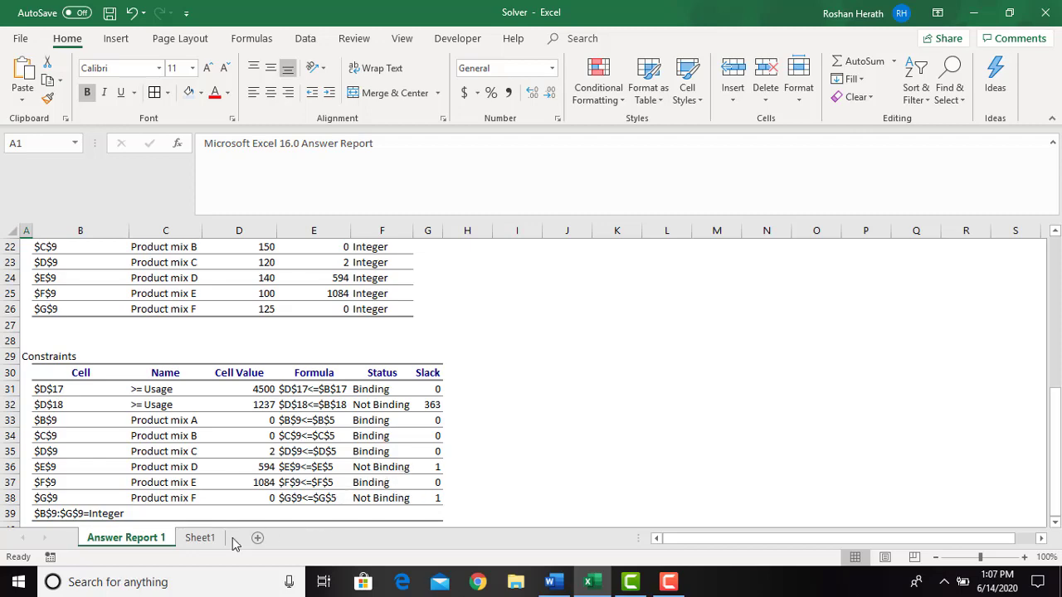
pyautogui.click(207, 543)
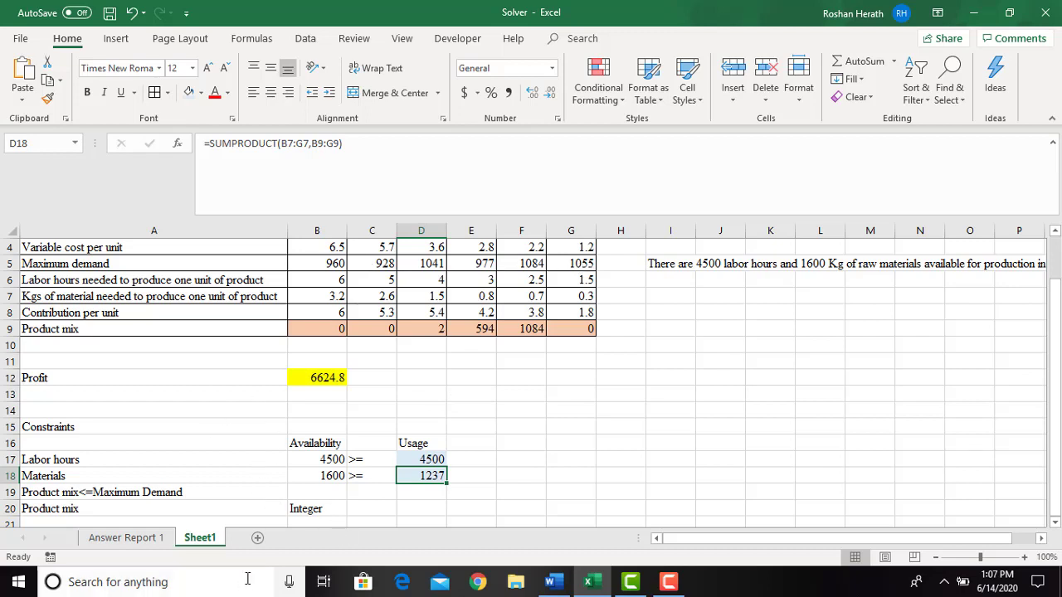
pyautogui.click(153, 538)
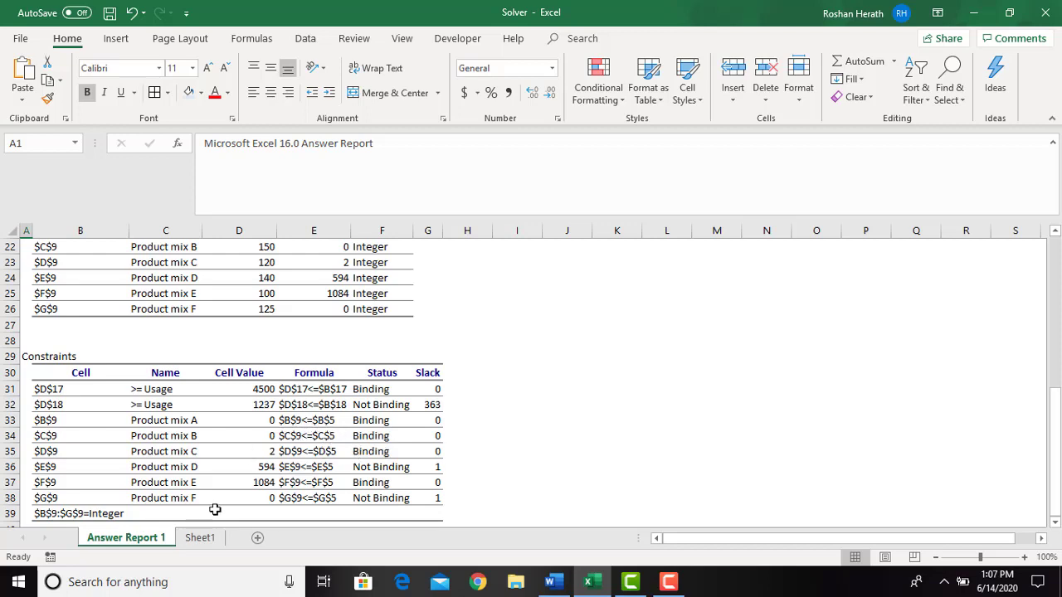
pyautogui.click(192, 536)
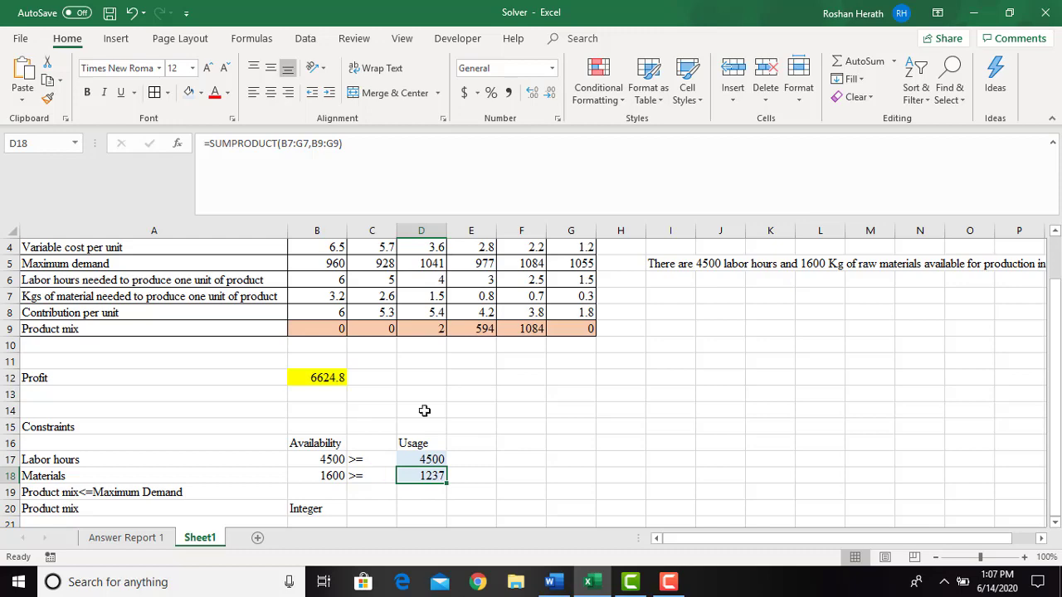
pyautogui.click(160, 544)
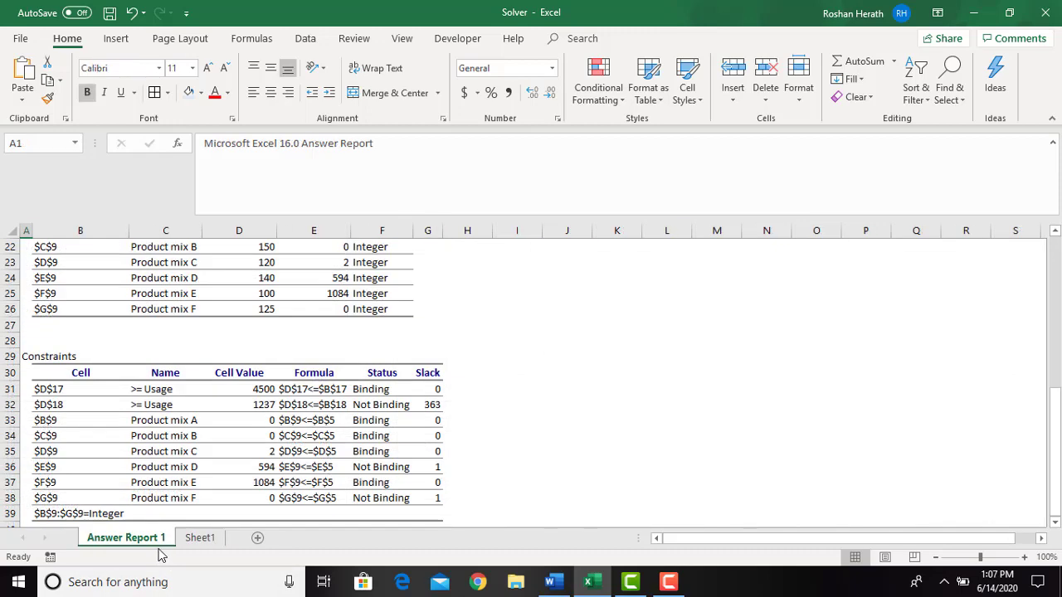
pyautogui.click(199, 546)
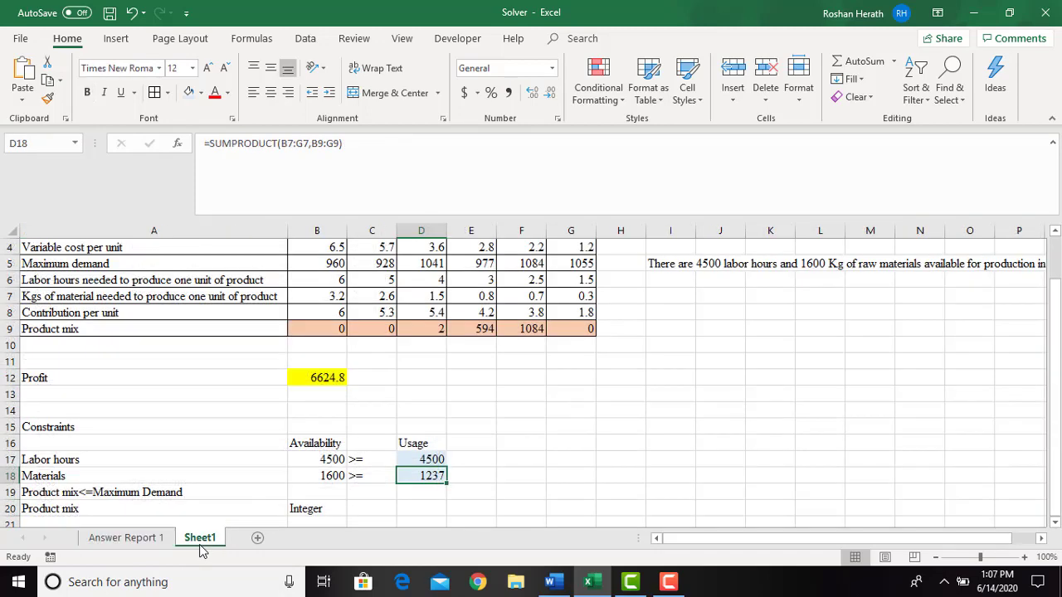
pyautogui.click(150, 542)
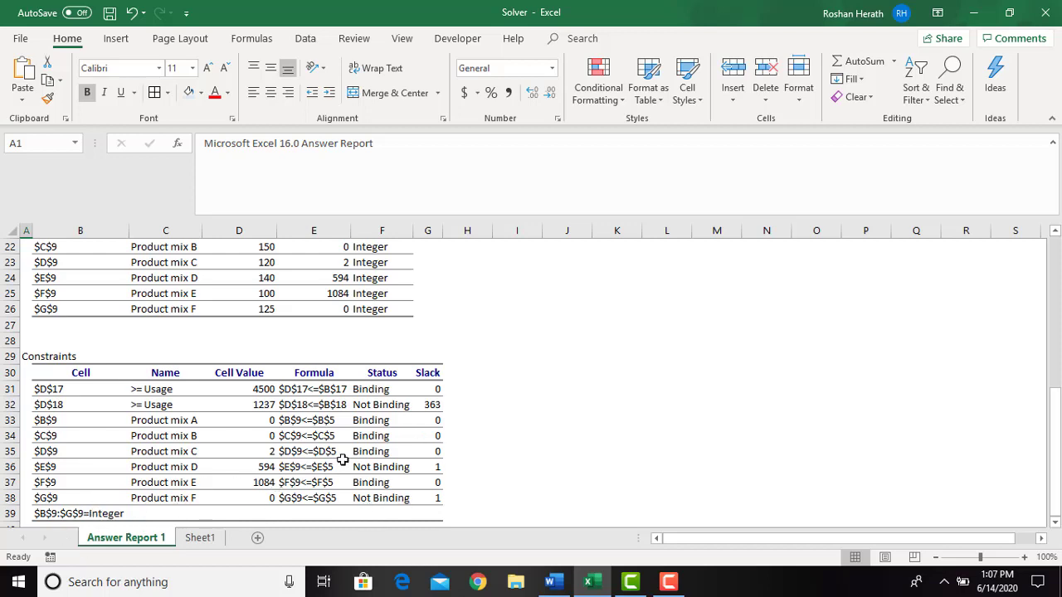
# Review Answer Report 1 again from the solver options down to the constraints table, cross-checking it with the model on Sheet1.
pyautogui.moveTo(1058, 452); pyautogui.dragTo(1052, 333)
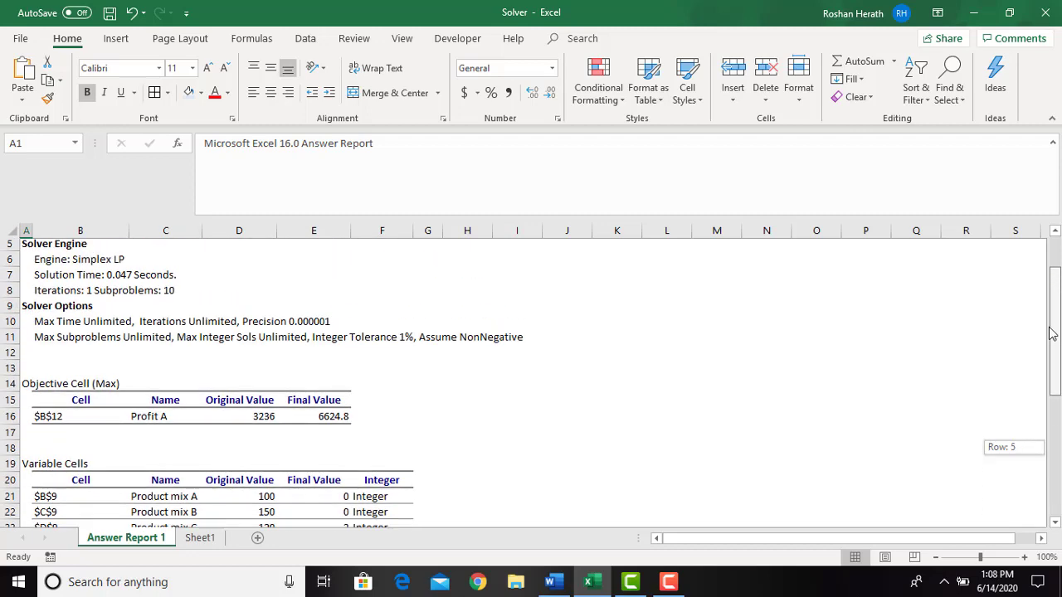
pyautogui.moveTo(1051, 333); pyautogui.dragTo(1057, 476)
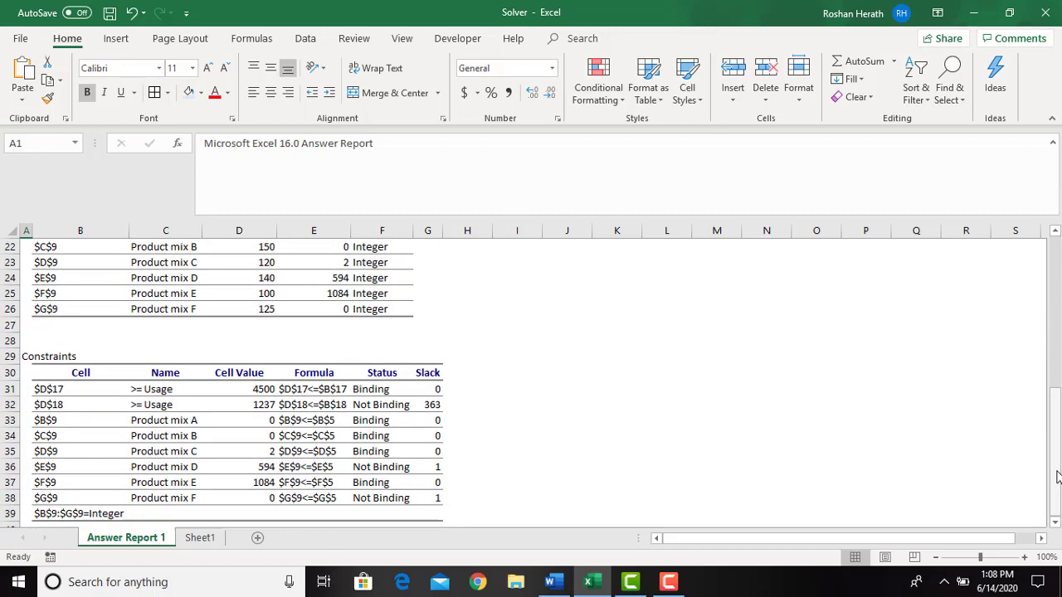
pyautogui.click(214, 537)
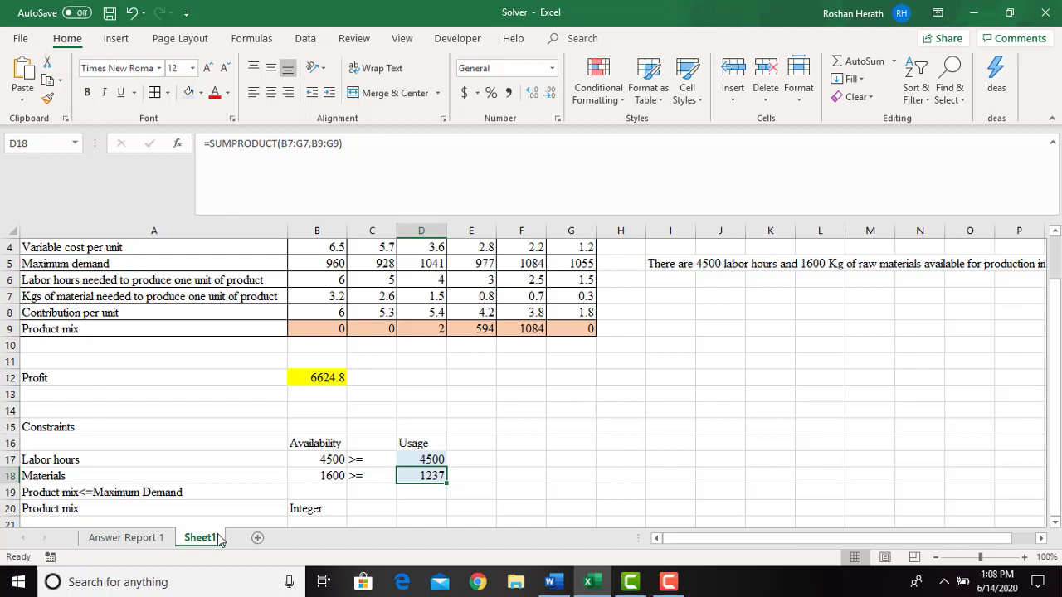
pyautogui.click(119, 544)
pyautogui.click(193, 539)
pyautogui.click(129, 539)
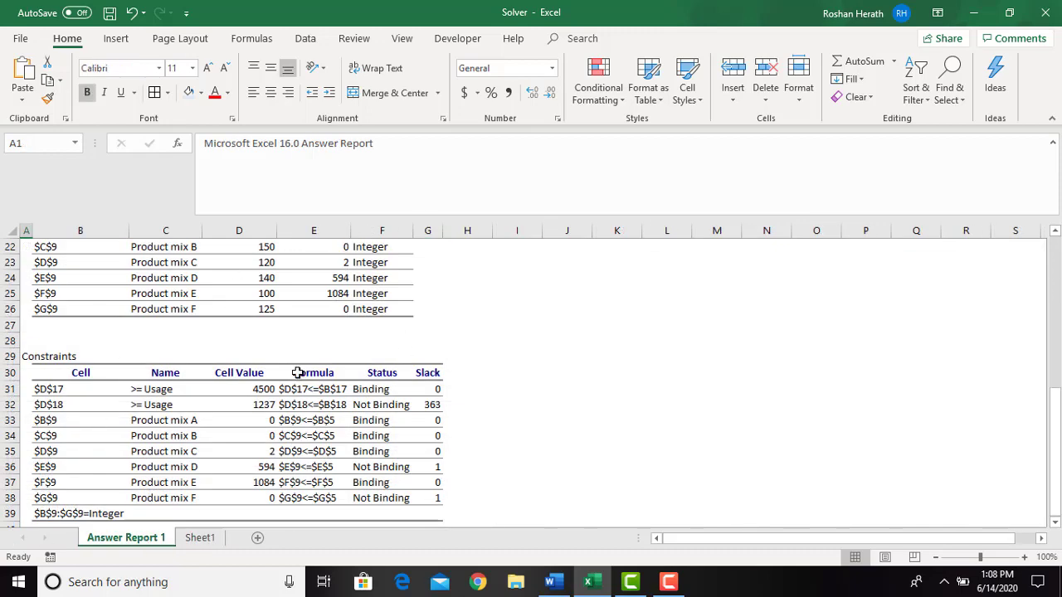
pyautogui.moveTo(1058, 435); pyautogui.dragTo(1034, 445)
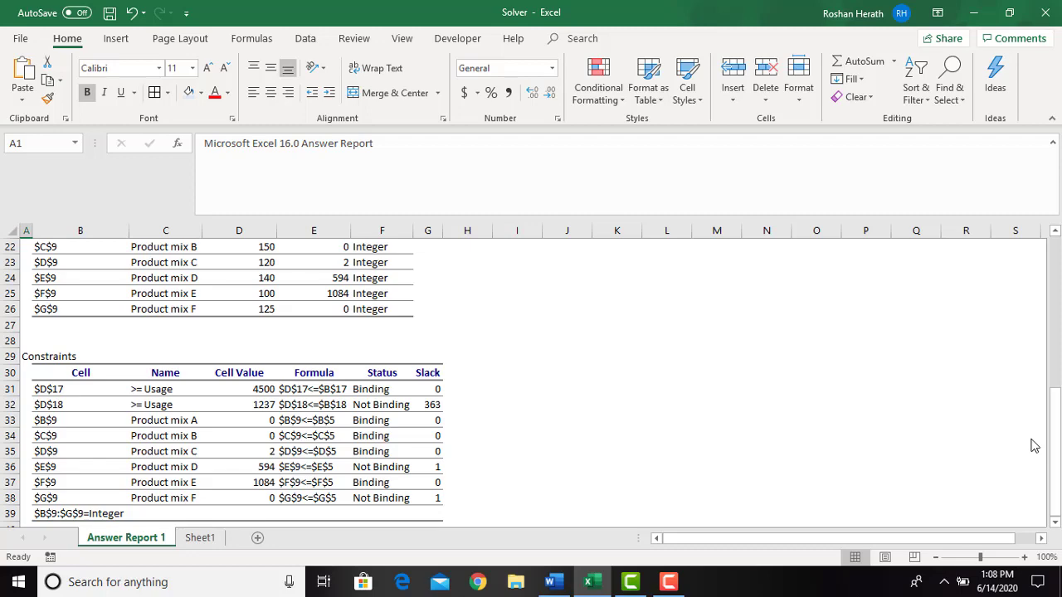
pyautogui.click(200, 540)
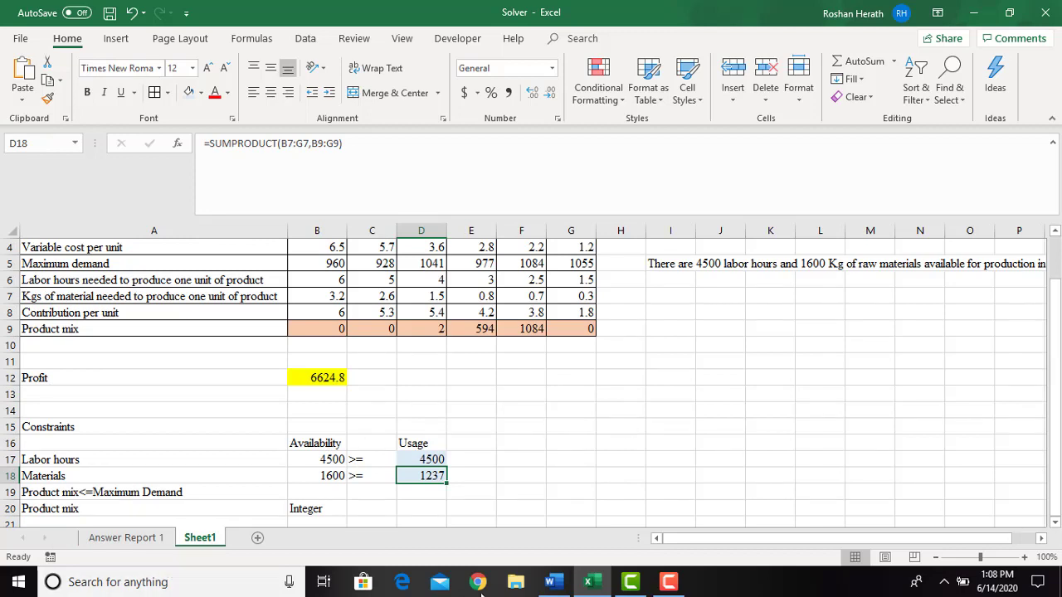
# Switch to the Word document solver and go to the Activity 02 questions on page 4.
pyautogui.click(552, 582)
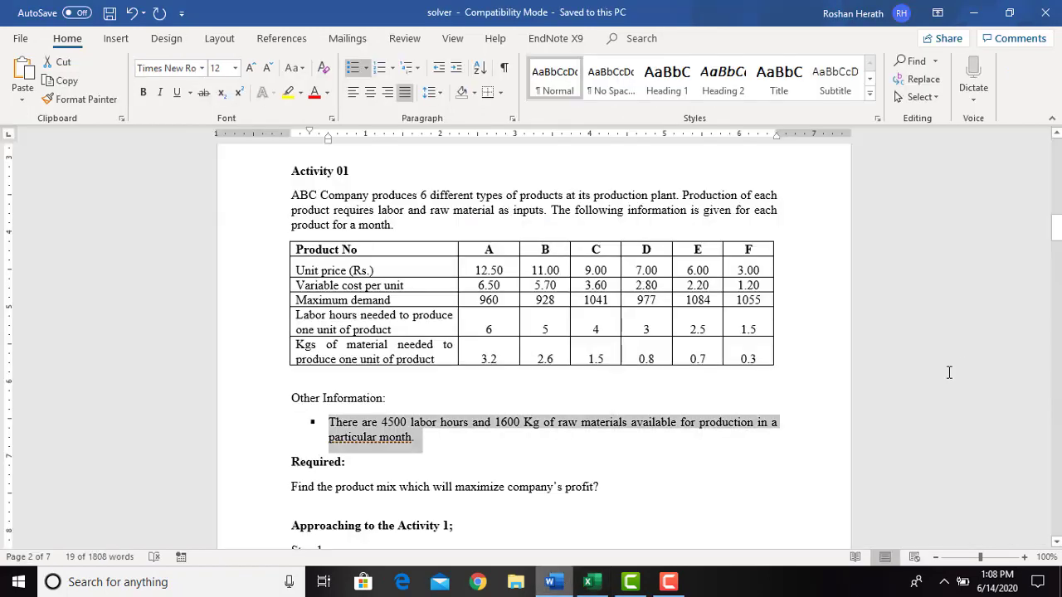
pyautogui.click(628, 487)
pyautogui.moveTo(1056, 225); pyautogui.dragTo(1057, 358)
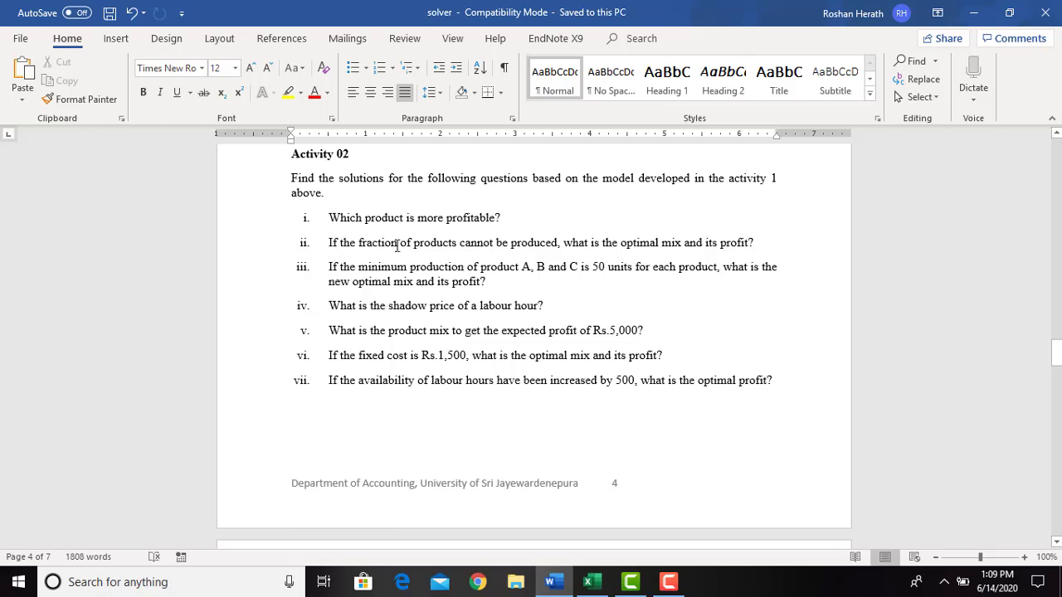
# Return to the Excel workbook and enter the heading "Activity 2" in cell J9 of Sheet1.
pyautogui.click(592, 583)
pyautogui.click(592, 583)
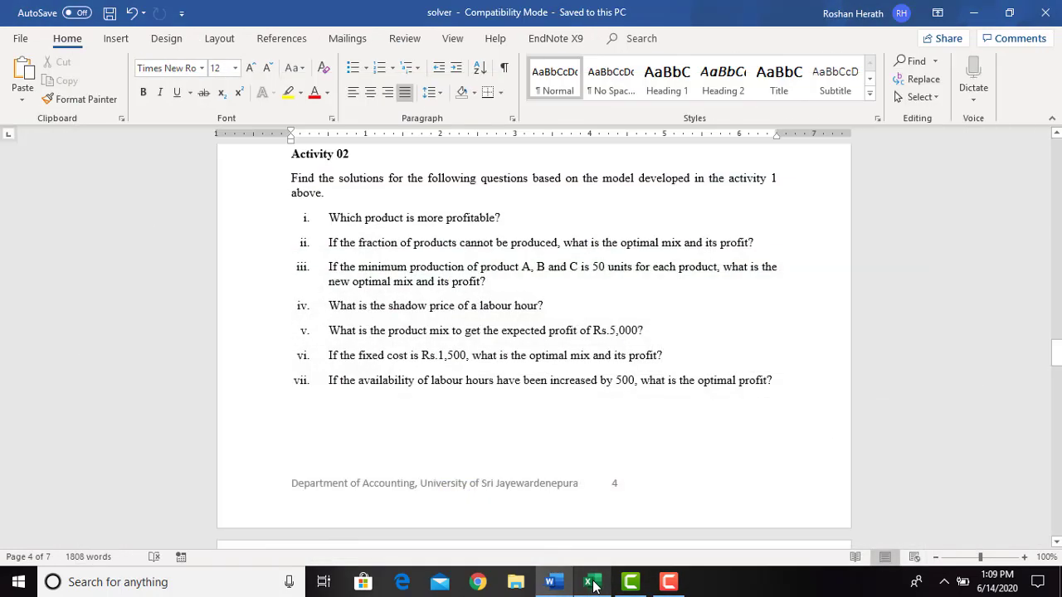
pyautogui.click(592, 583)
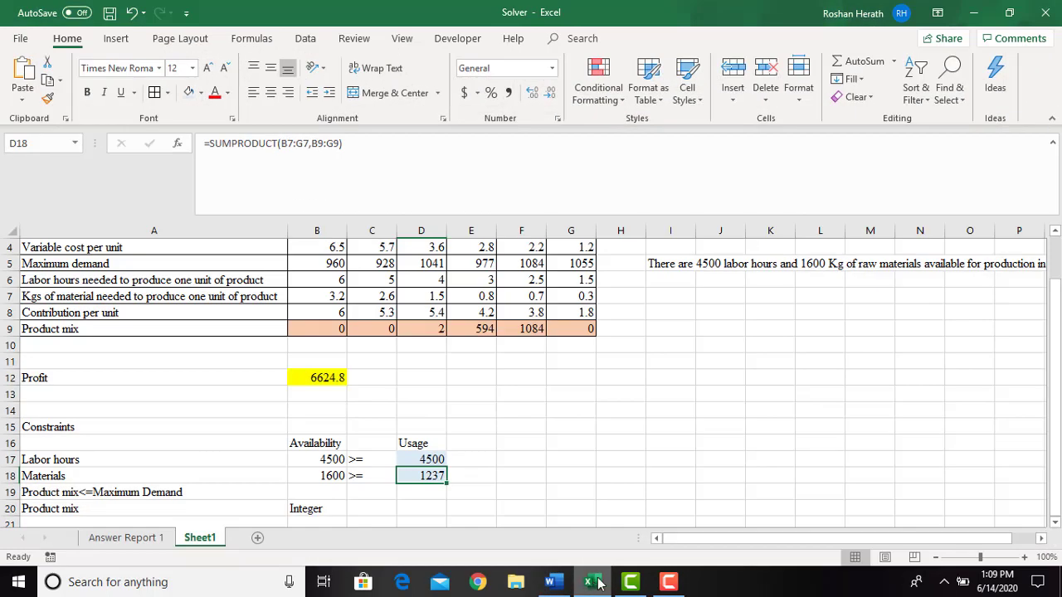
pyautogui.click(724, 332)
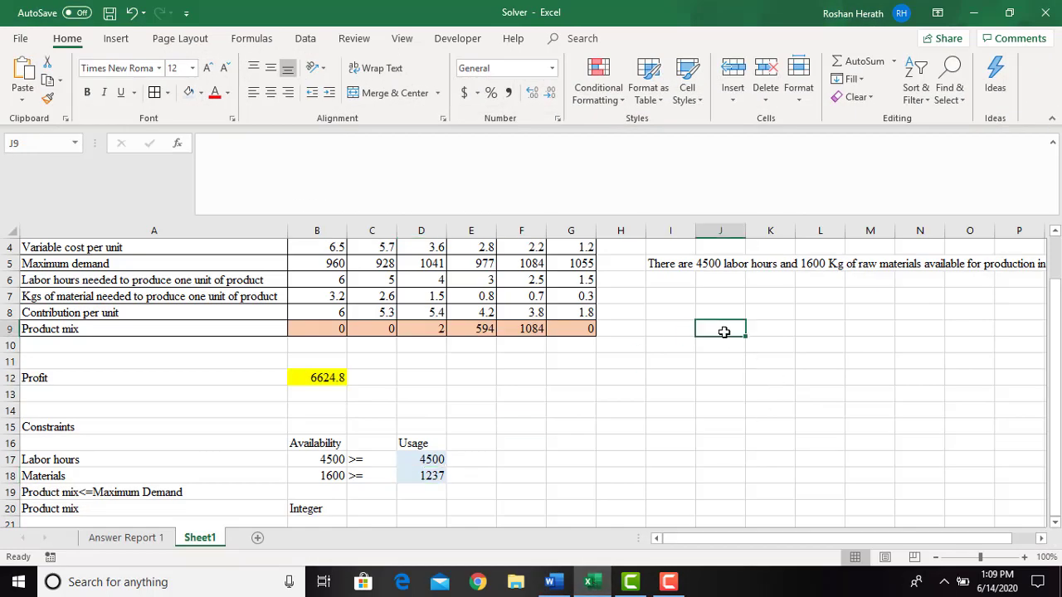
pyautogui.write('Acti')
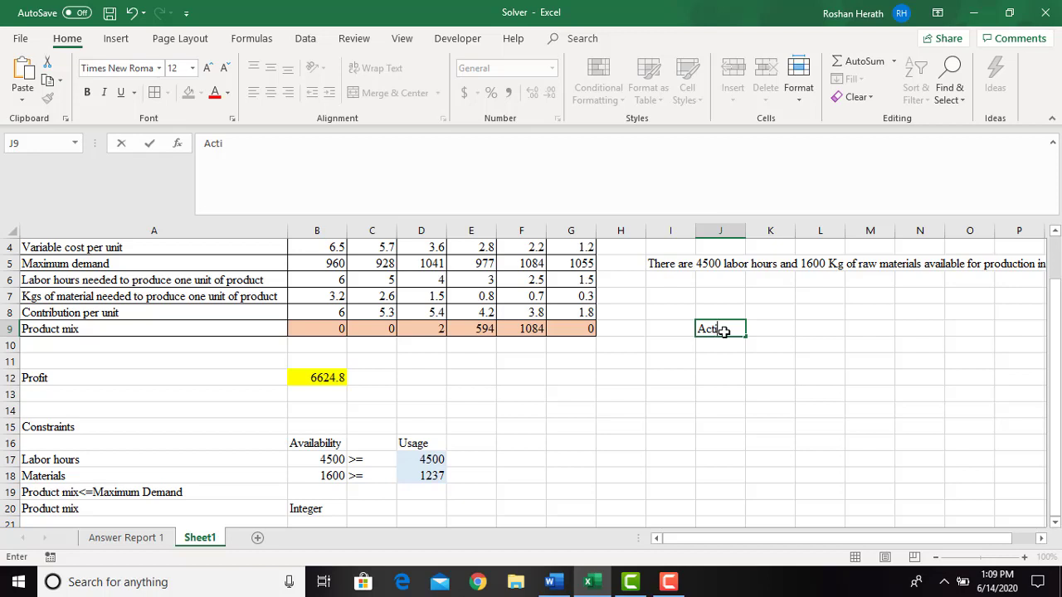
pyautogui.write('vity 2')
pyautogui.click(685, 363)
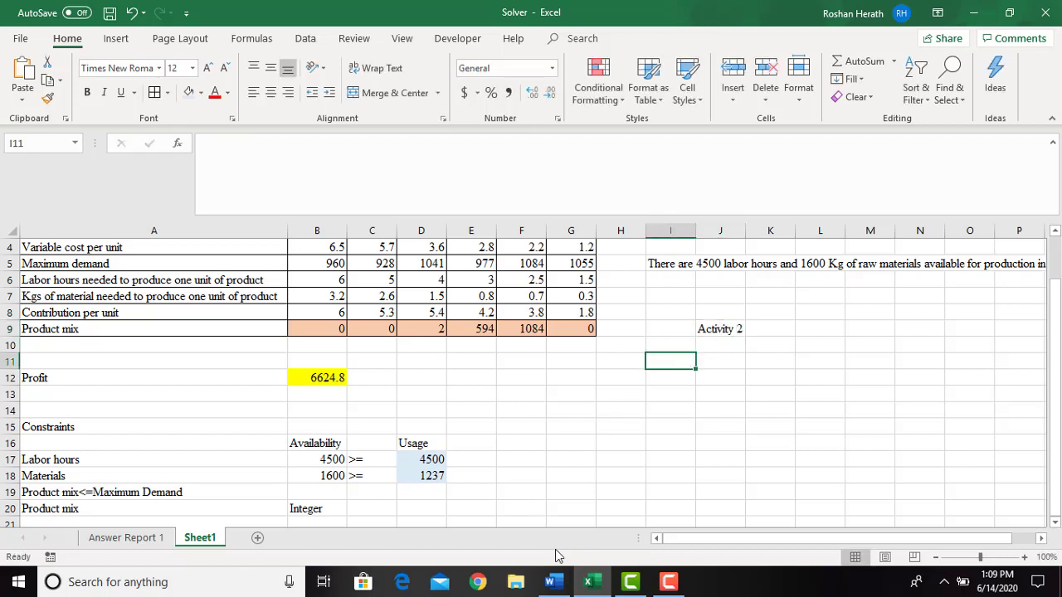
# Read question i of Activity 02 in the Word document, then label cell I11 of the Excel sheet "i)".
pyautogui.click(551, 581)
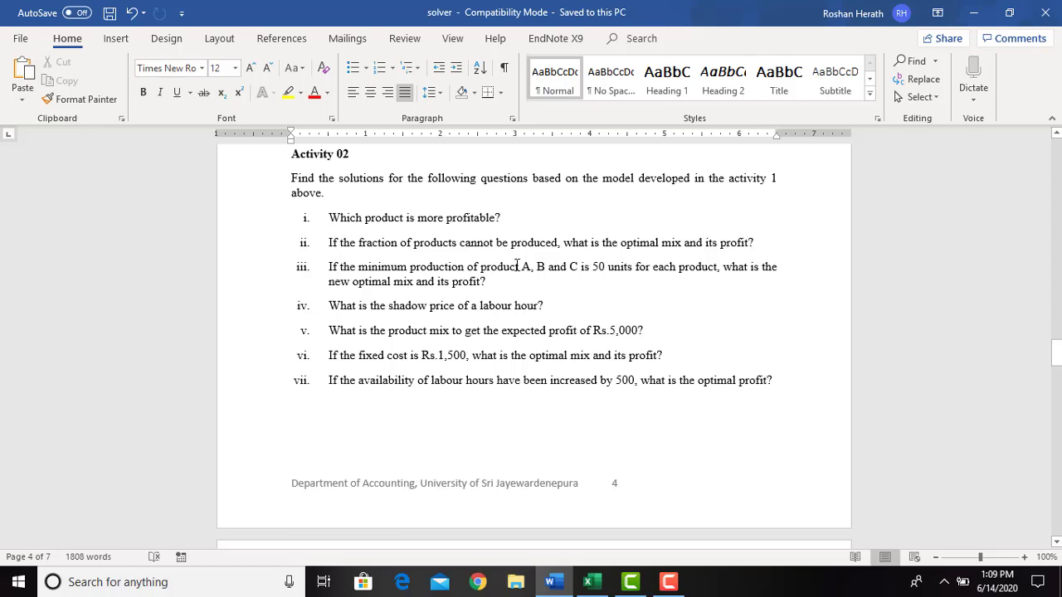
pyautogui.click(589, 581)
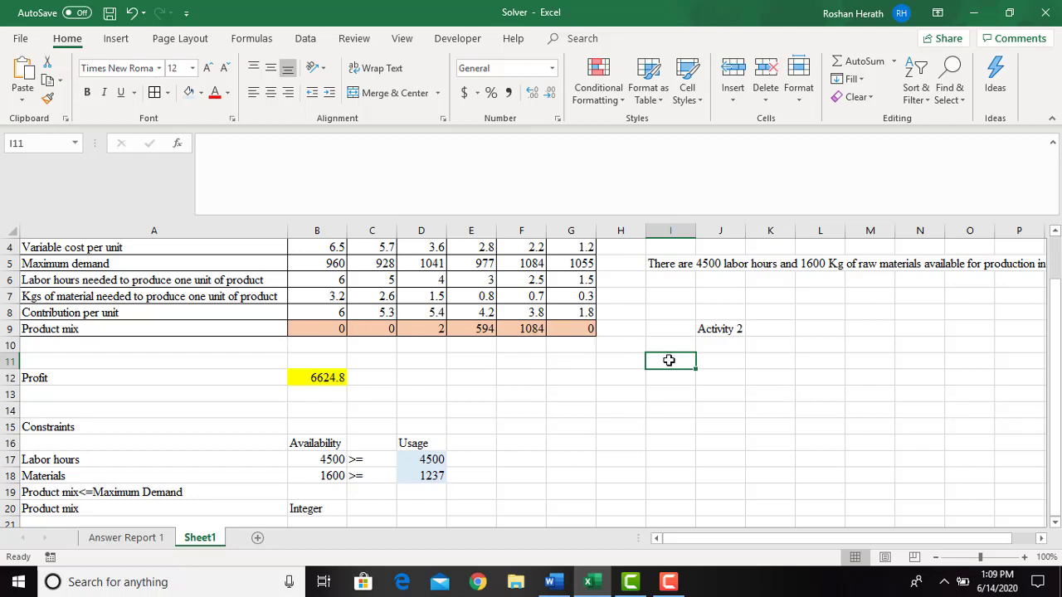
pyautogui.write('1')
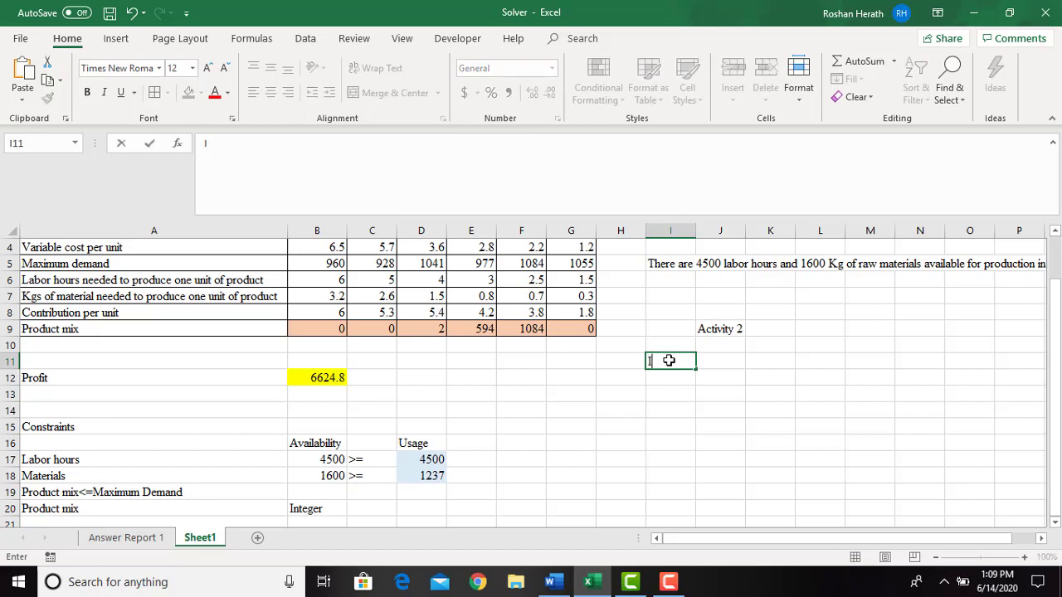
pyautogui.press('BackSpace')
pyautogui.press('BackSpace')
pyautogui.write('i)')
pyautogui.click(716, 373)
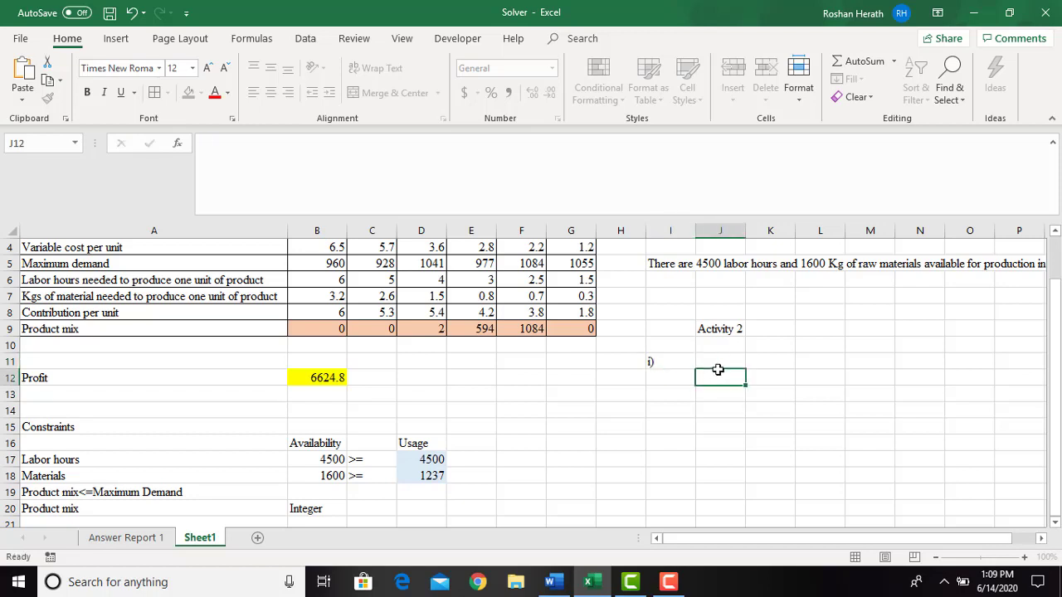
# Check product E's product mix quantity and enter "E" in cell J11 as the most profitable product.
pyautogui.click(715, 358)
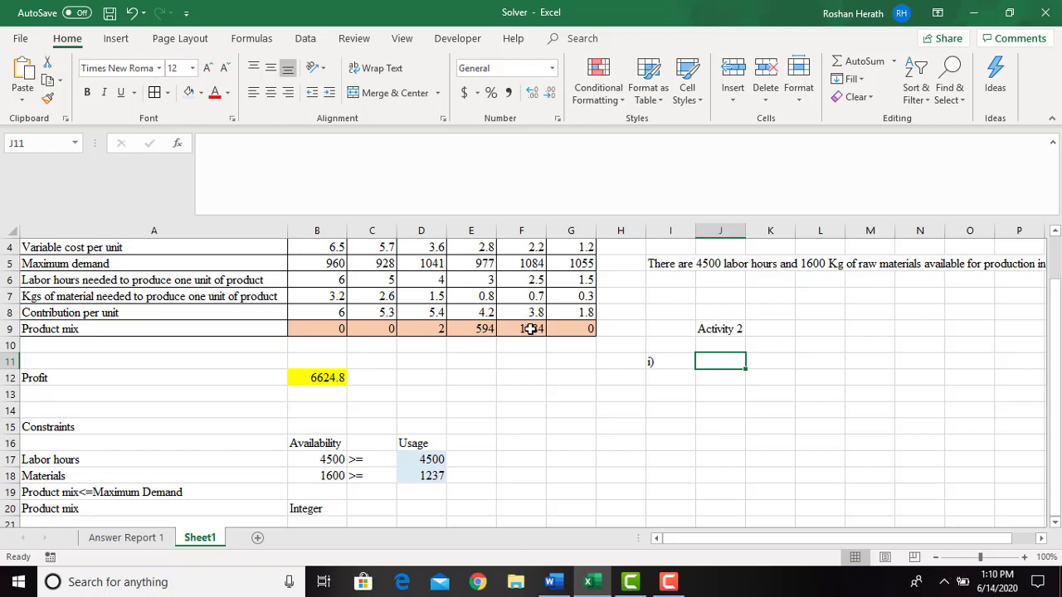
pyautogui.moveTo(1055, 390); pyautogui.dragTo(1055, 349)
pyautogui.click(529, 382)
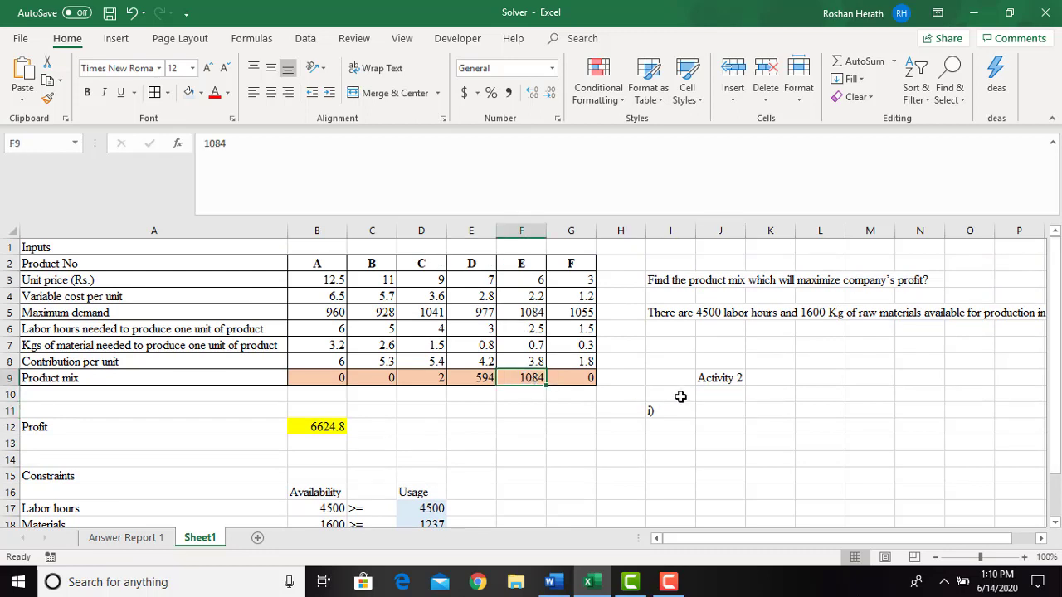
pyautogui.click(704, 410)
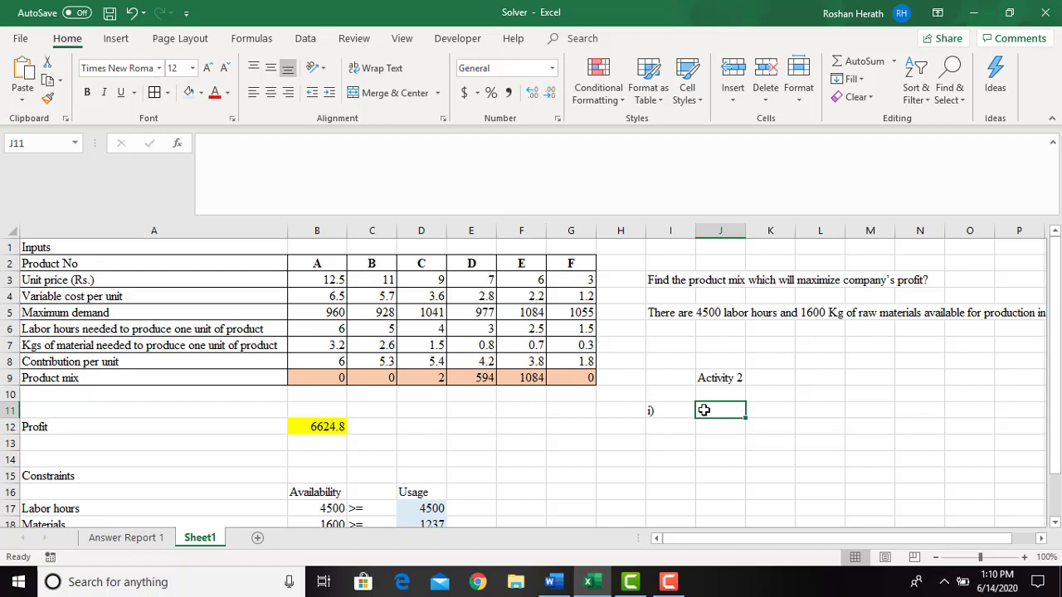
pyautogui.write('E')
pyautogui.click(671, 425)
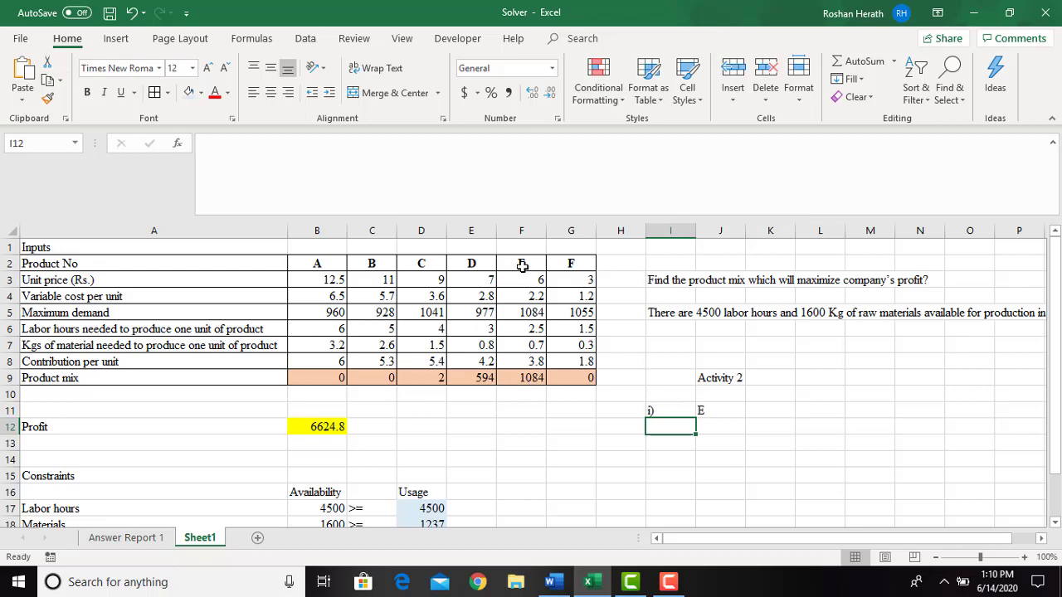
# Compare the product mix quantities of products C, D and E in row 9.
pyautogui.click(532, 382)
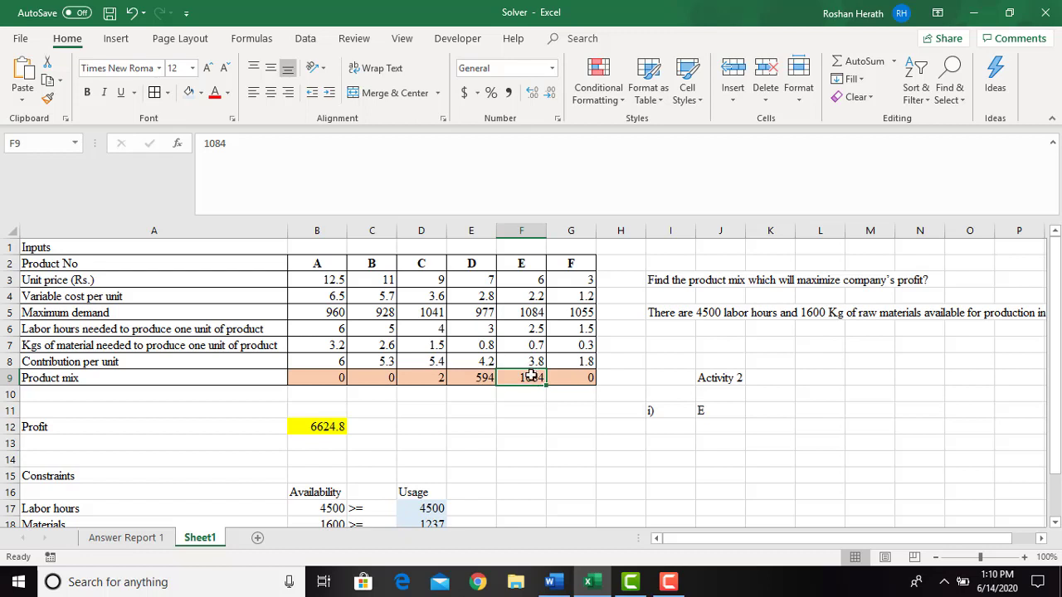
pyautogui.click(479, 382)
pyautogui.moveTo(446, 381); pyautogui.dragTo(461, 378)
pyautogui.click(430, 381)
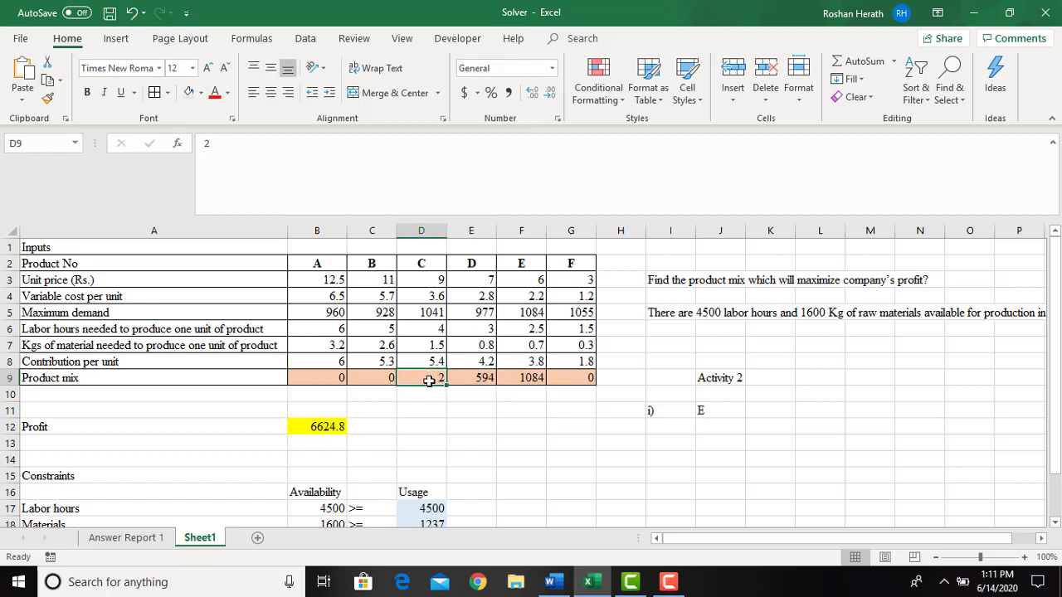
pyautogui.click(462, 379)
pyautogui.click(413, 378)
pyautogui.click(471, 382)
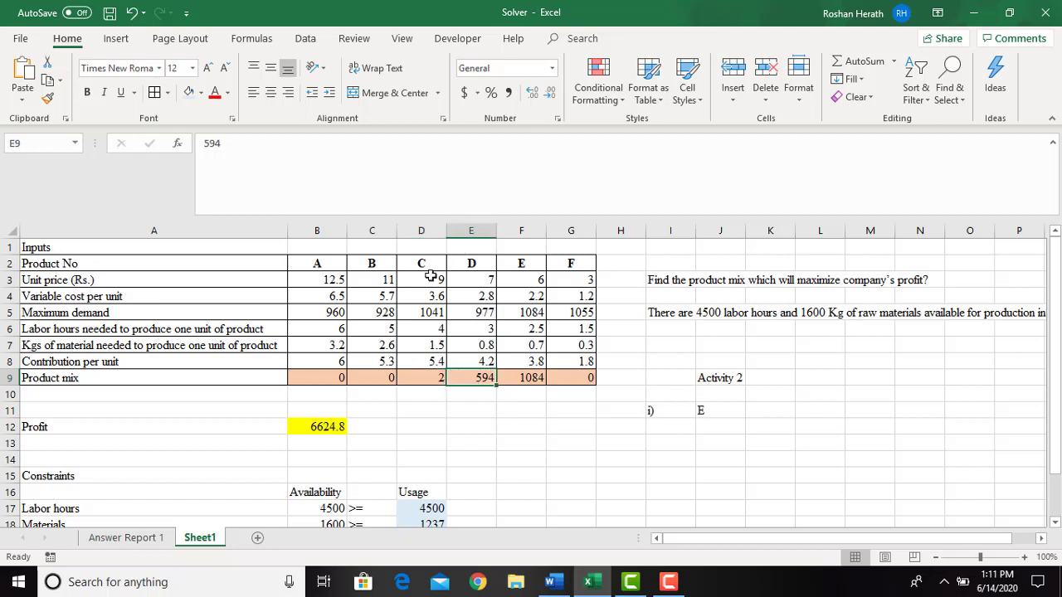
pyautogui.click(430, 375)
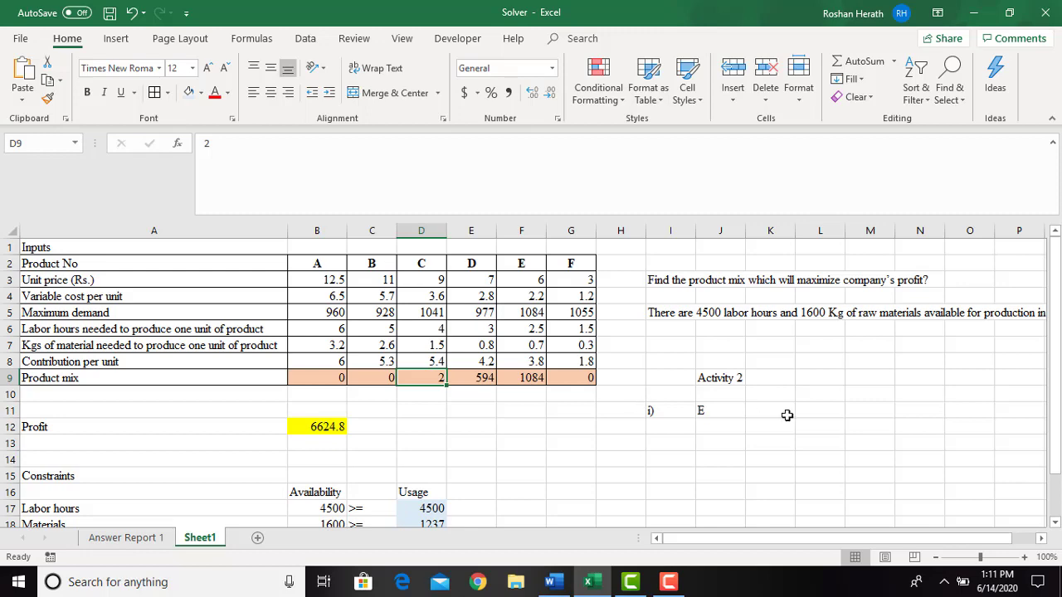
# Read question ii in the Word document, then return to Excel and enter the label "ii)" in cell I12.
pyautogui.click(662, 426)
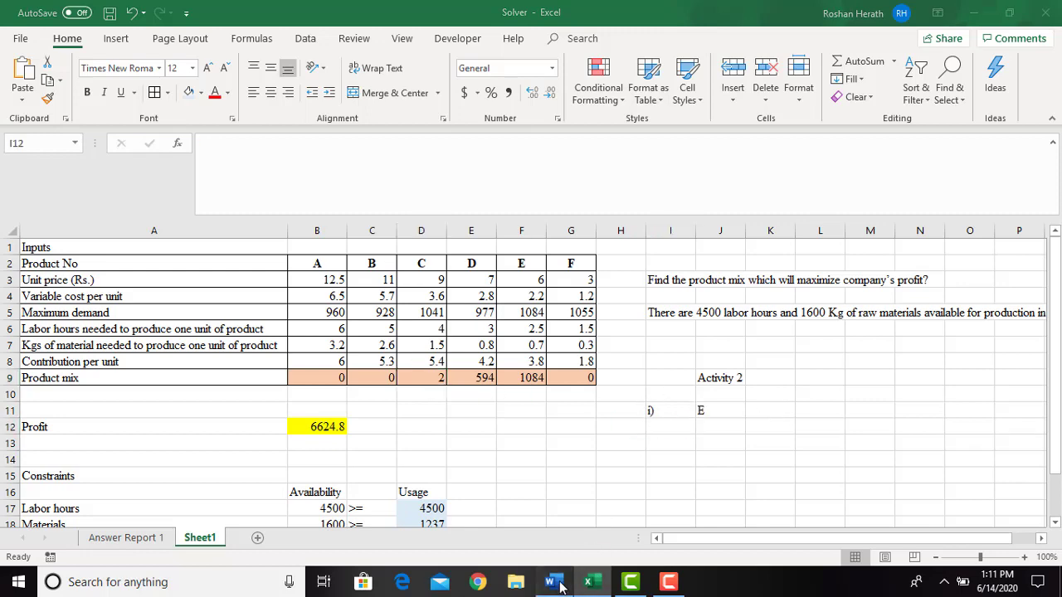
pyautogui.click(550, 581)
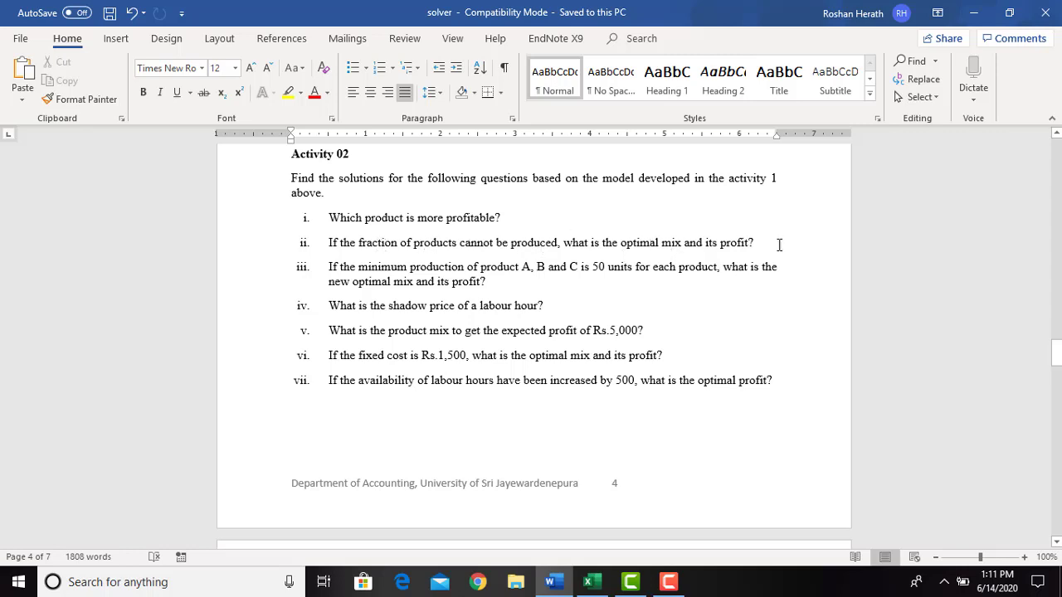
pyautogui.click(589, 579)
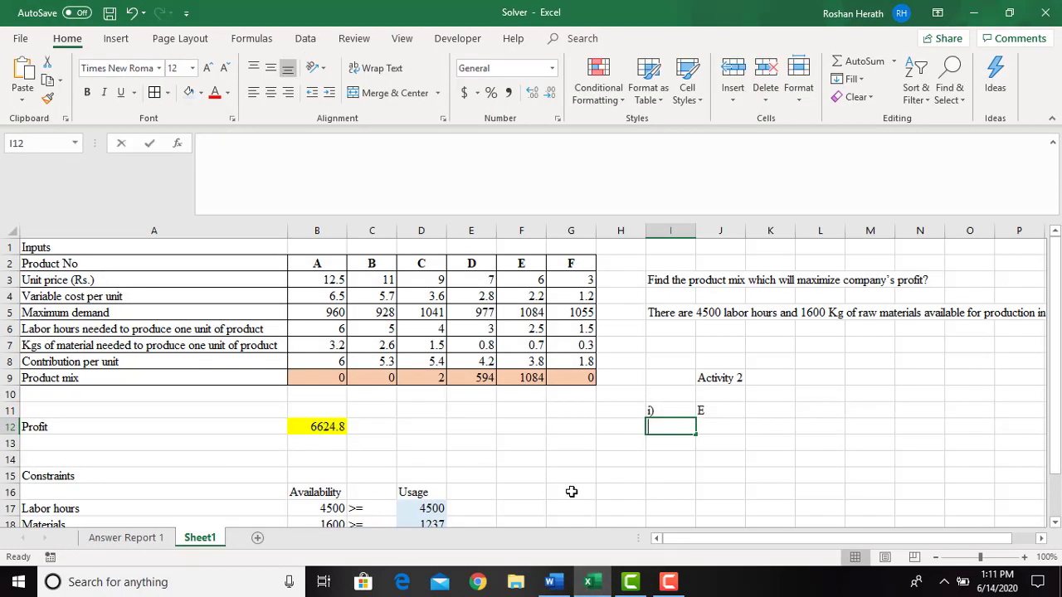
pyautogui.write('II')
pyautogui.write('ii')
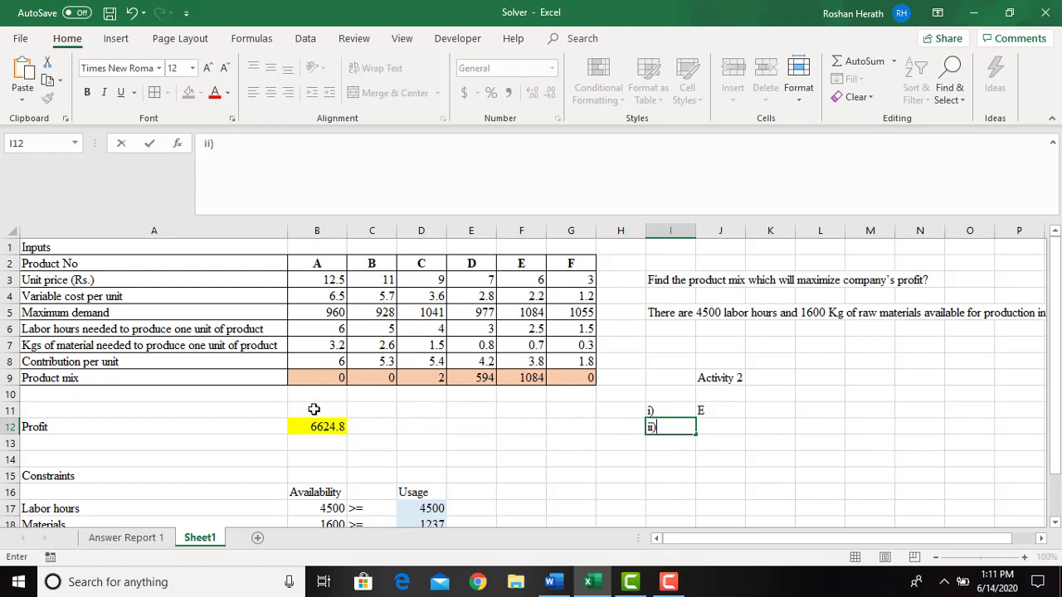
# Copy the product mix values in B9:G9 to the answer area starting at cell J13.
pyautogui.moveTo(320, 382); pyautogui.dragTo(573, 382)
pyautogui.hotkey('ctrl', 'c')
pyautogui.click(708, 445)
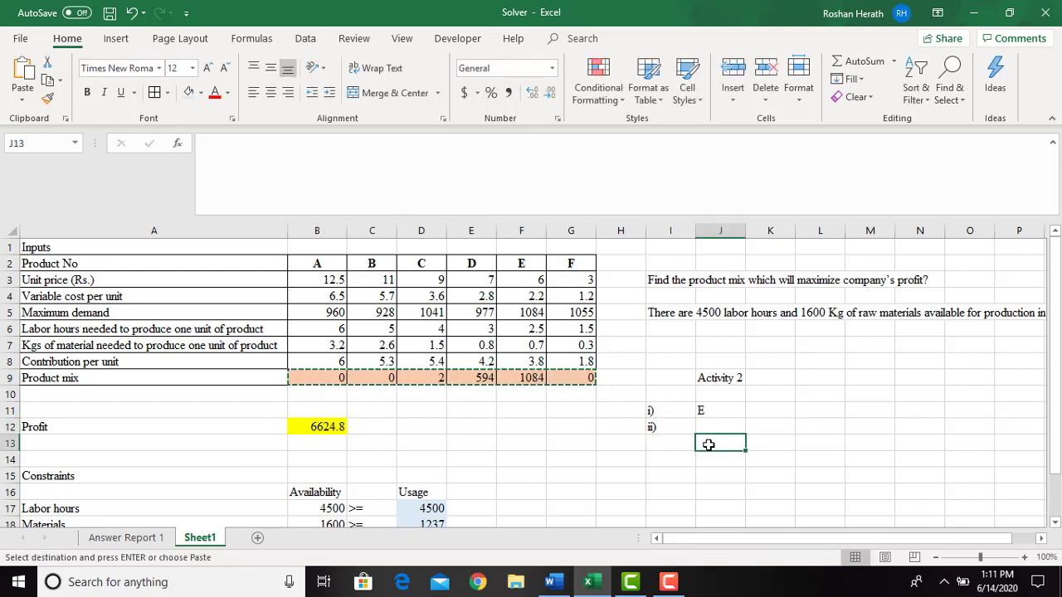
pyautogui.hotkey('ctrl', 'v')
# Copy the product headings A to F from B2:G2 to the row above the copied mix, starting at J12.
pyautogui.moveTo(311, 263); pyautogui.dragTo(579, 263)
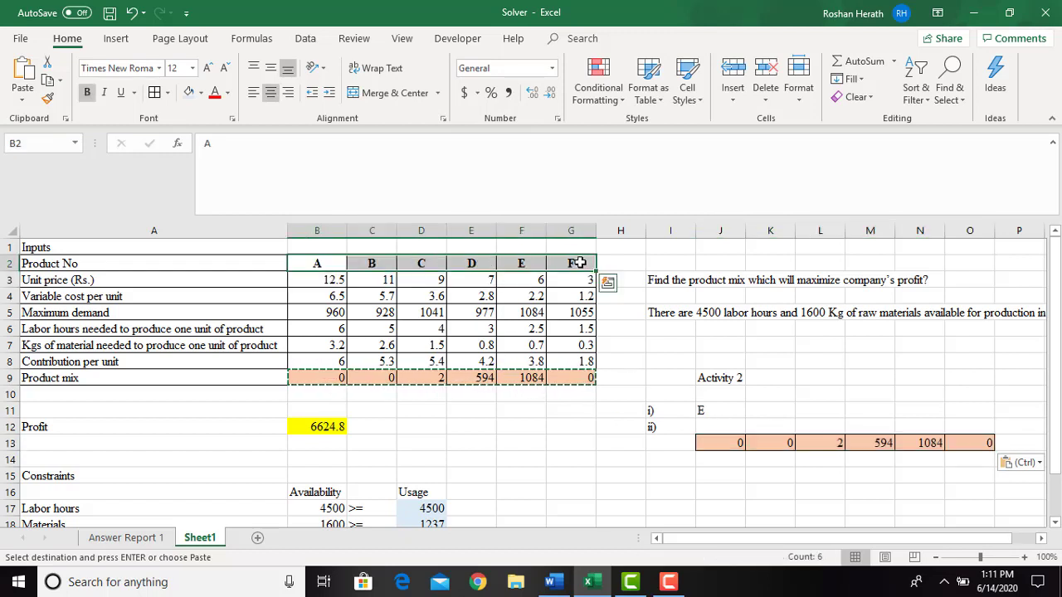
pyautogui.hotkey('ctrl', 'c')
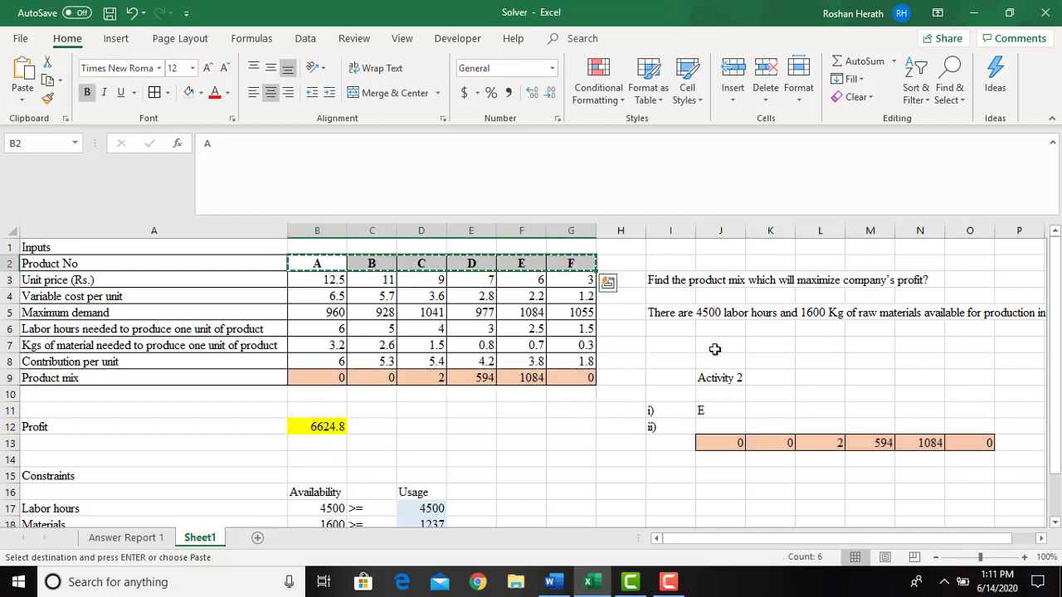
pyautogui.click(714, 427)
pyautogui.hotkey('ctrl', 'v')
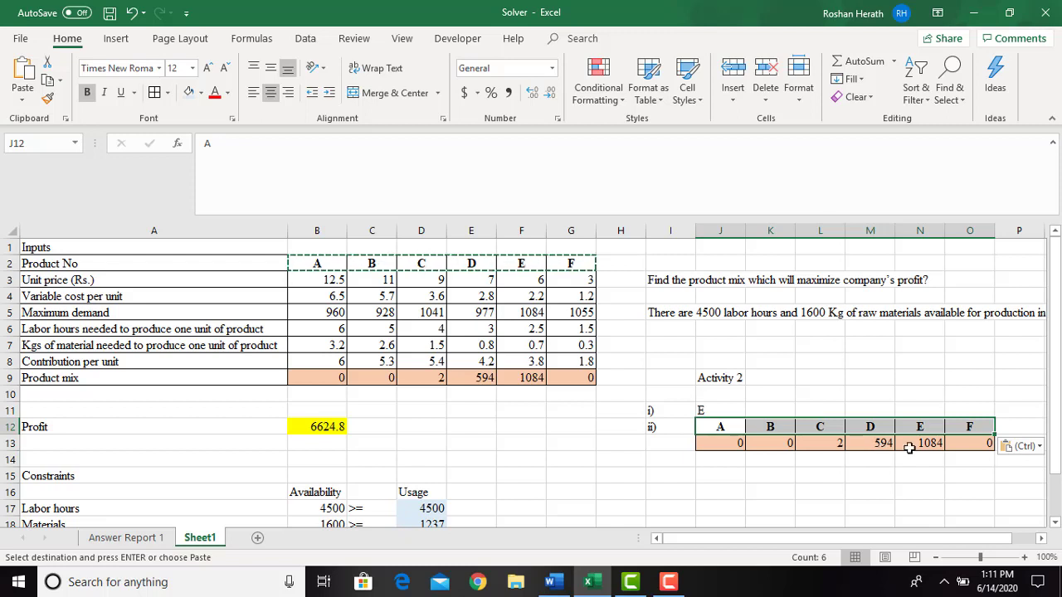
pyautogui.click(982, 443)
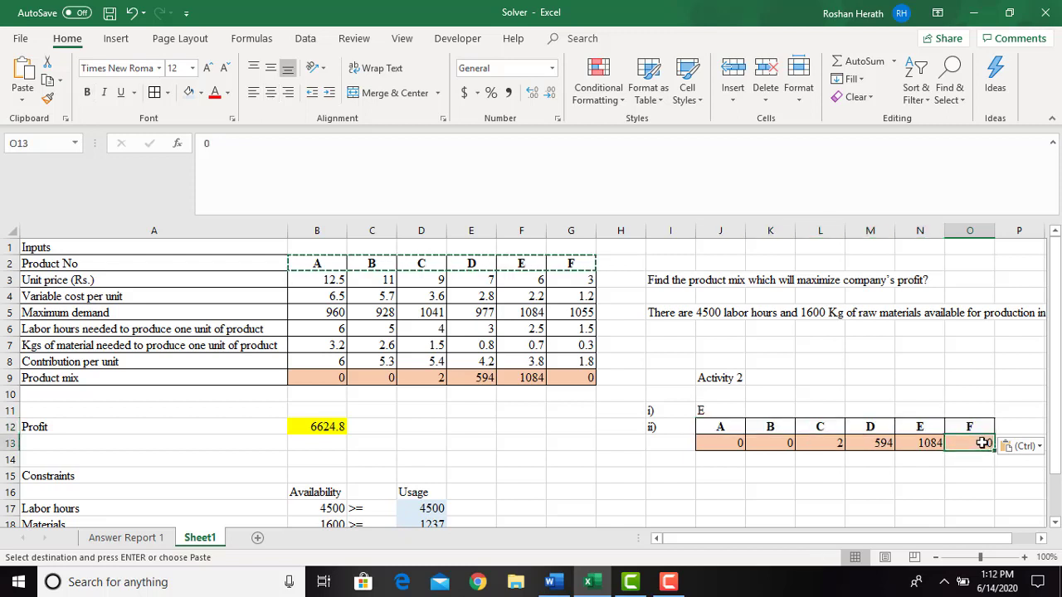
# Enter the label "iii)" for the third answer in cell I15.
pyautogui.click(656, 474)
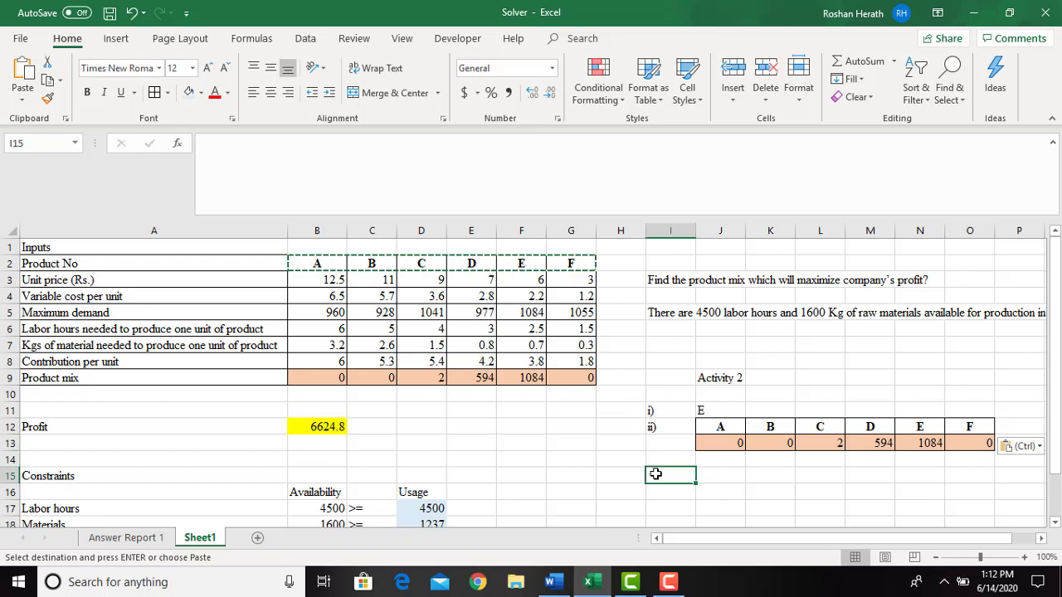
pyautogui.write('iii')
pyautogui.write(')')
pyautogui.click(726, 481)
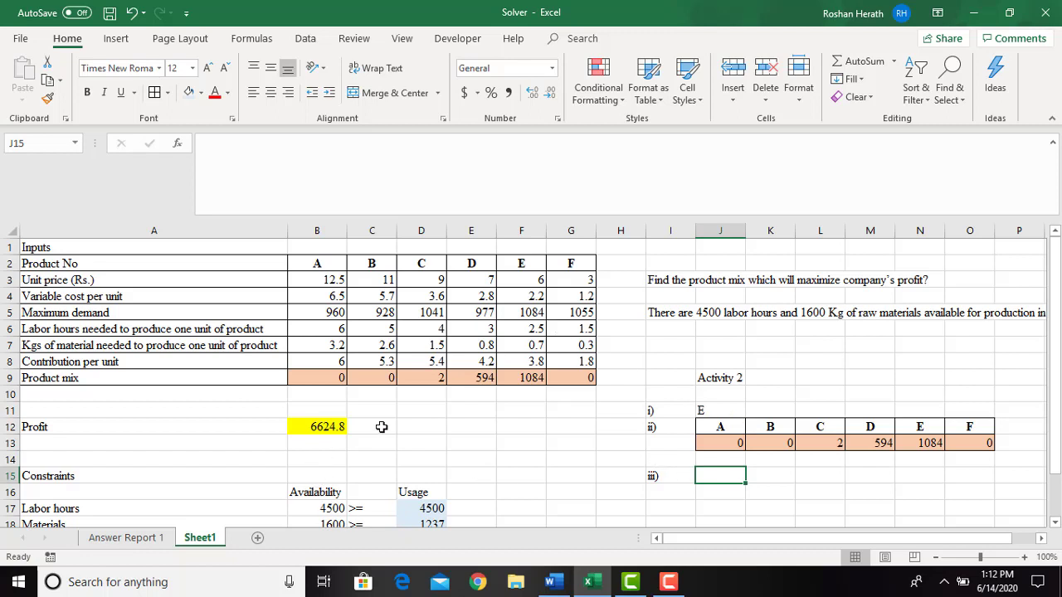
# Enter the optimal profit 6624.8 in cell J14 beneath the copied product mix.
pyautogui.click(293, 426)
pyautogui.click(725, 462)
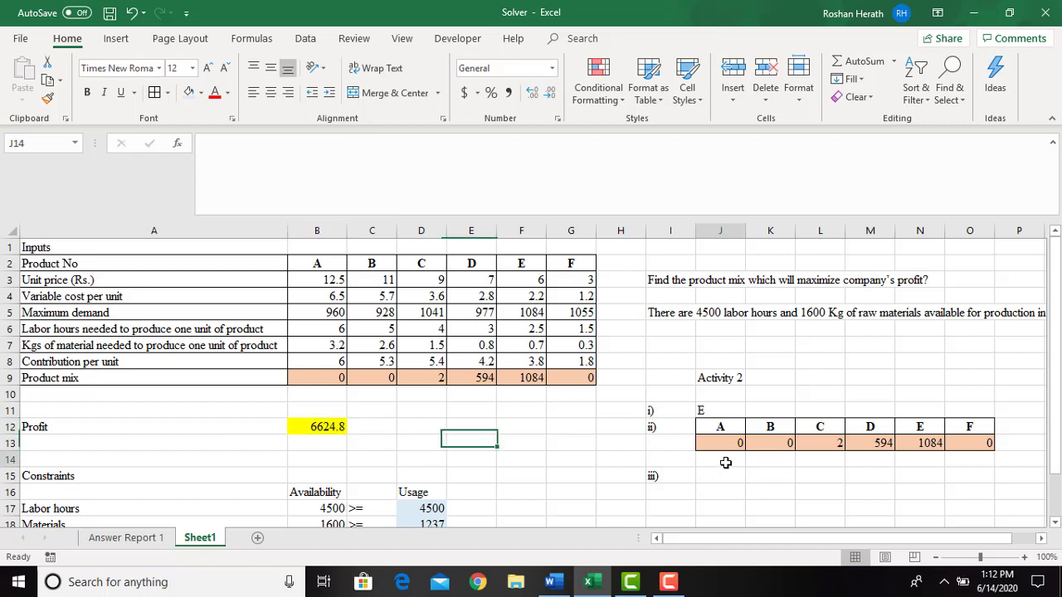
pyautogui.write('6624.8')
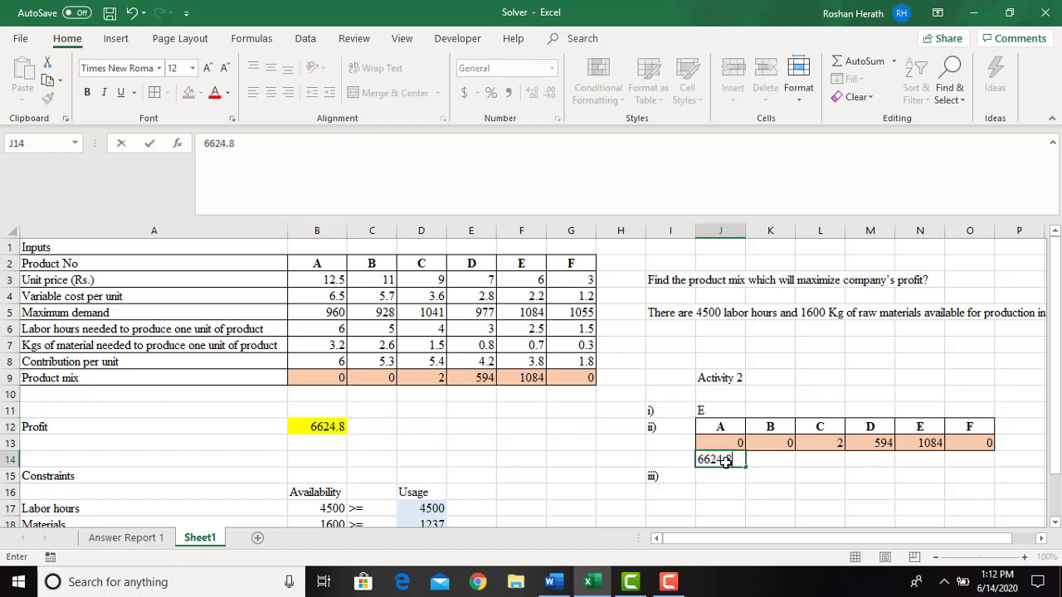
pyautogui.press('Return')
pyautogui.click(725, 462)
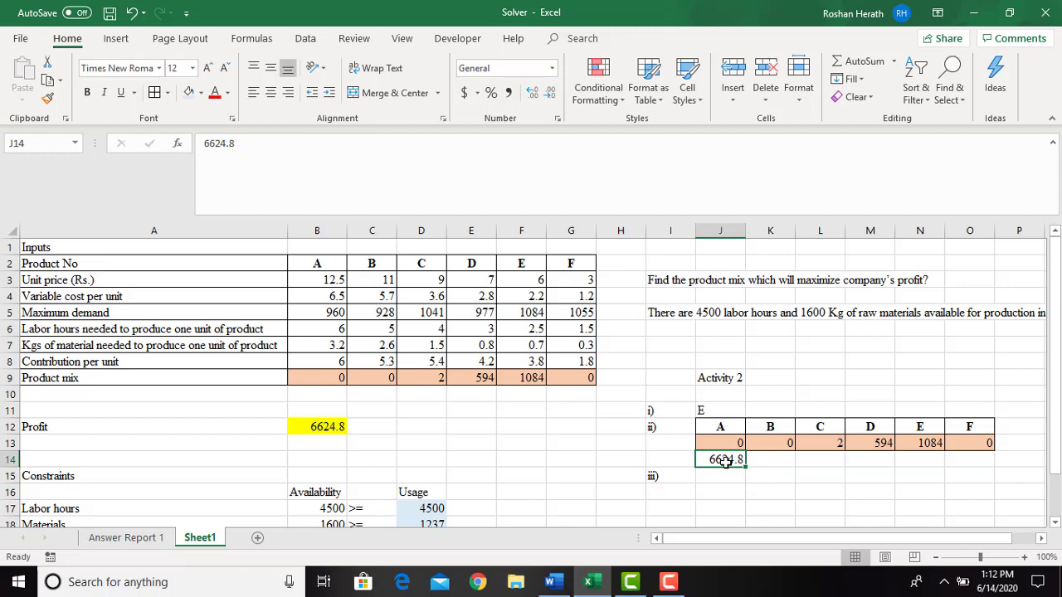
# Read question iii in the Word document, then return to Excel and view the constraints list on Sheet1.
pyautogui.click(554, 585)
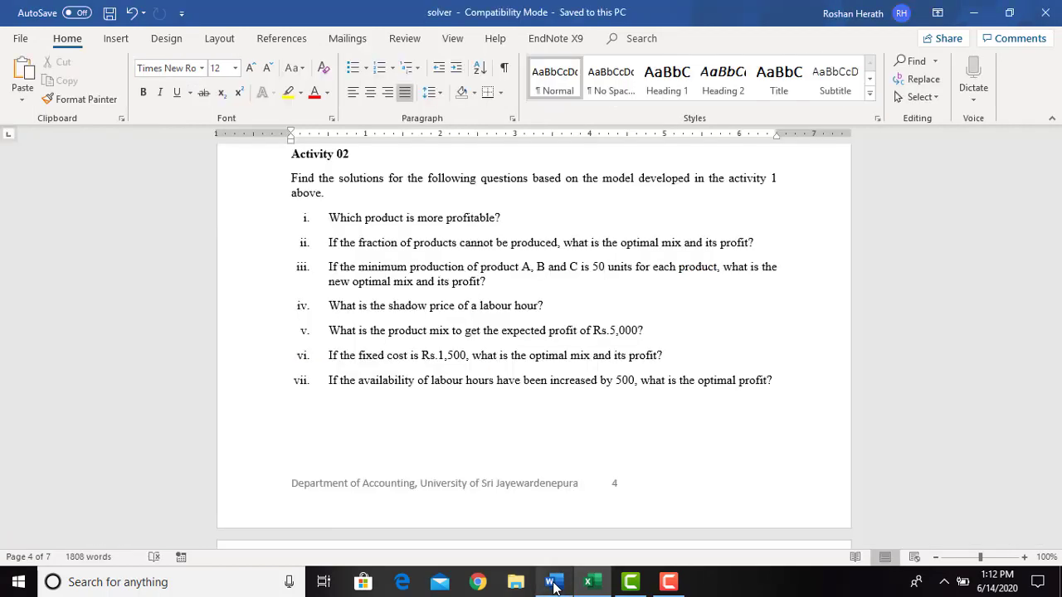
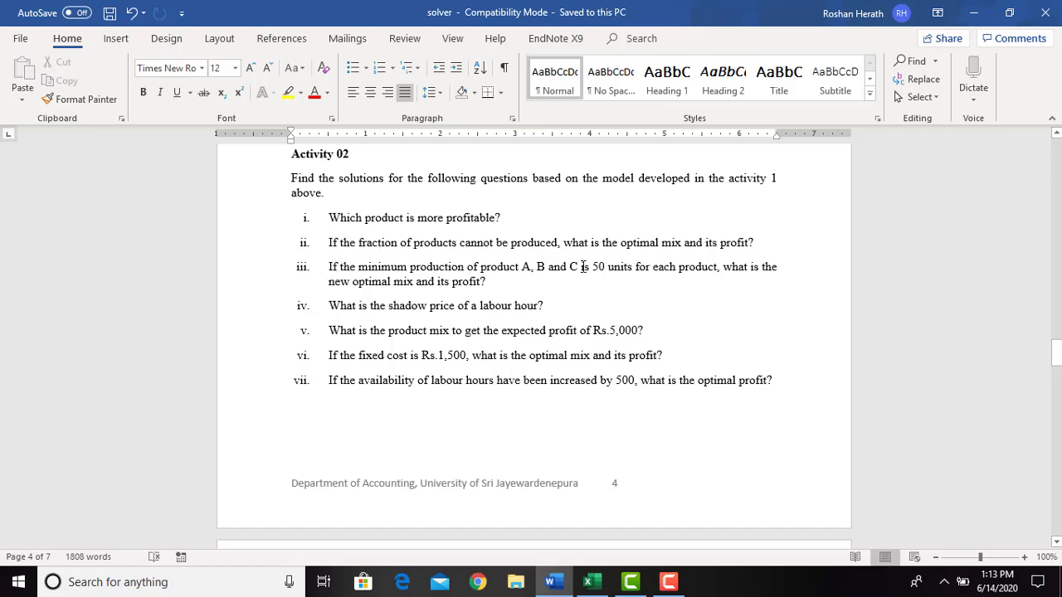
pyautogui.click(589, 582)
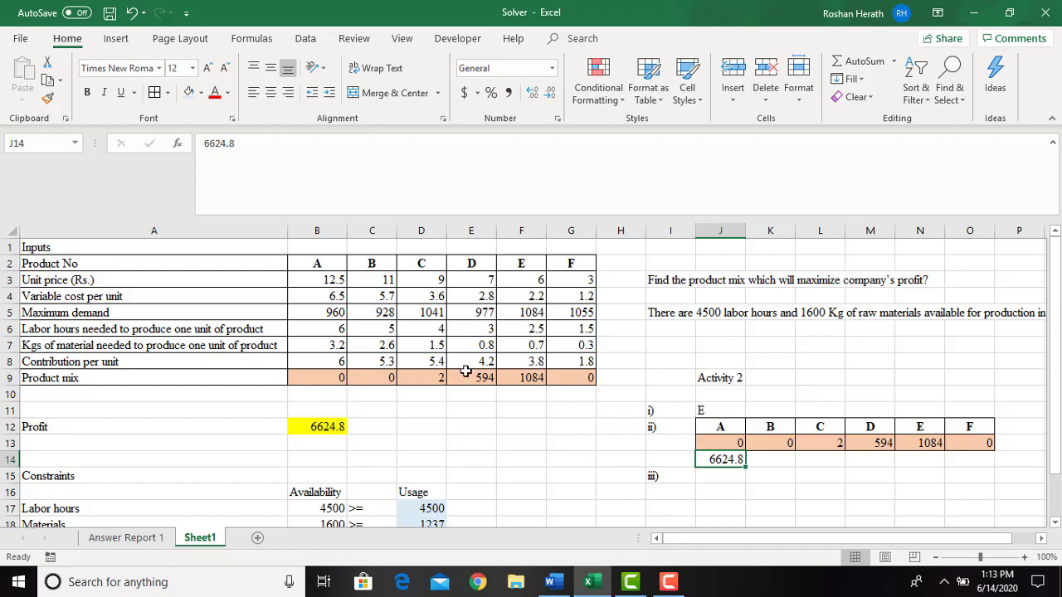
pyautogui.click(1055, 523)
pyautogui.click(1055, 524)
pyautogui.click(1055, 523)
pyautogui.click(1055, 523)
pyautogui.click(1055, 523)
pyautogui.click(1055, 524)
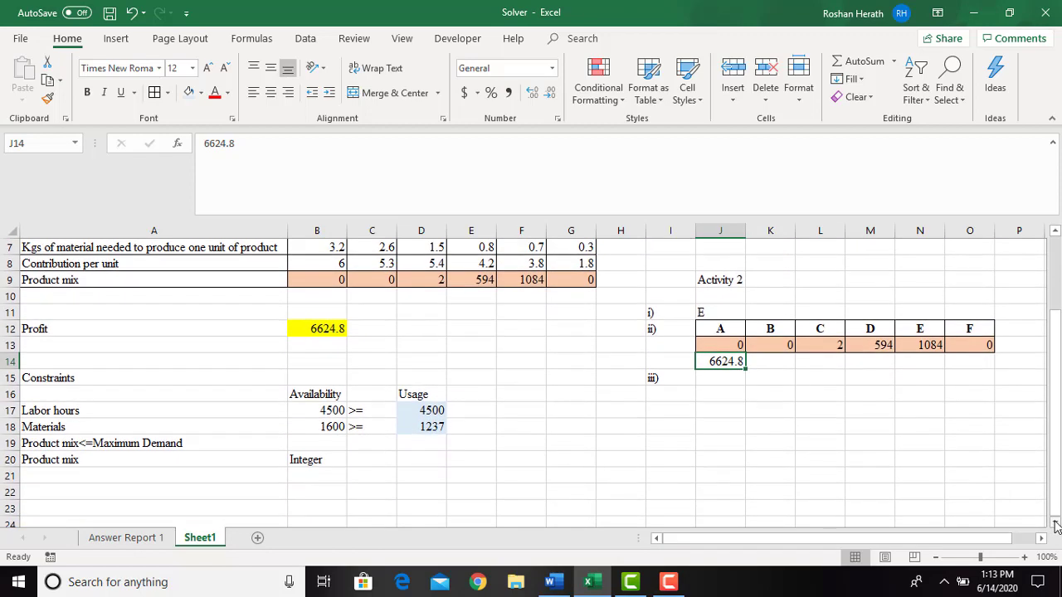
# Add the constraint label "Minimum production" in cell A21 below the integer constraint.
pyautogui.click(73, 482)
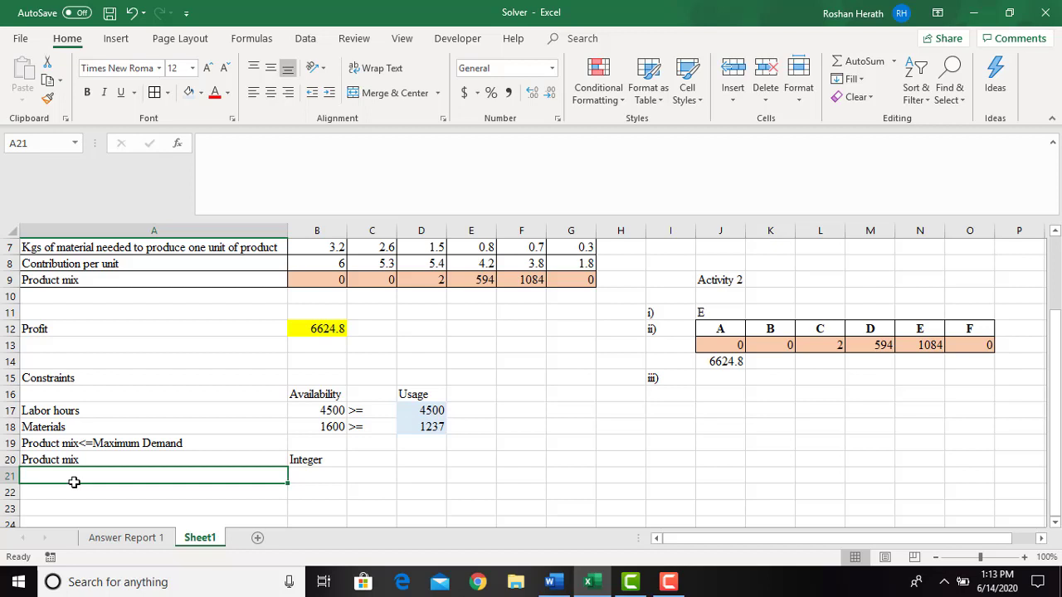
pyautogui.write('Materials')
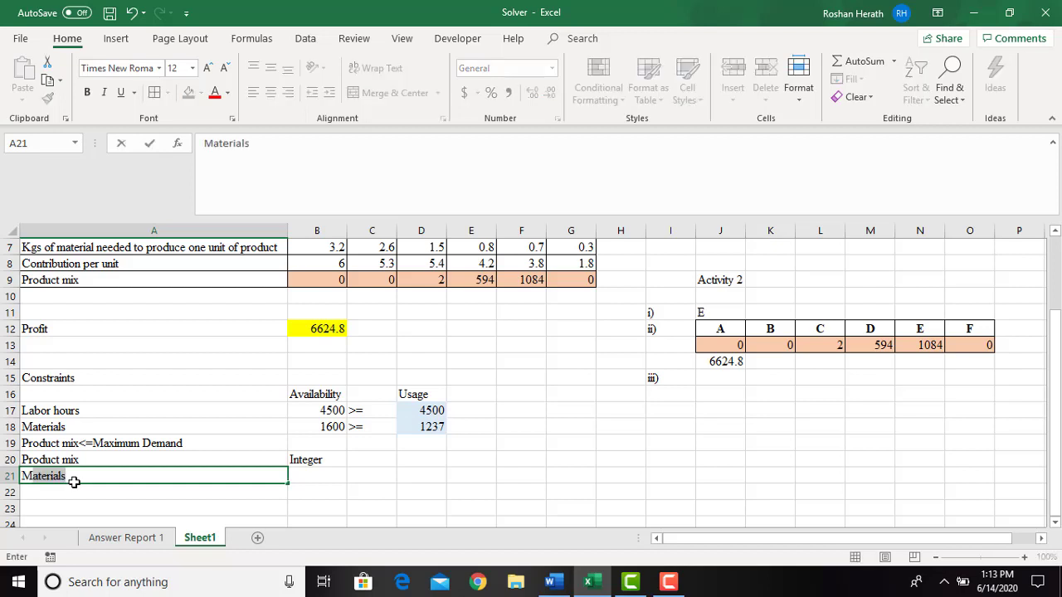
pyautogui.press('BackSpace')
pyautogui.press('BackSpace')
pyautogui.press('BackSpace')
pyautogui.press('BackSpace')
pyautogui.press('BackSpace')
pyautogui.press('BackSpace')
pyautogui.press('BackSpace')
pyautogui.press('BackSpace')
pyautogui.write('inim')
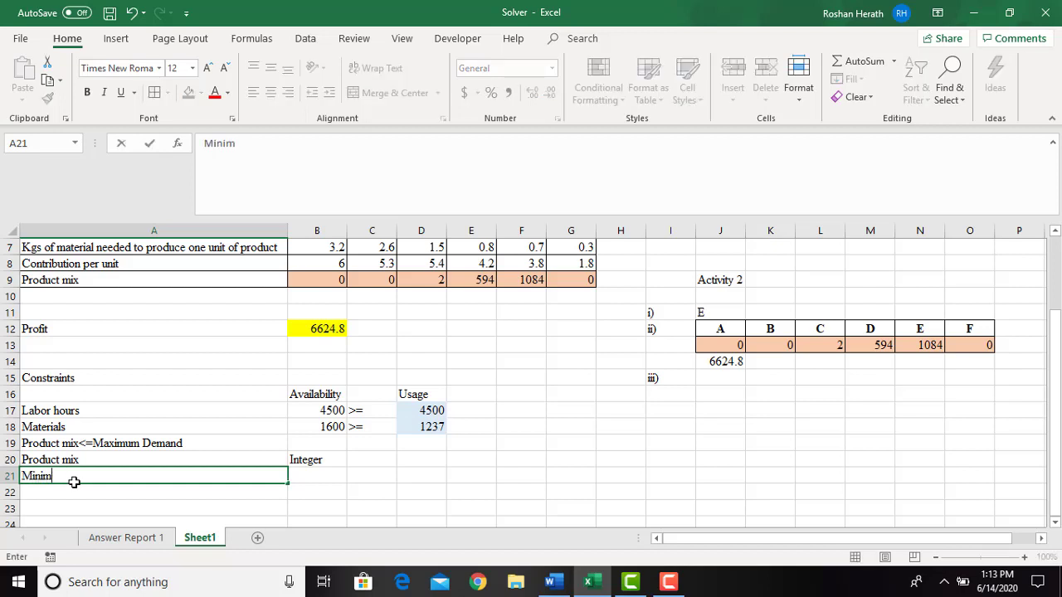
pyautogui.write('um production')
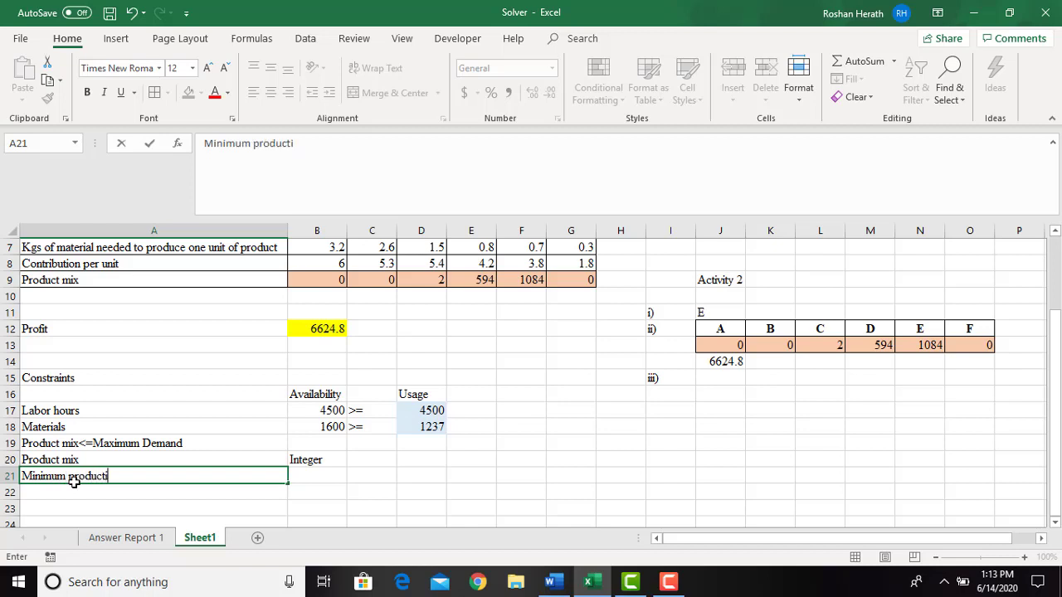
pyautogui.click(320, 470)
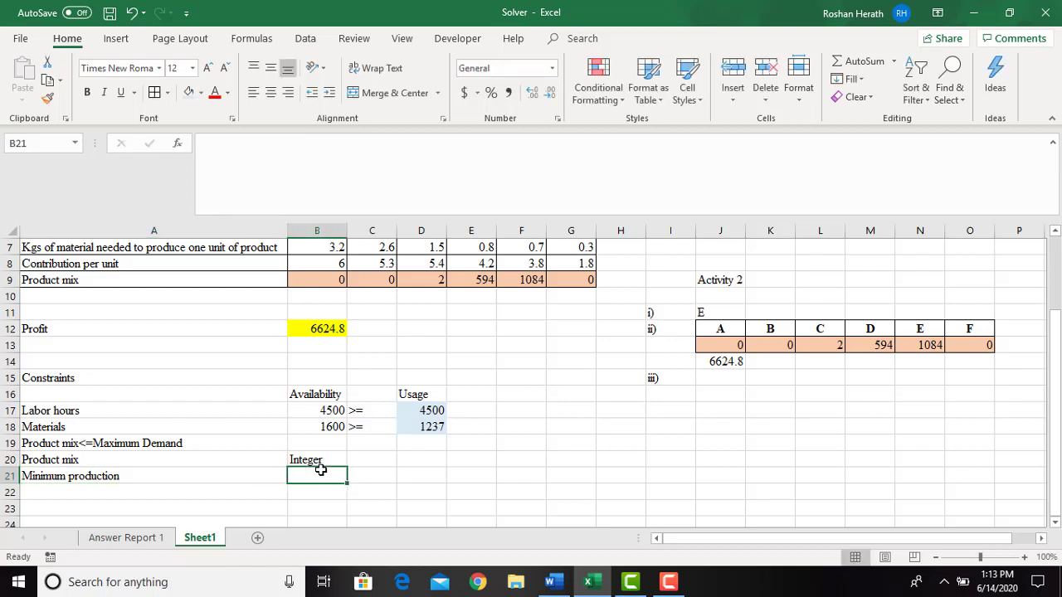
pyautogui.write('50')
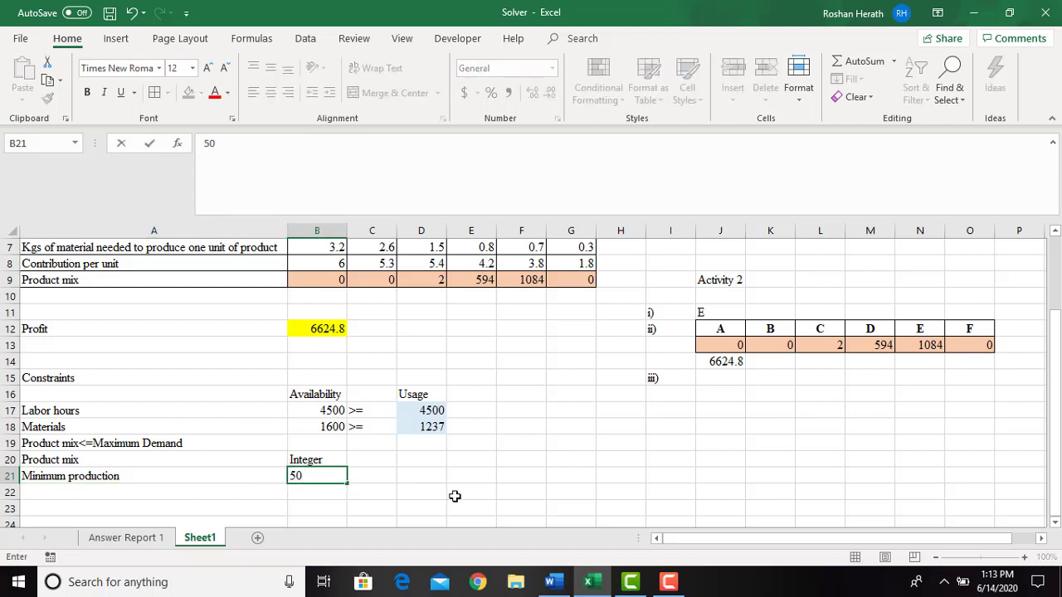
pyautogui.press('BackSpace')
pyautogui.press('BackSpace')
# Enter the product labels A, B and C in cells B21, C21 and D21 beside the minimum production label.
pyautogui.write('A')
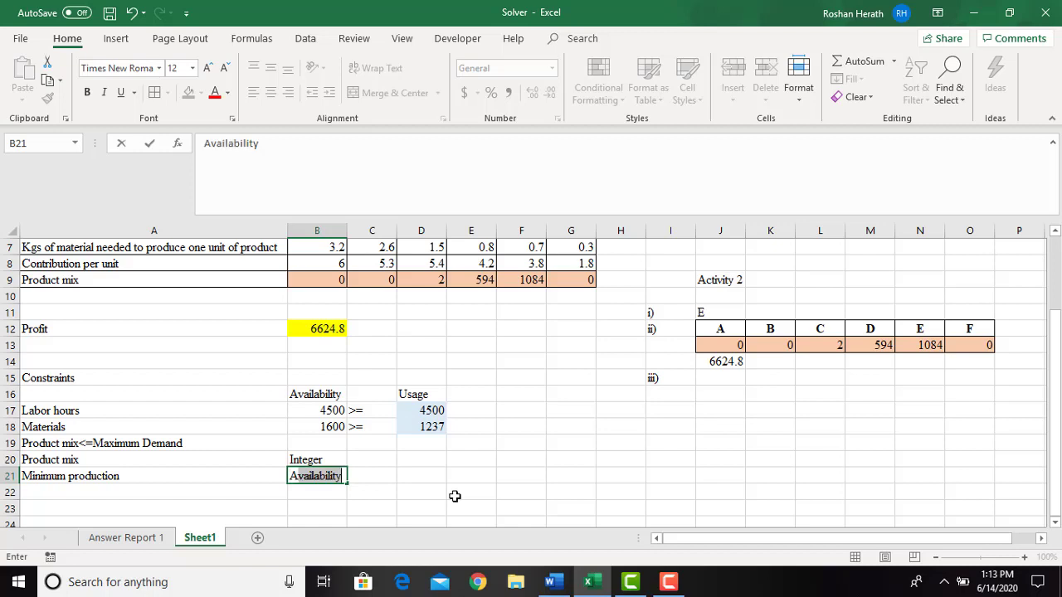
pyautogui.press('Delete')
pyautogui.press('Tab')
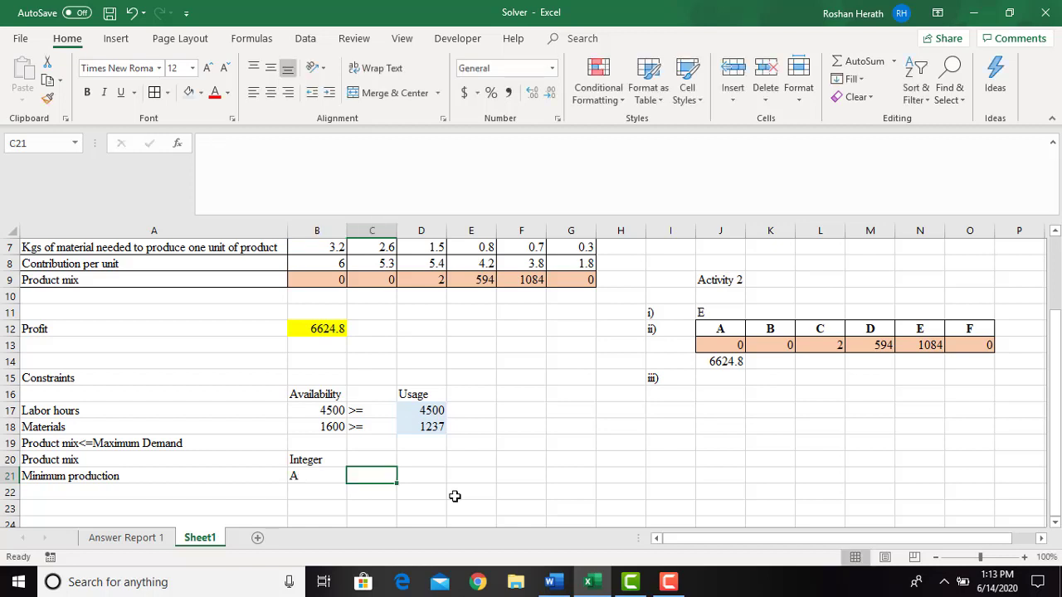
pyautogui.write('b')
pyautogui.press('BackSpace')
pyautogui.write('B')
pyautogui.press('BackSpace')
pyautogui.write('B')
pyautogui.press('BackSpace')
pyautogui.write('B')
pyautogui.press('Tab')
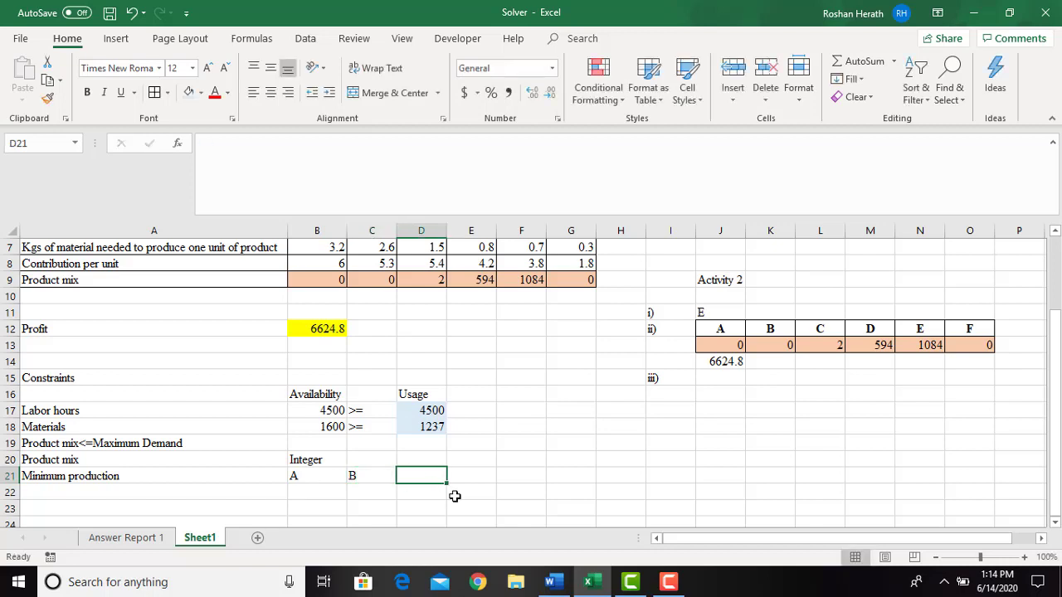
pyautogui.write('C')
pyautogui.press('BackSpace')
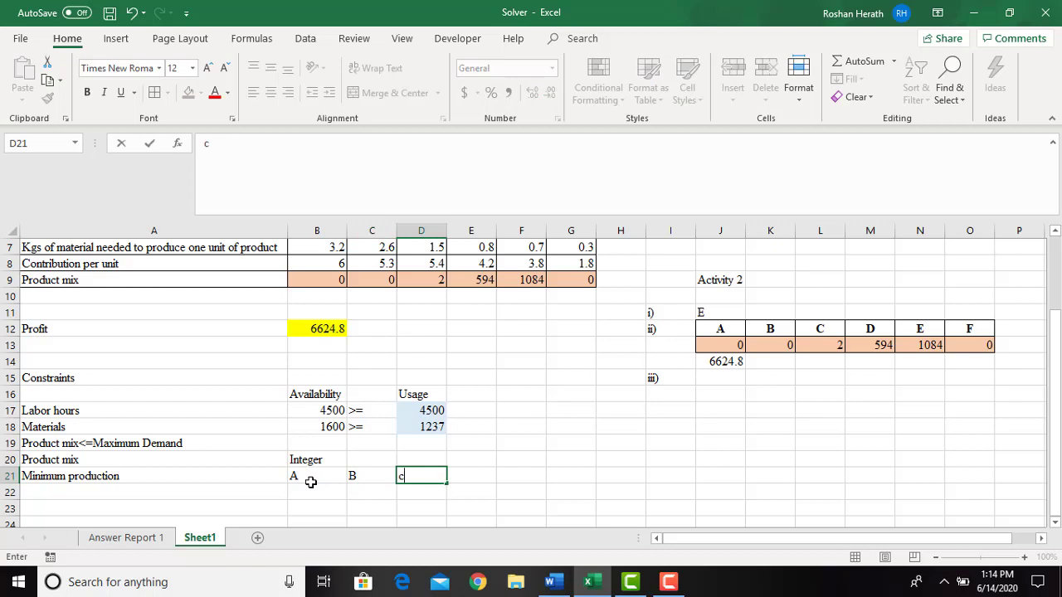
pyautogui.write('C')
# Enter a minimum of 50 under each of the product labels A, B and C in cells B22:D22.
pyautogui.click(300, 490)
pyautogui.write('50')
pyautogui.press('Tab')
pyautogui.write('50')
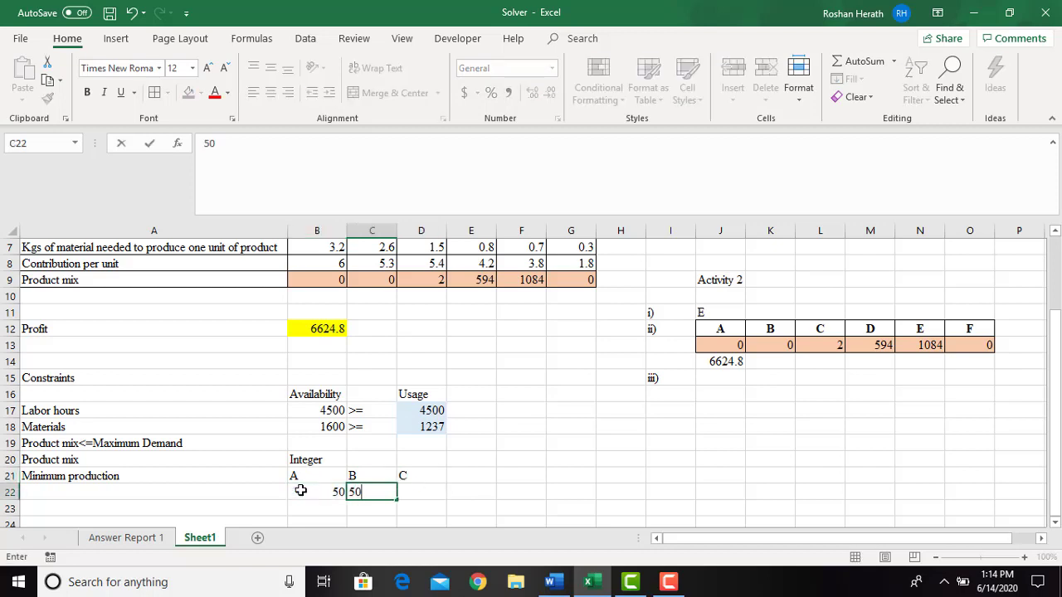
pyautogui.press('Tab')
pyautogui.write('50')
pyautogui.press('Return')
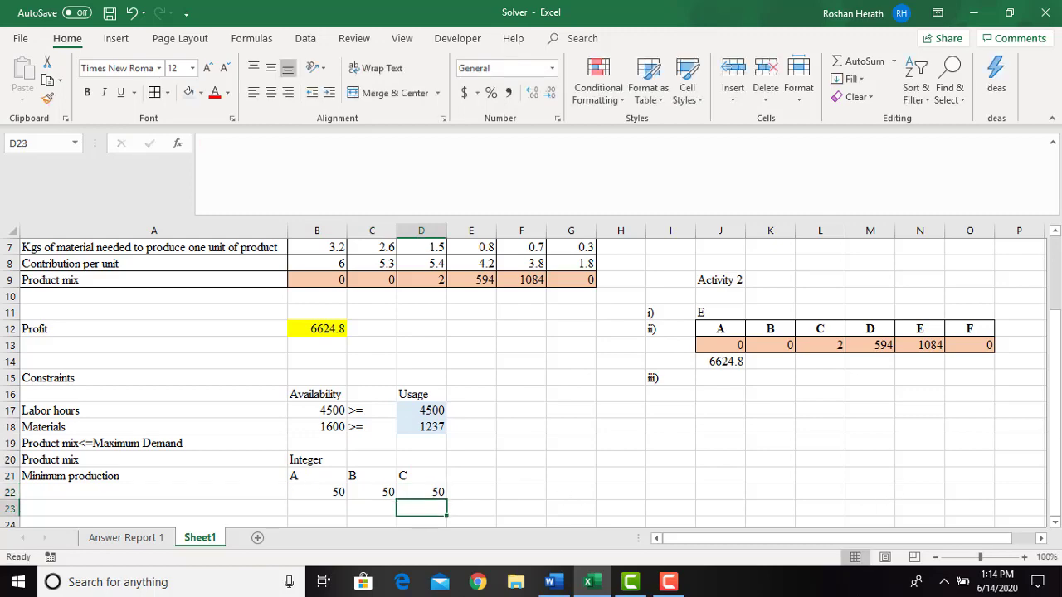
# Add a Solver constraint making the product mix cells $B$9:$D$9 = the minimum production cells $B$22:$D$22.
pyautogui.moveTo(1058, 419); pyautogui.dragTo(1058, 417)
pyautogui.click(307, 39)
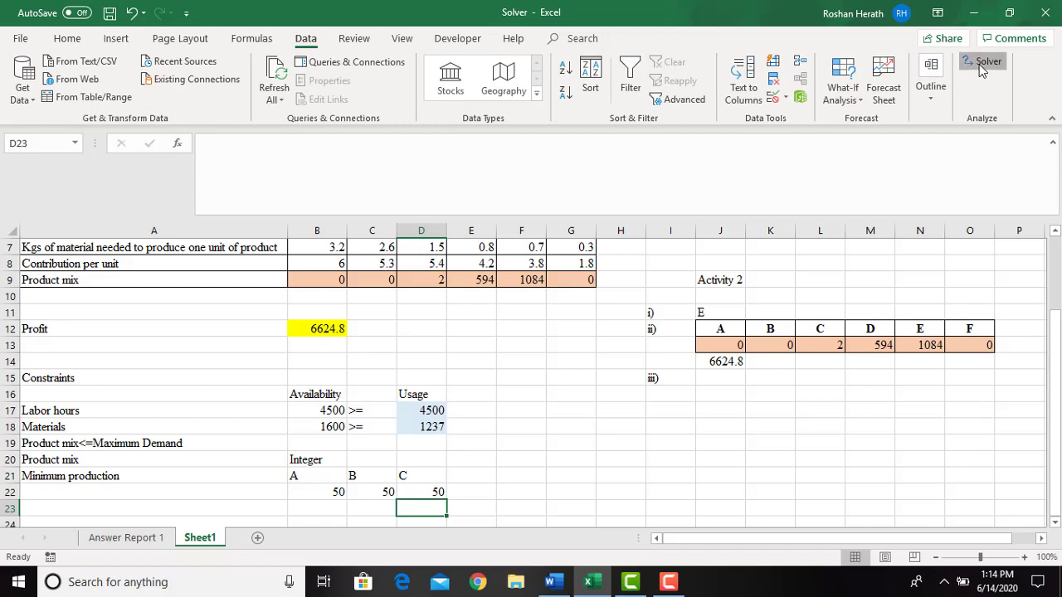
pyautogui.click(981, 63)
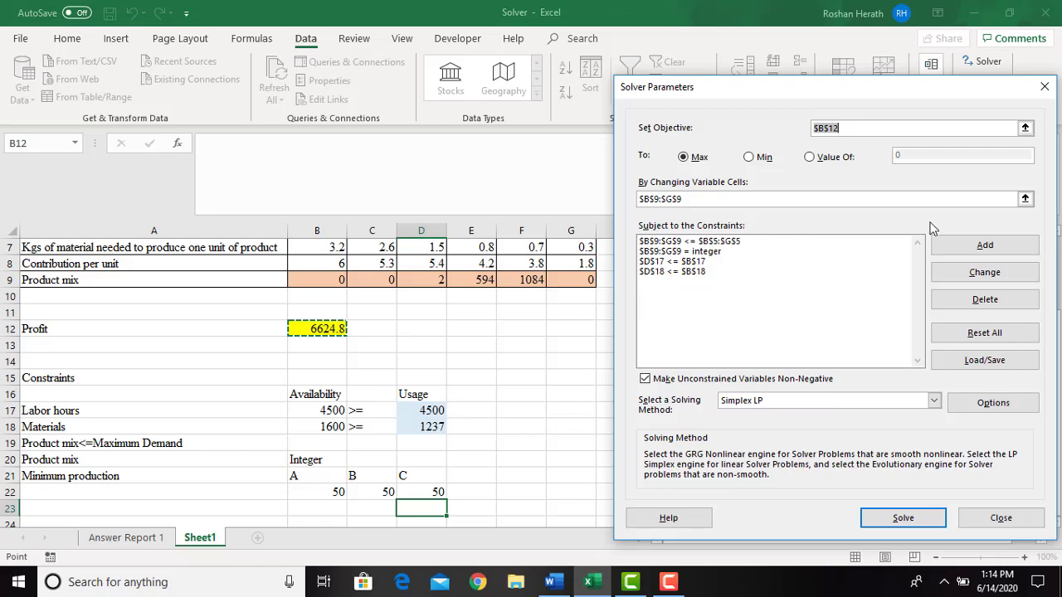
pyautogui.click(981, 249)
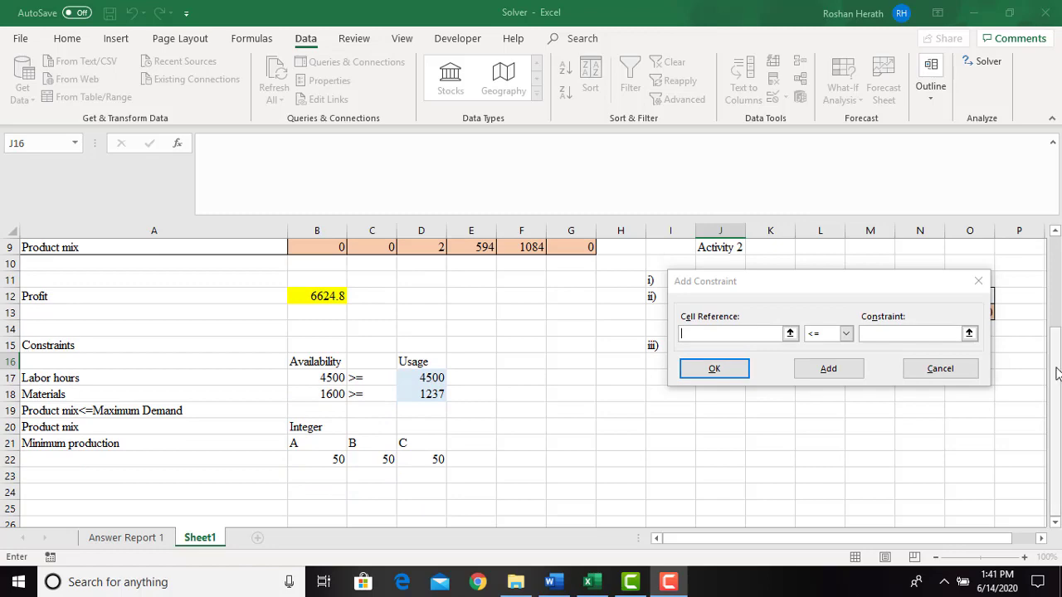
pyautogui.scroll(3, 1057, 373)
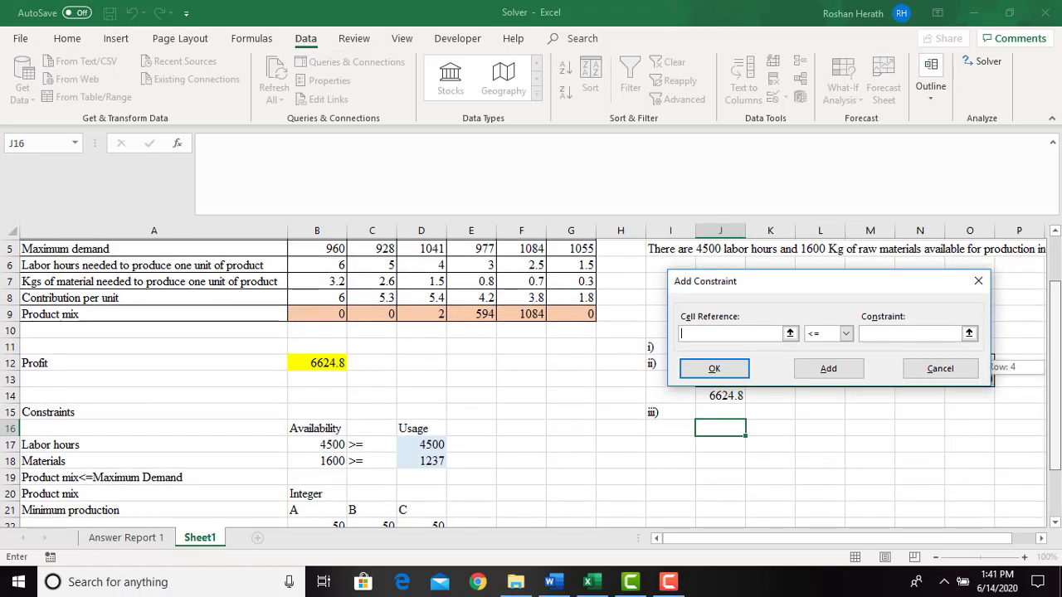
pyautogui.scroll(-1, 597, 309)
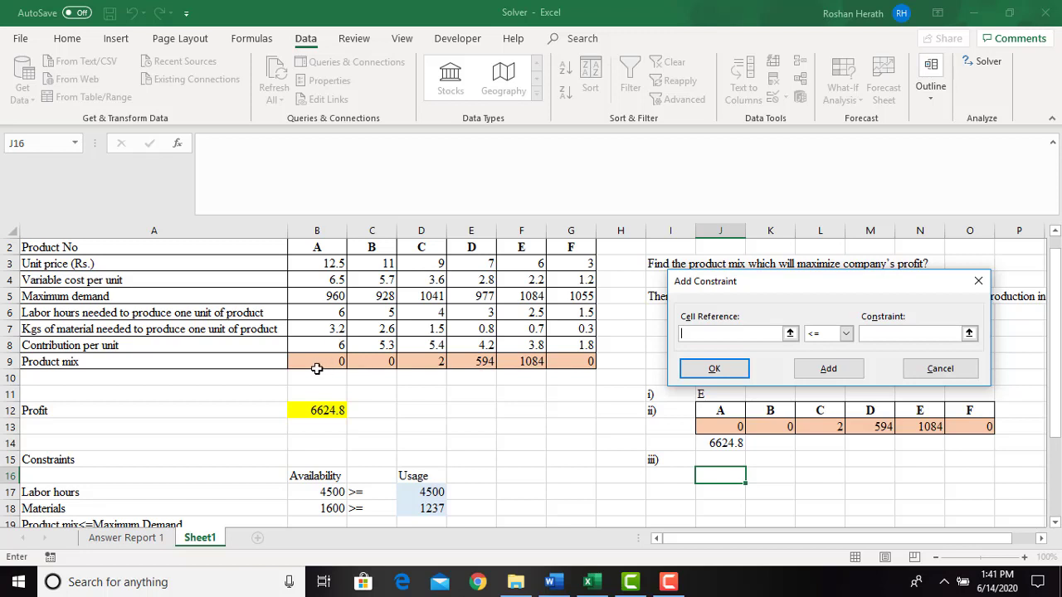
pyautogui.moveTo(317, 365); pyautogui.dragTo(416, 364)
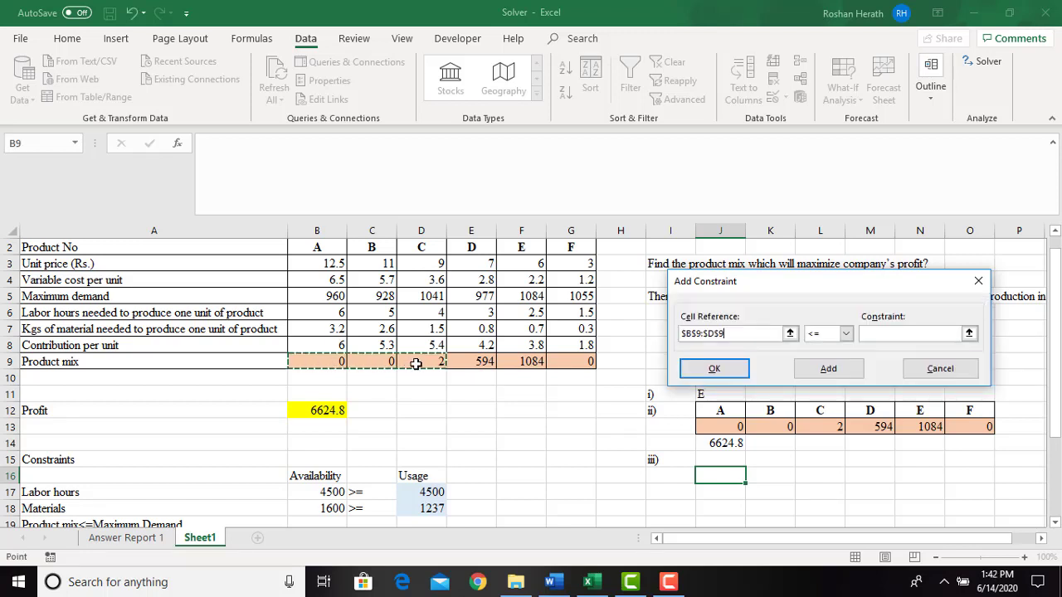
pyautogui.click(845, 334)
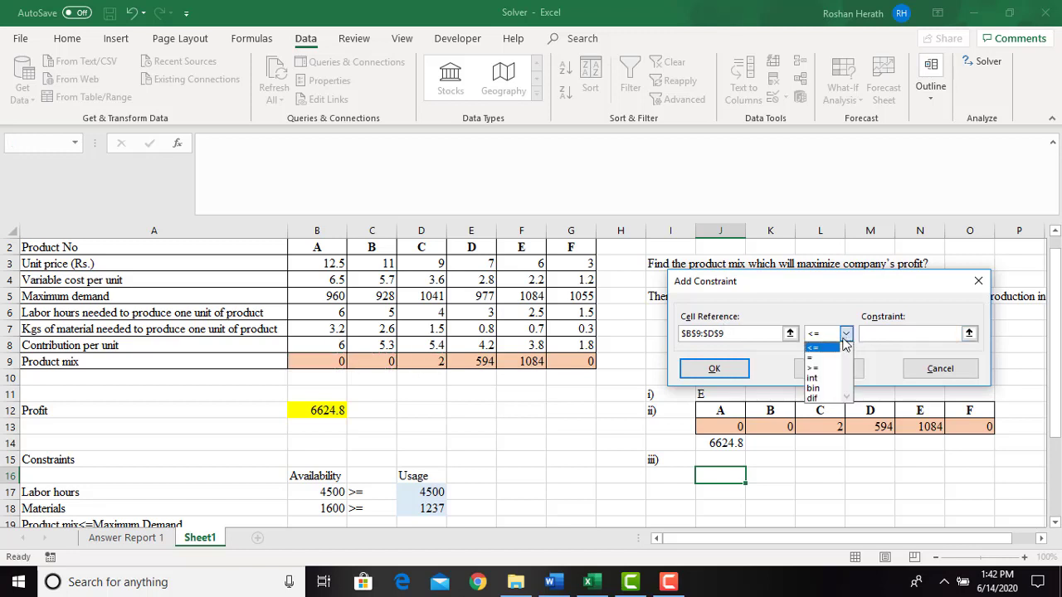
pyautogui.click(821, 358)
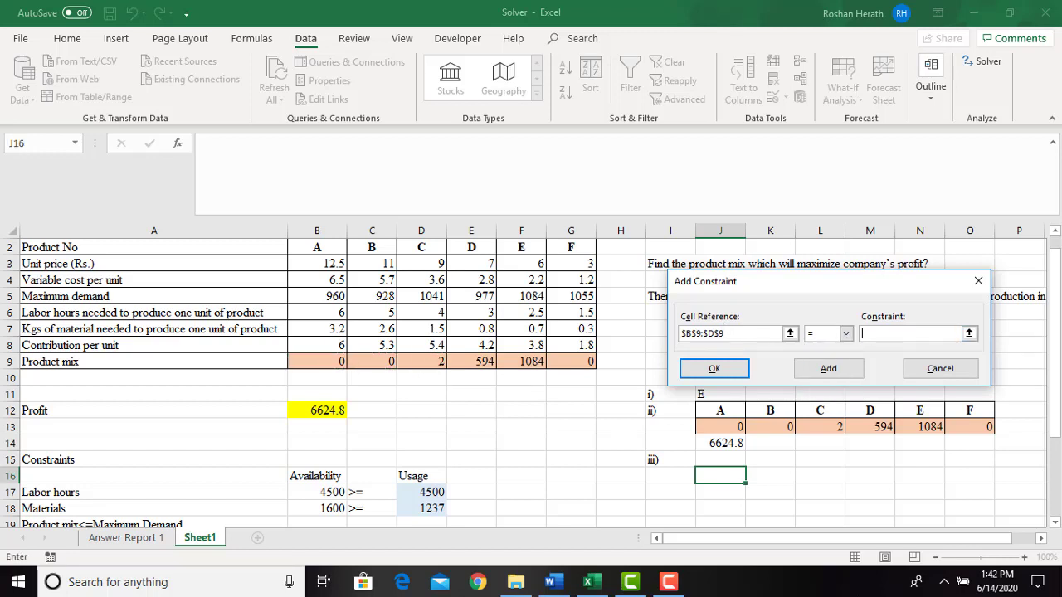
pyautogui.moveTo(1056, 340); pyautogui.dragTo(1056, 400)
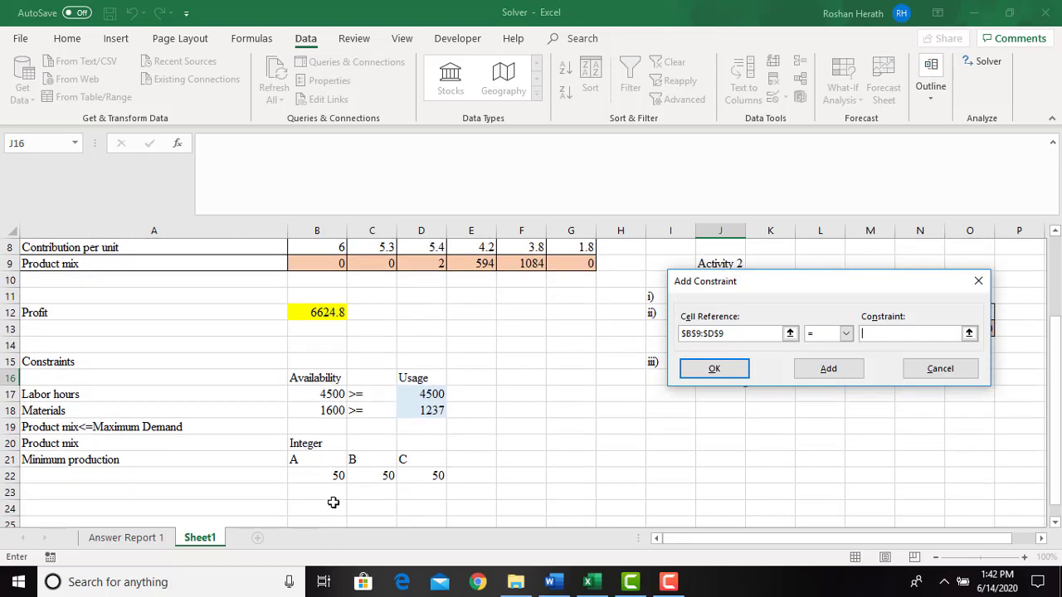
pyautogui.moveTo(310, 478); pyautogui.dragTo(415, 480)
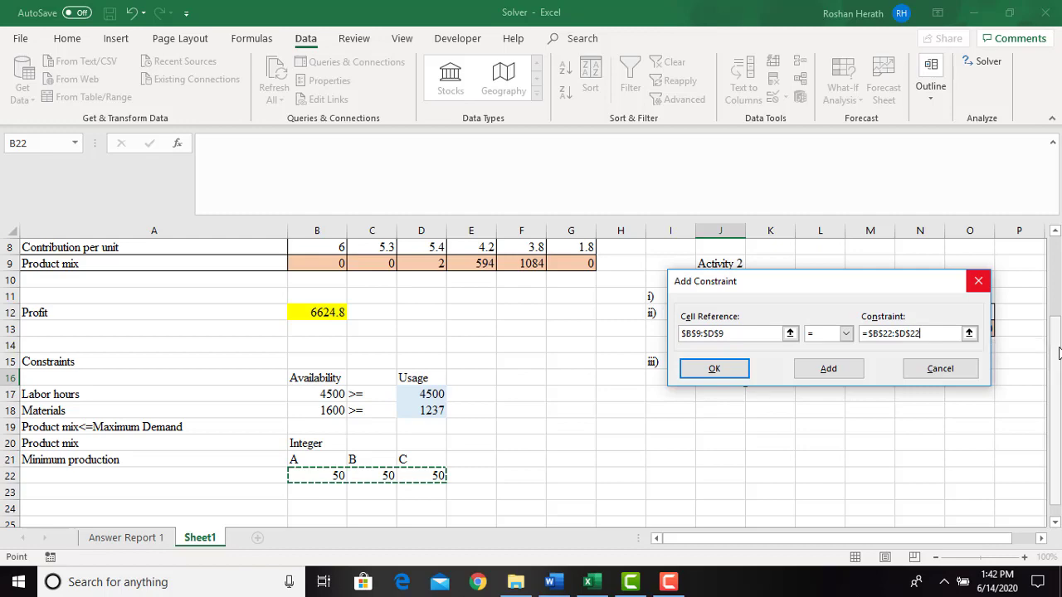
pyautogui.click(715, 369)
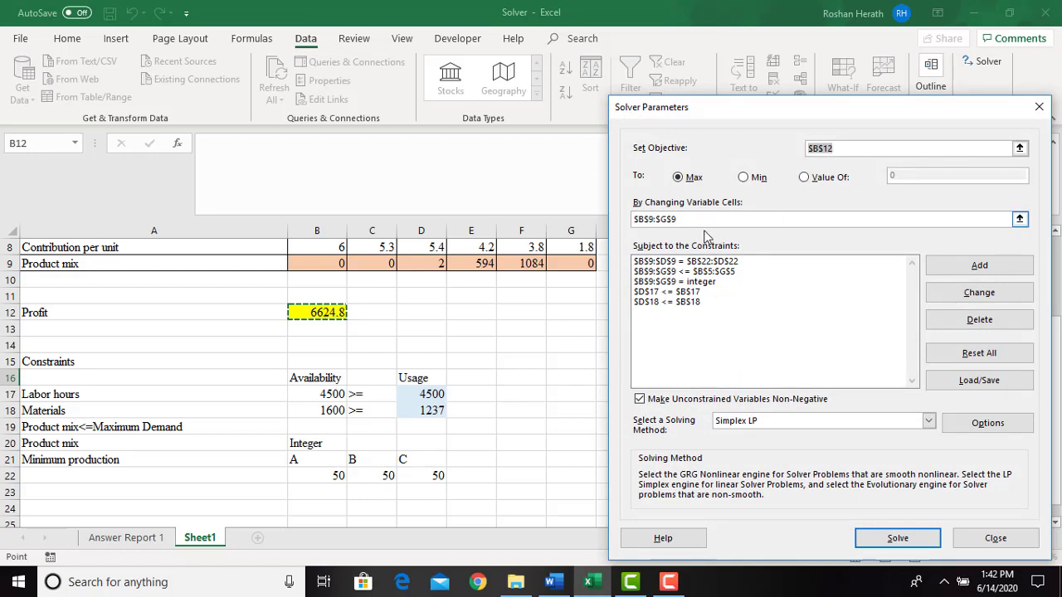
# Solve the model with the added constraint and keep the Solver solution.
pyautogui.click(885, 536)
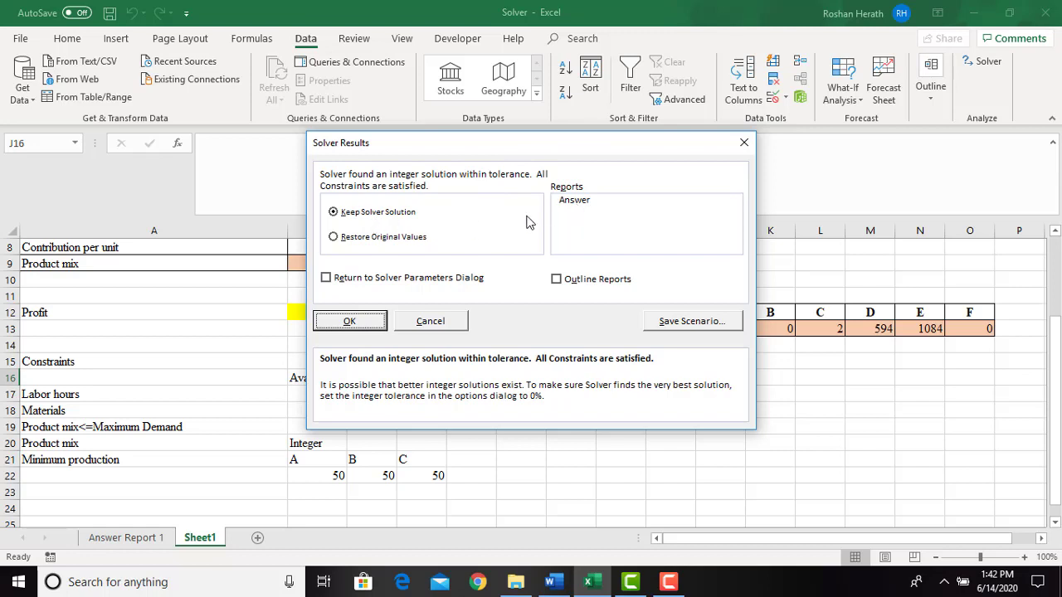
pyautogui.click(401, 286)
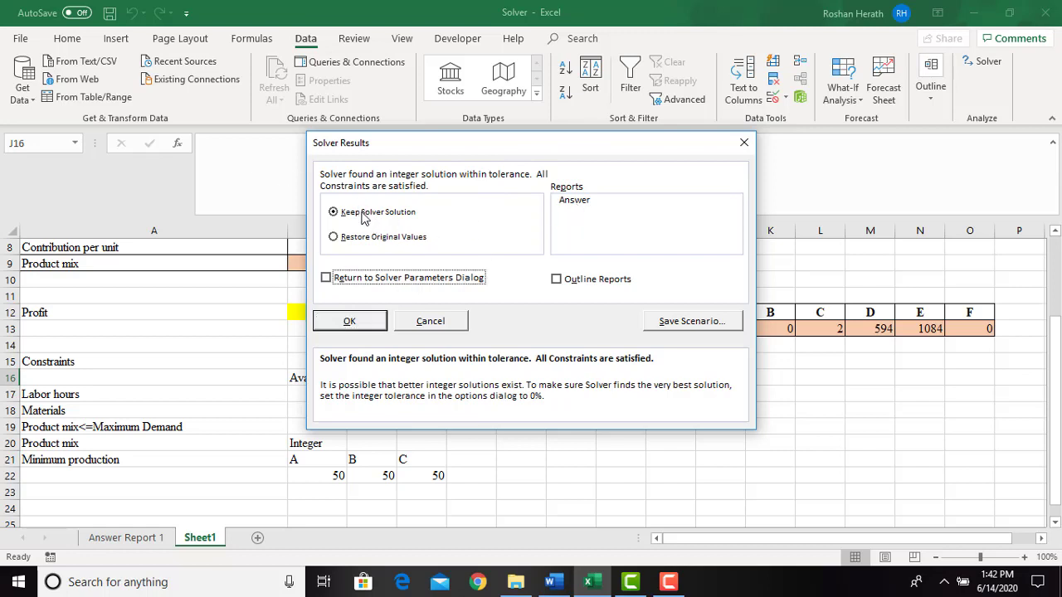
pyautogui.click(340, 327)
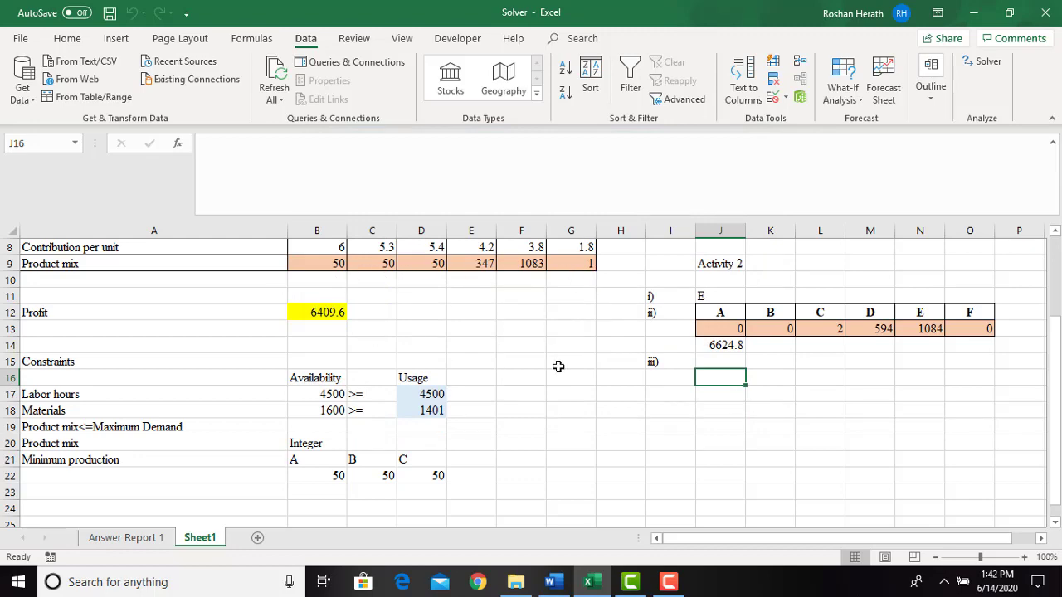
# Check question iii in Word, then in Excel copy the A to F headers to J16:O16 with the new product mix beneath.
pyautogui.click(554, 583)
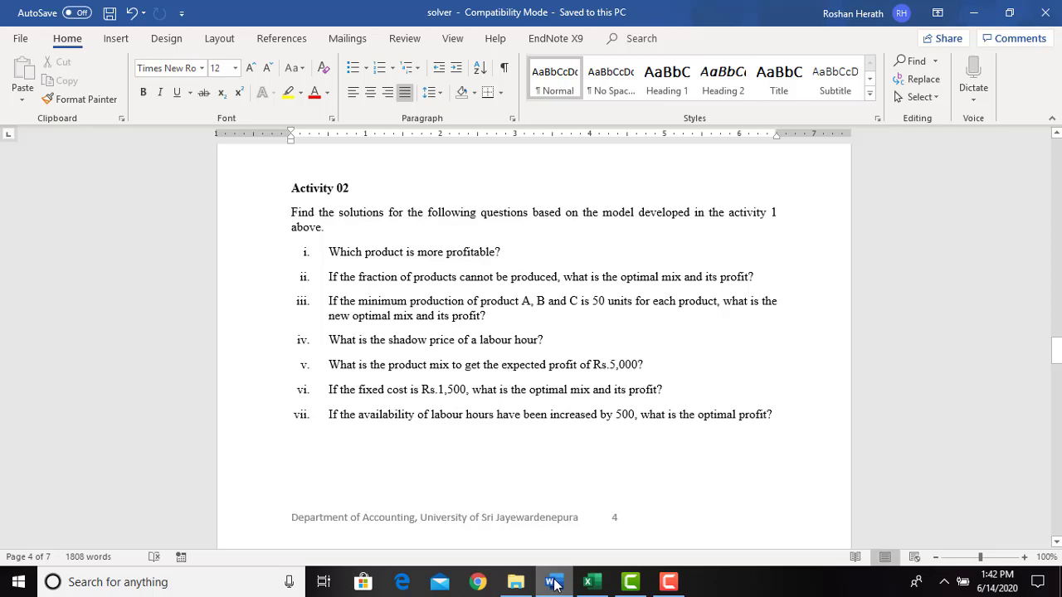
pyautogui.click(554, 583)
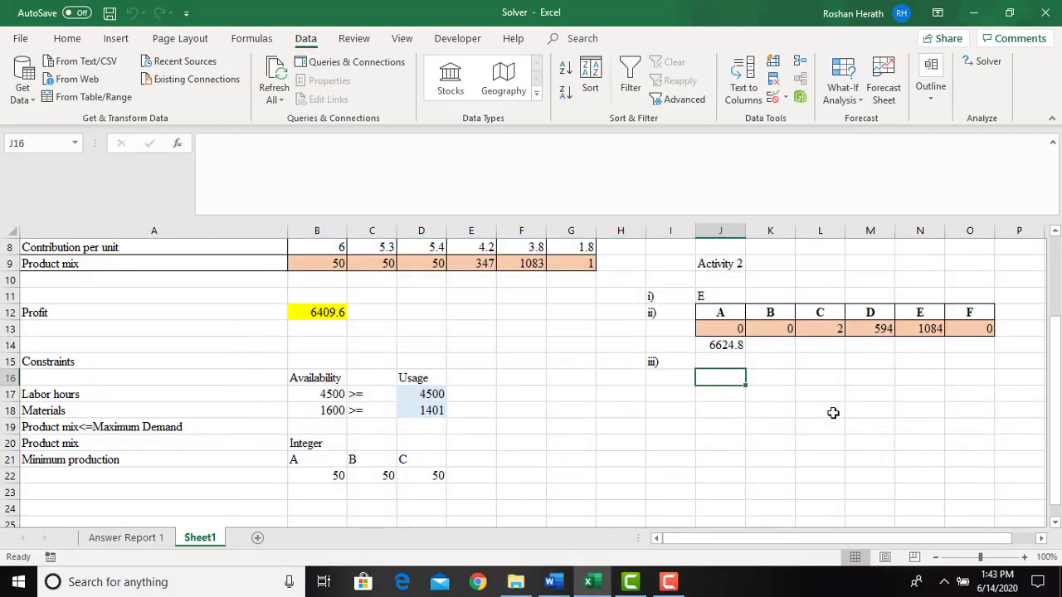
pyautogui.moveTo(715, 280); pyautogui.dragTo(985, 312)
pyautogui.hotkey('ctrl', 'c')
pyautogui.click(710, 379)
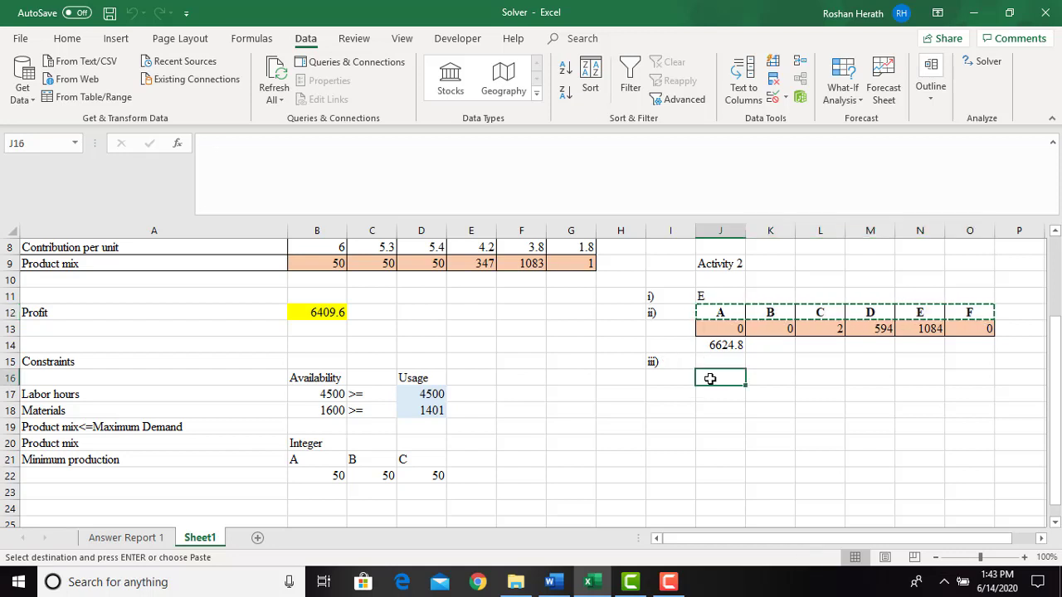
pyautogui.hotkey('ctrl', 'v')
pyautogui.moveTo(328, 265); pyautogui.dragTo(578, 268)
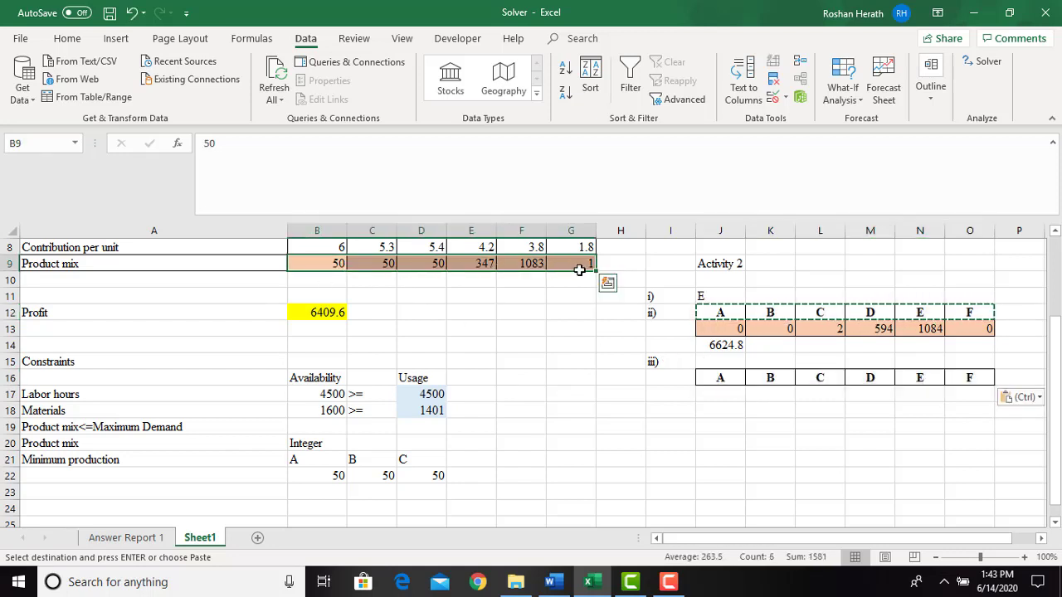
pyautogui.hotkey('ctrl', 'c')
pyautogui.click(726, 399)
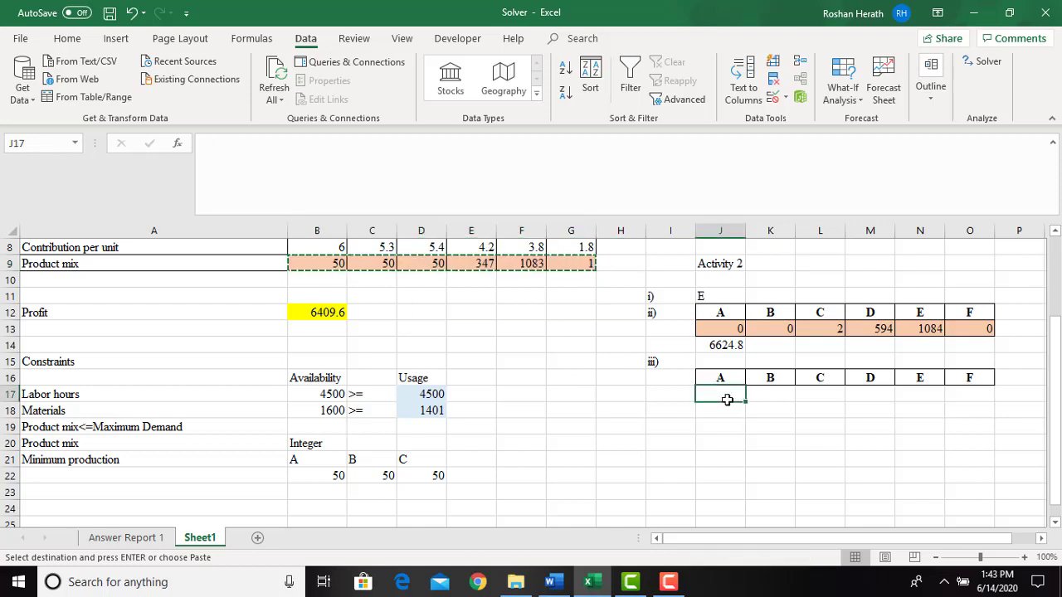
pyautogui.hotkey('ctrl', 'v')
# Enter the new profit 6409.6 in cell J18 and the label "iv)" for the fourth answer in cell I21.
pyautogui.click(705, 415)
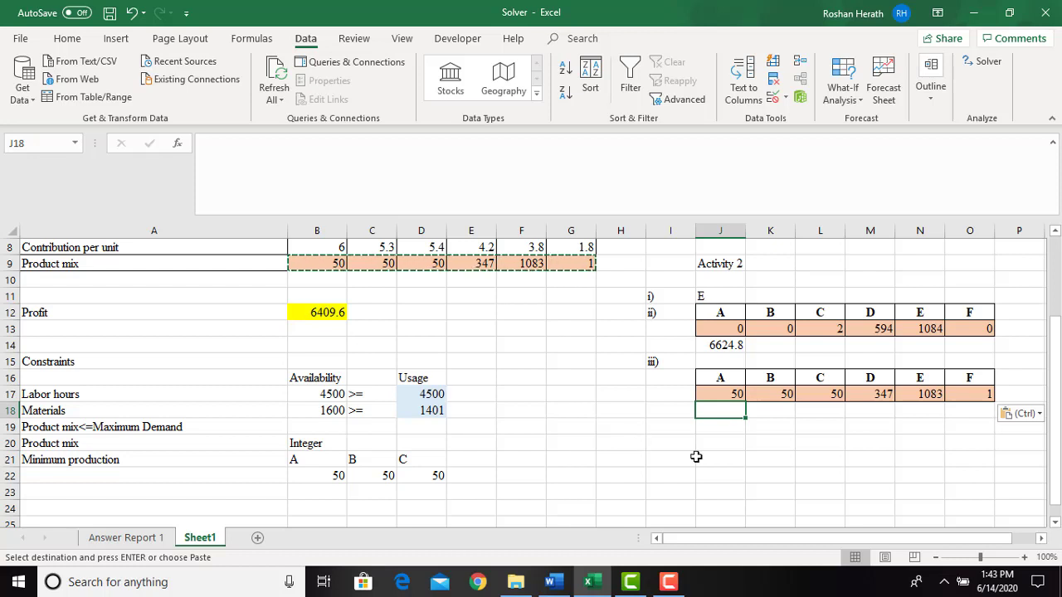
pyautogui.write('640')
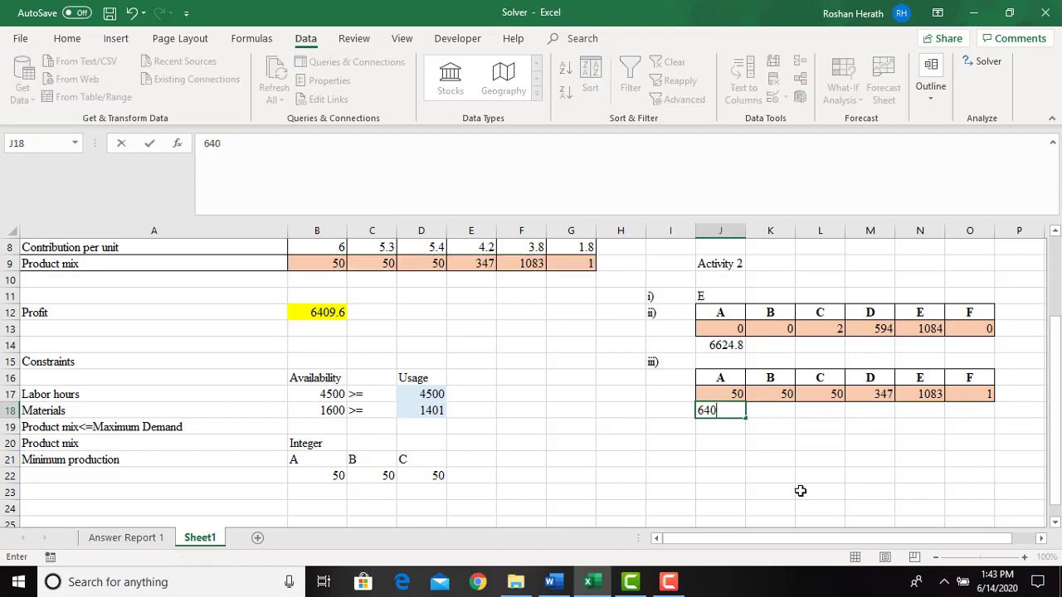
pyautogui.write('9.6')
pyautogui.press('Return')
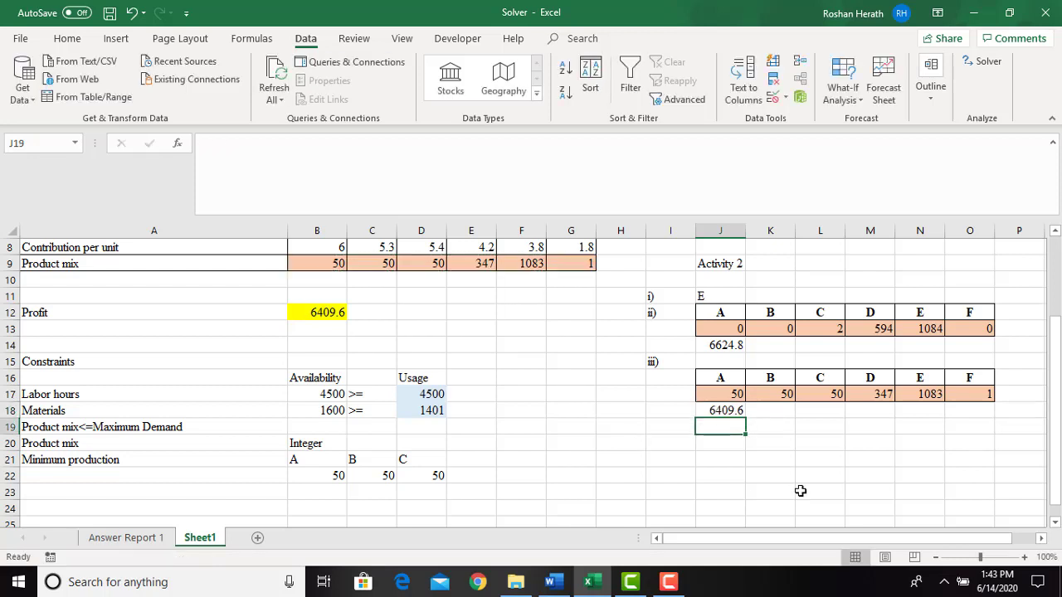
pyautogui.click(656, 454)
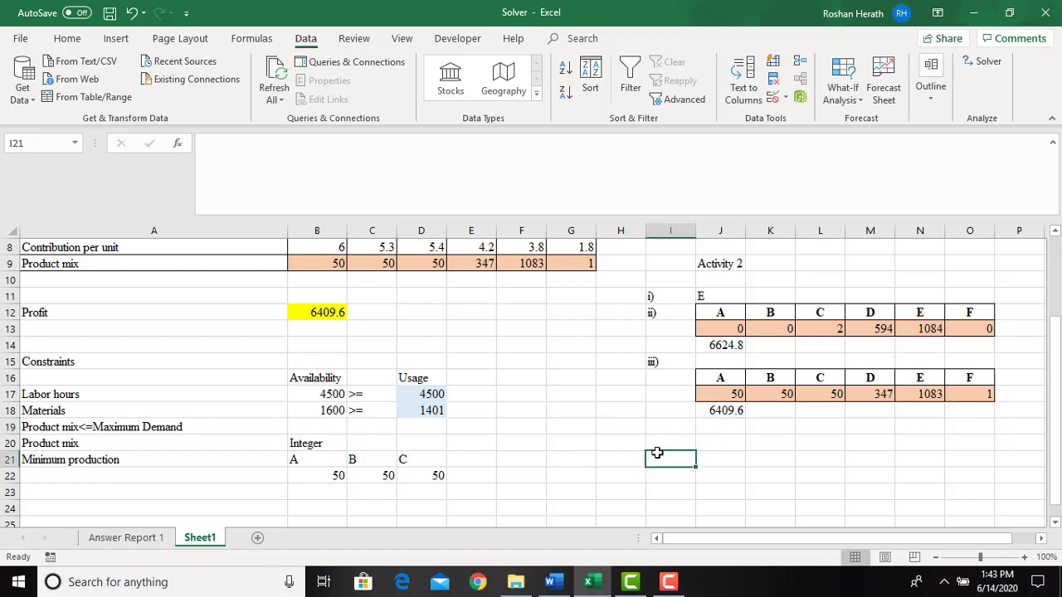
pyautogui.write('iv)')
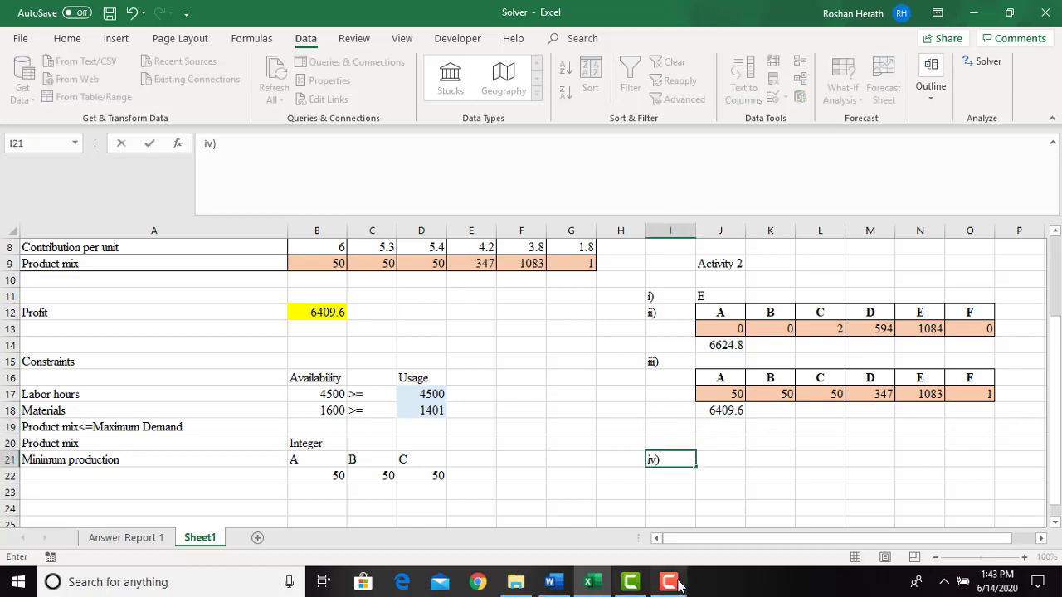
# Read question iv in the Word document, then return to Excel and select the labor hours availability in cell B17.
pyautogui.click(554, 585)
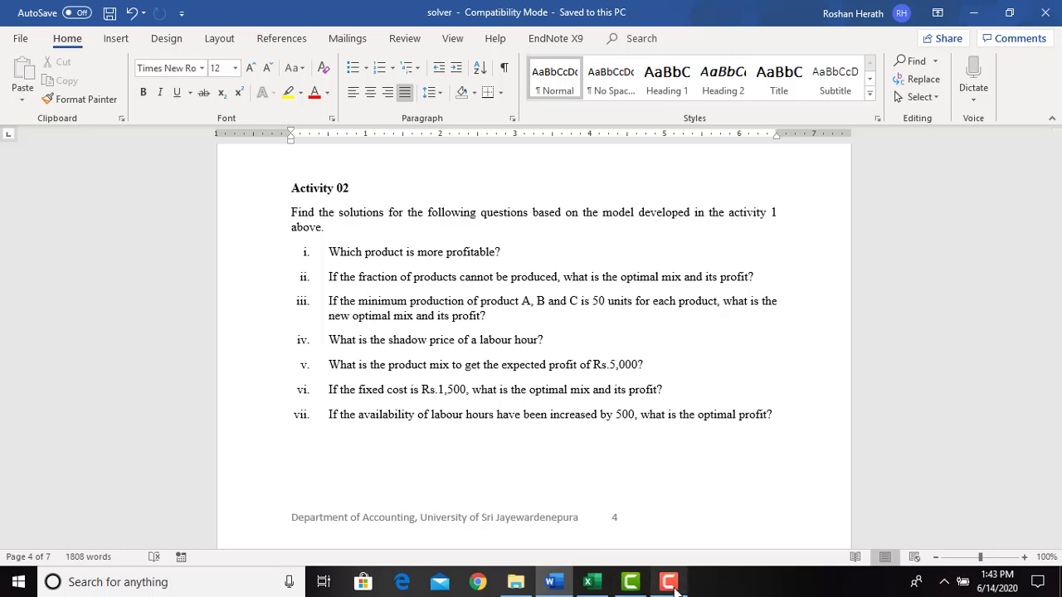
pyautogui.moveTo(673, 587)
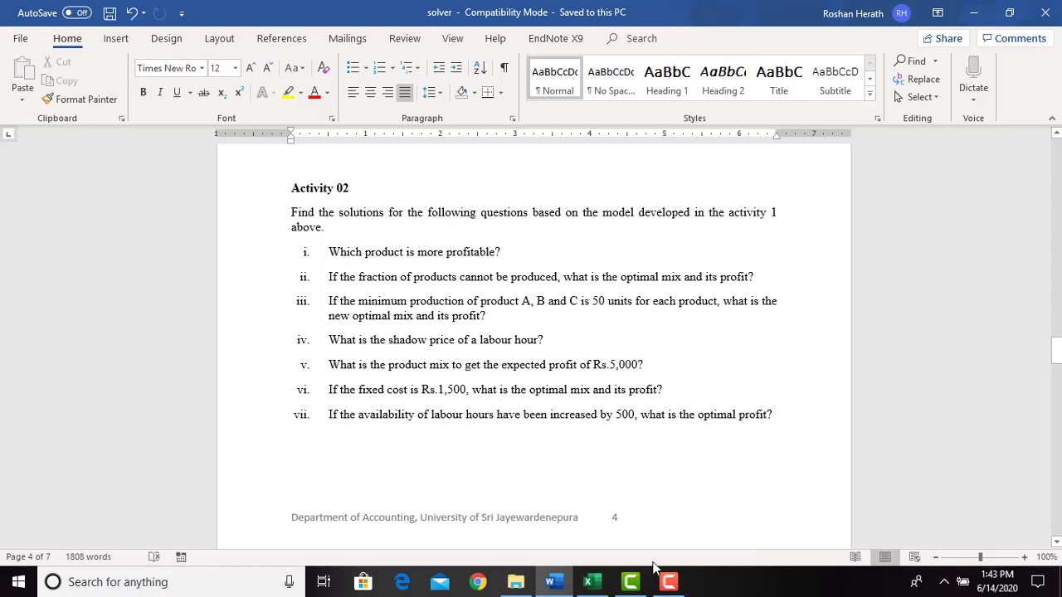
pyautogui.click(591, 583)
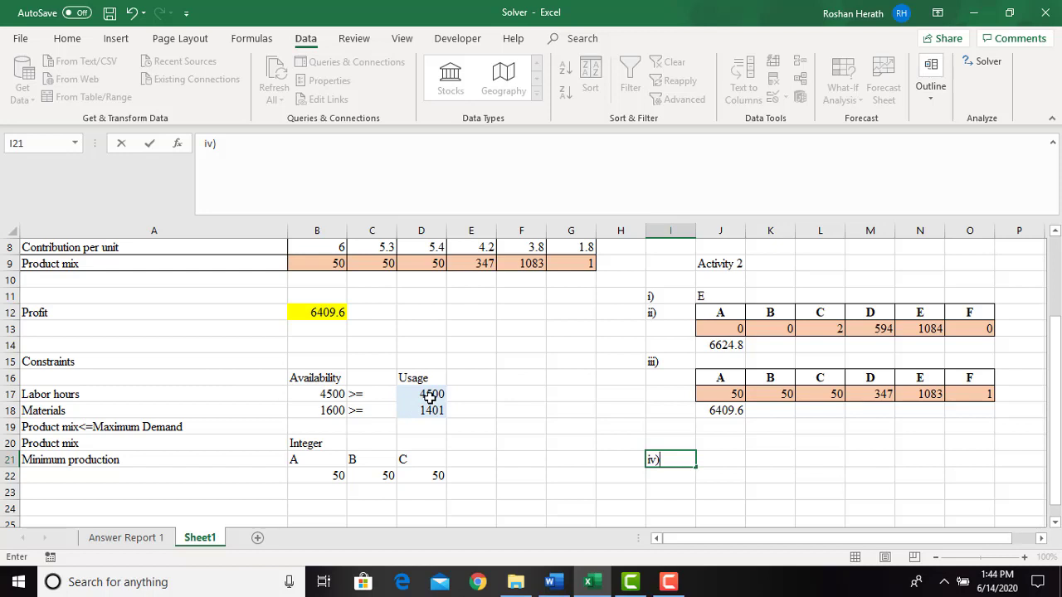
pyautogui.click(326, 396)
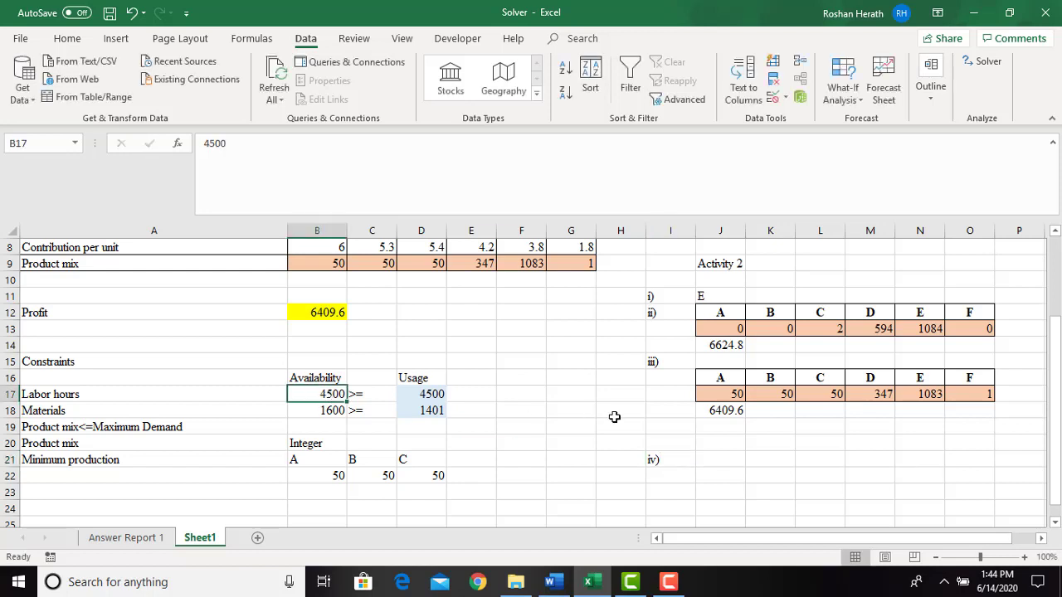
# Set the labor hours availability in cell B17 to 4501, then re-solve the model and keep the Solver solution.
pyautogui.write('4')
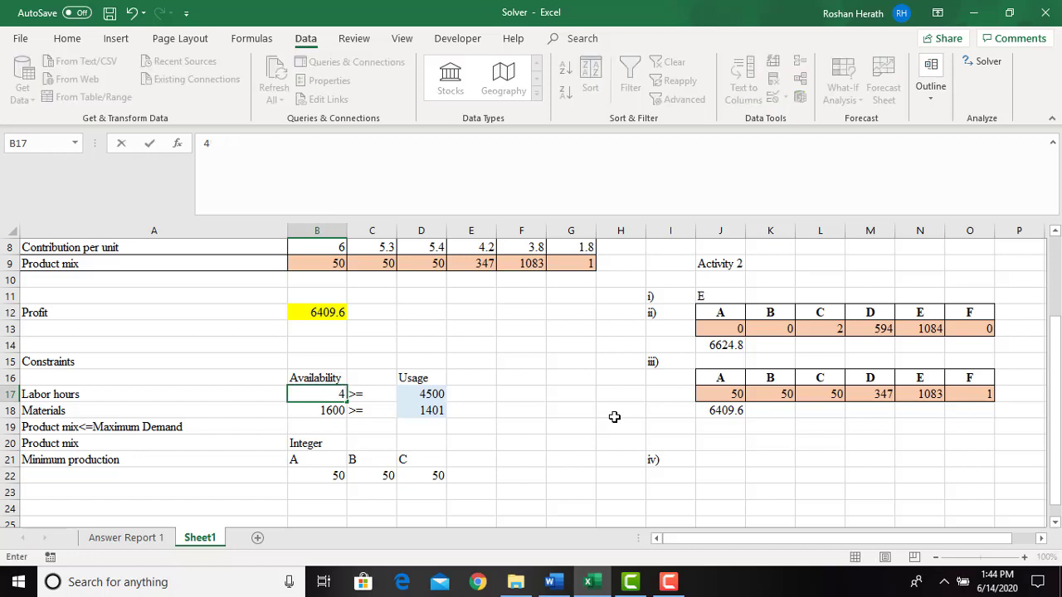
pyautogui.write('501')
pyautogui.press('Return')
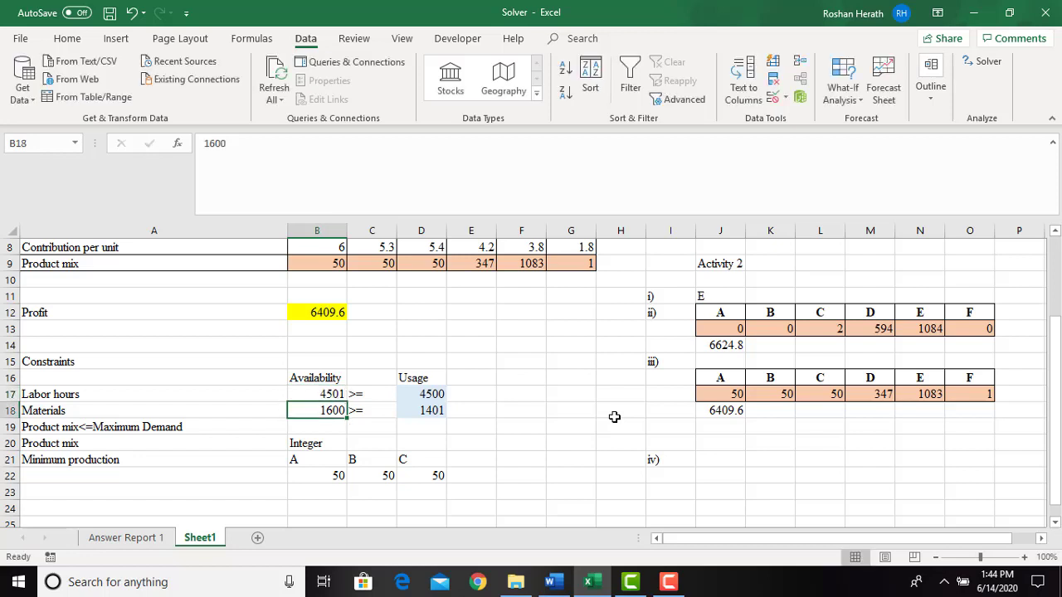
pyautogui.click(315, 395)
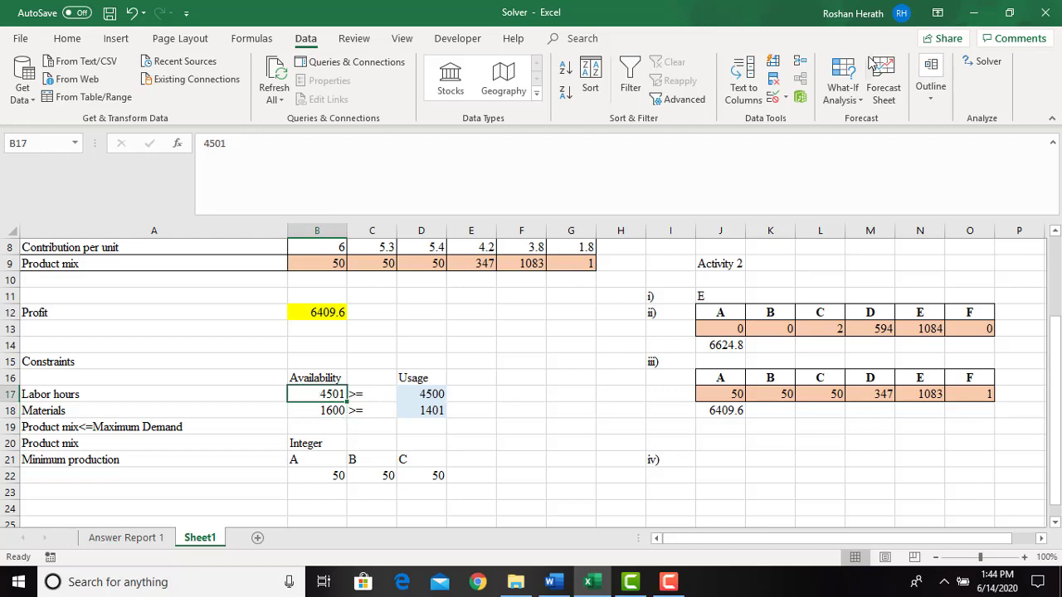
pyautogui.click(987, 66)
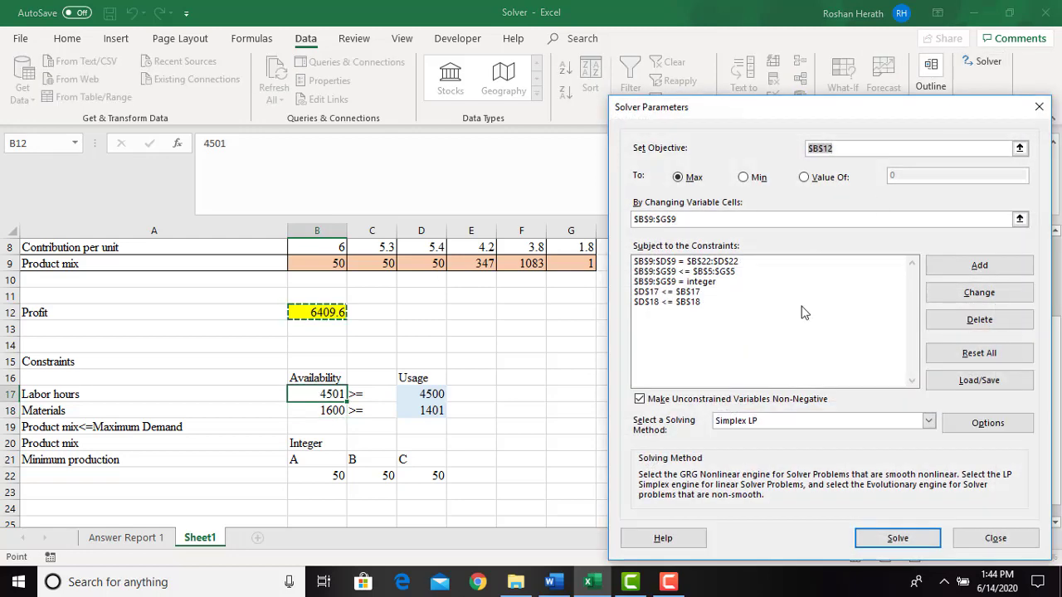
pyautogui.click(868, 539)
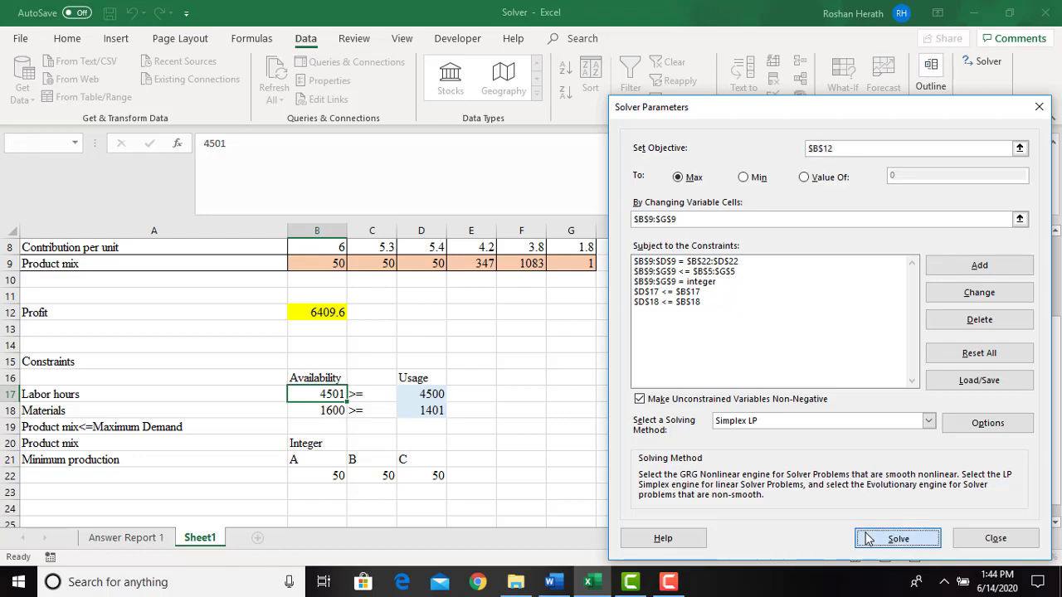
pyautogui.click(359, 322)
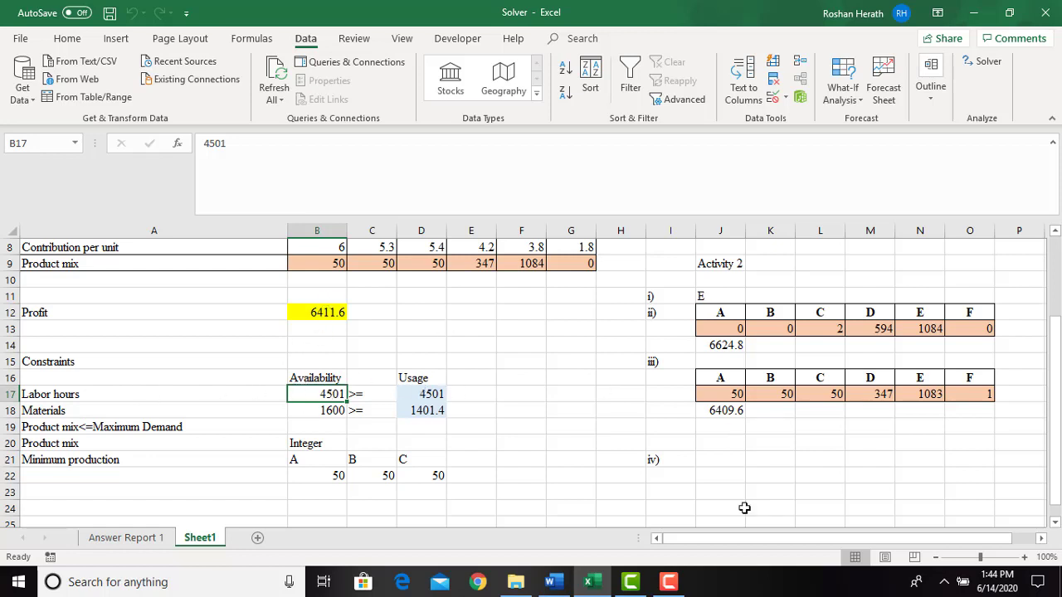
# Record the new profit 6411.6 in cell J21 beside the iv) label.
pyautogui.click(725, 462)
pyautogui.write('6411.6')
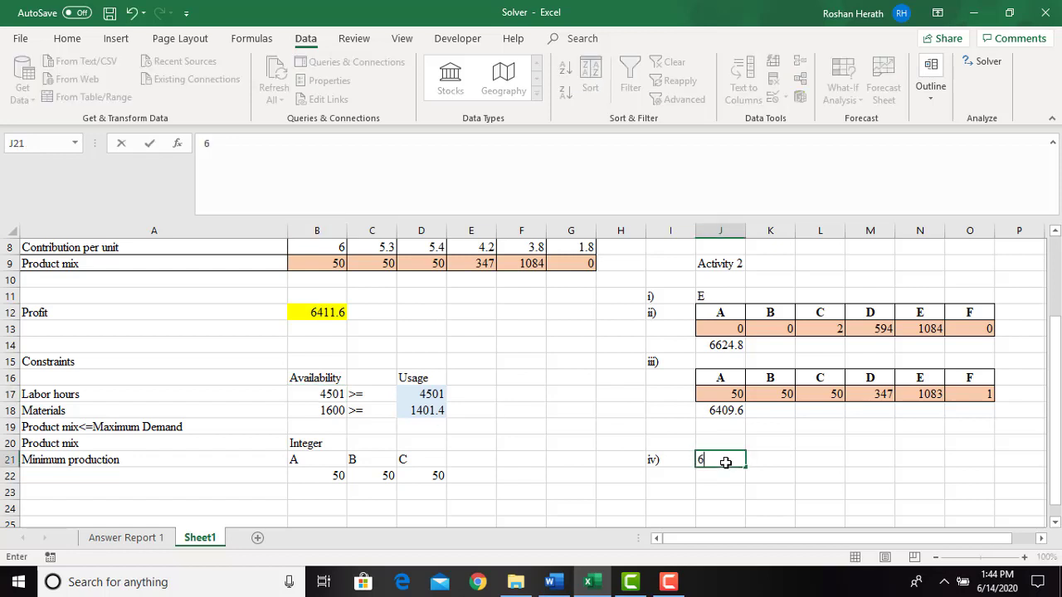
pyautogui.press('Return')
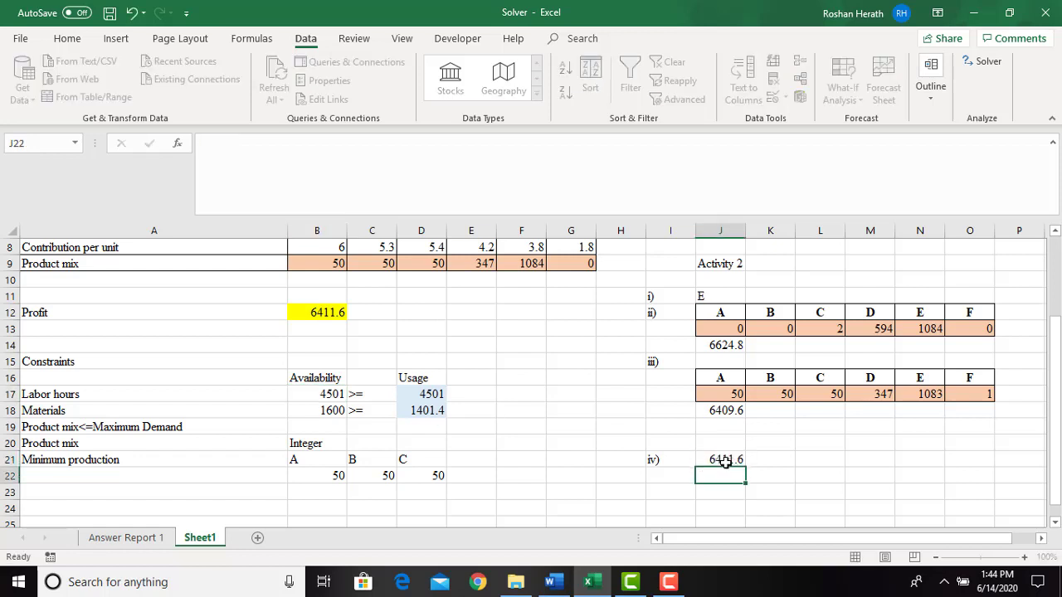
# Calculate the labour-hour shadow price in cell L21 with the formula =J21-J18.
pyautogui.click(773, 462)
pyautogui.click(815, 462)
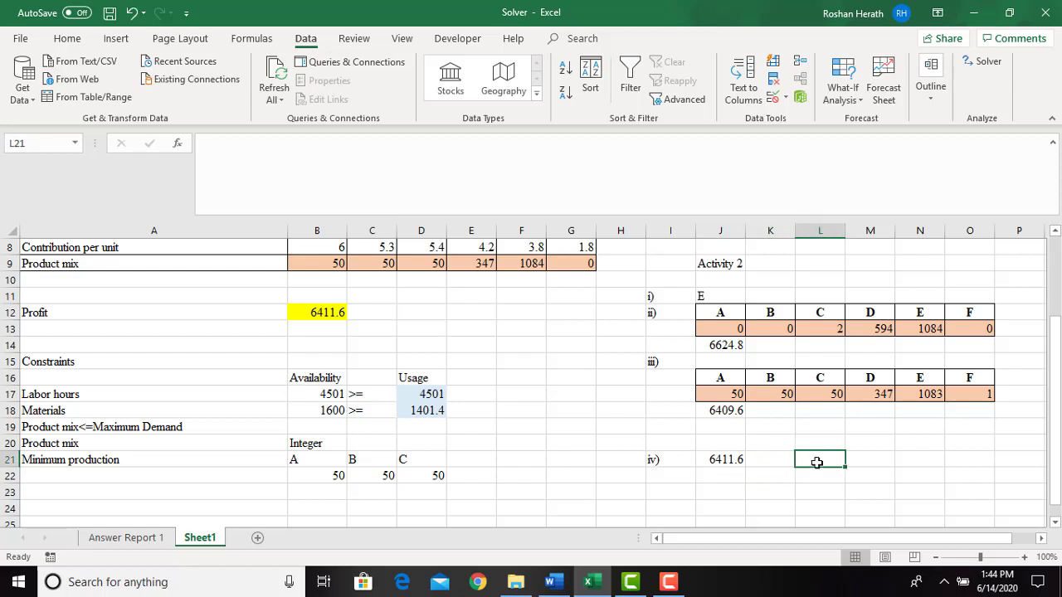
pyautogui.write('=')
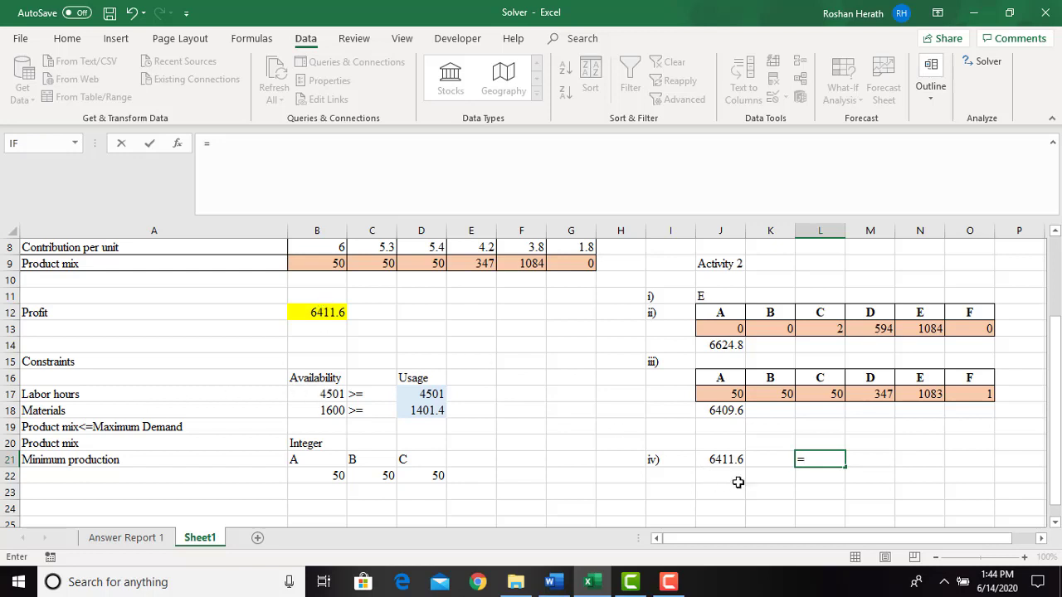
pyautogui.click(723, 461)
pyautogui.write('-')
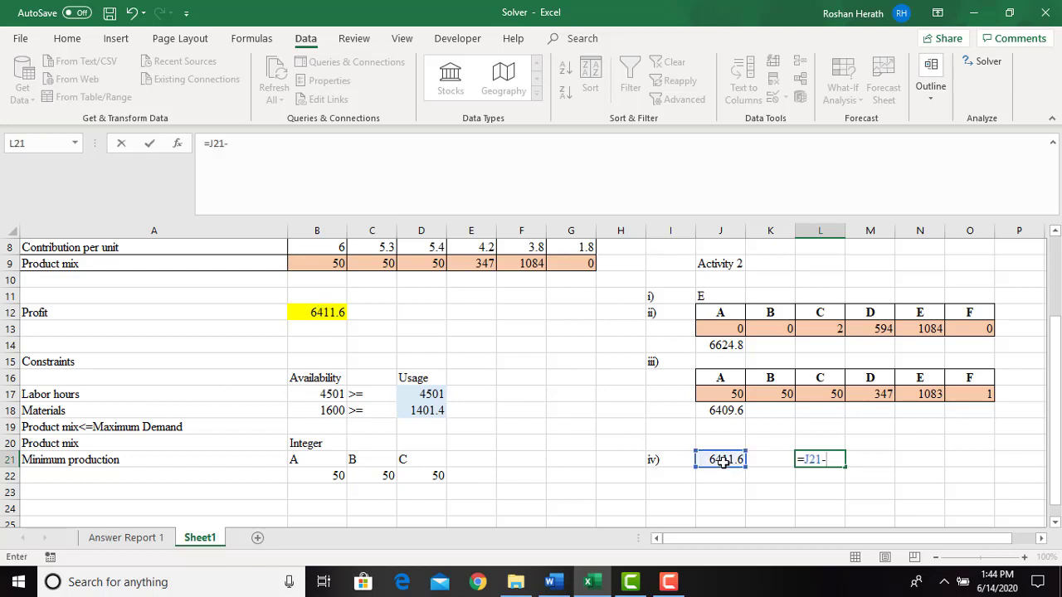
pyautogui.click(720, 413)
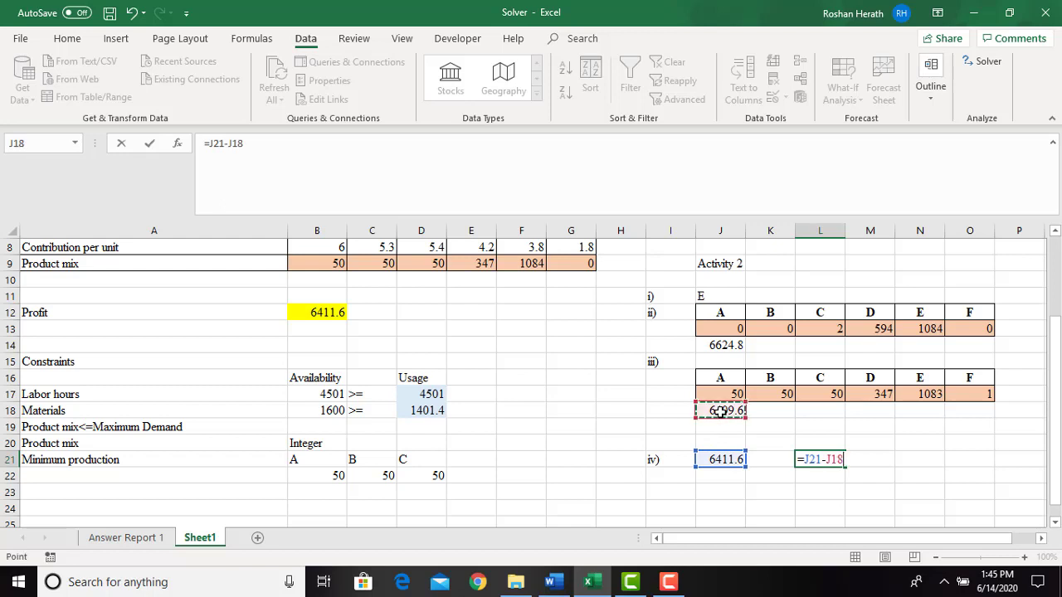
pyautogui.press('Return')
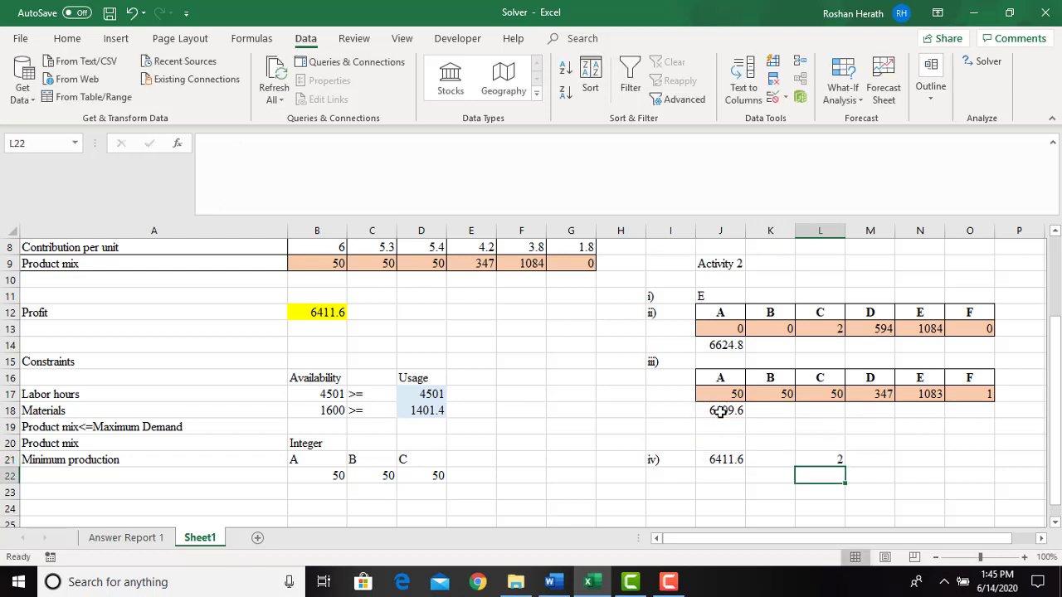
pyautogui.click(815, 459)
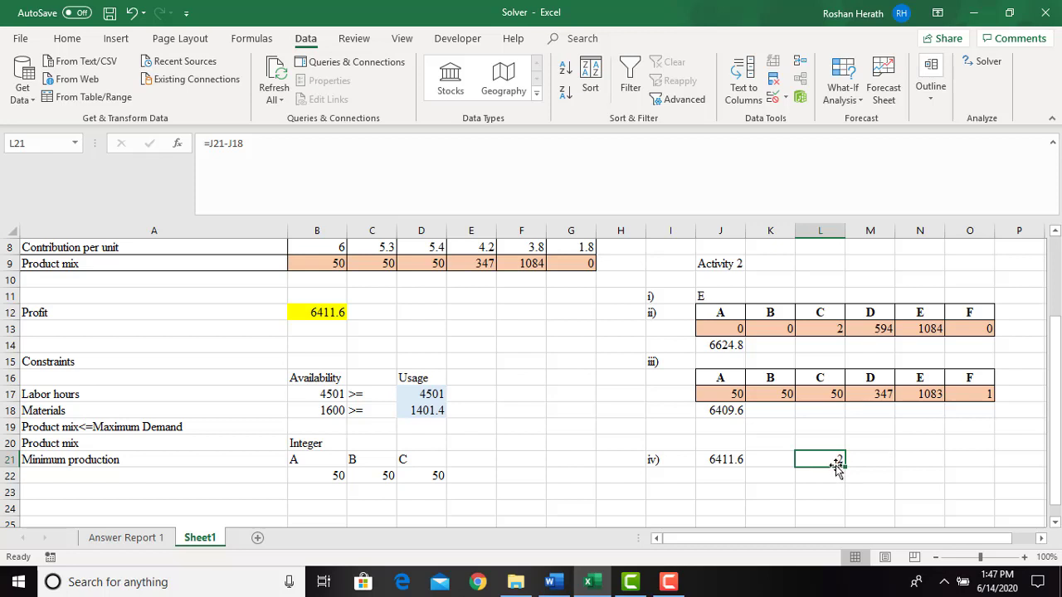
# Enter the label "v)" in cell I23, then read question v in the Word document and return to Excel.
pyautogui.click(656, 494)
pyautogui.write('v')
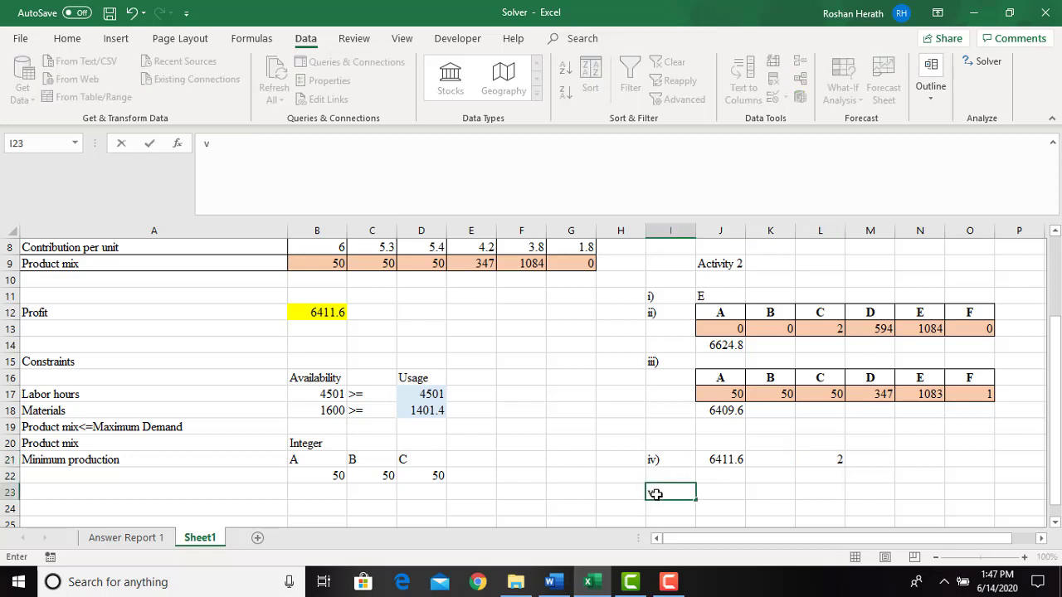
pyautogui.write(')')
pyautogui.click(709, 493)
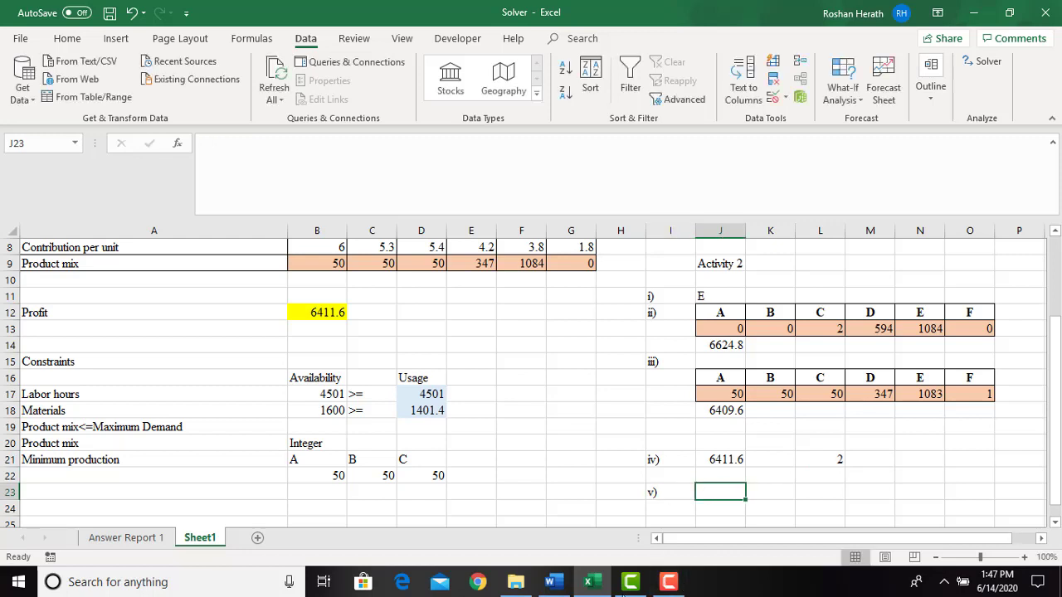
pyautogui.moveTo(553, 590)
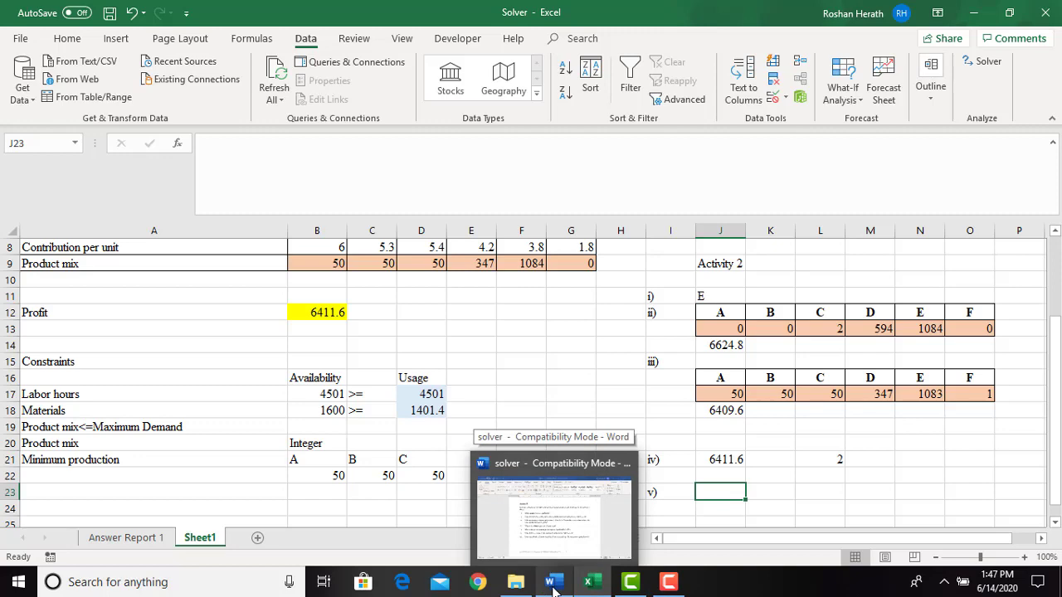
pyautogui.click(554, 585)
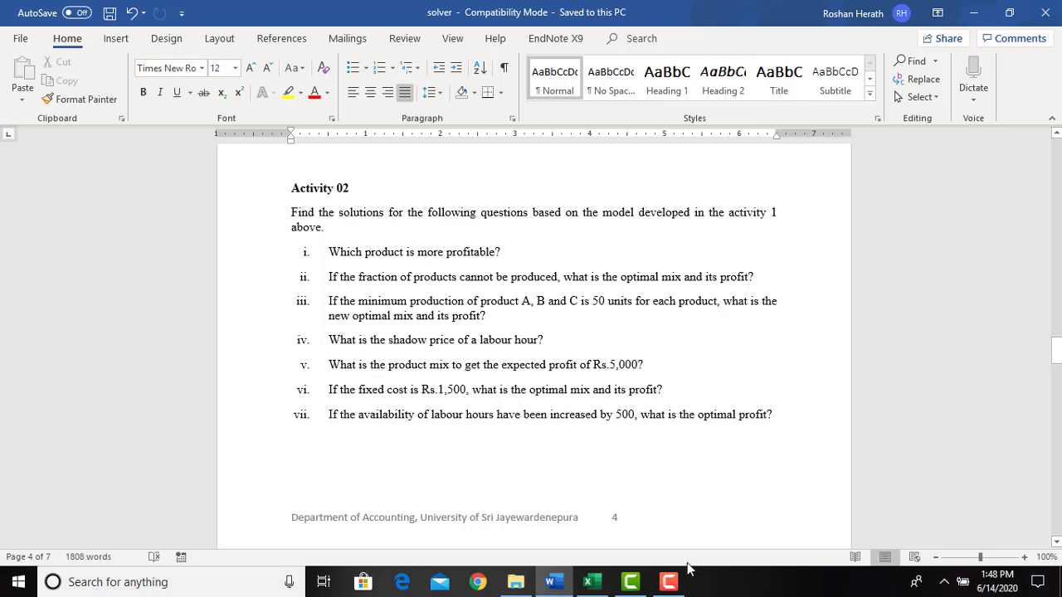
pyautogui.moveTo(594, 587)
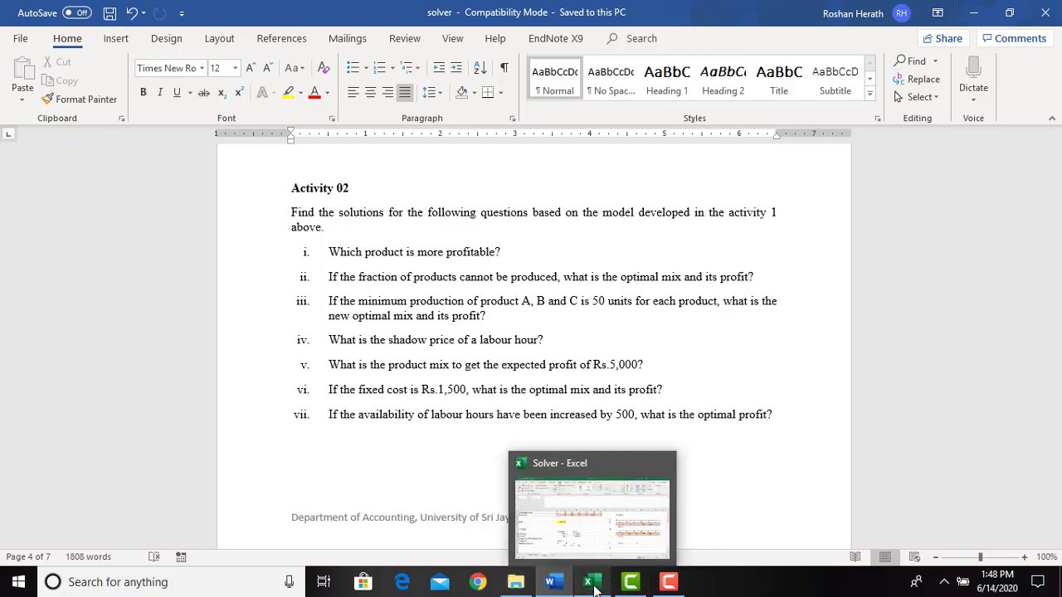
pyautogui.click(594, 587)
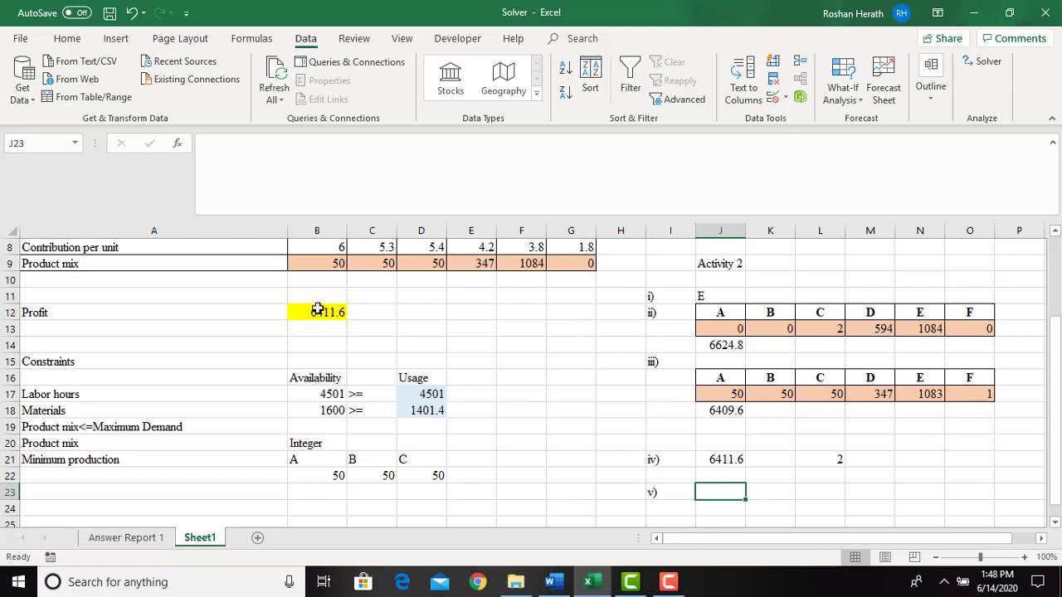
# Solve for a profit in B12 with a target value of 5000 instead of the maximum, and keep the Solver solution.
pyautogui.click(317, 309)
pyautogui.click(977, 67)
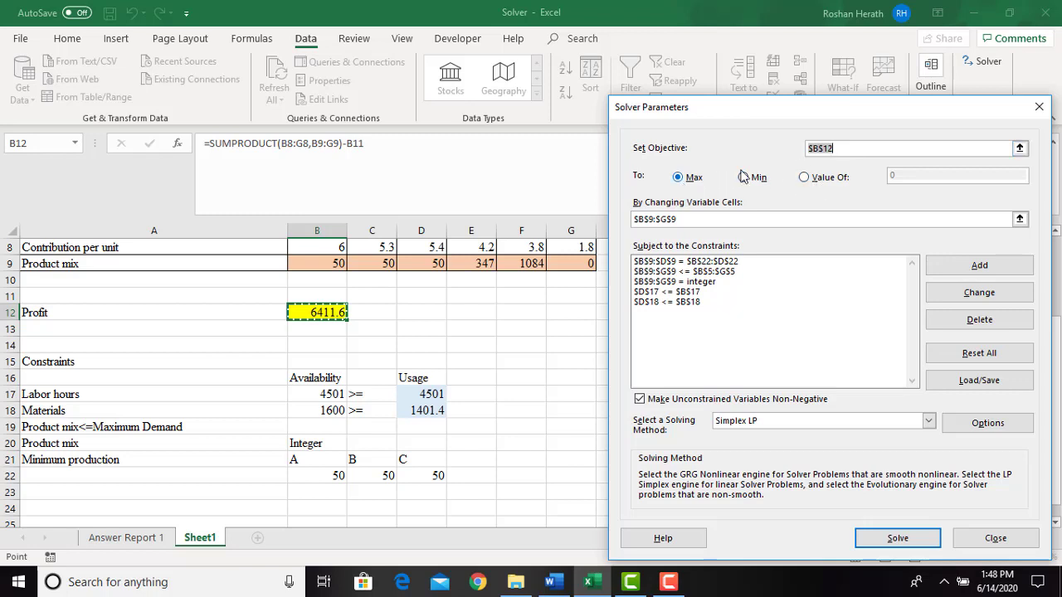
pyautogui.click(804, 177)
pyautogui.click(910, 178)
pyautogui.write('5000')
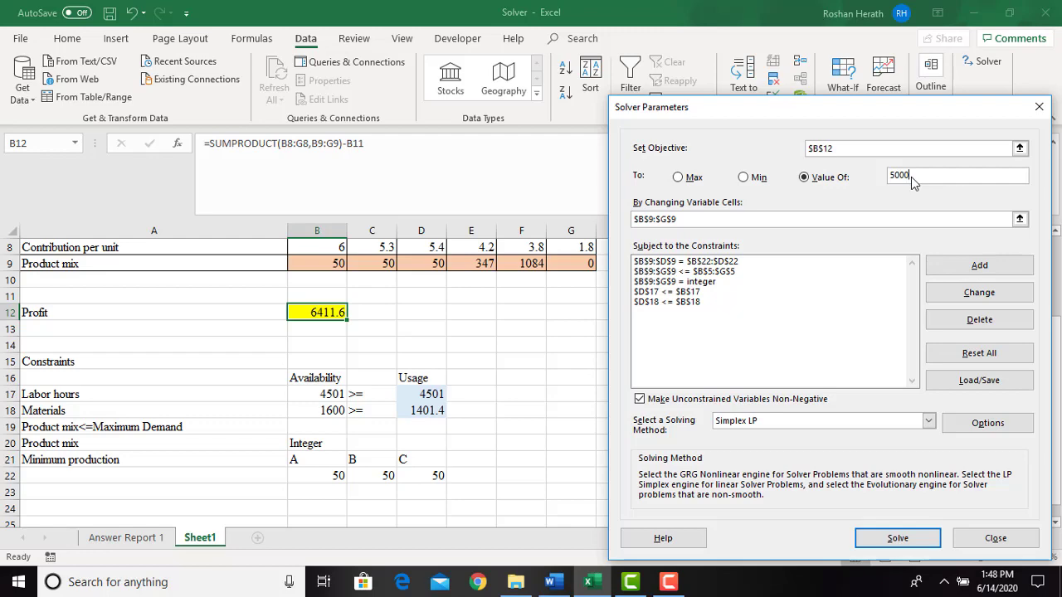
pyautogui.click(898, 539)
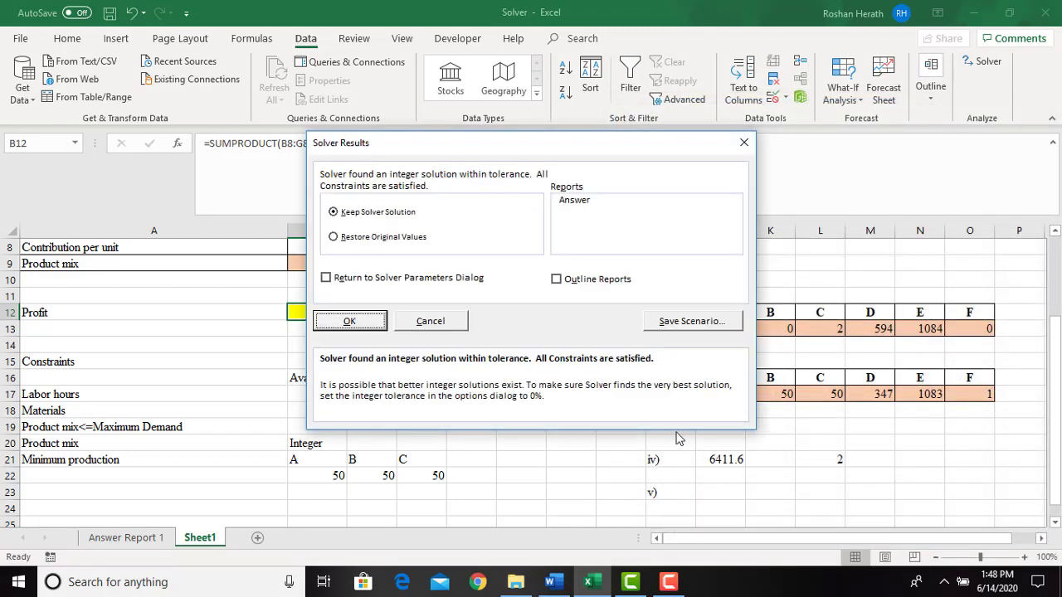
pyautogui.click(350, 323)
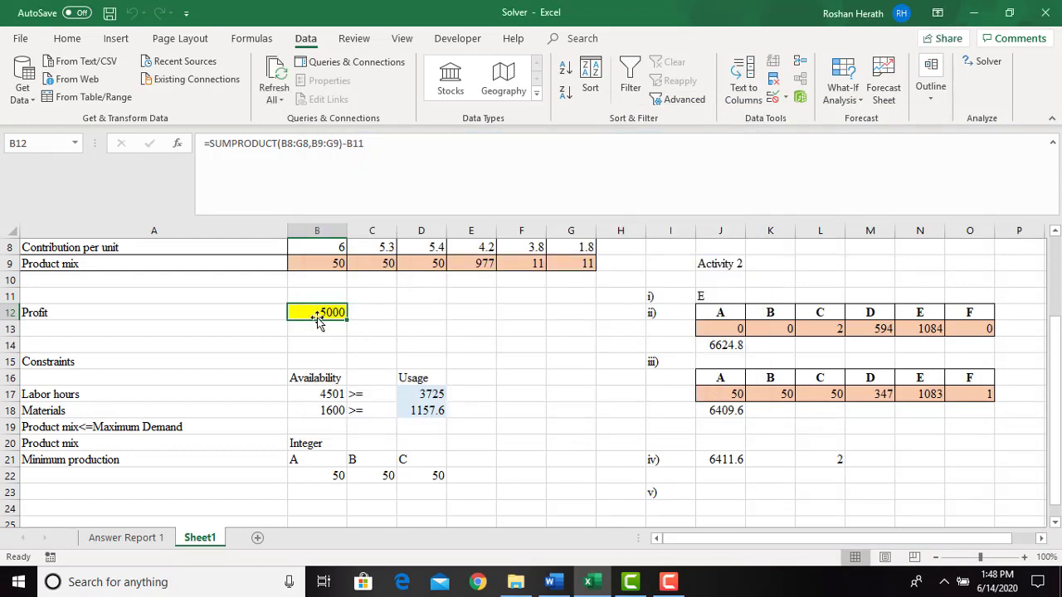
# Check question v in Word, then in Excel copy the A to F headers from J16:O16 to J23:O23.
pyautogui.click(556, 585)
pyautogui.click(556, 585)
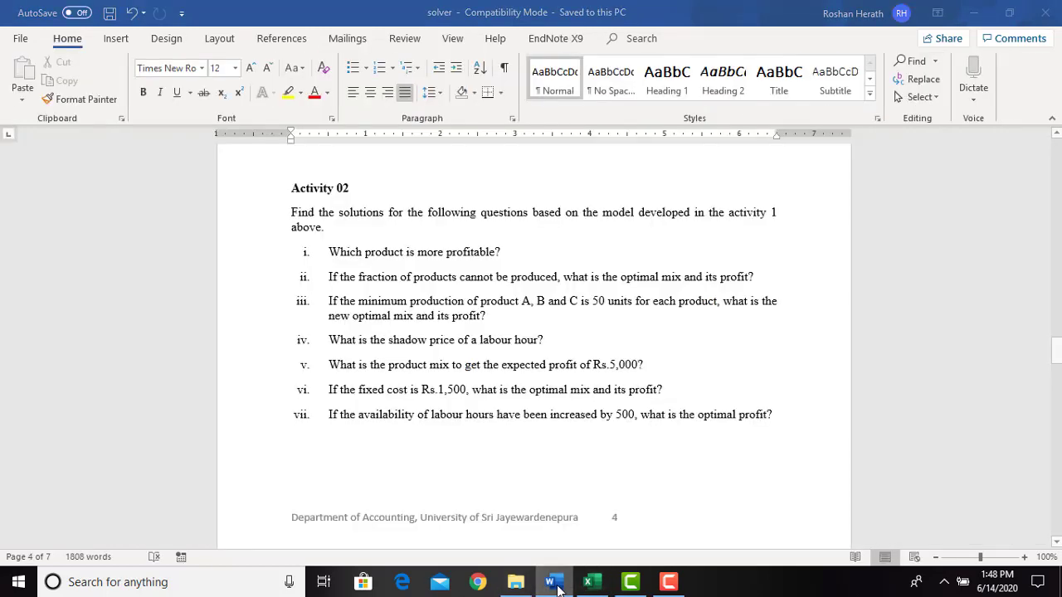
pyautogui.click(722, 375)
pyautogui.moveTo(722, 376); pyautogui.dragTo(958, 375)
pyautogui.hotkey('ctrl', 'c')
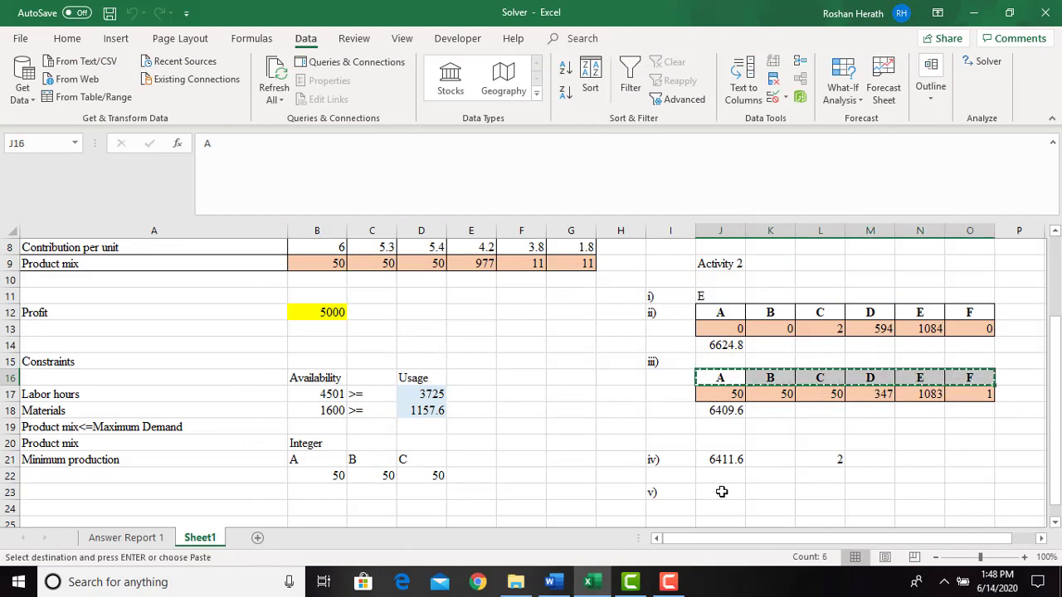
pyautogui.click(722, 492)
pyautogui.hotkey('ctrl', 'v')
# Copy the product mix values in B9:G9 to J24:O24 beneath the answer v headers.
pyautogui.moveTo(338, 264); pyautogui.dragTo(581, 267)
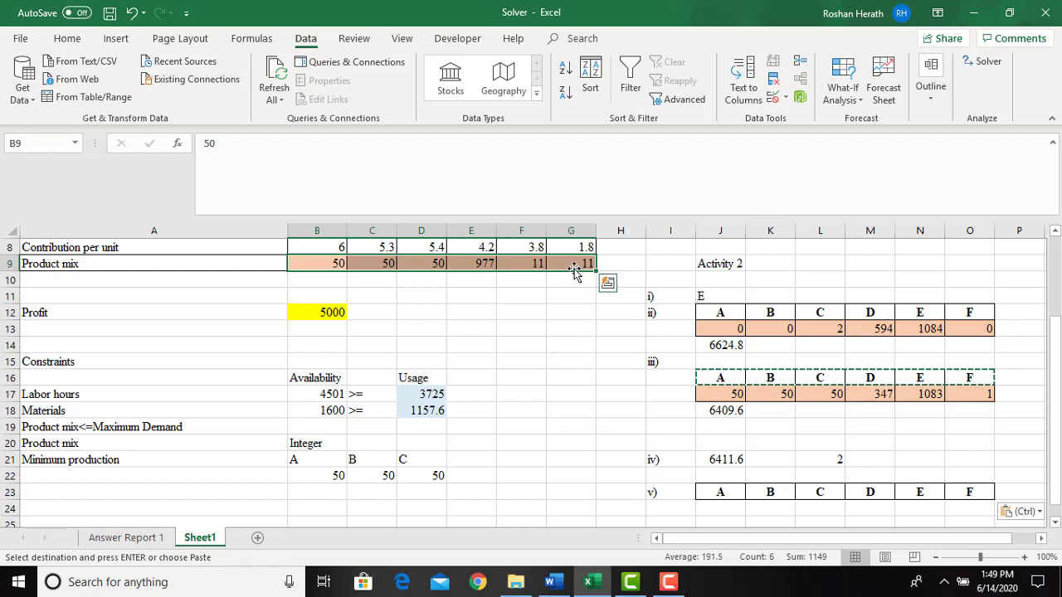
pyautogui.hotkey('ctrl', 'c')
pyautogui.click(710, 507)
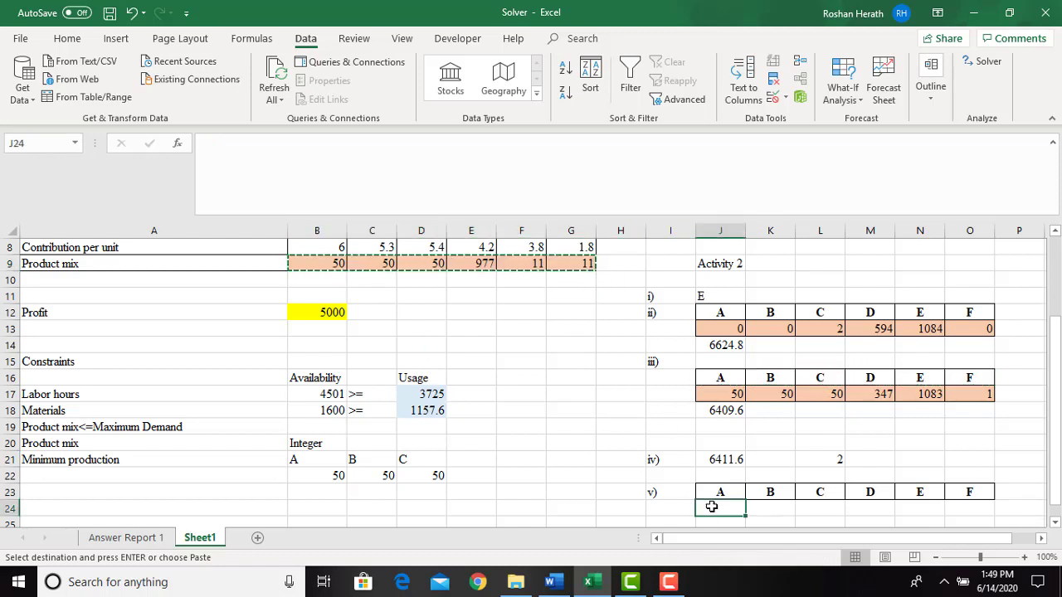
pyautogui.hotkey('ctrl', 'v')
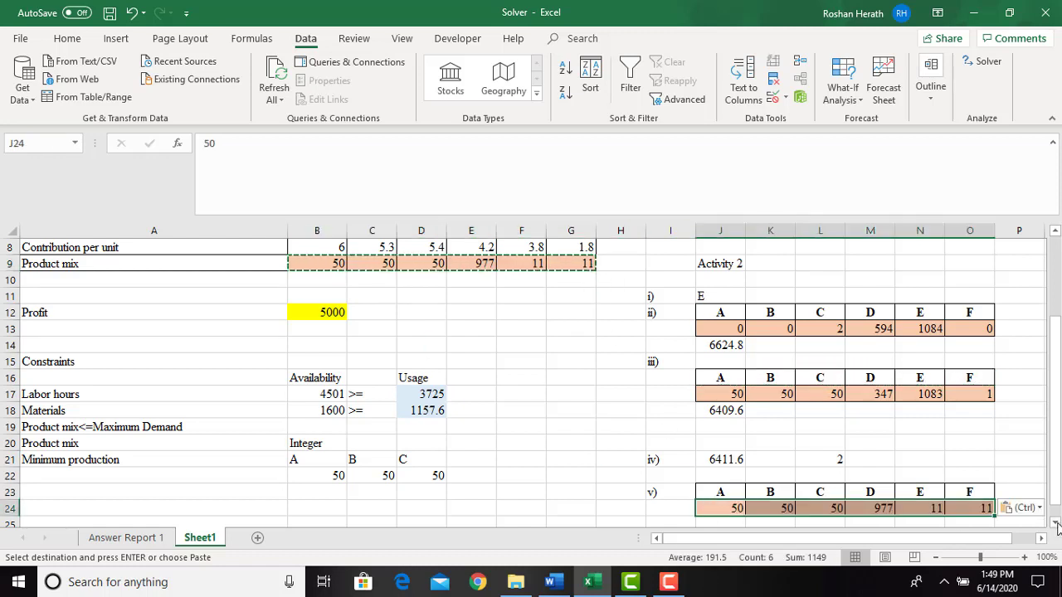
# Enter the label "vi)" in cell I26, then read question vi in the Word document and return to Excel.
pyautogui.scroll(-1, 747, 514)
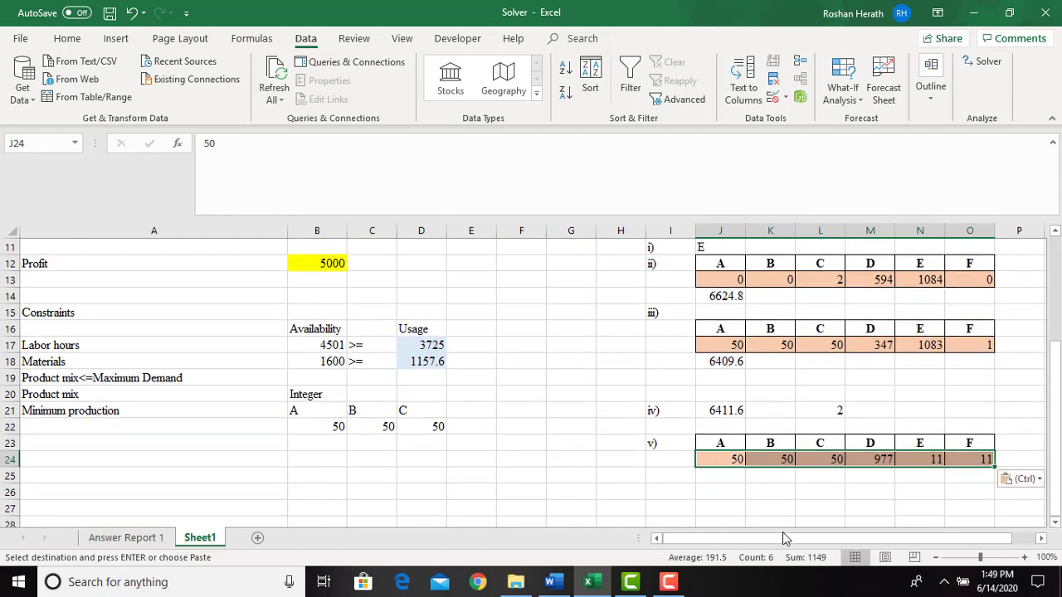
pyautogui.click(661, 496)
pyautogui.write('vi)')
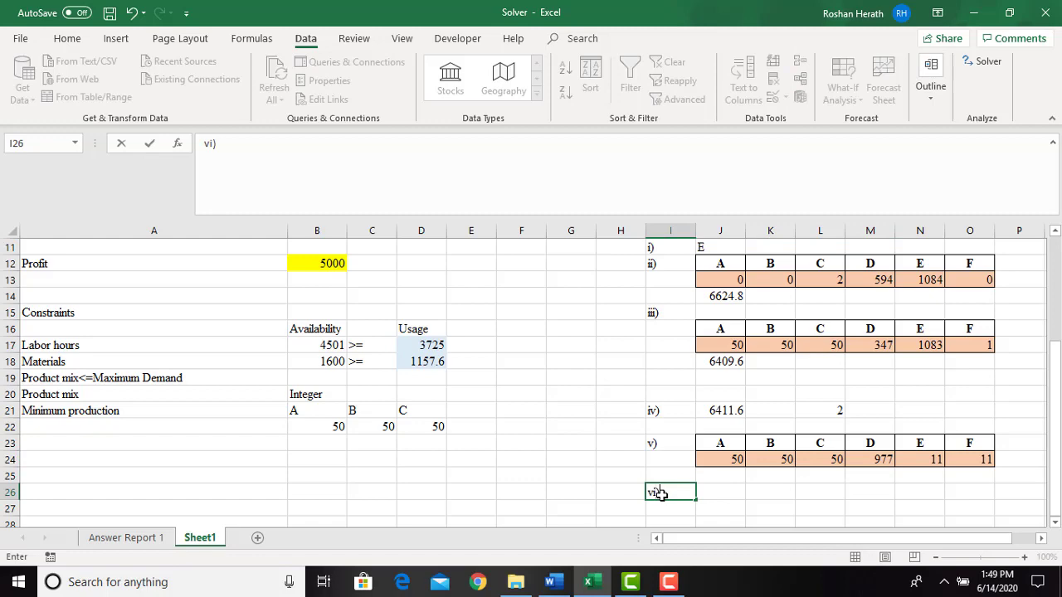
pyautogui.click(712, 492)
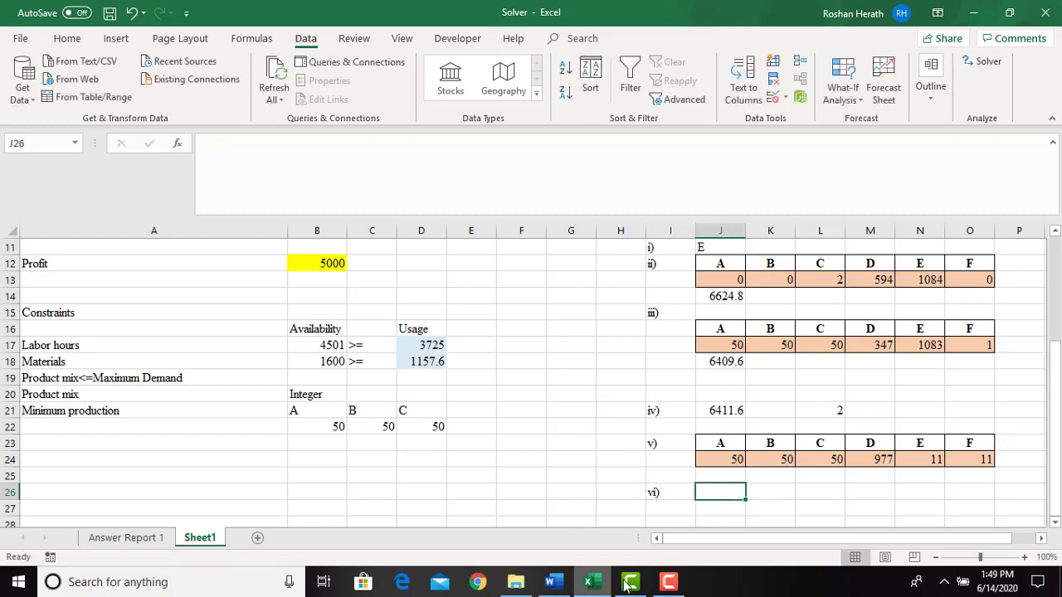
pyautogui.click(561, 585)
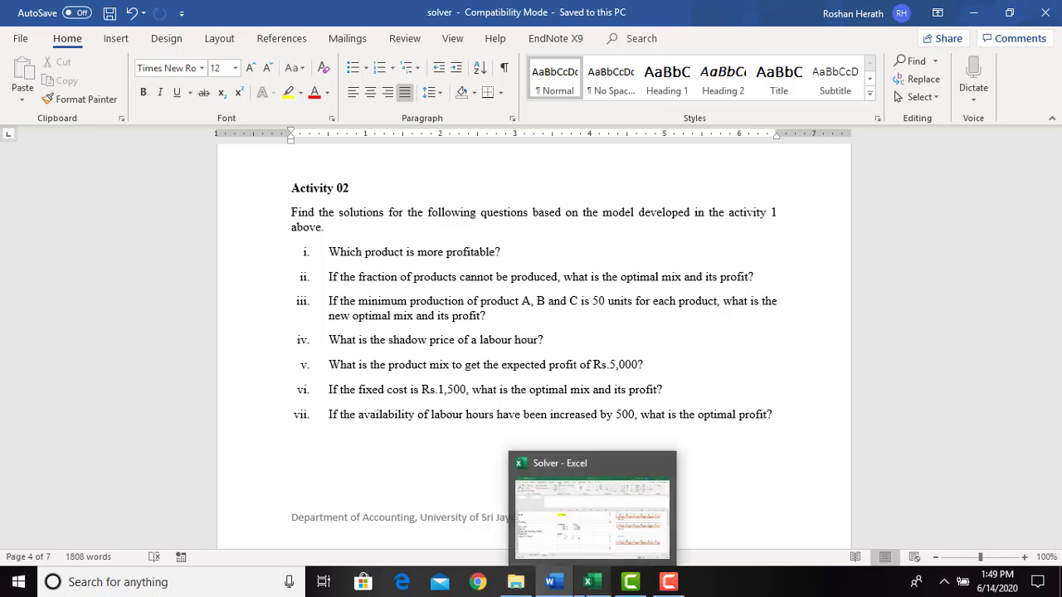
pyautogui.click(588, 582)
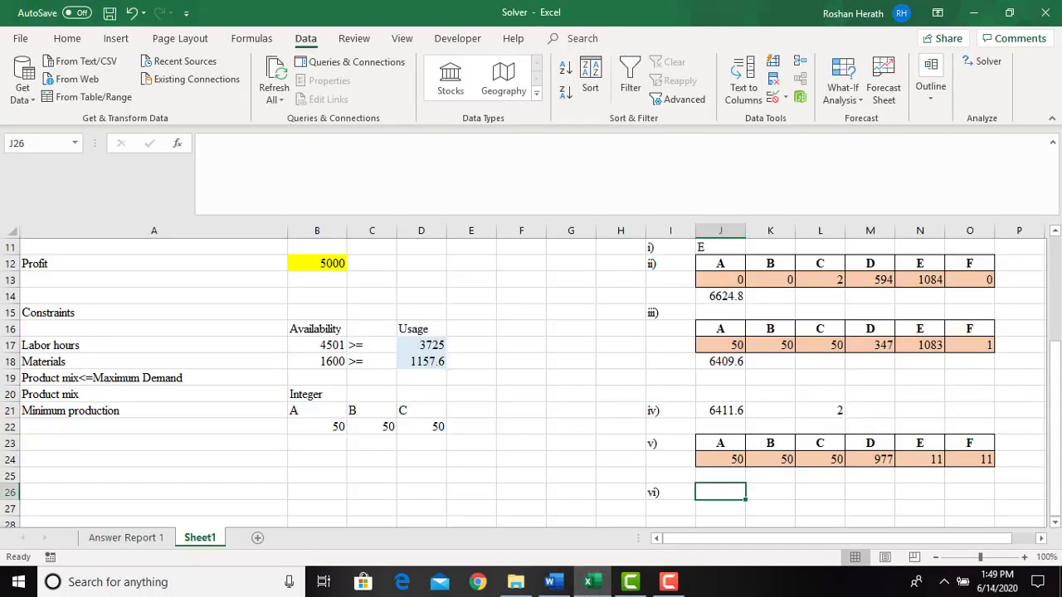
# Enter the label "Fixed Cost" in A11 and the value 1500 in B11, above the profit row.
pyautogui.moveTo(1058, 384); pyautogui.dragTo(1057, 315)
pyautogui.click(69, 354)
pyautogui.write('F')
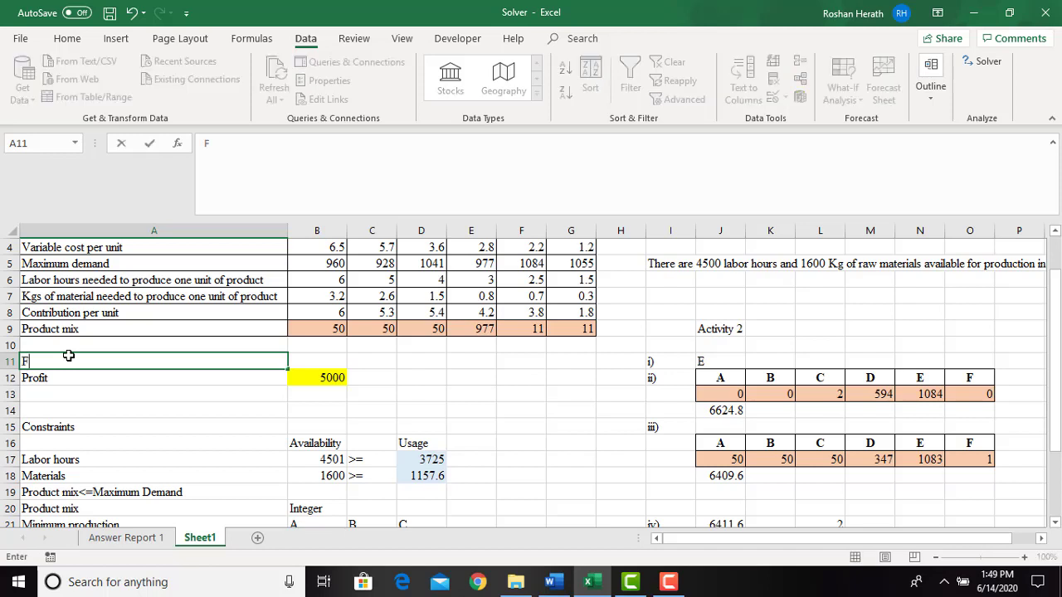
pyautogui.press('BackSpace')
pyautogui.write('ixed Cost')
pyautogui.click(311, 362)
pyautogui.write('1500')
pyautogui.press('Return')
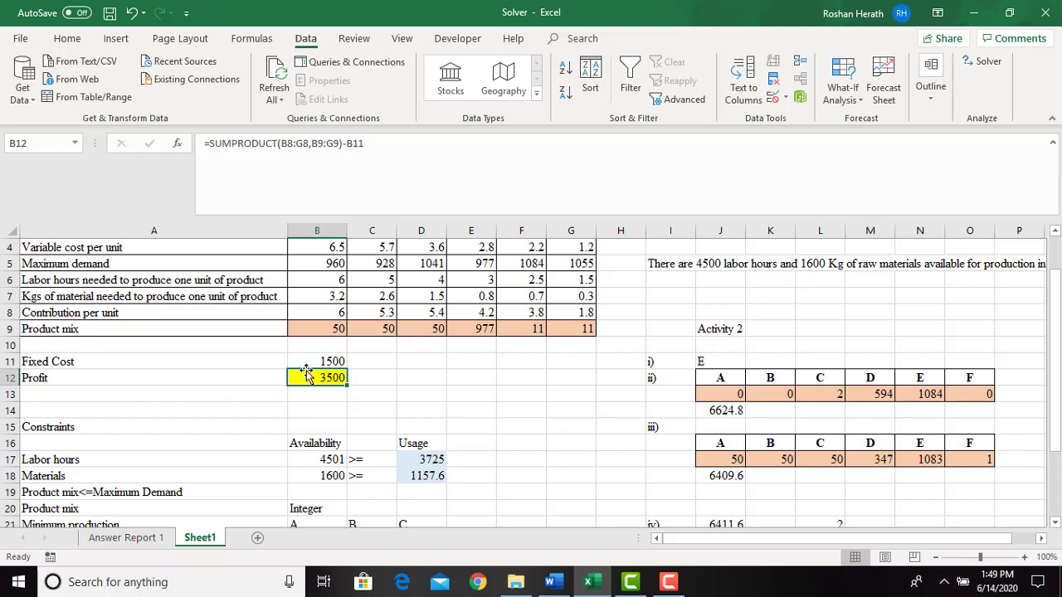
# Remove the B11 fixed cost subtraction from the profit formula in B12.
pyautogui.click(378, 148)
pyautogui.press('BackSpace')
pyautogui.press('BackSpace')
pyautogui.press('BackSpace')
pyautogui.press('BackSpace')
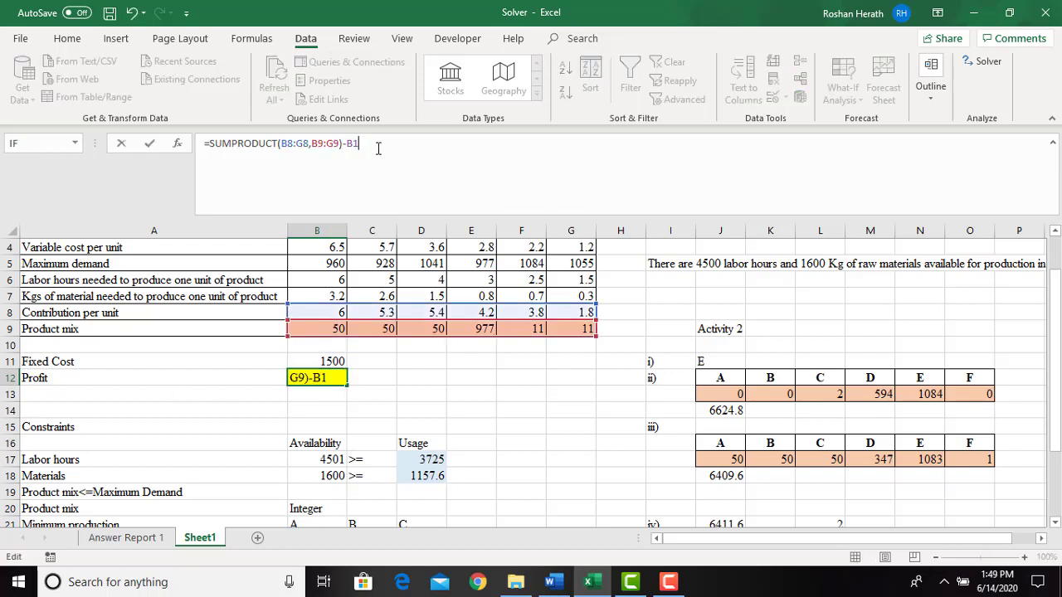
pyautogui.click(400, 377)
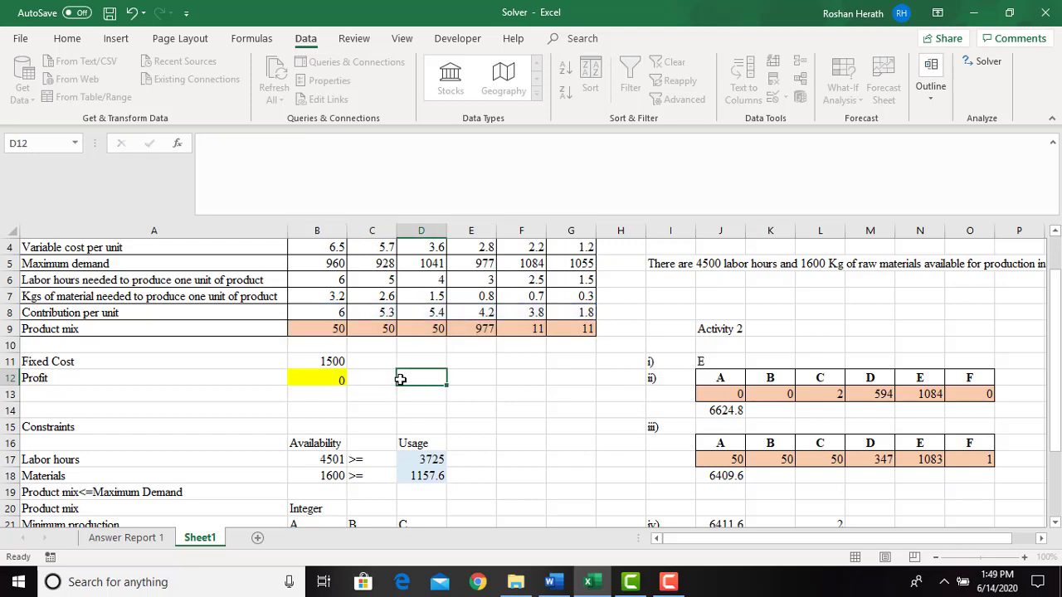
# Subtract the fixed cost in B11 from the profit formula in B12, giving =SUMPRODUCT(B8:G8,B9:G9)-B11.
pyautogui.click(320, 380)
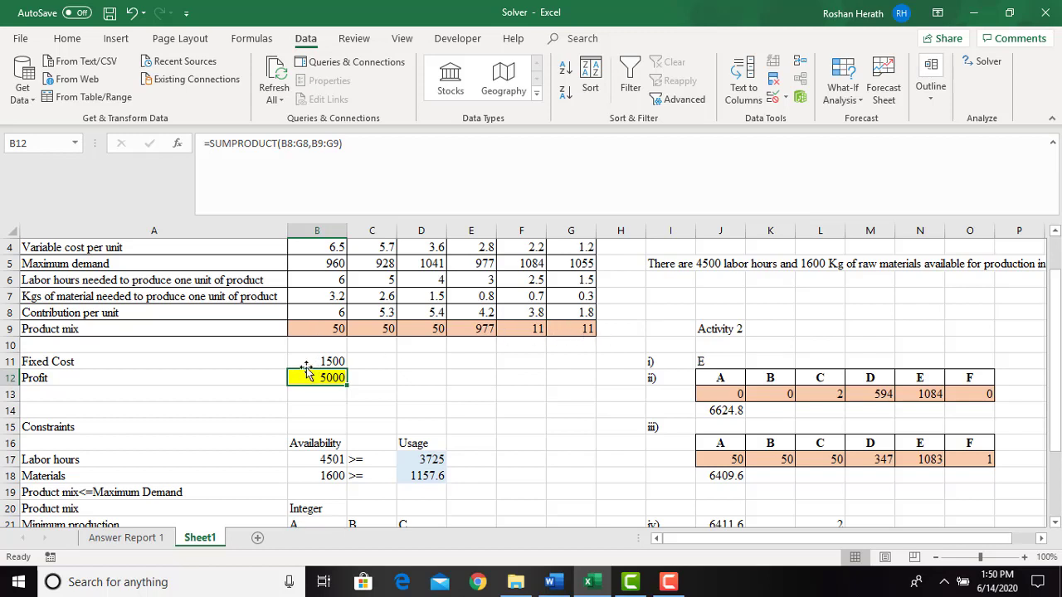
pyautogui.click(361, 146)
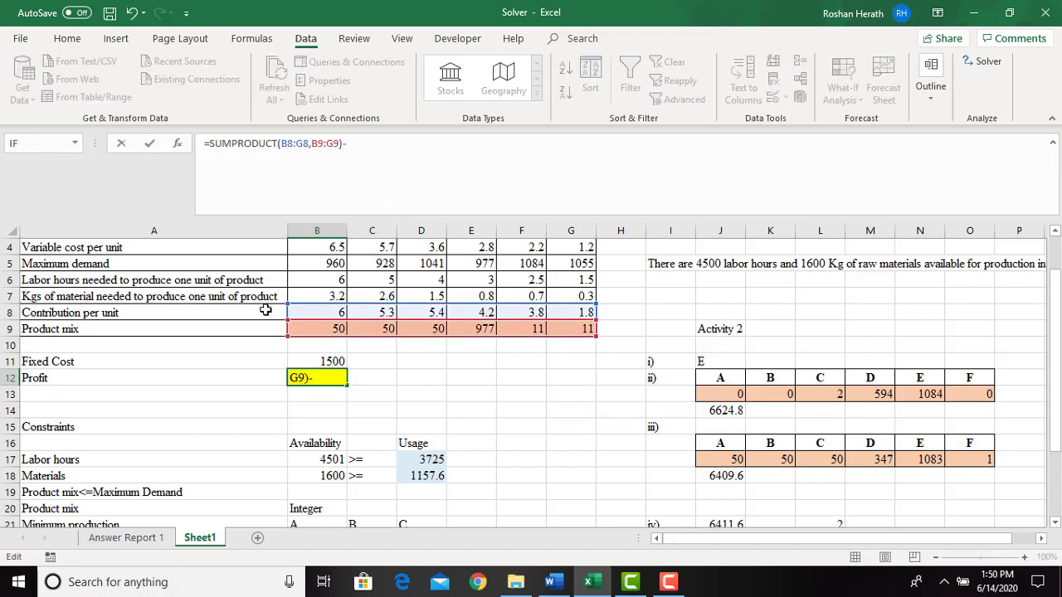
pyautogui.click(314, 360)
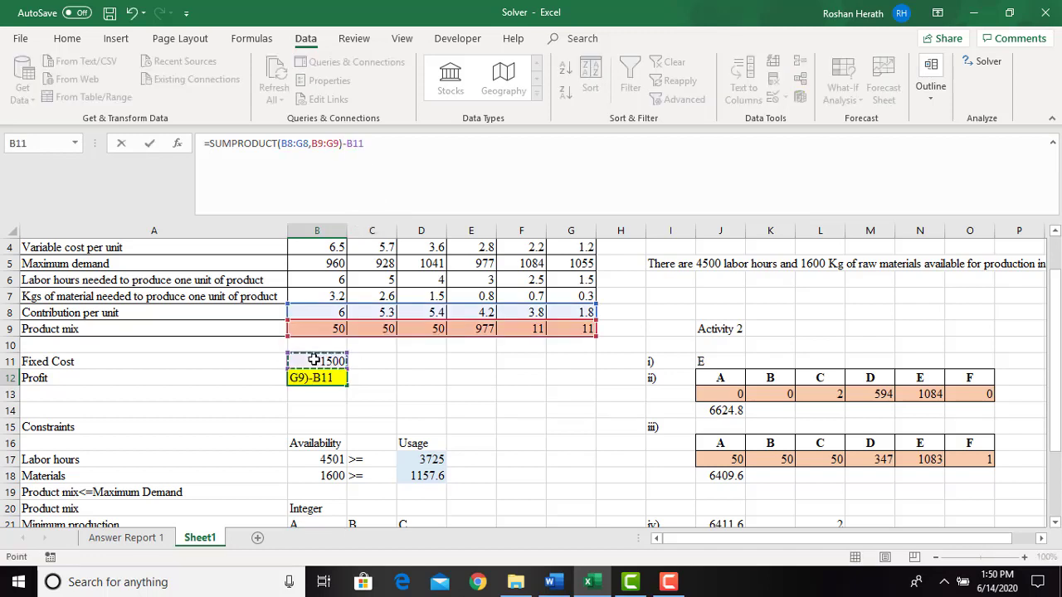
pyautogui.press('Return')
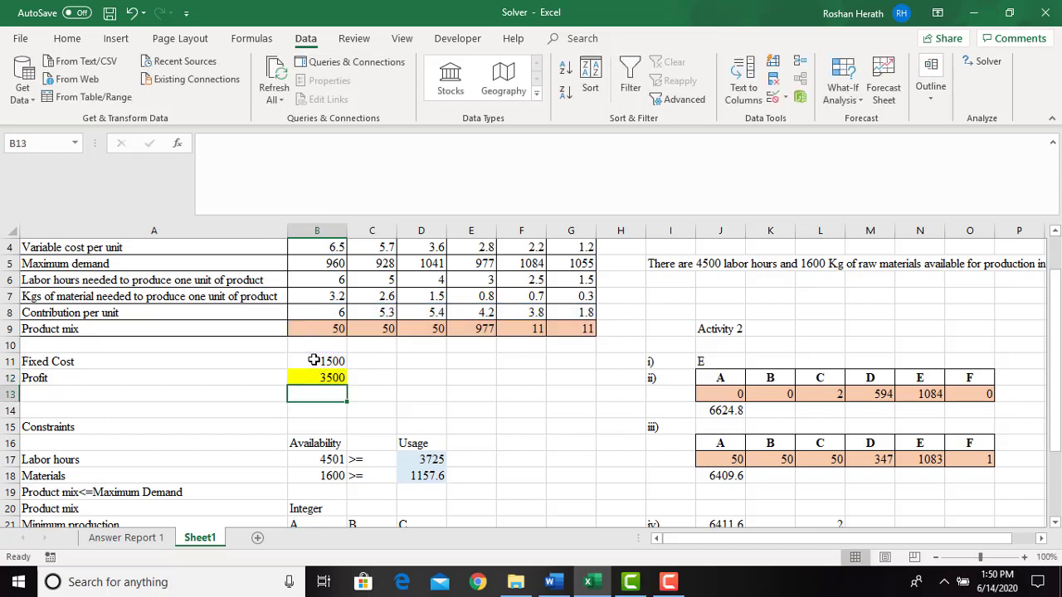
pyautogui.click(311, 374)
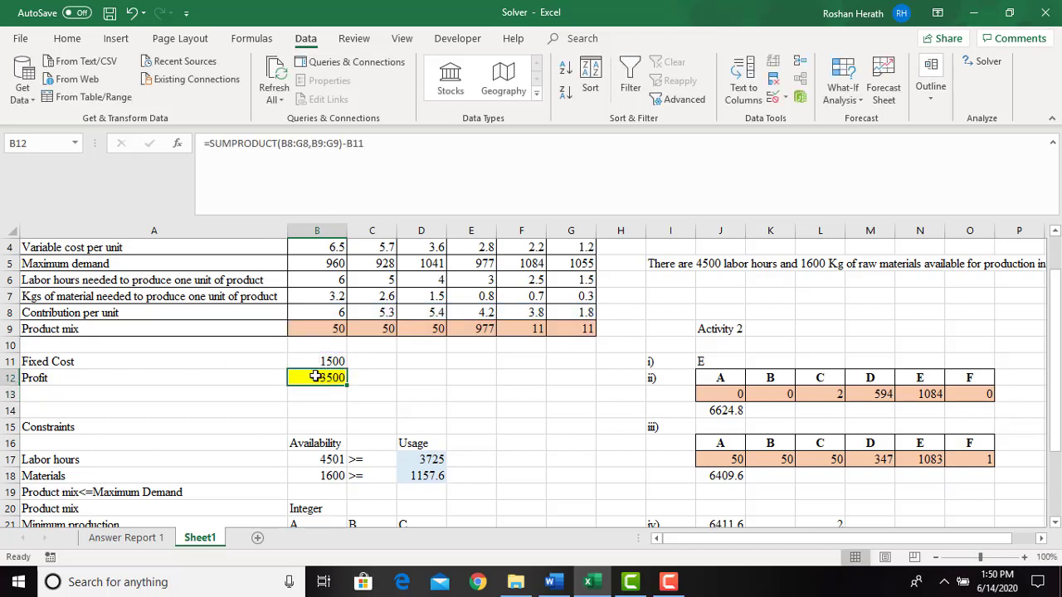
# Check question vi in Word, then in Excel run Solver with B12 set to Max and keep the Solver solution.
pyautogui.click(545, 588)
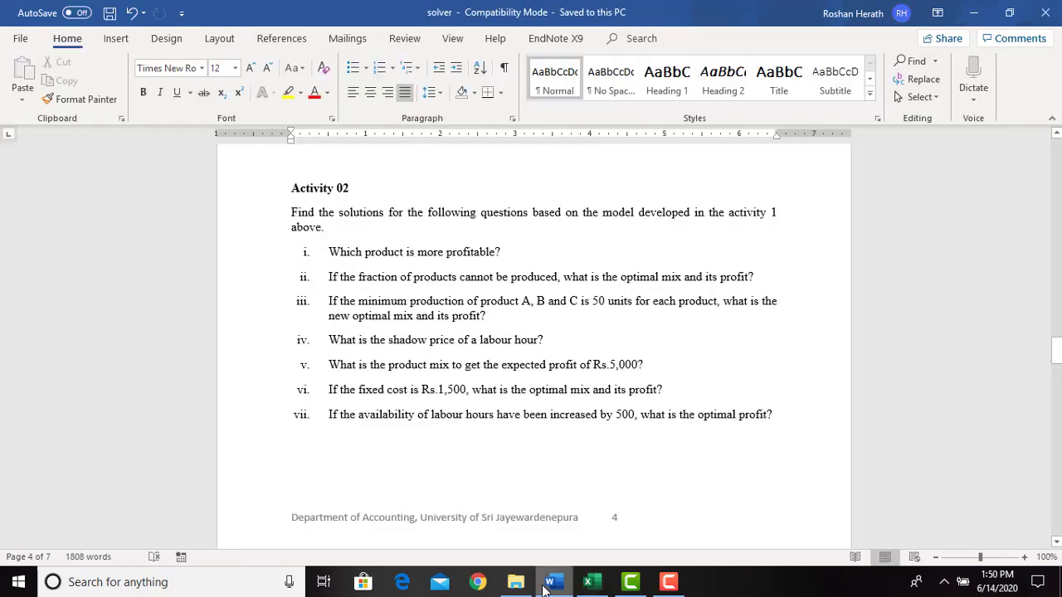
pyautogui.click(545, 587)
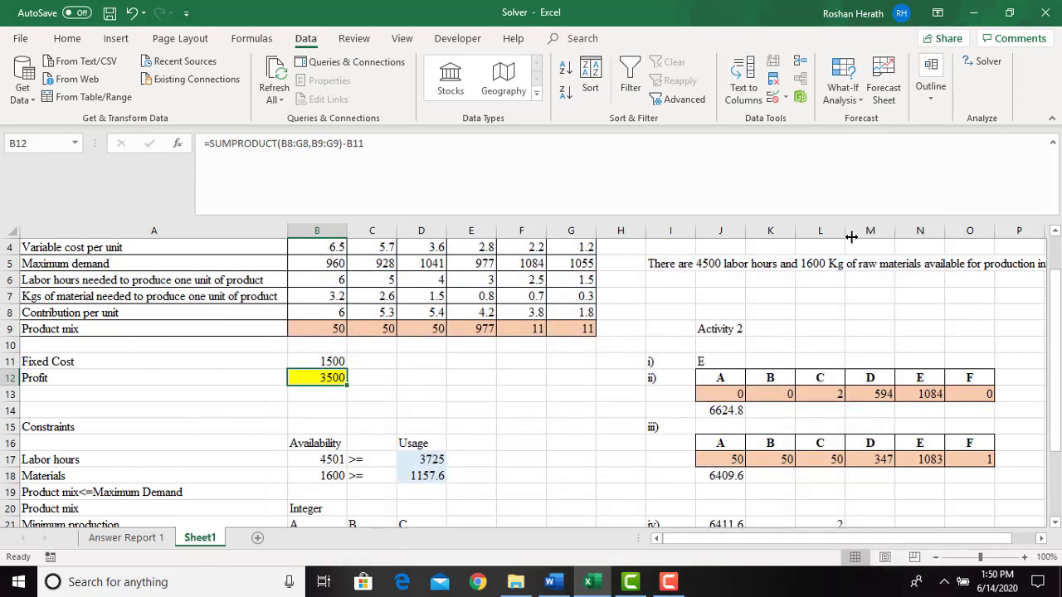
pyautogui.click(979, 65)
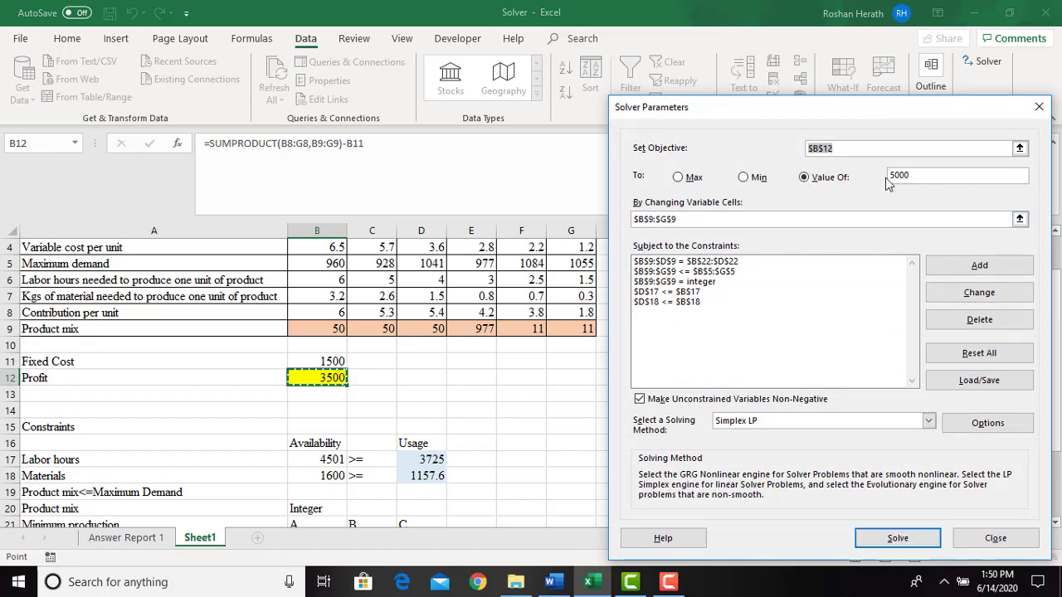
pyautogui.click(677, 178)
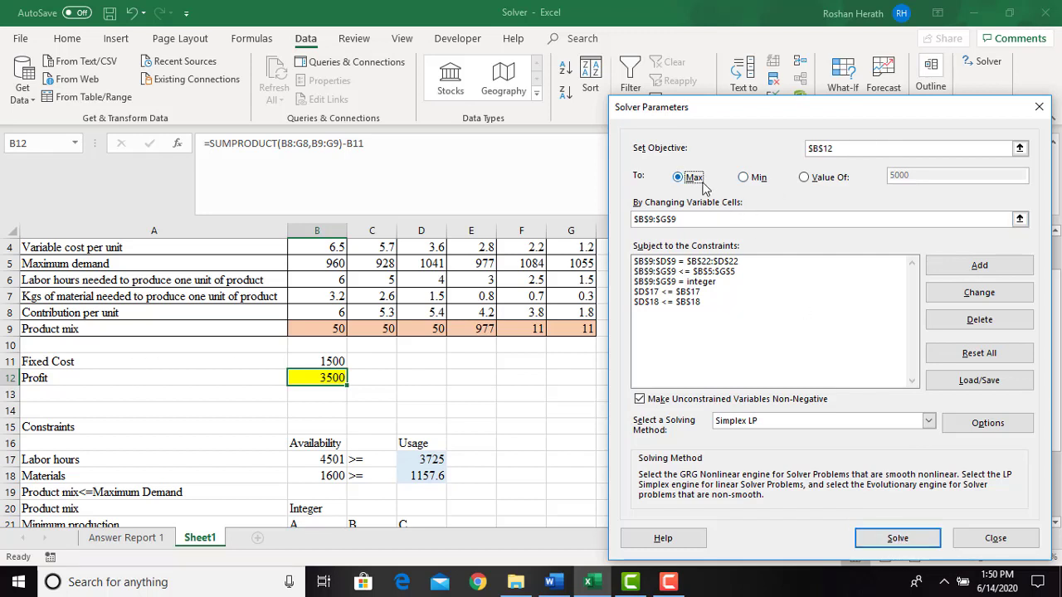
pyautogui.click(890, 541)
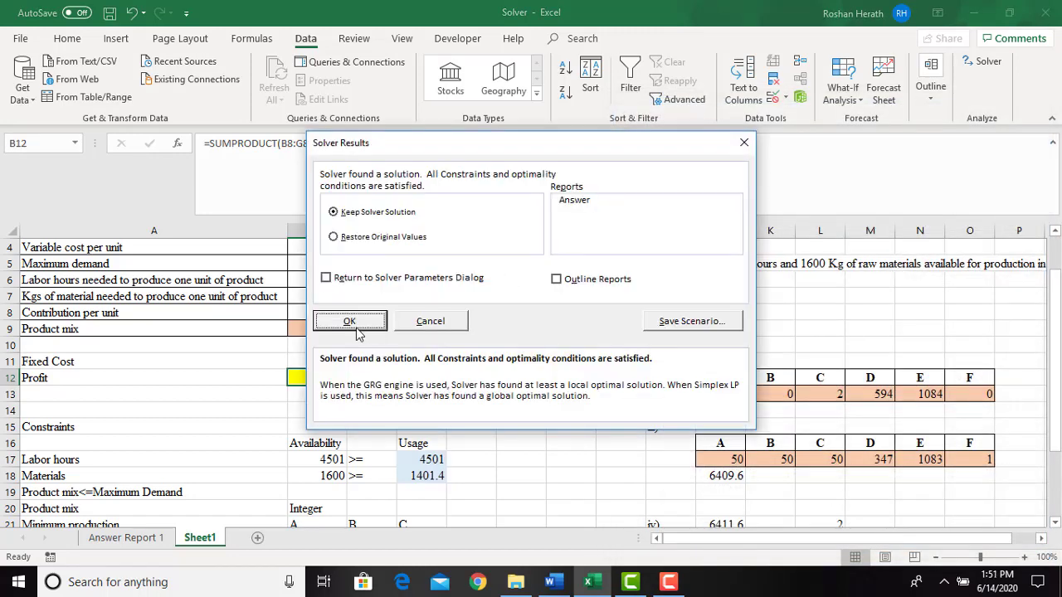
pyautogui.click(349, 322)
# Copy the A to F headers from J23:O23 to J26:O26 beside the vi) label.
pyautogui.moveTo(1058, 430); pyautogui.dragTo(1058, 496)
pyautogui.moveTo(1055, 443)
pyautogui.mouseDown()
pyautogui.moveTo(1055, 376)
pyautogui.moveTo(1054, 444)
pyautogui.mouseUp()
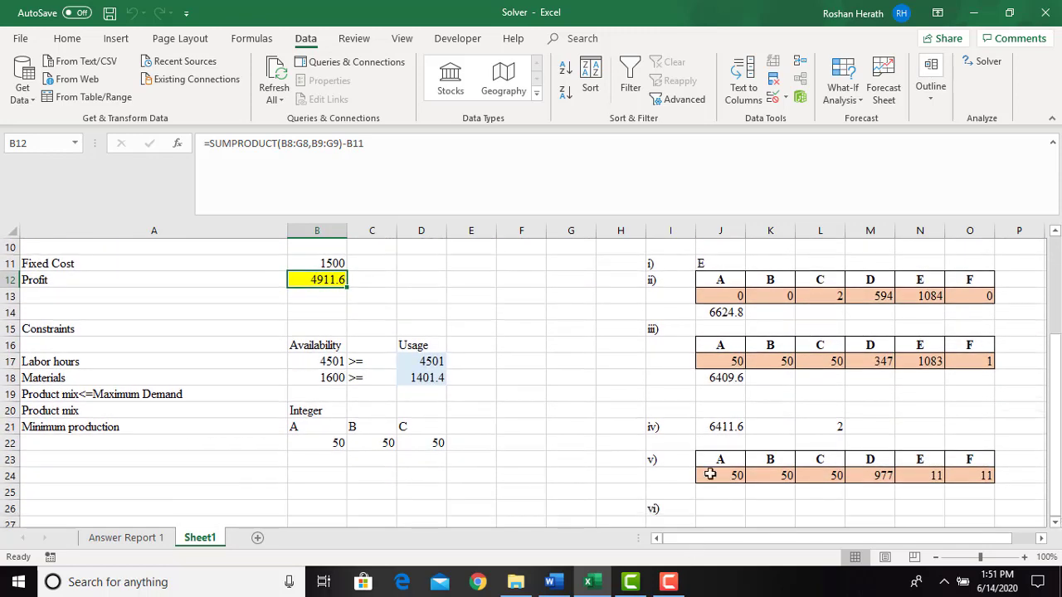
pyautogui.moveTo(718, 459); pyautogui.dragTo(947, 459)
pyautogui.hotkey('ctrl', 'c')
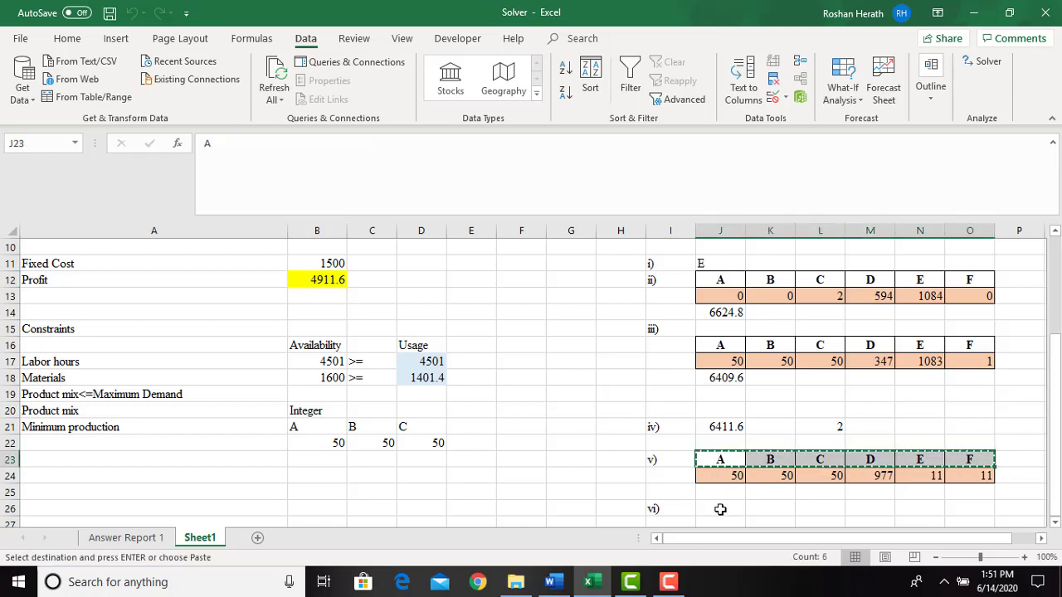
pyautogui.click(717, 508)
pyautogui.hotkey('ctrl', 'v')
# Copy the product mix values in B9:G9 to J27:O27 beneath the answer vi headers.
pyautogui.moveTo(1054, 427); pyautogui.dragTo(1052, 407)
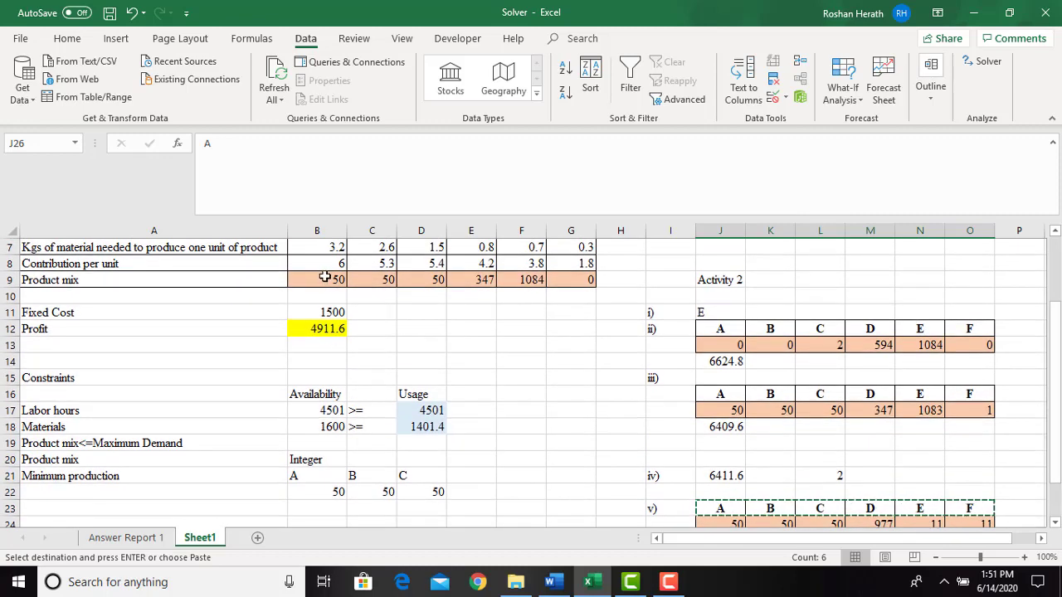
pyautogui.moveTo(325, 277); pyautogui.dragTo(585, 280)
pyautogui.hotkey('ctrl', 'c')
pyautogui.moveTo(1058, 452); pyautogui.dragTo(1057, 462)
pyautogui.scroll(-1, 747, 481)
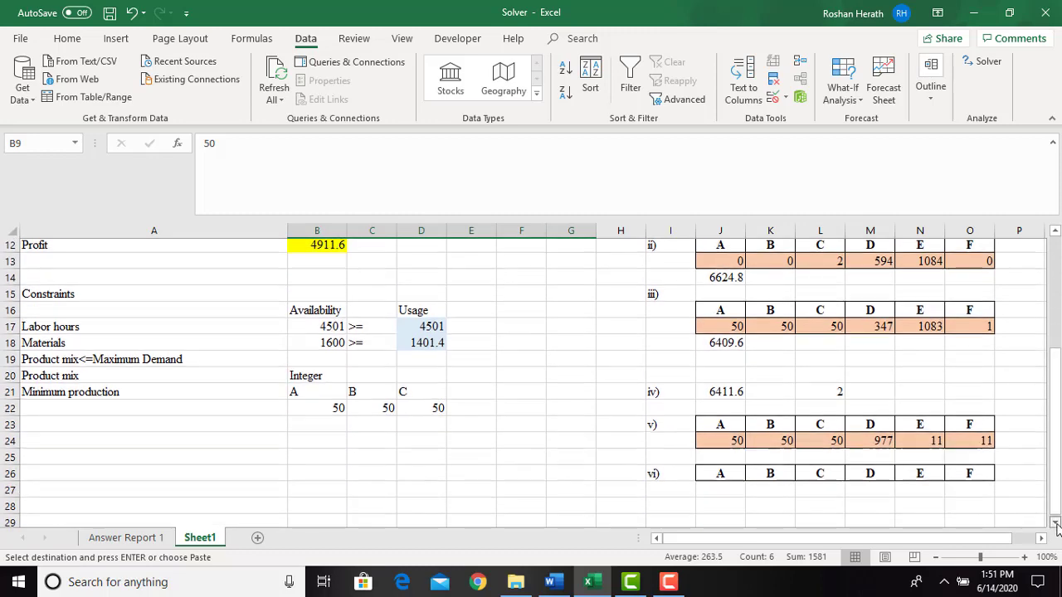
pyautogui.click(721, 480)
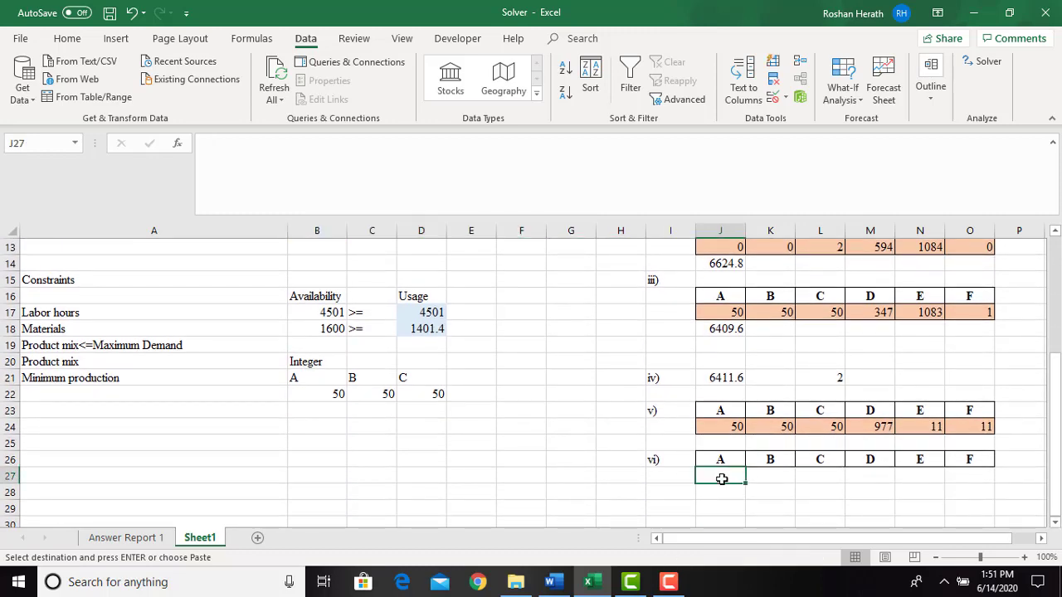
pyautogui.hotkey('ctrl', 'v')
# Enter the optimal profit 4911.6 in J28 beneath the answer vi product mix.
pyautogui.click(711, 493)
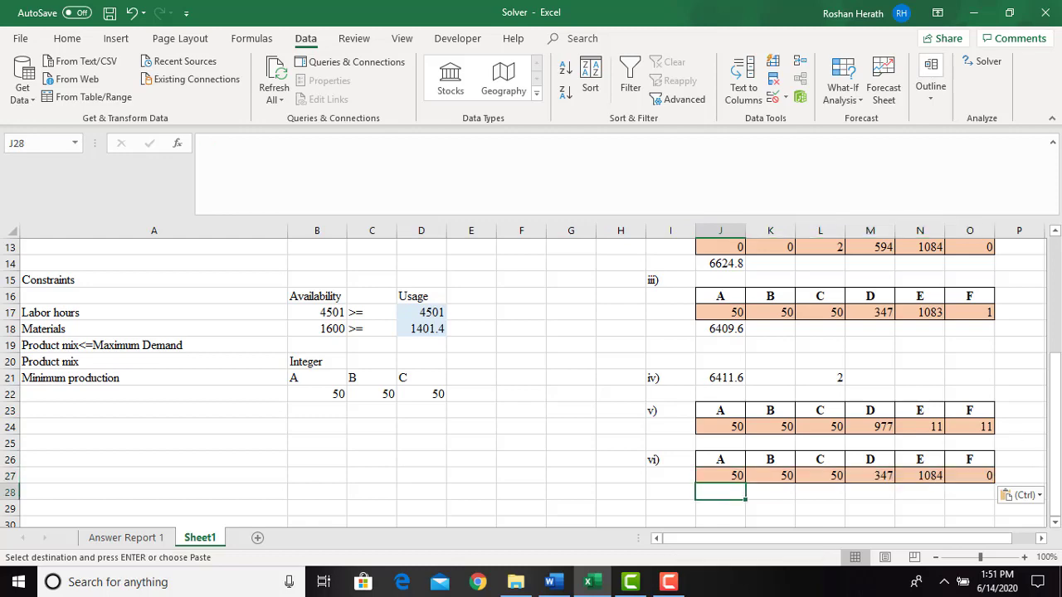
pyautogui.moveTo(1055, 414)
pyautogui.mouseDown()
pyautogui.moveTo(1055, 349)
pyautogui.moveTo(1055, 415)
pyautogui.mouseUp()
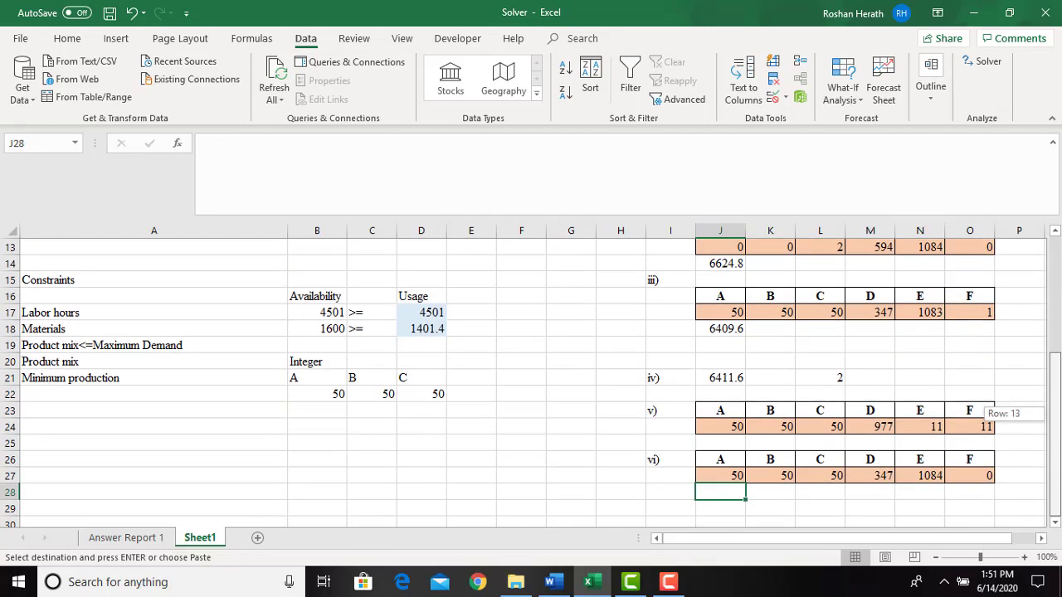
pyautogui.write('4911.6')
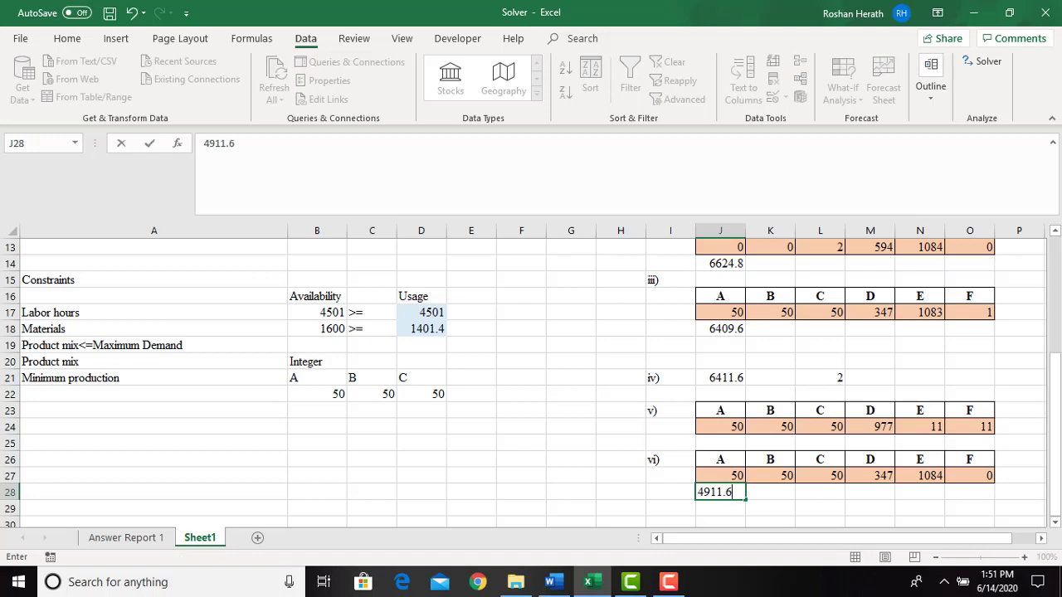
pyautogui.press('Return')
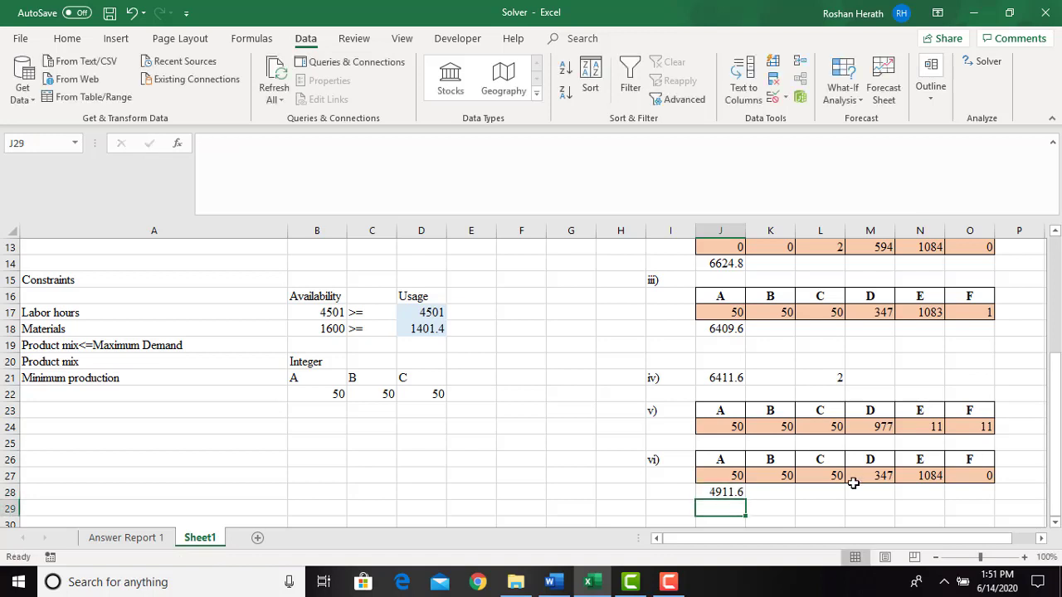
# Enter the label "vii)" in cell I30, then read question vii in the Word document and return to Excel.
pyautogui.click(652, 520)
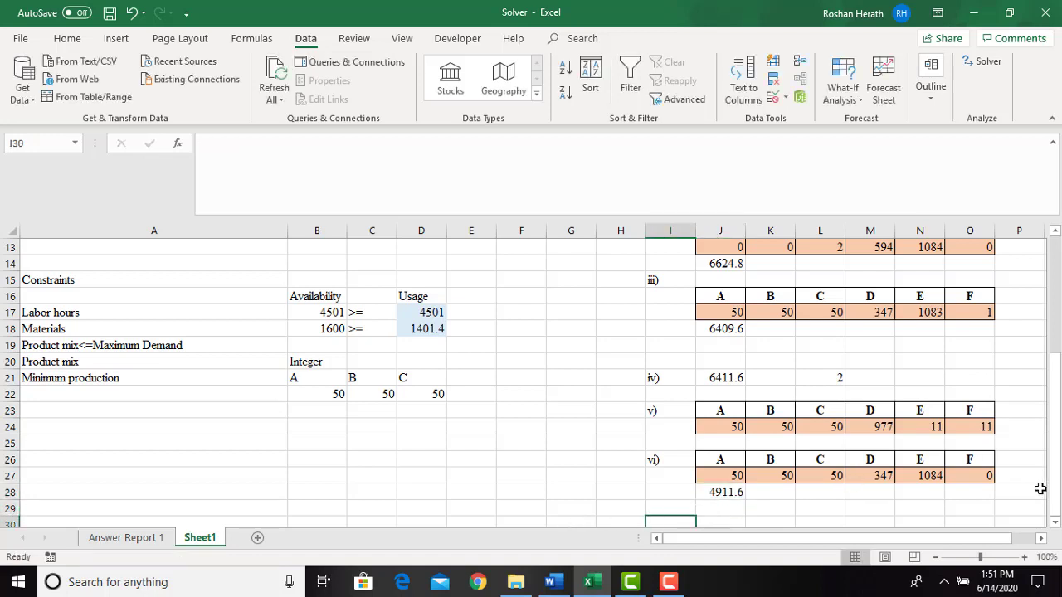
pyautogui.click(1055, 522)
pyautogui.click(1055, 523)
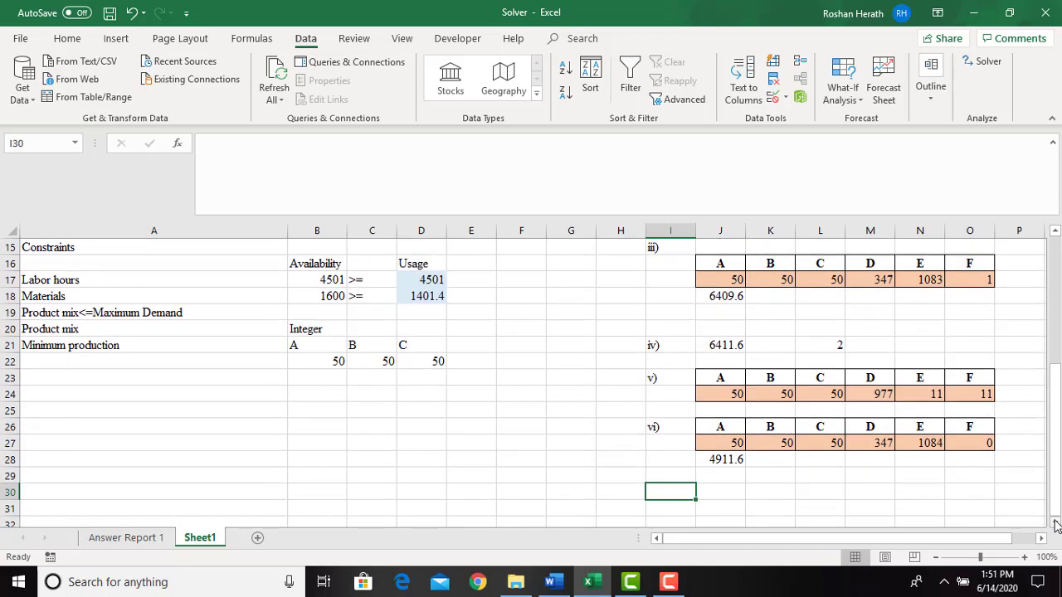
pyautogui.write('v')
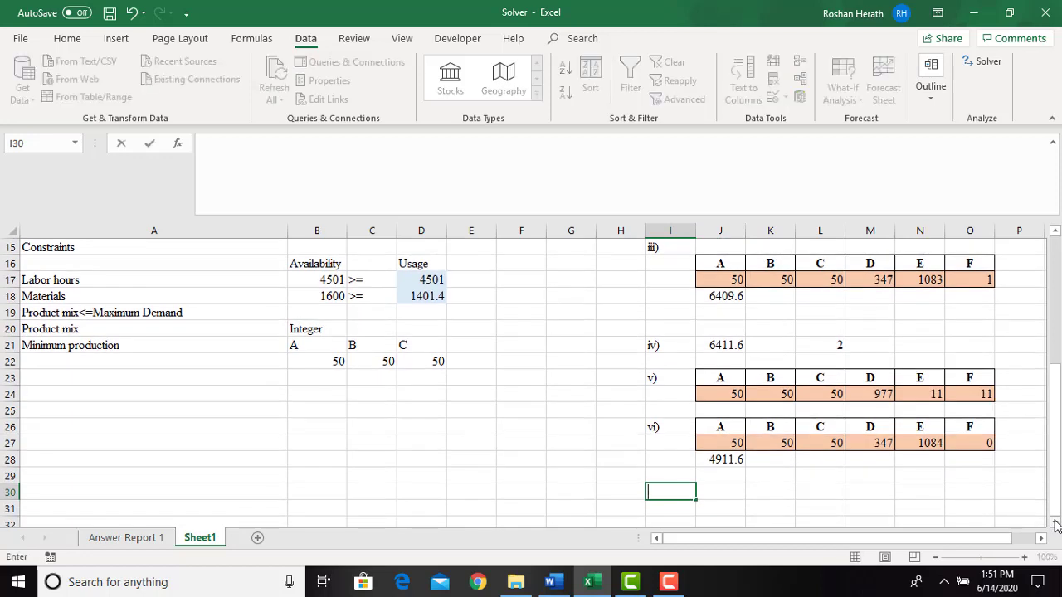
pyautogui.write('ii')
pyautogui.click(713, 499)
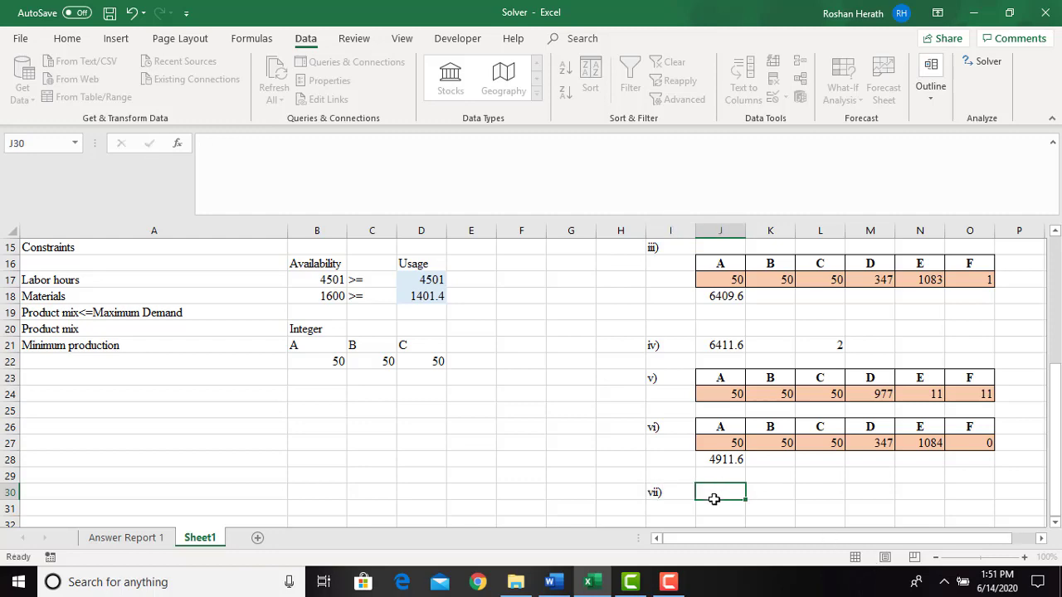
pyautogui.click(549, 581)
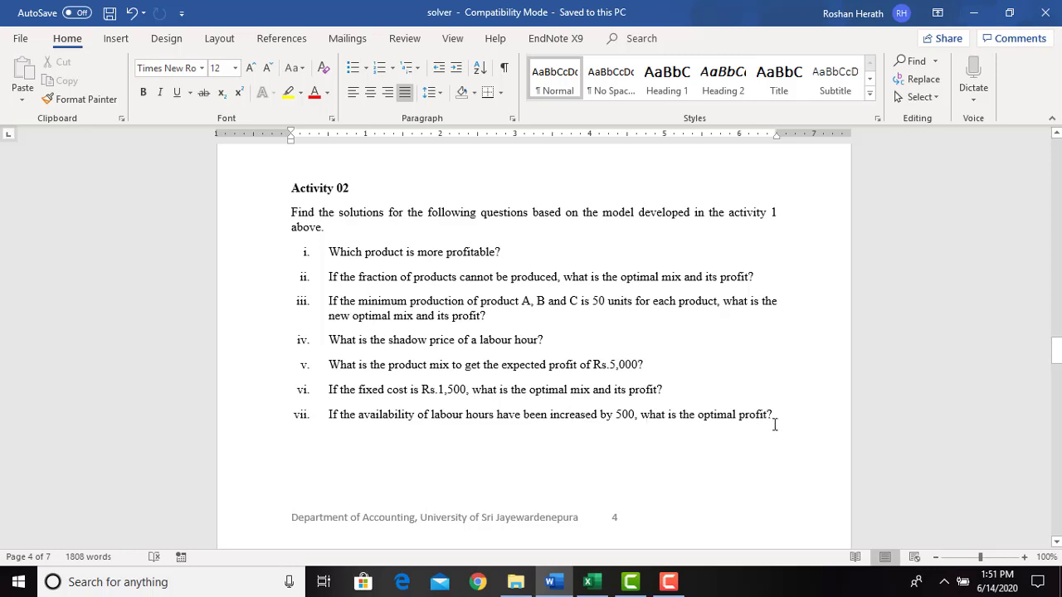
pyautogui.click(590, 583)
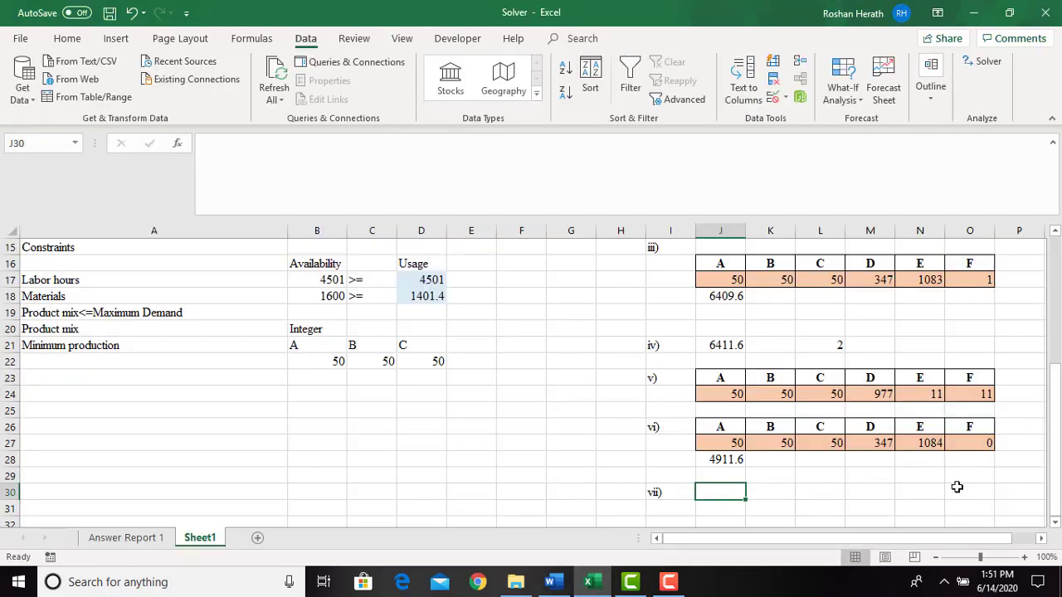
# Set the available labor hours in B17 to 5001.
pyautogui.moveTo(1055, 439); pyautogui.dragTo(1055, 427)
pyautogui.click(304, 412)
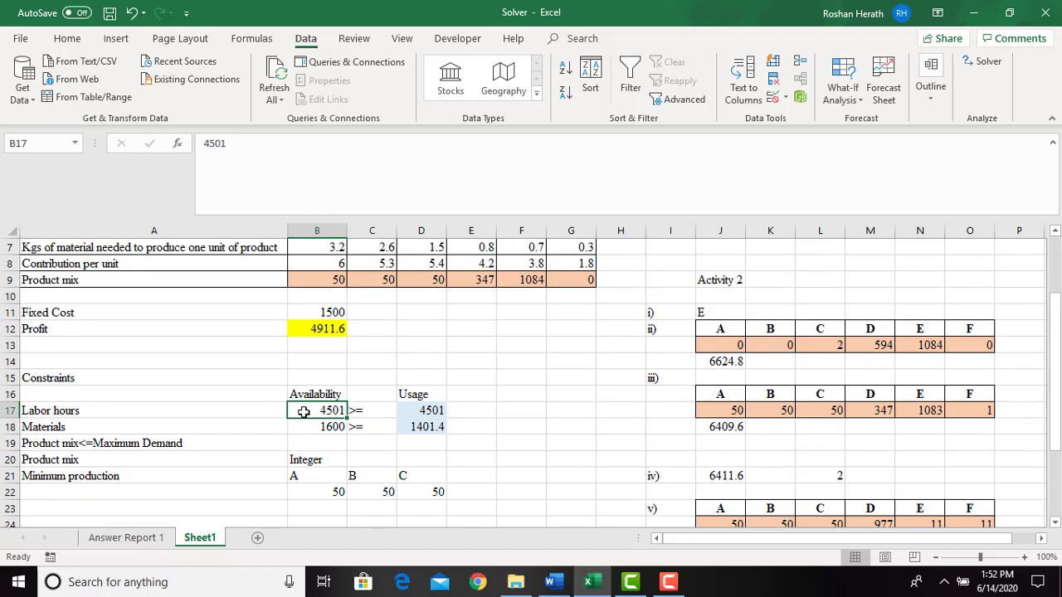
pyautogui.write('5001')
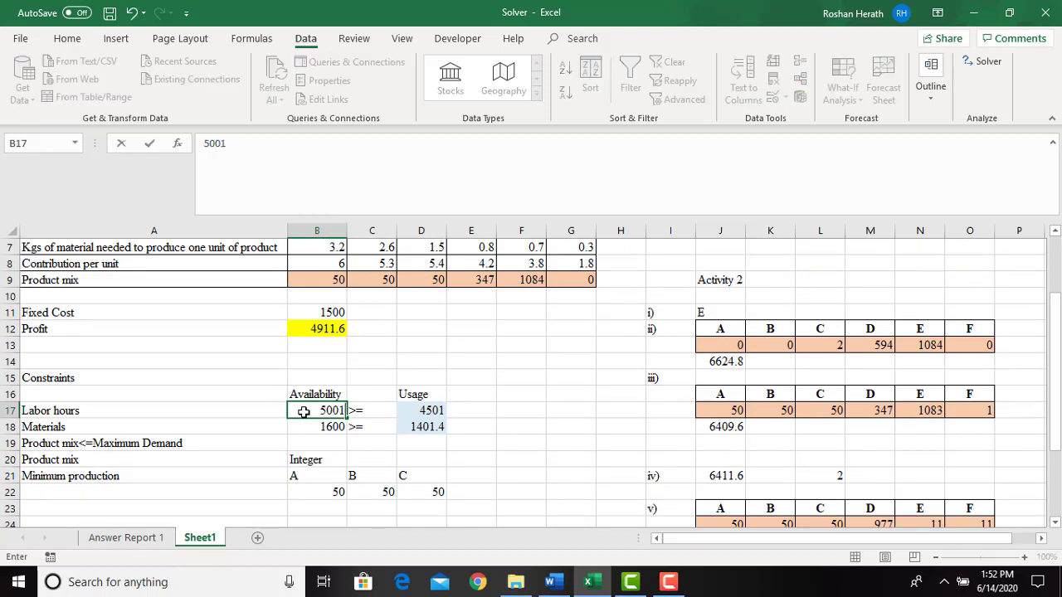
pyautogui.press('Return')
pyautogui.click(303, 412)
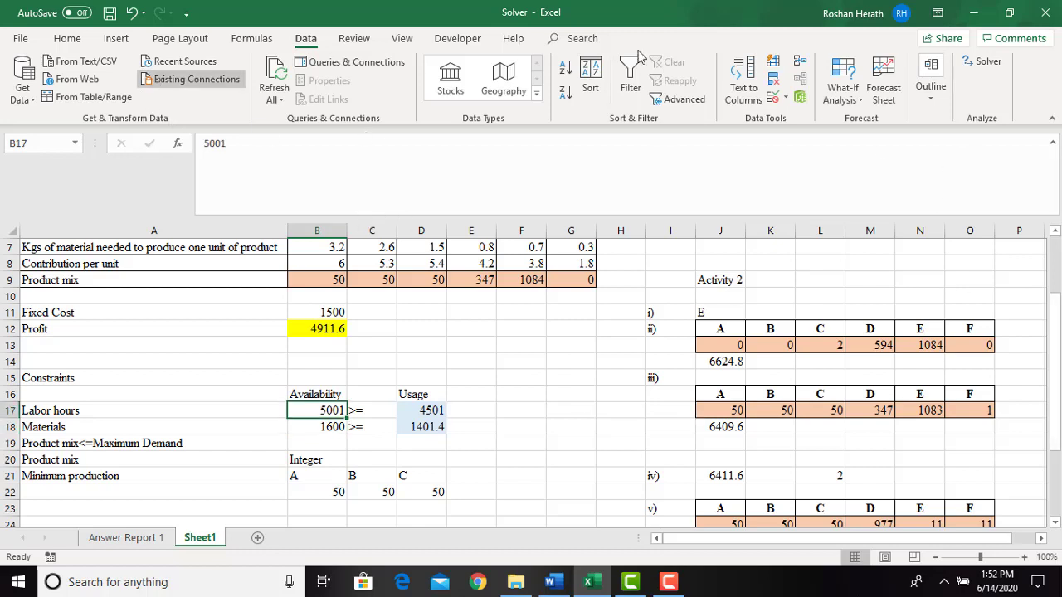
# Run Solver to maximize the profit in B12 with the increased labor hours and keep the Solver solution.
pyautogui.click(982, 68)
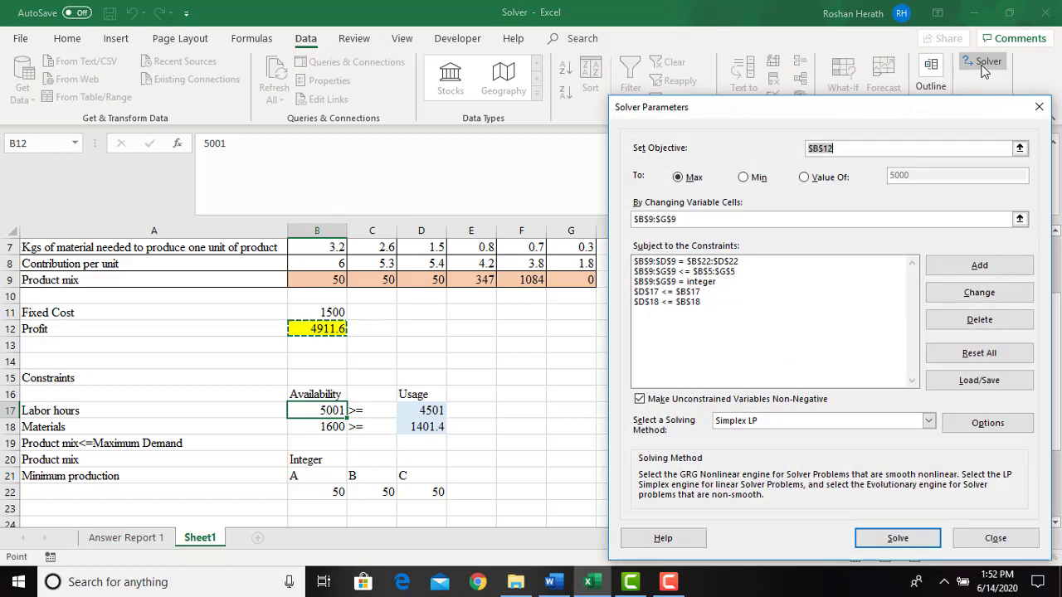
pyautogui.click(896, 540)
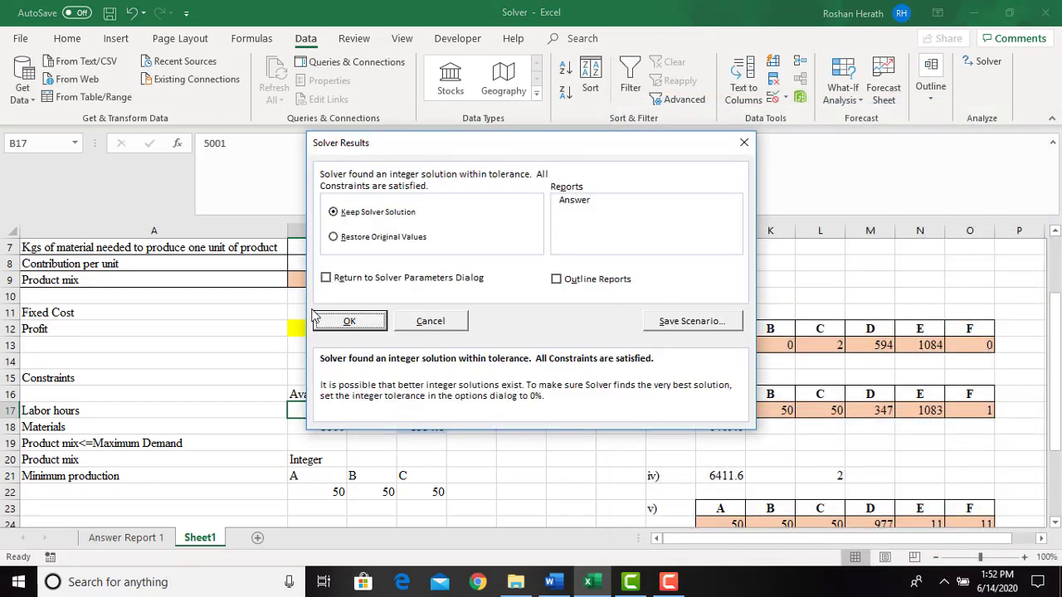
pyautogui.click(350, 321)
pyautogui.moveTo(1053, 439)
pyautogui.mouseDown()
pyautogui.moveTo(1053, 528)
pyautogui.moveTo(1056, 455)
pyautogui.mouseUp()
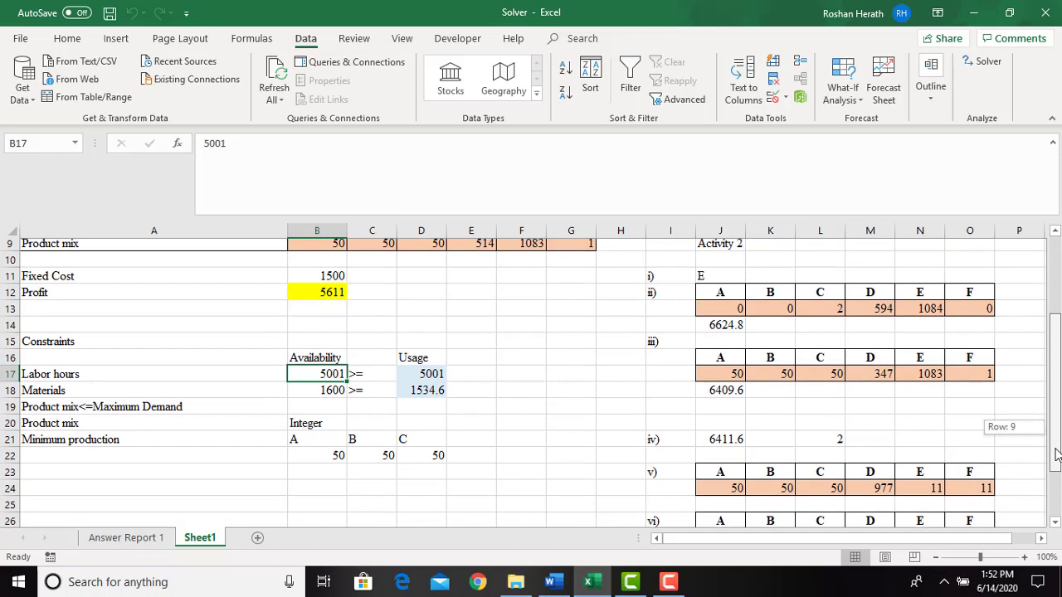
# Recheck question vii in the Word document, return to Excel and enter the optimal profit 5611 in J30 beside the "vii)" label.
pyautogui.moveTo(1056, 455); pyautogui.dragTo(1056, 531)
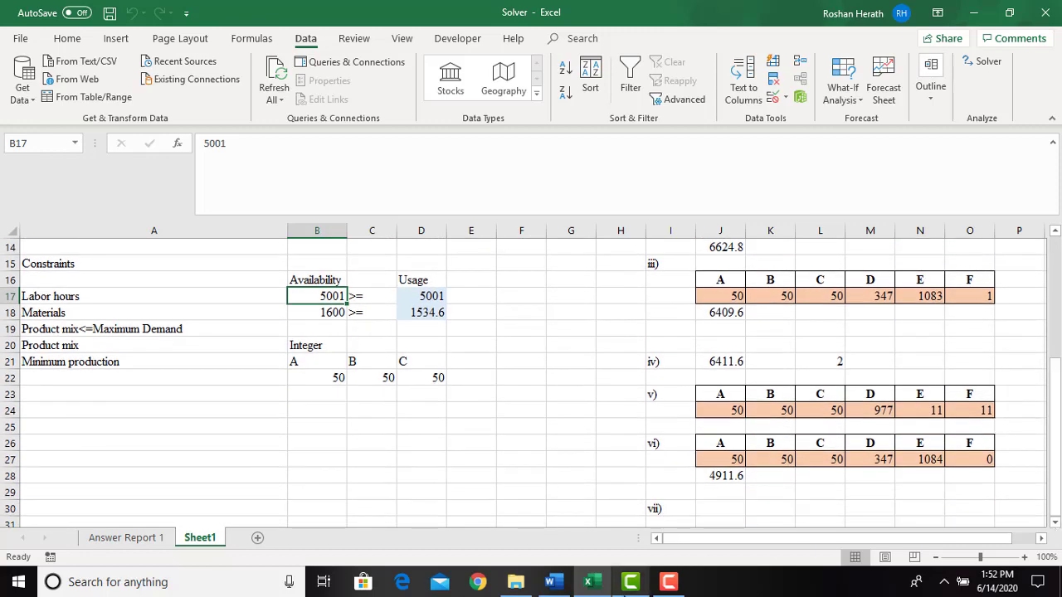
pyautogui.click(564, 585)
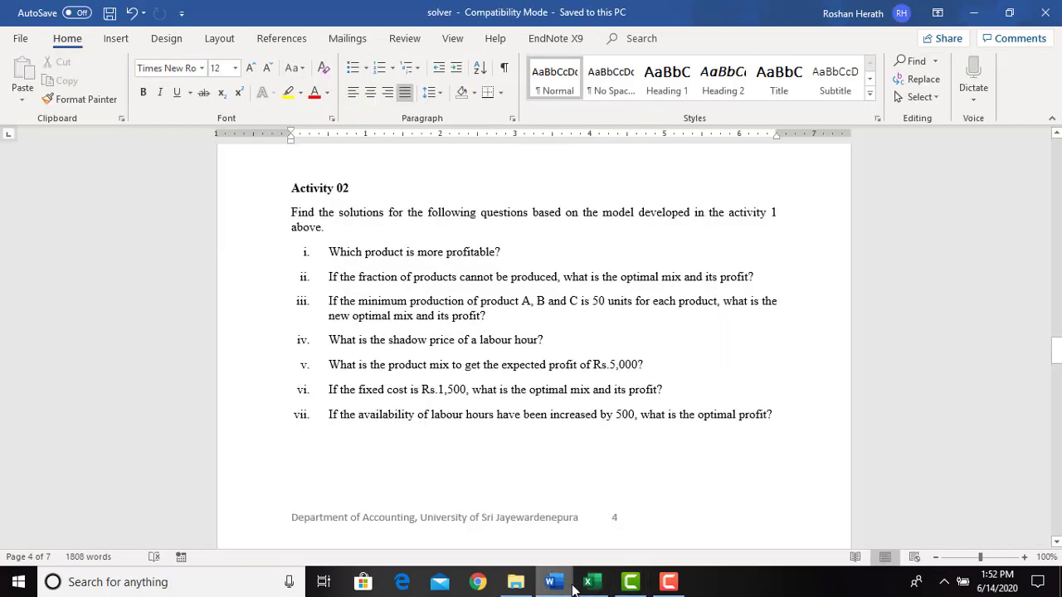
pyautogui.click(591, 582)
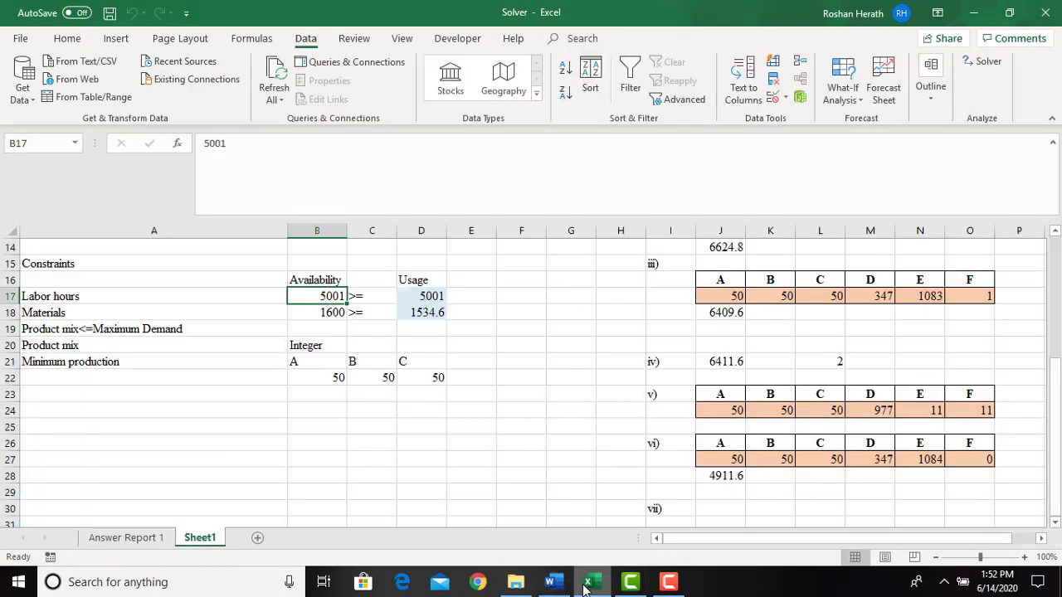
pyautogui.click(711, 504)
pyautogui.moveTo(1051, 432); pyautogui.dragTo(1052, 402)
pyautogui.write('5611')
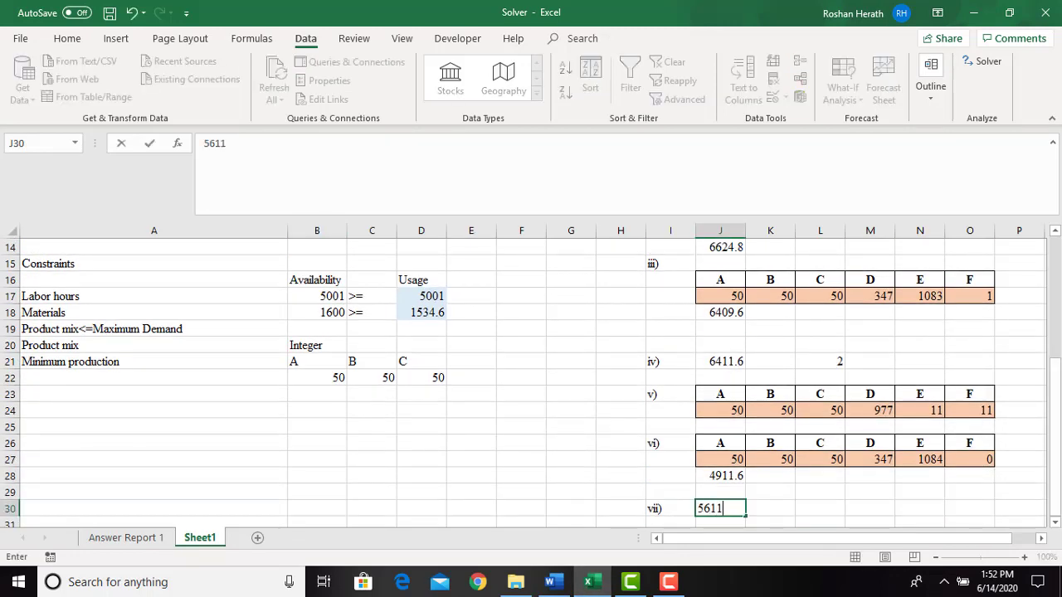
pyautogui.press('Return')
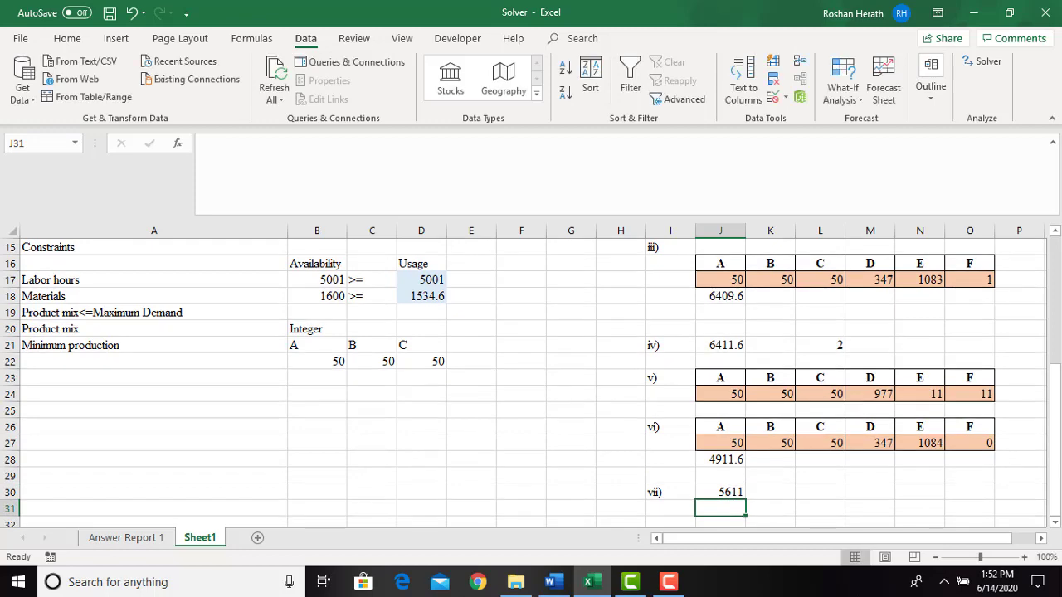
# Save the Solver workbook with the completed Activity 2 answers.
pyautogui.moveTo(1056, 455)
pyautogui.mouseDown()
pyautogui.moveTo(1059, 324)
pyautogui.moveTo(1058, 461)
pyautogui.mouseUp()
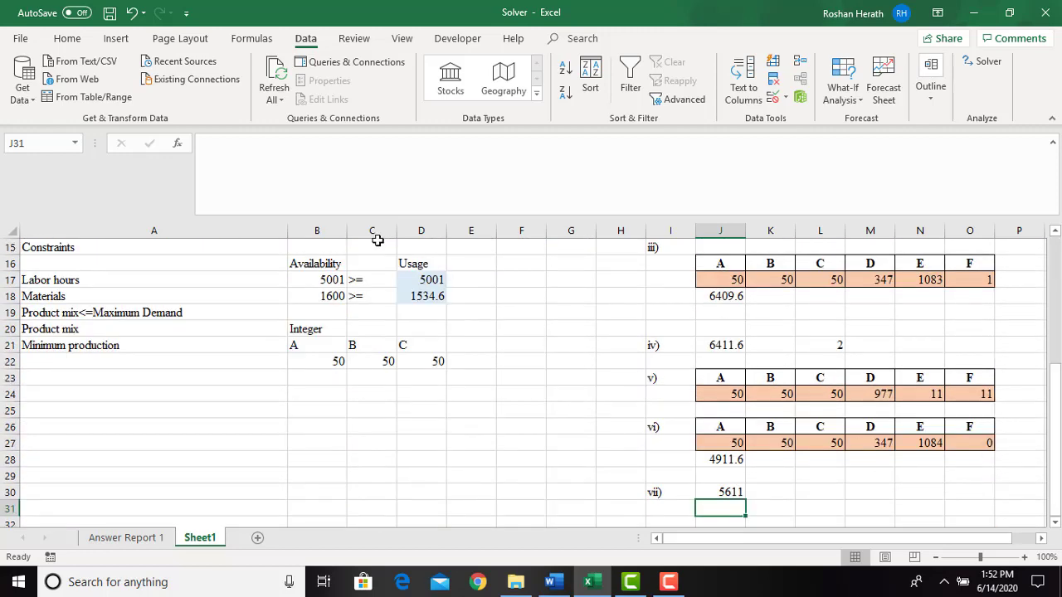
pyautogui.click(109, 14)
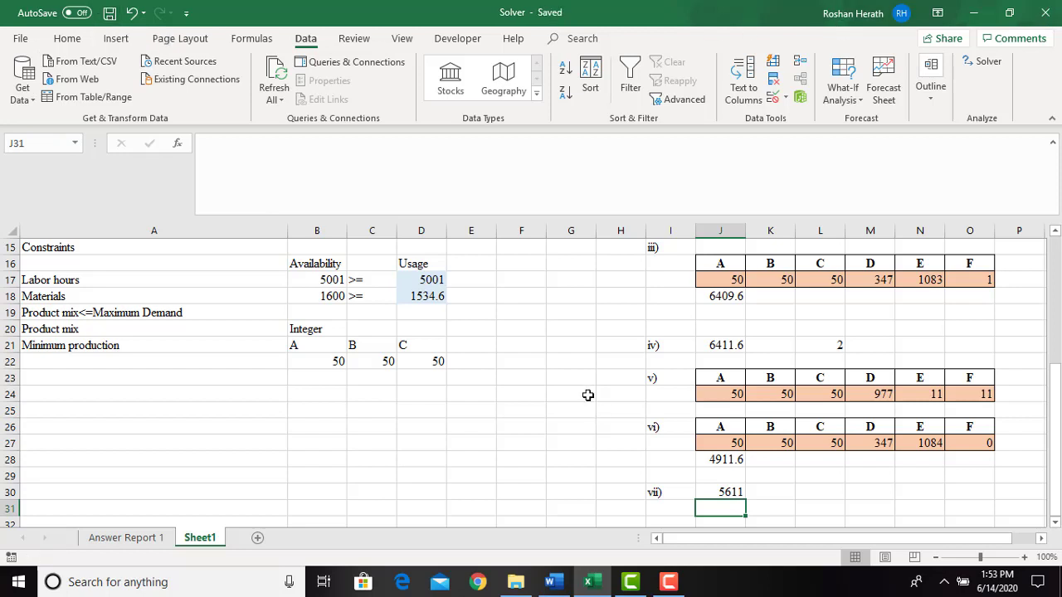
pyautogui.click(668, 582)
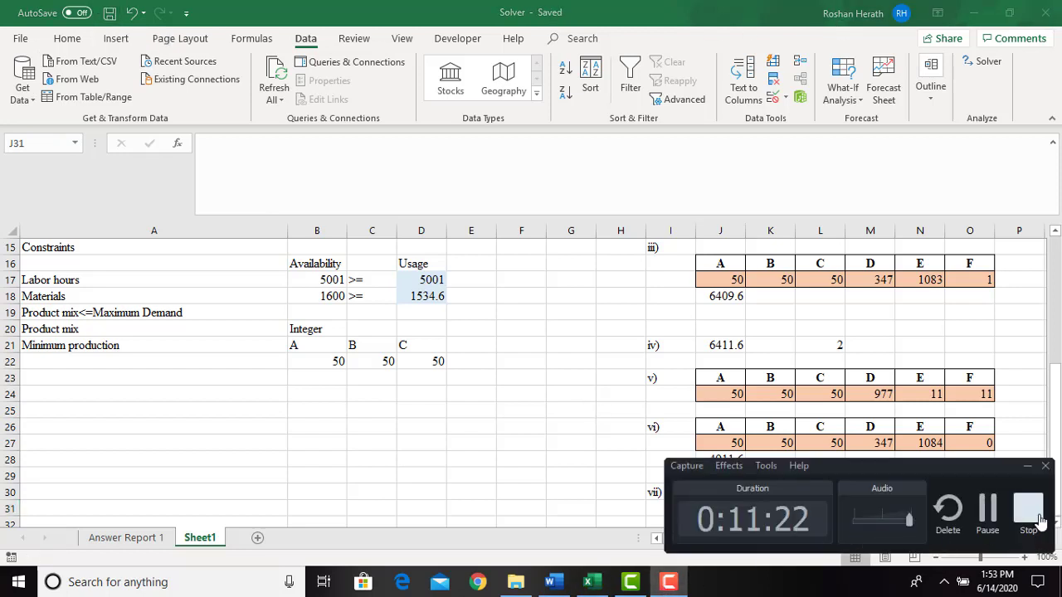